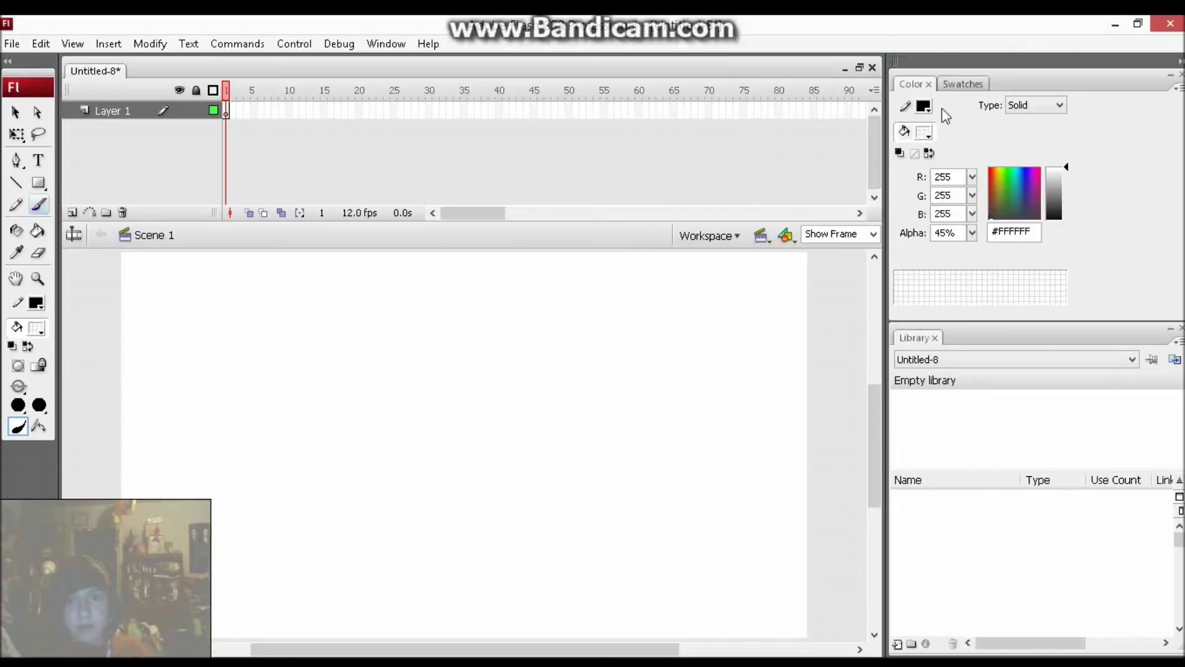
left_click(962, 87)
left_click(899, 100)
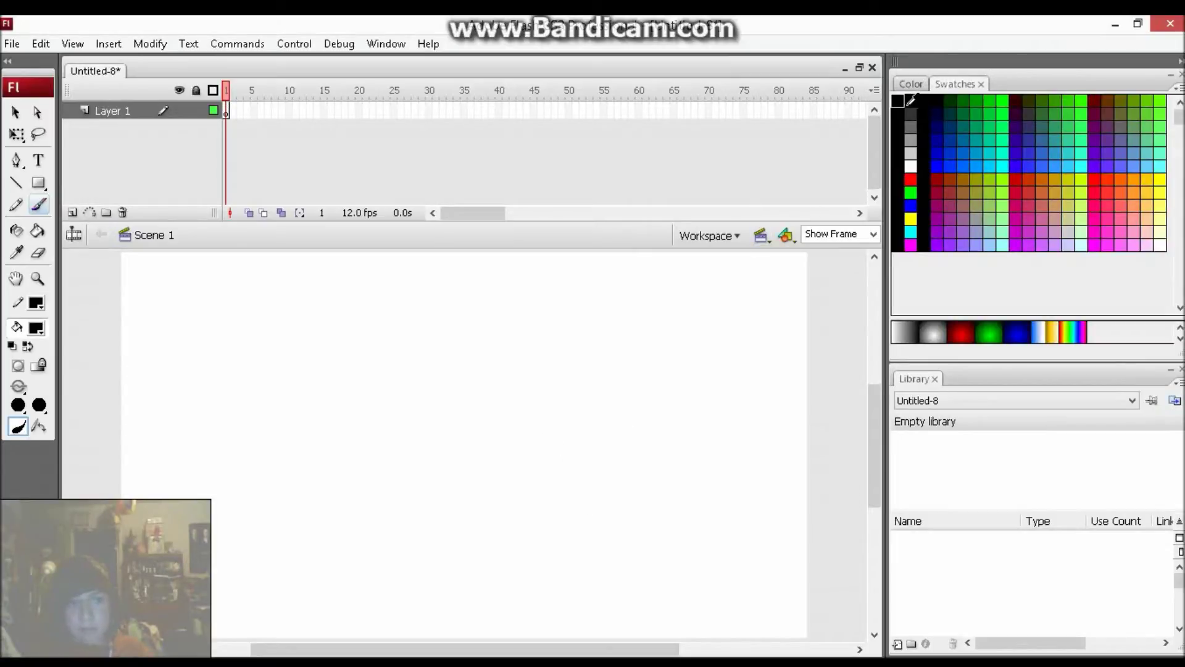
left_click_drag(696, 313, 643, 477)
left_click_drag(541, 519, 476, 331)
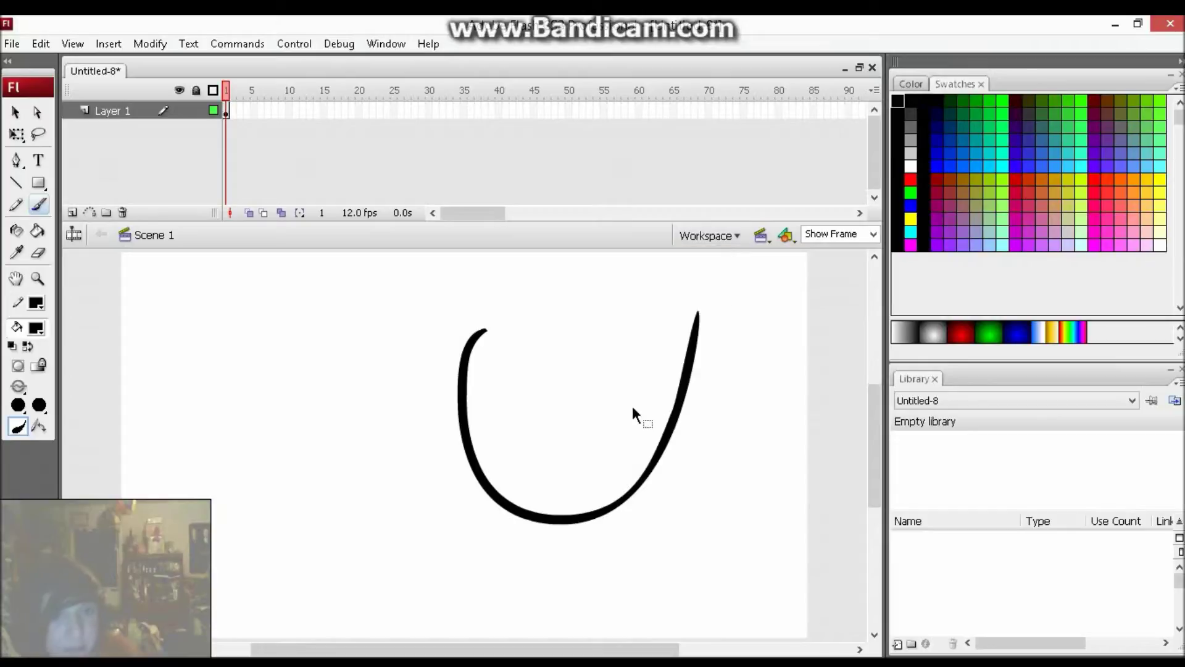
key("ctrl+z")
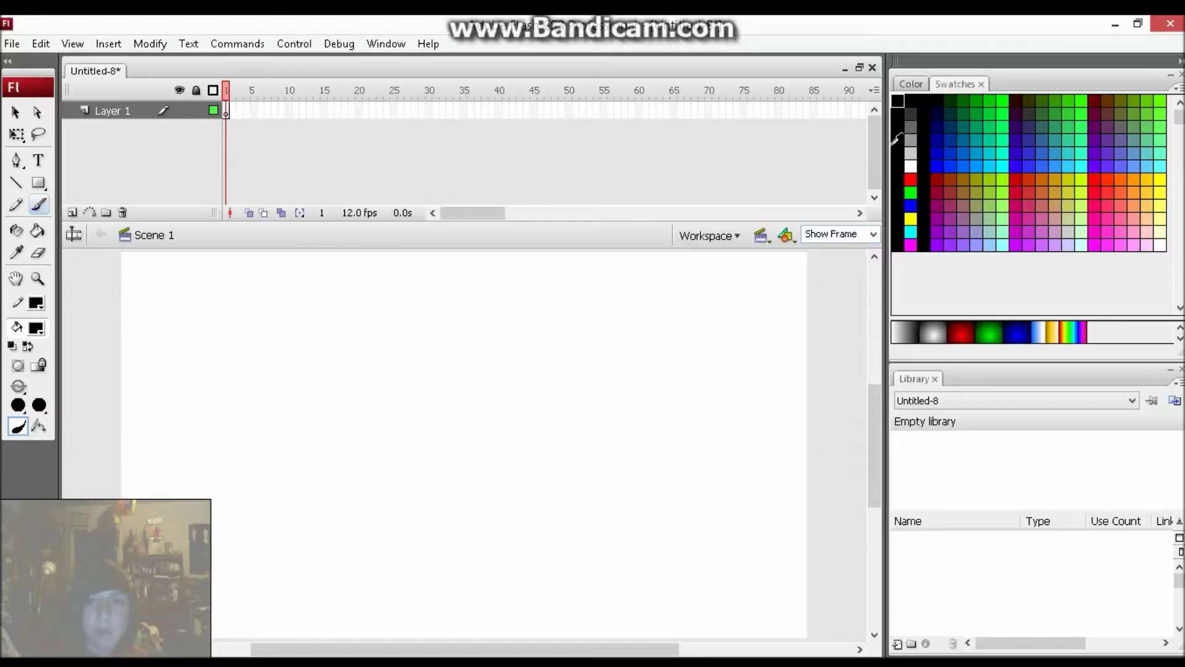
Step: Brush a rough forest background in medium grey, with tall near-vertical trunk strokes spread across a horizontal ground line
left_click(912, 140)
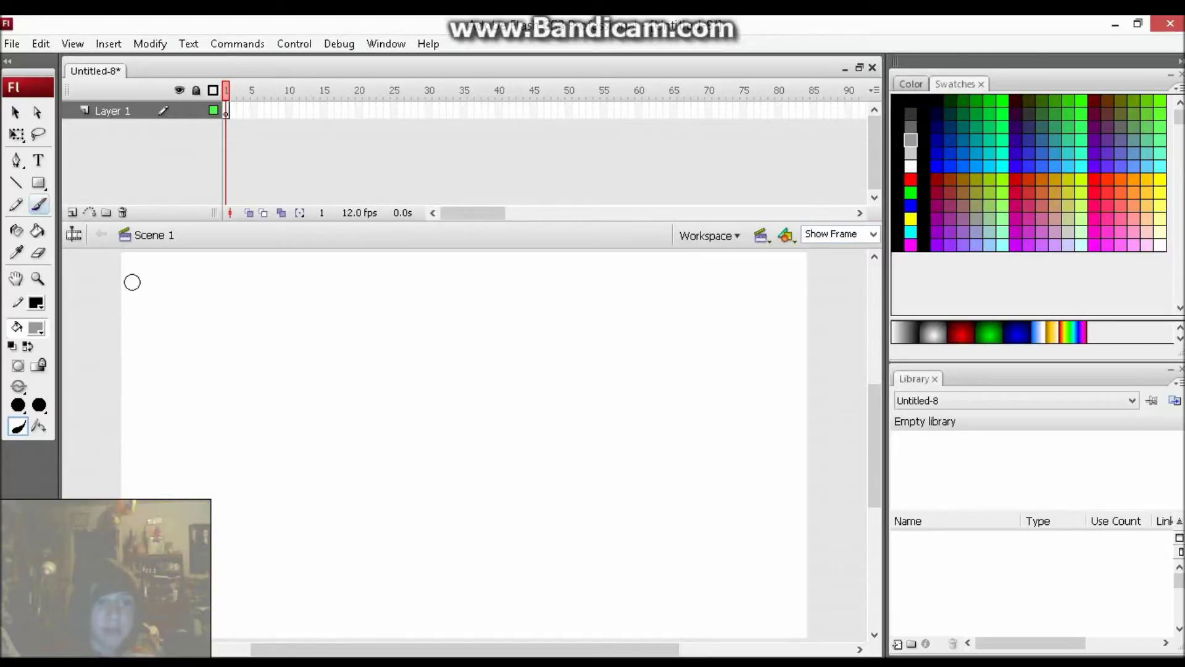
left_click_drag(190, 341, 184, 498)
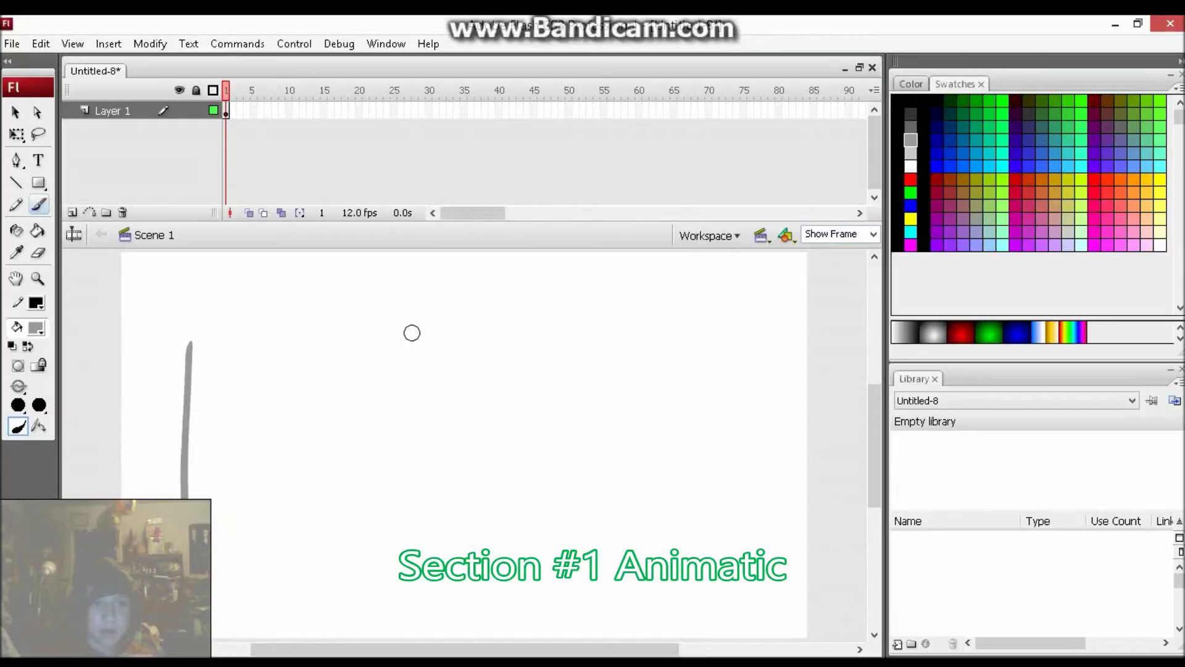
left_click_drag(422, 351, 435, 585)
left_click_drag(619, 302, 597, 493)
left_click_drag(699, 306, 699, 587)
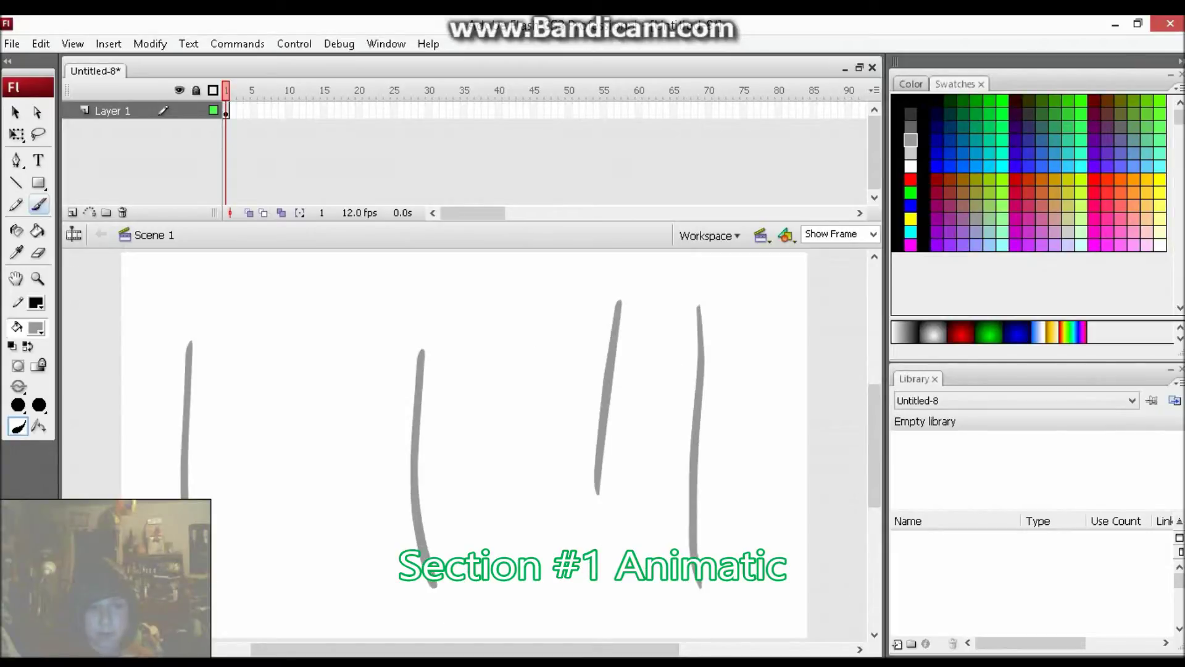
left_click_drag(213, 596, 868, 568)
left_click_drag(535, 368, 524, 610)
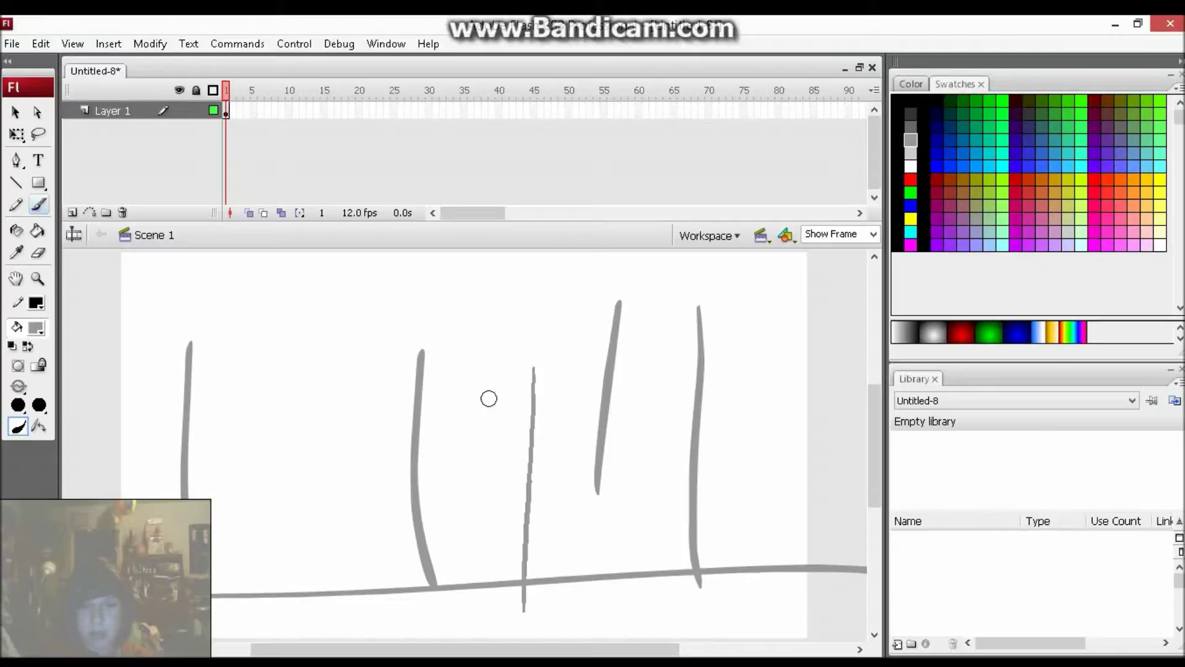
left_click_drag(344, 320, 307, 596)
left_click_drag(373, 541, 383, 314)
left_click_drag(692, 293, 654, 548)
left_click_drag(796, 324, 750, 502)
left_click_drag(563, 297, 520, 459)
left_click_drag(451, 275, 454, 487)
left_click_drag(322, 279, 310, 500)
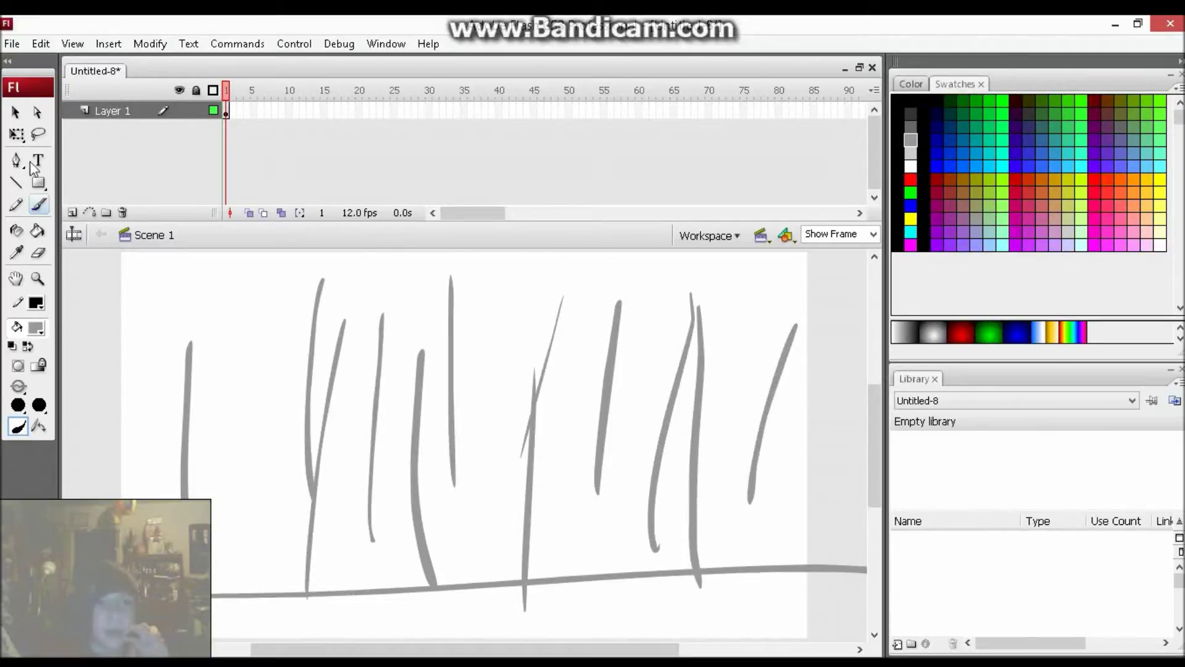
Step: Rename the layer holding the background sketch to BG
left_click(124, 113)
double_click(123, 112)
key("BackSpace")
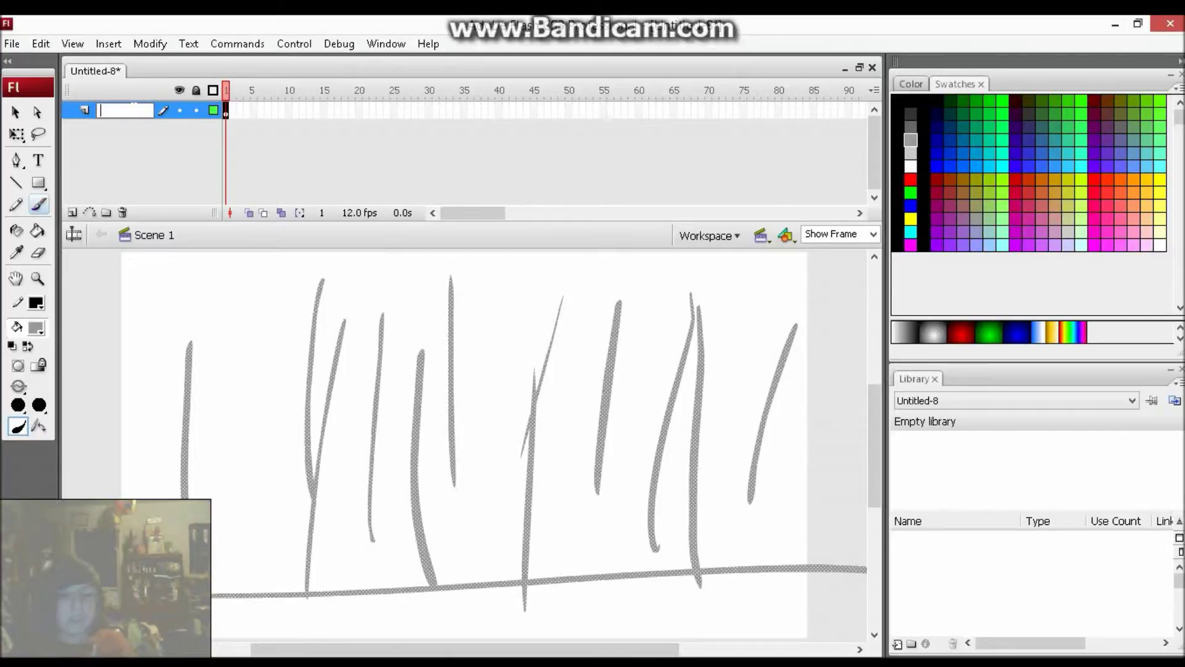
type("BG")
key("Return")
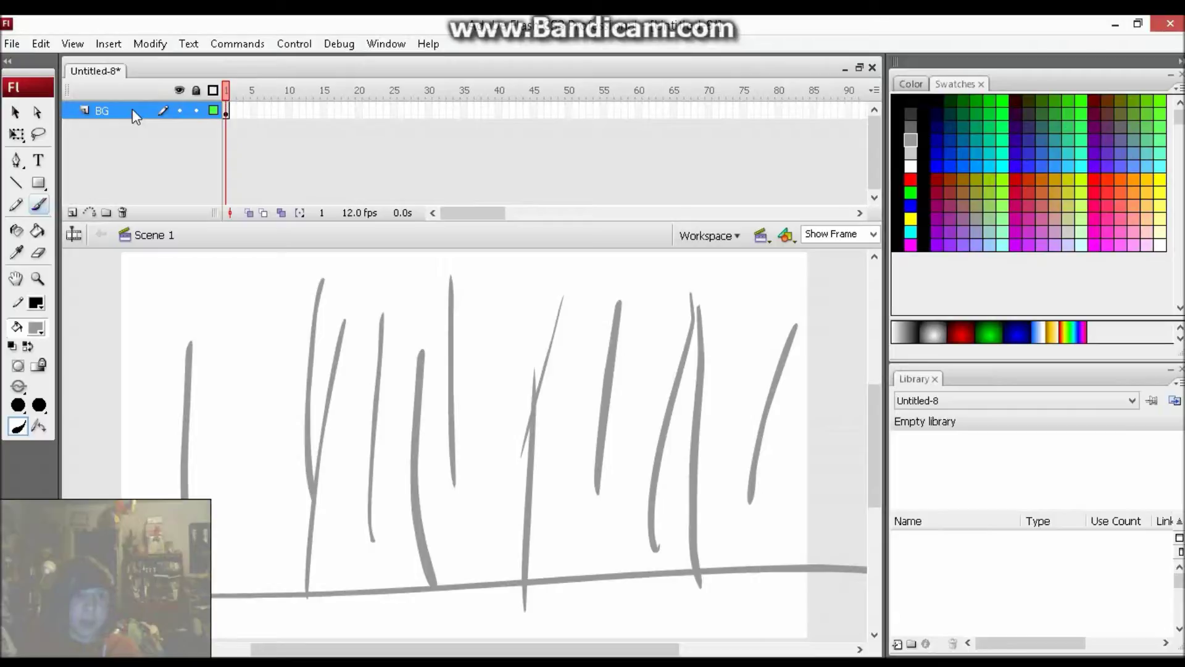
Step: Add a layer named Character above BG and switch the brush fill to a lighter grey
left_click(75, 213)
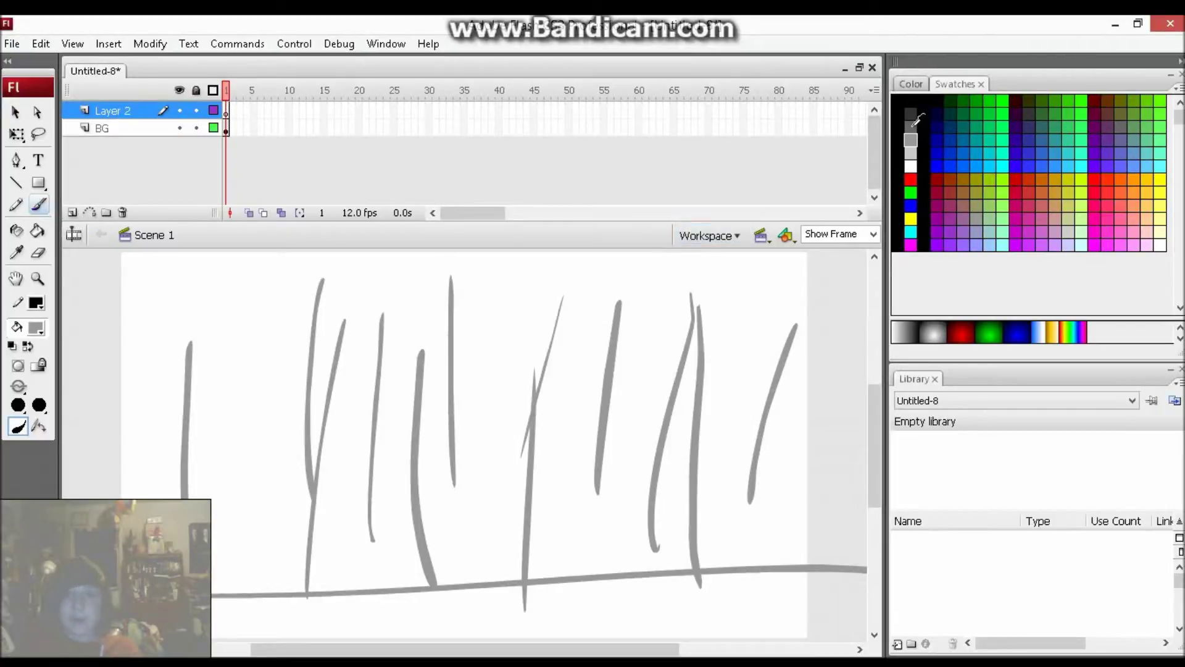
left_click(906, 283)
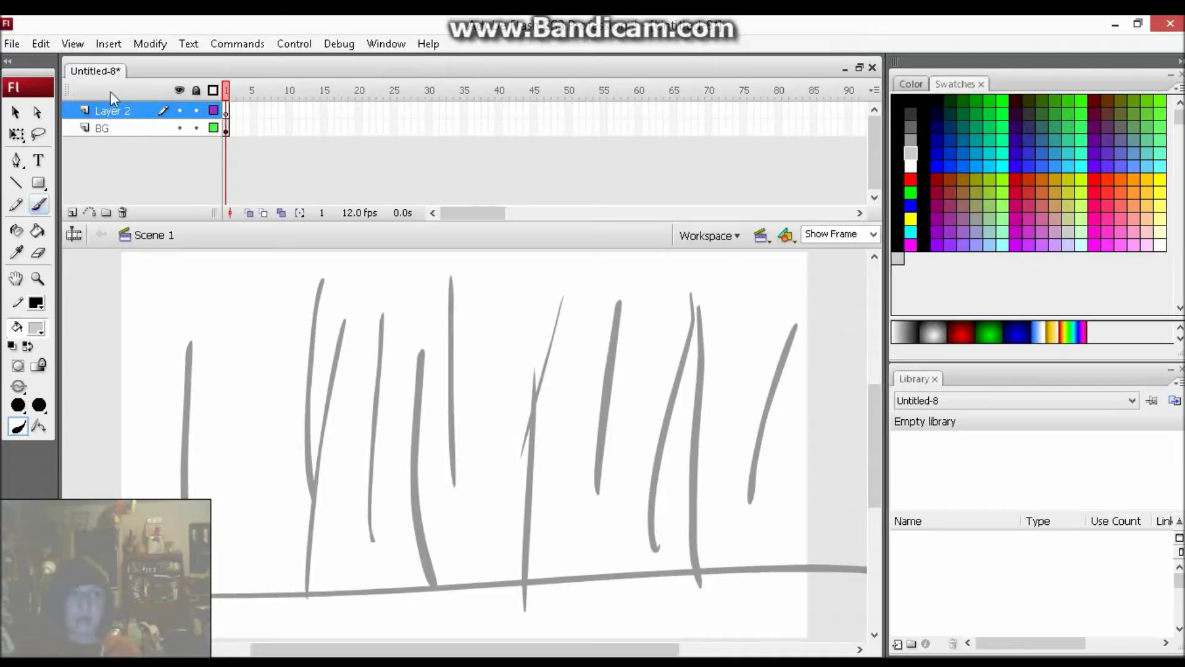
double_click(106, 113)
key("BackSpace")
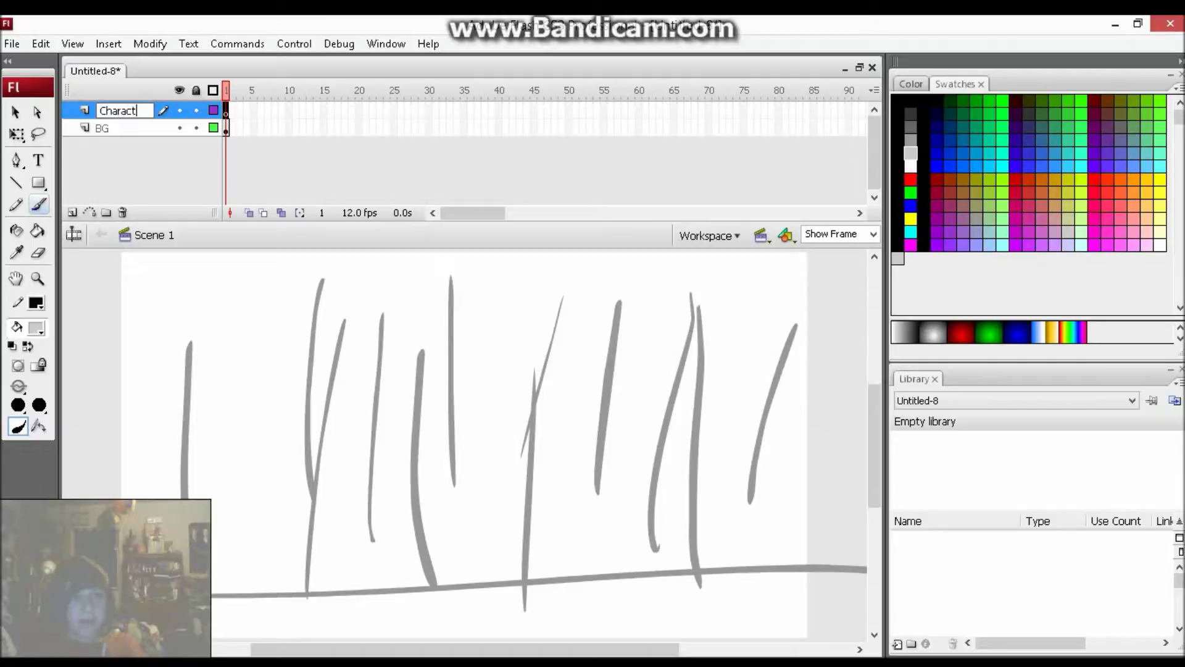
type("Character")
key("Return")
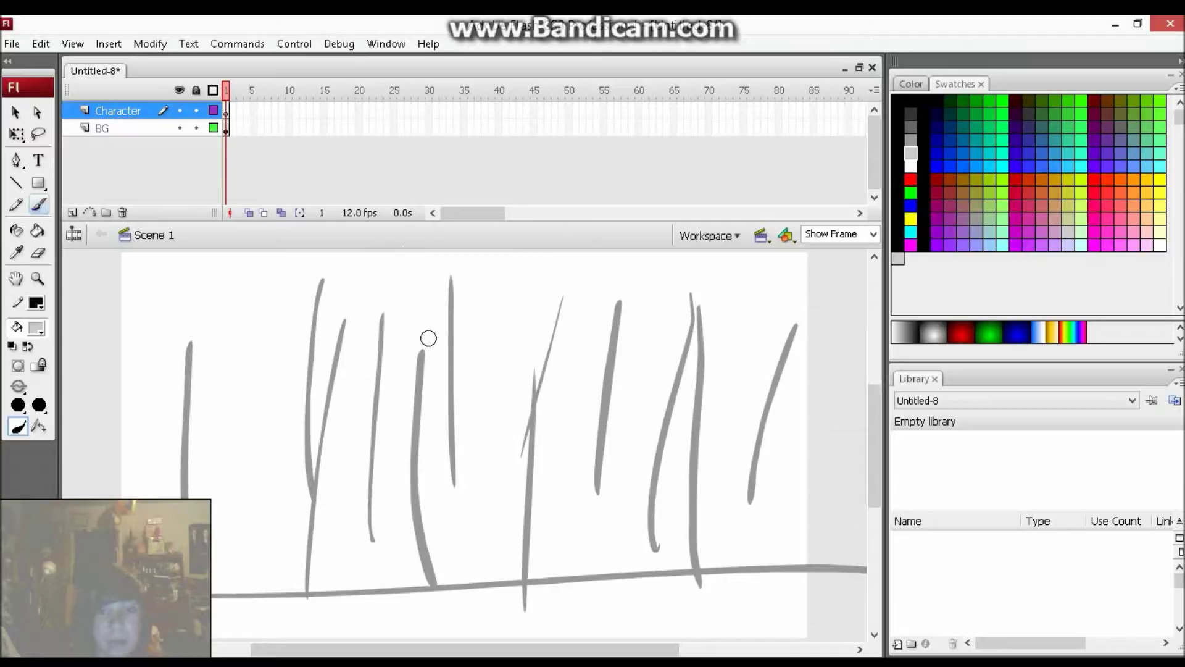
Step: Sketch the character's round head with face guidelines and a narrow torso beneath it, near the trunks on the left
mouse_move(294, 298)
left_mouse_down()
mouse_move(265, 347)
mouse_move(275, 365)
mouse_move(277, 338)
mouse_move(255, 336)
mouse_move(281, 356)
left_mouse_up()
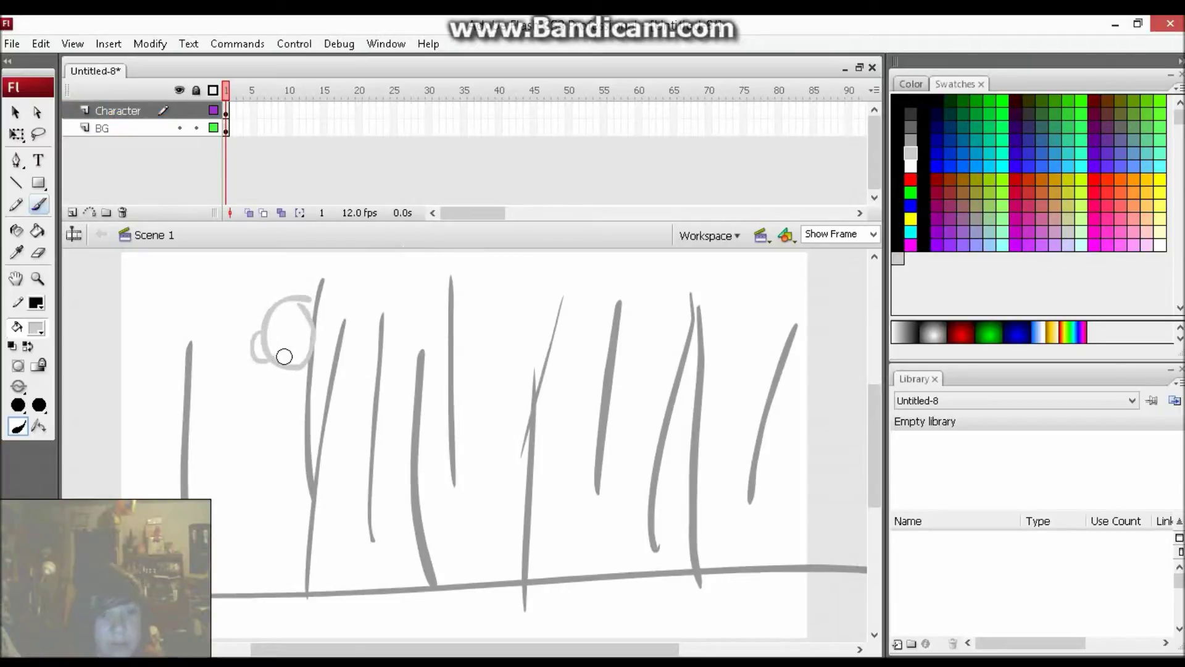
mouse_move(299, 305)
left_mouse_down()
mouse_move(266, 339)
mouse_move(299, 328)
left_mouse_up()
mouse_move(284, 370)
left_mouse_down()
mouse_move(282, 481)
mouse_move(307, 426)
left_mouse_up()
Step: Sketch the character's two legs below the torso, with feet resting on the ground line
scroll(299, 420, "down", 2)
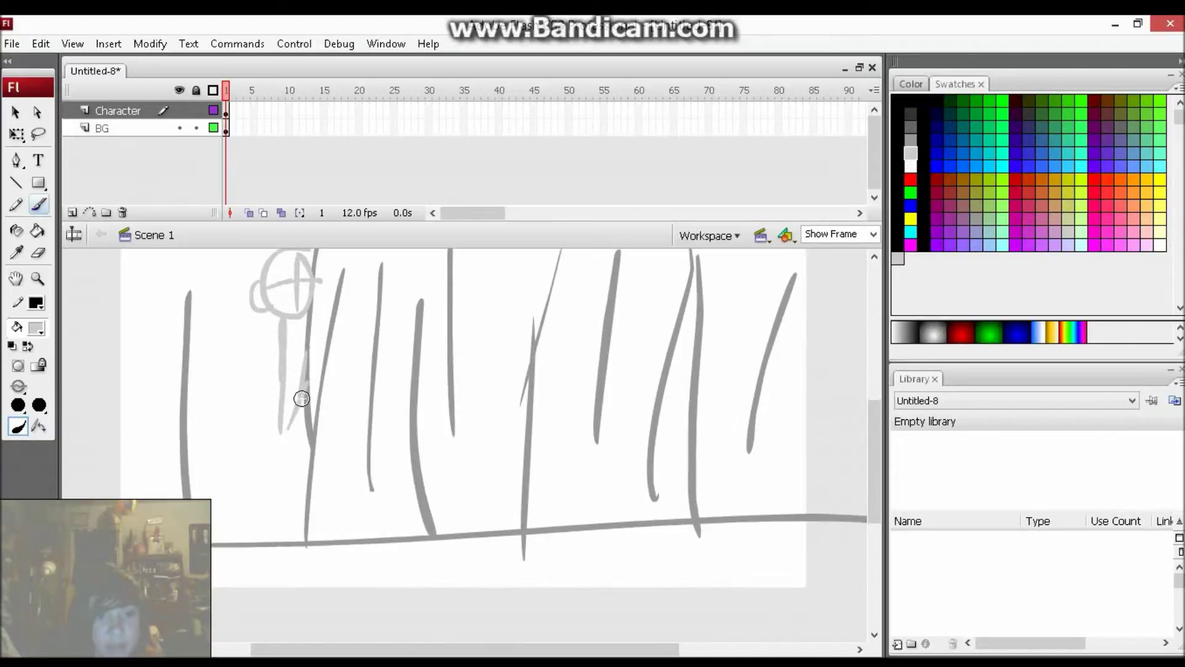
mouse_move(279, 429)
left_mouse_down()
mouse_move(282, 514)
mouse_move(304, 523)
mouse_move(278, 545)
mouse_move(293, 532)
left_mouse_up()
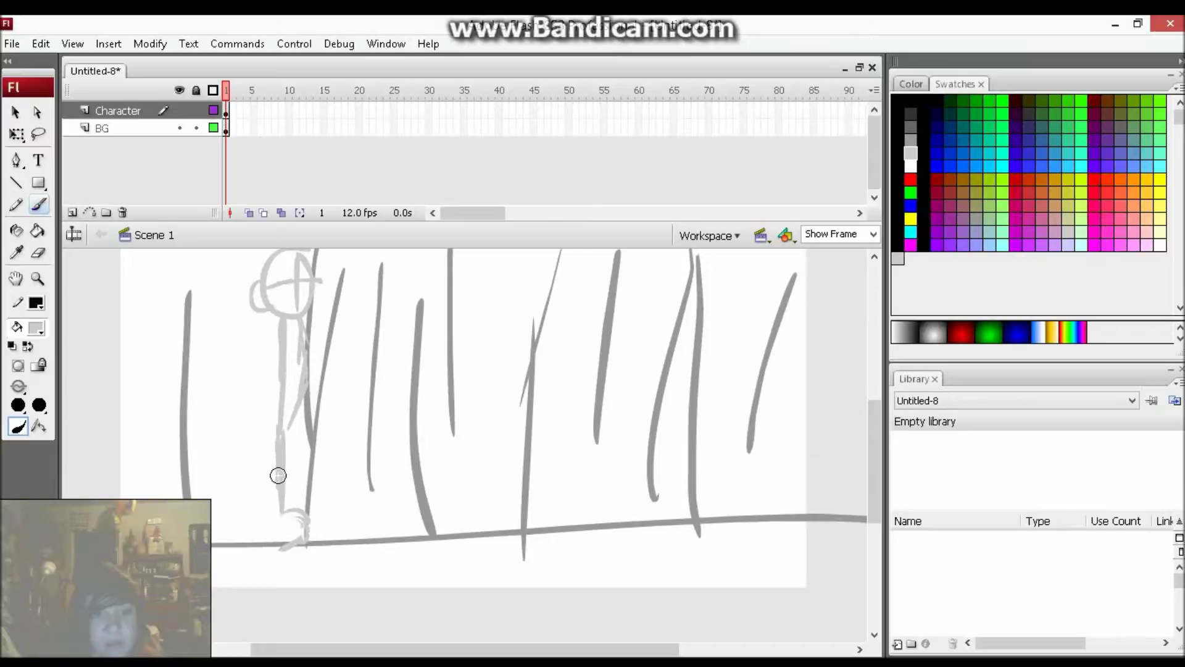
key("ctrl+z")
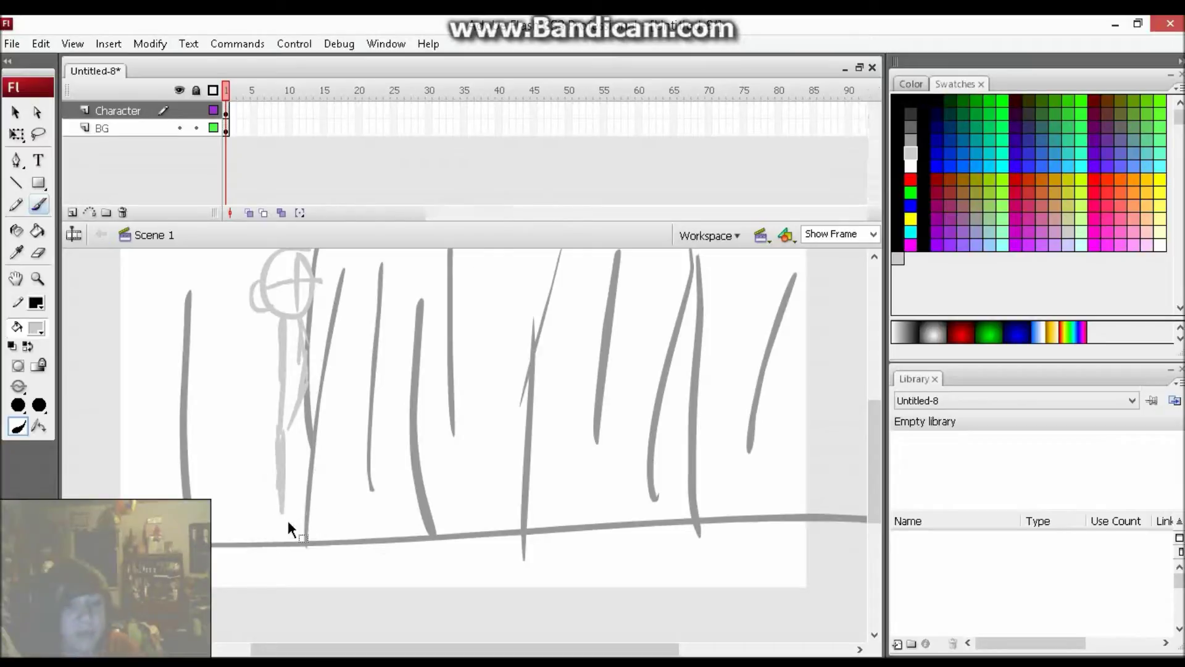
left_click_drag(275, 503, 282, 532)
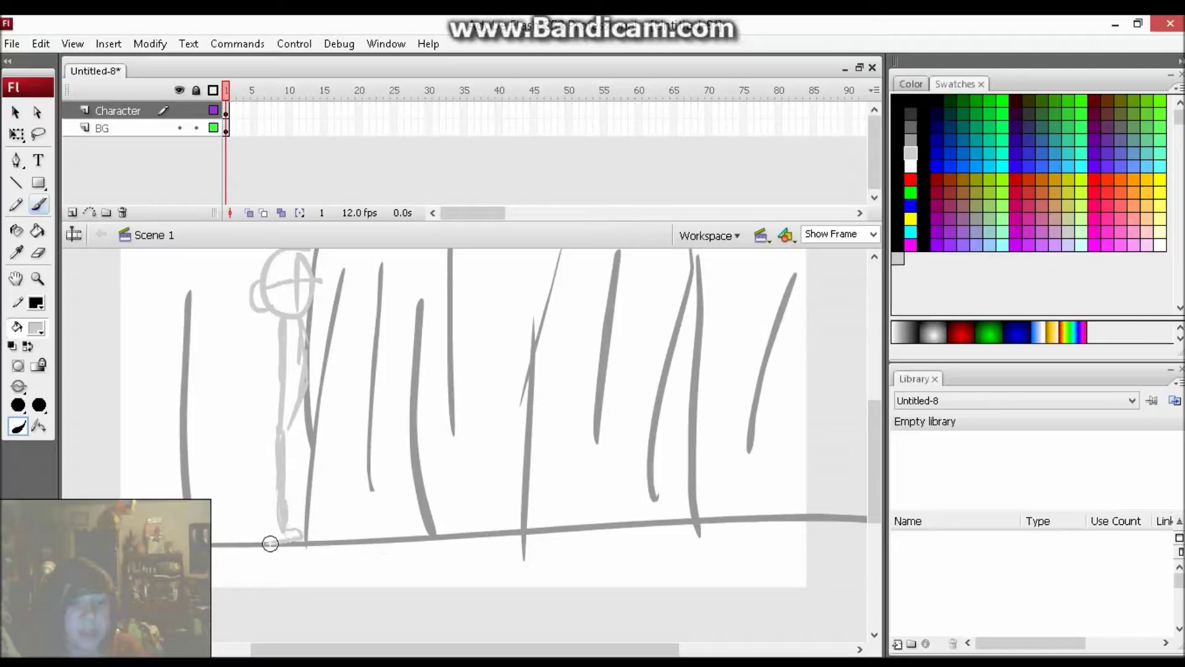
left_click_drag(258, 542, 279, 411)
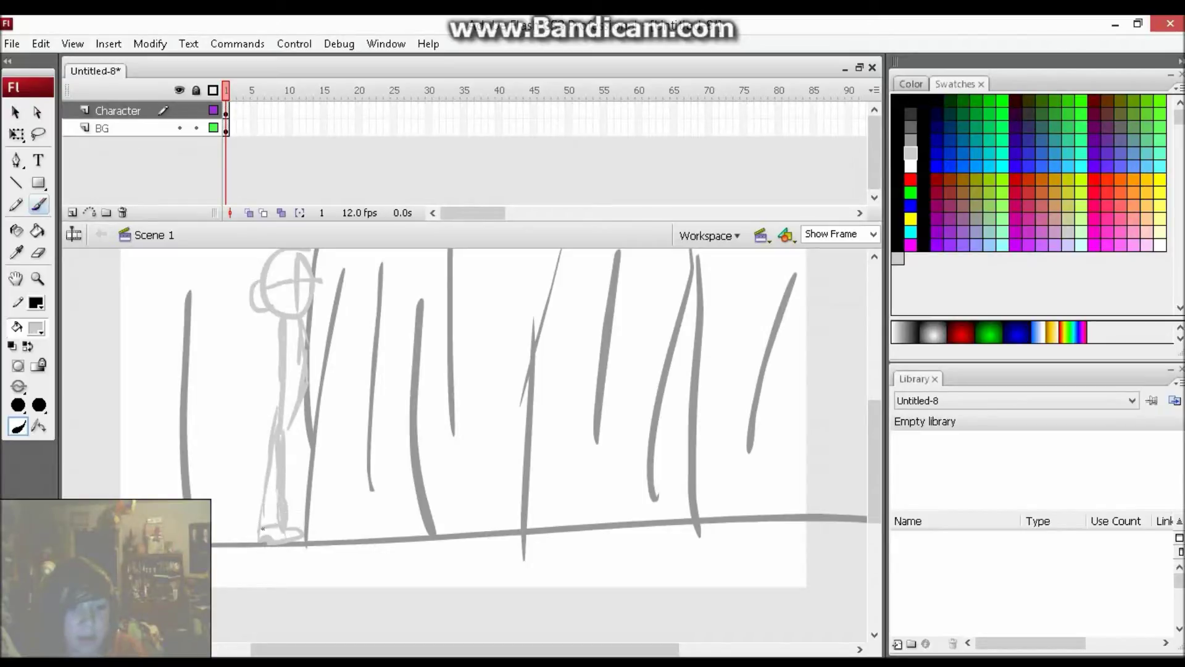
left_click_drag(294, 410, 301, 500)
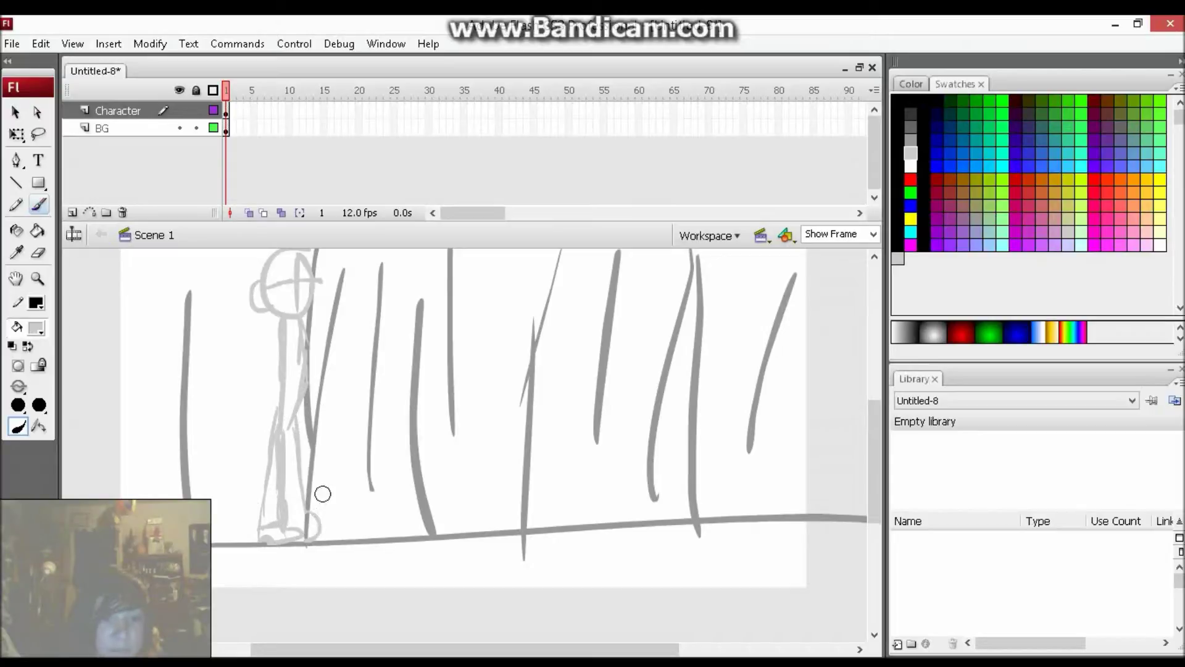
key("ctrl+z")
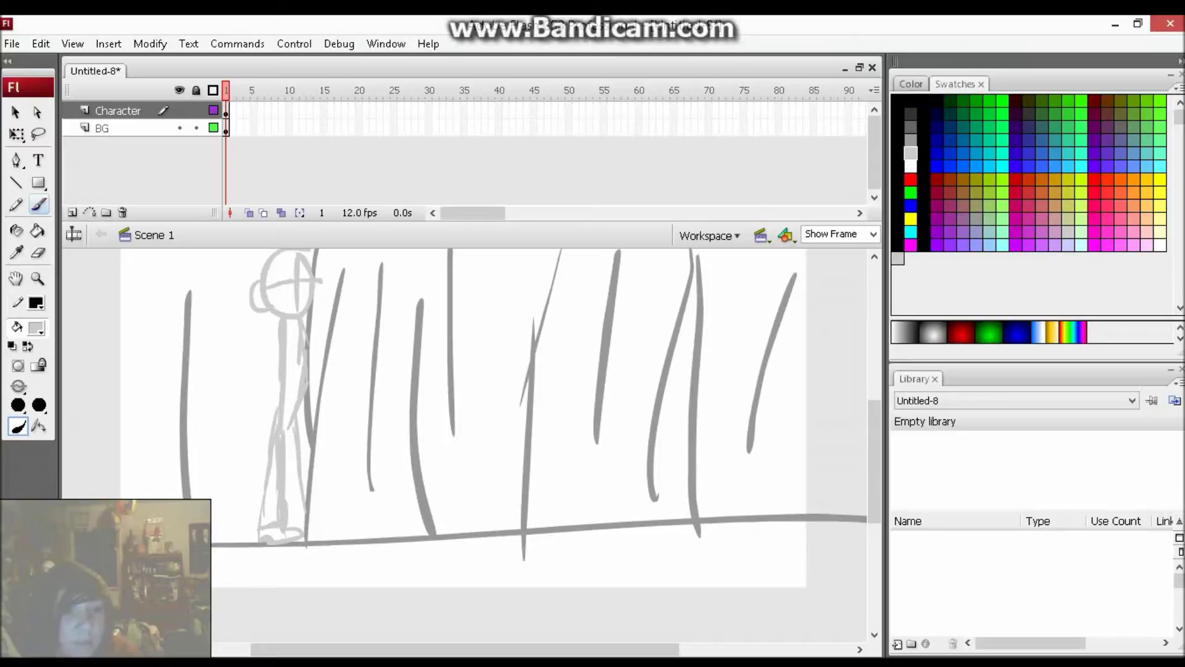
key("ctrl+y")
Step: Sketch the character's two arms with hands beside the torso, undoing unsatisfactory strokes
left_click_drag(307, 318, 327, 362)
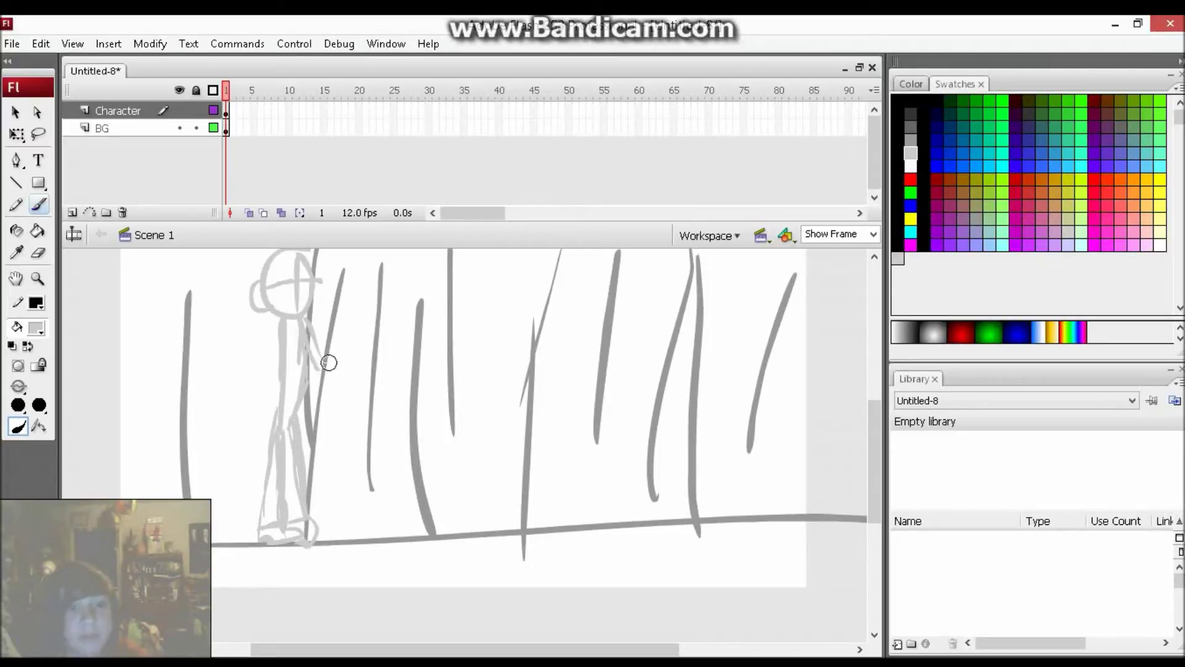
left_click_drag(321, 363, 317, 425)
key("ctrl+z")
key("ctrl+z")
key("ctrl+z")
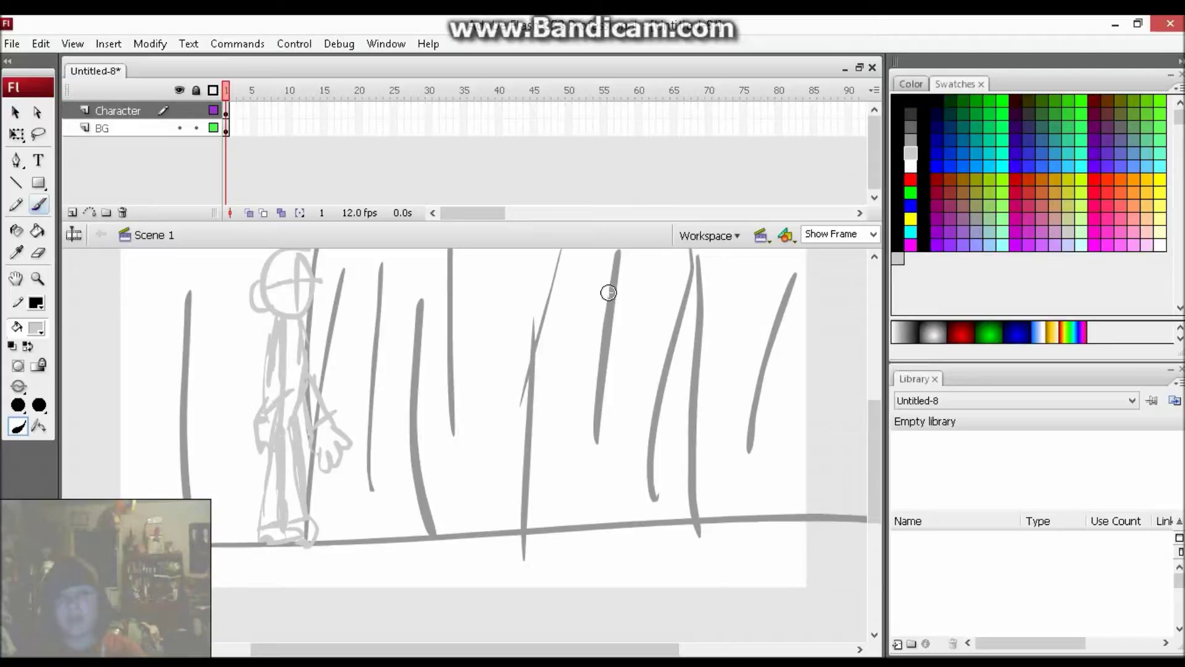
Step: Extend the Character and BG layers with additional frames to about frame 46
left_click_drag(317, 111, 321, 128)
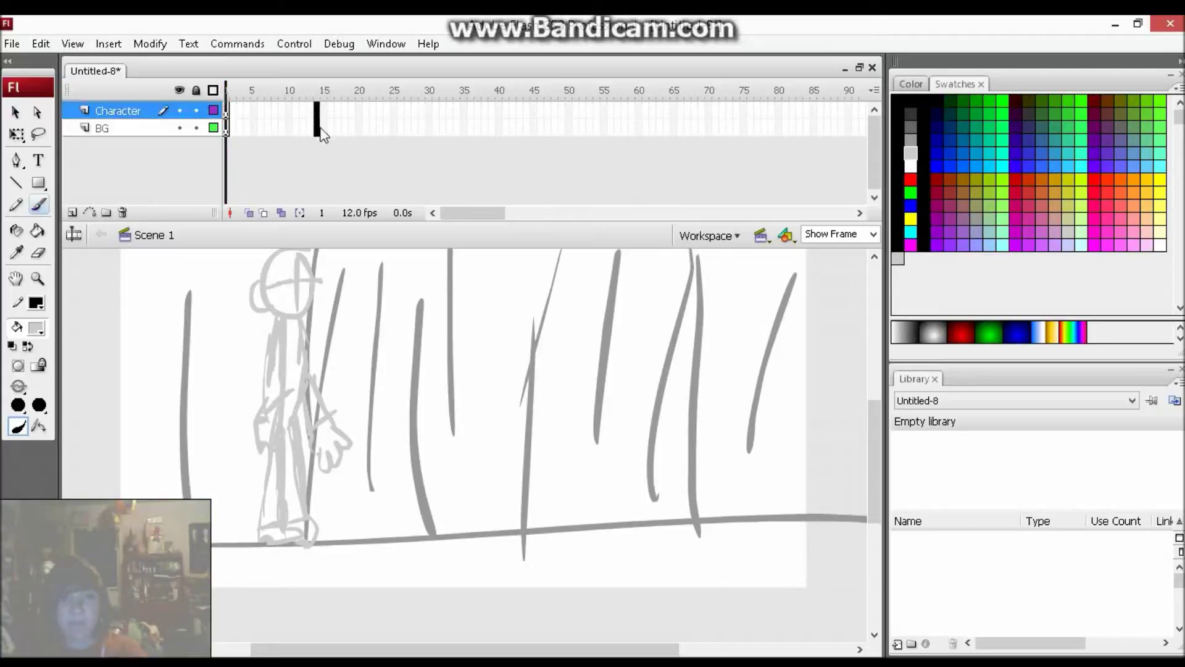
key("F5")
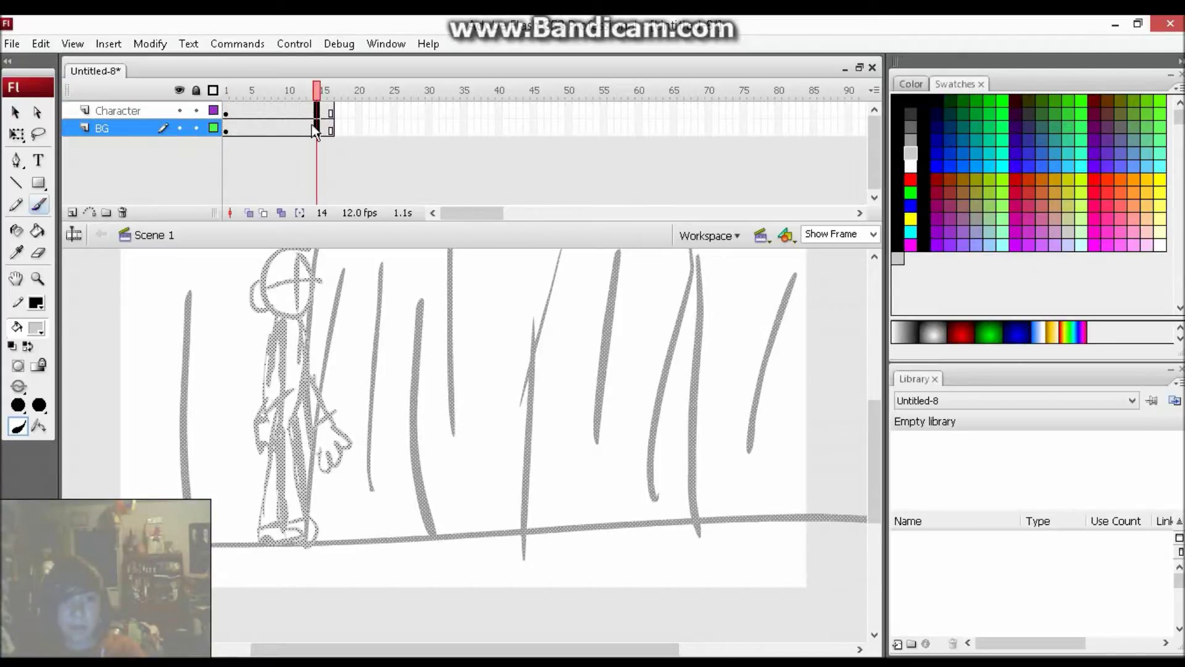
left_click(289, 111)
key("Return")
left_click_drag(429, 111, 429, 154)
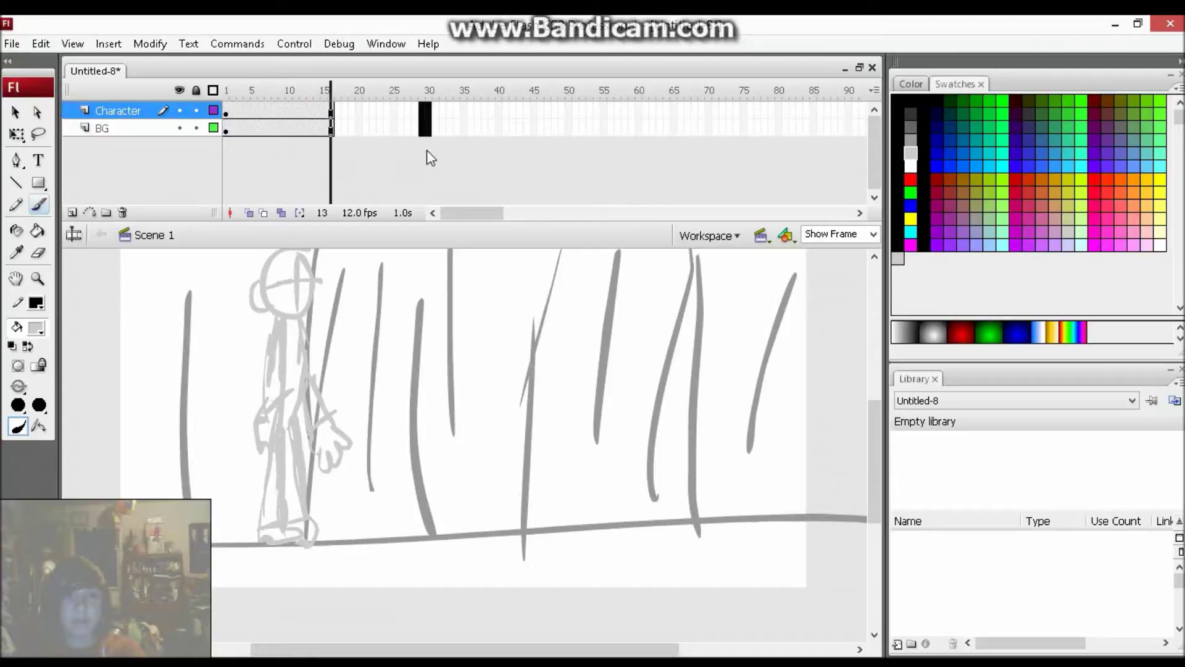
key("F5")
key("F5")
key("F5")
key("F5")
key("F5")
key("F5")
key("F5")
key("F5")
key("F5")
key("F5")
key("F5")
key("F5")
key("F5")
key("F5")
key("F5")
key("F5")
key("F5")
key("F5")
key("F5")
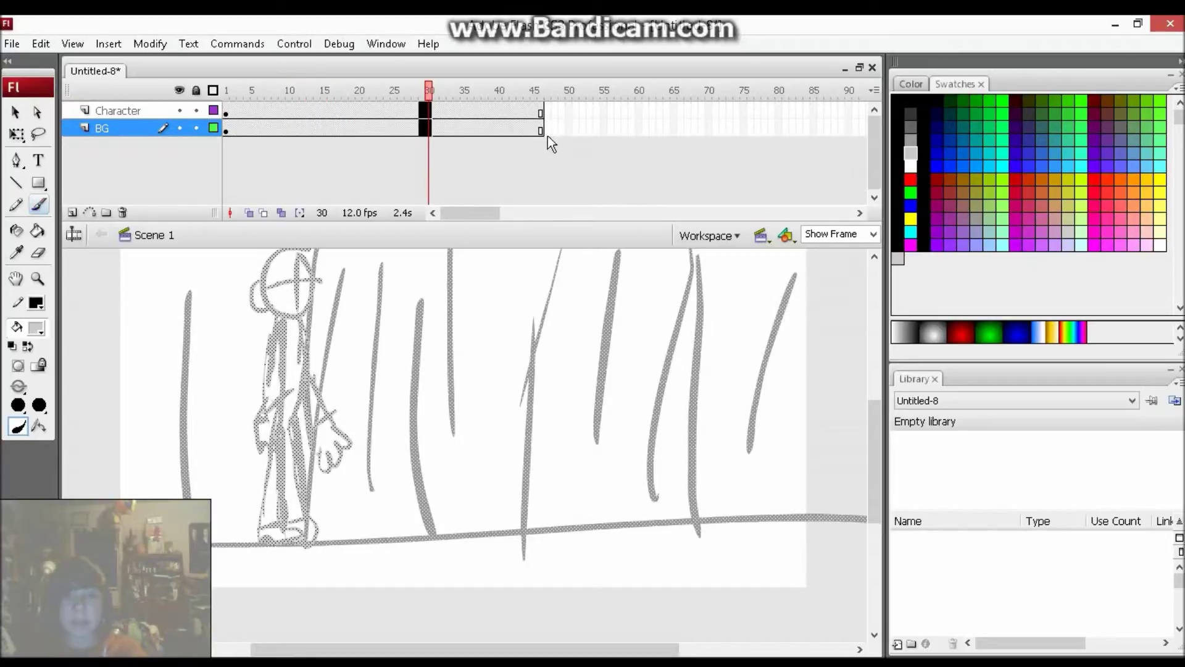
Step: Extend both layers to about frame 58 and insert a keyframe at frame 56 of the Character layer
left_click(497, 113)
left_click_drag(497, 112, 610, 111)
right_click(611, 111)
left_click(720, 212)
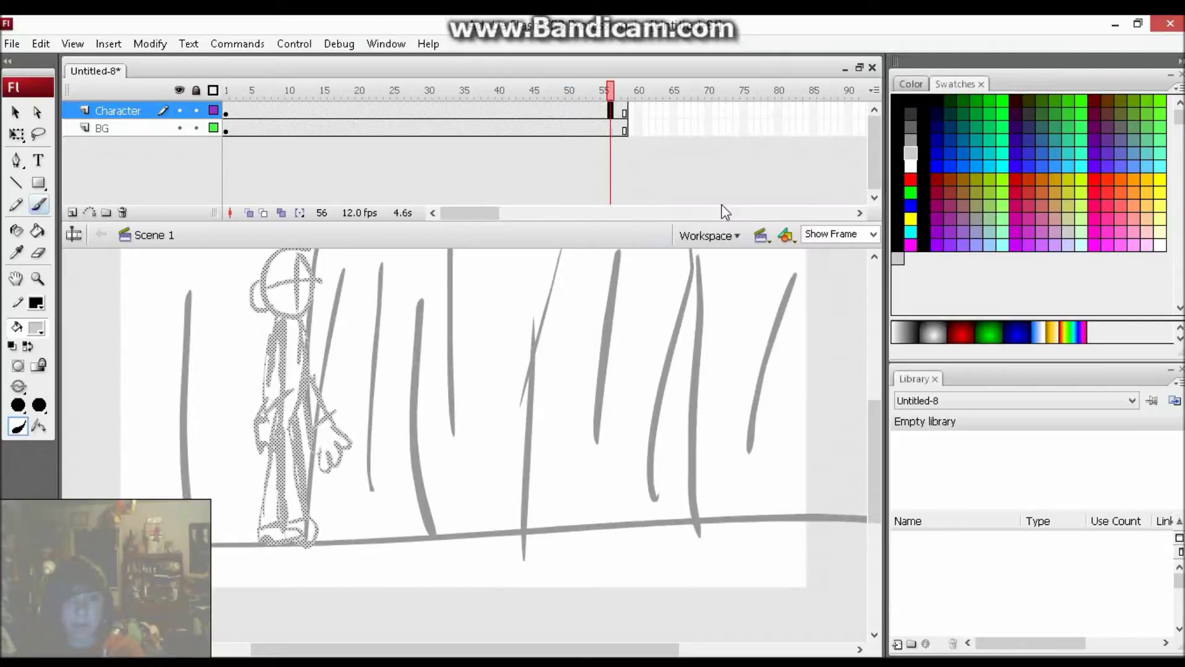
Step: Move the frame 56 character right among the trees, compare it with frame 55, and nudge it slightly up toward the ground line
key("v")
left_click_drag(309, 386, 622, 379)
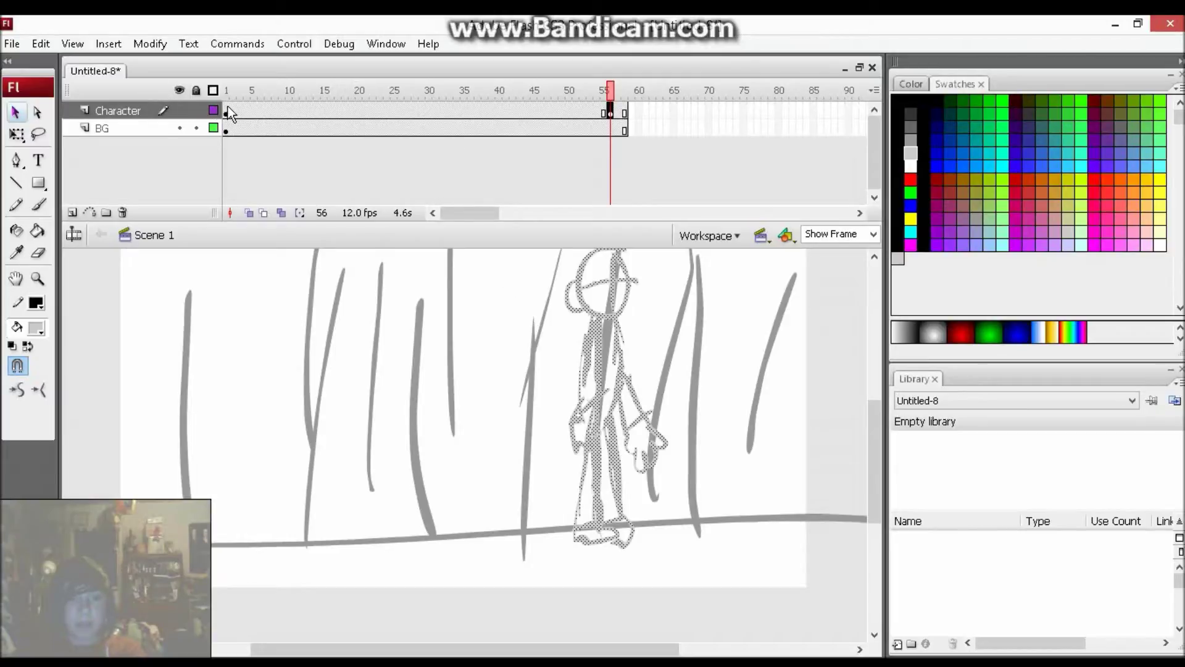
key("comma")
key("period")
key("comma")
key("period")
key("comma")
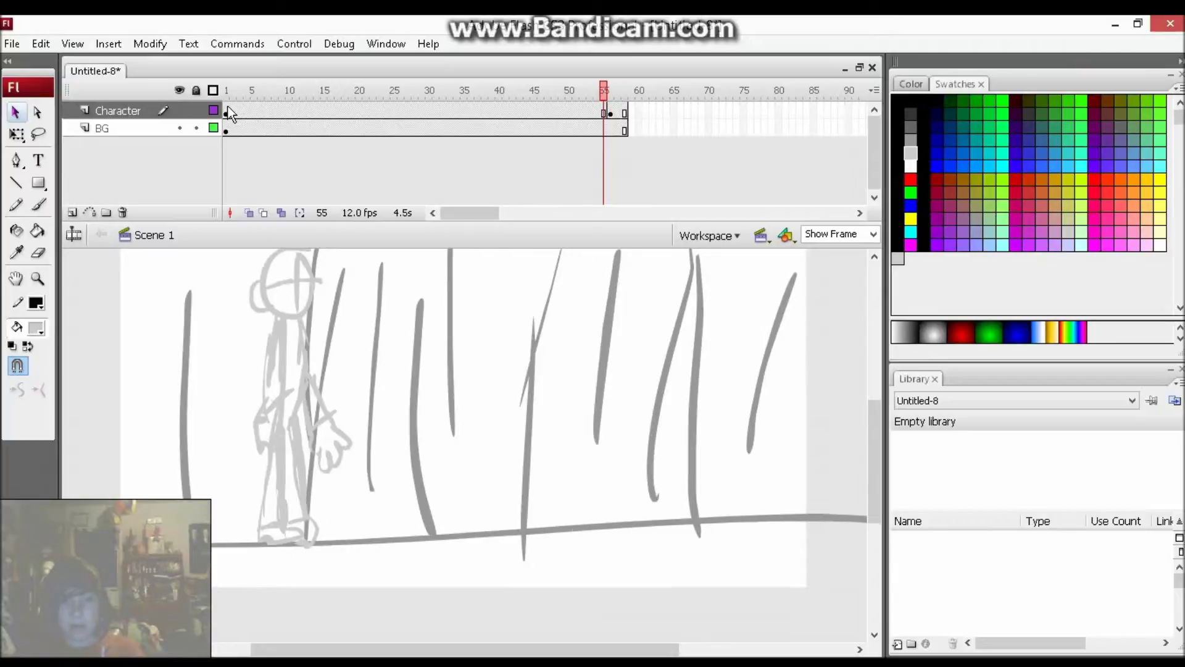
key("period")
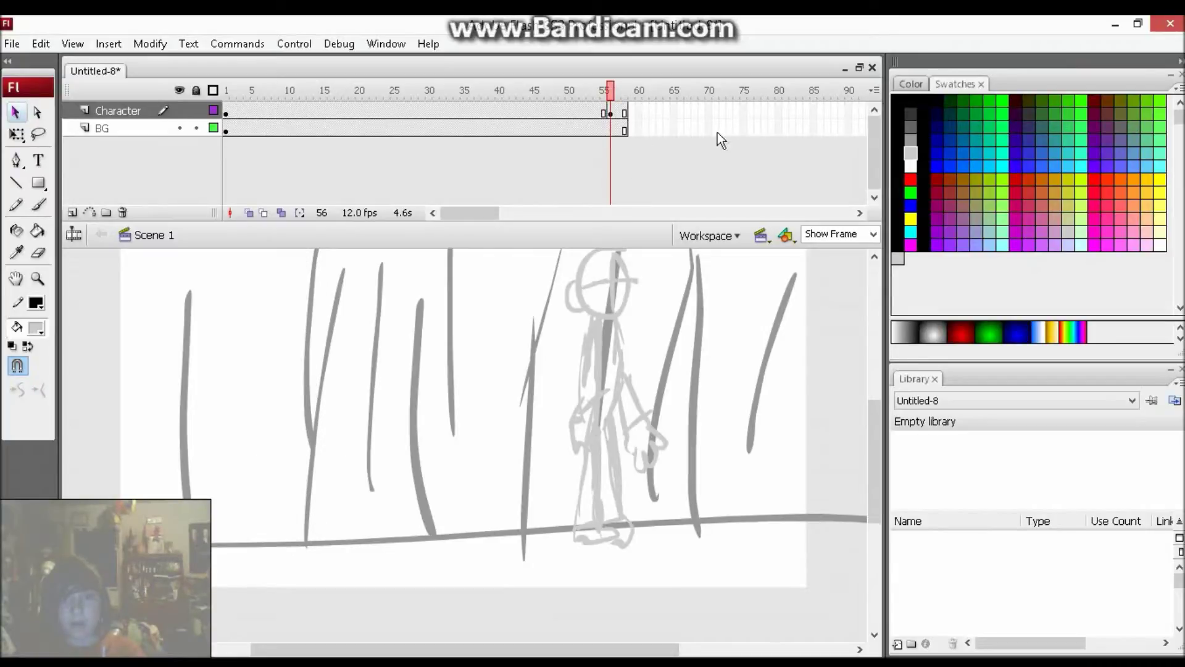
left_click(610, 113)
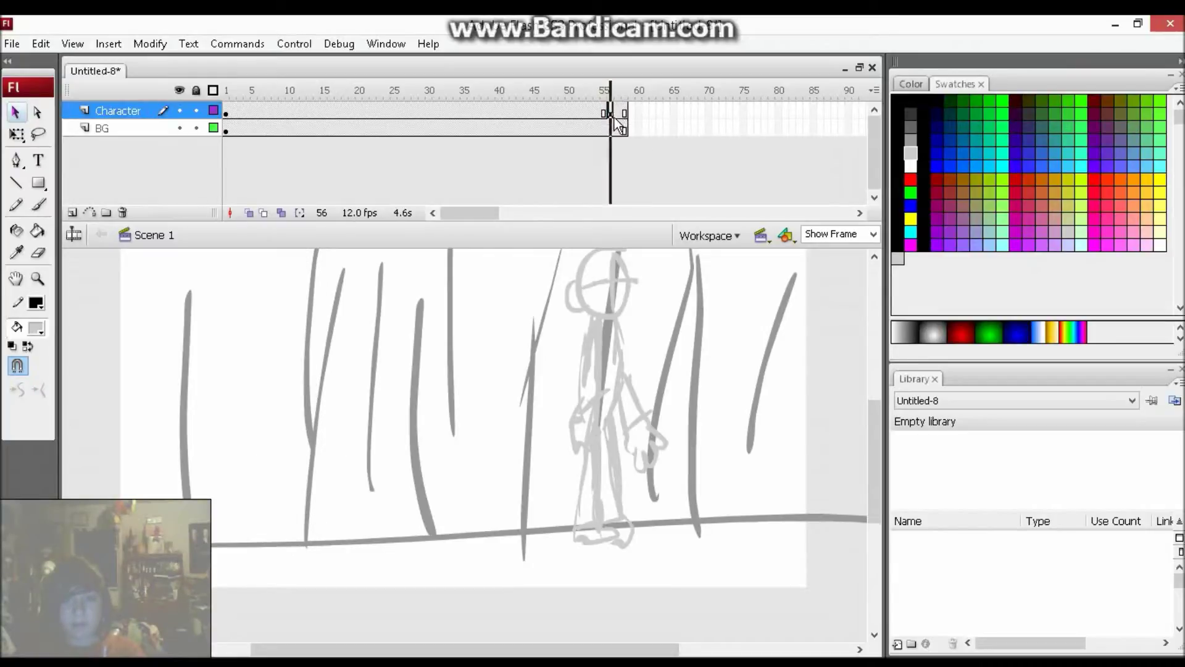
left_click(621, 497)
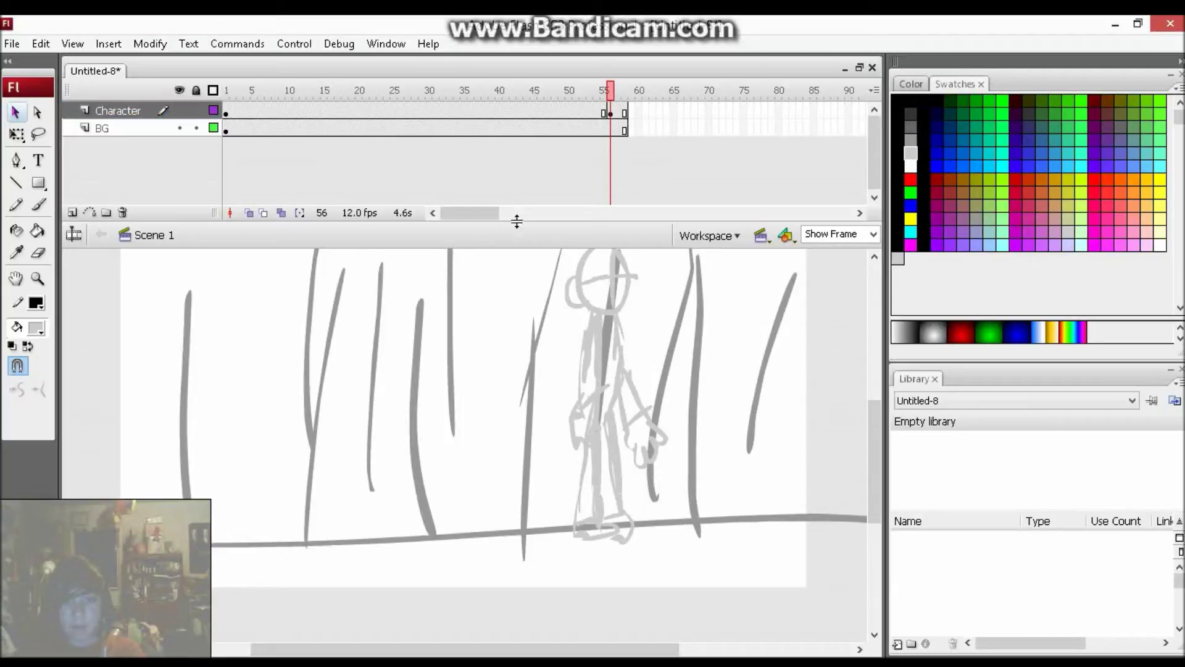
Step: Create a motion tween on the Character layer starting from its keyframe at frame 1
left_click(118, 111)
right_click(227, 112)
left_click(297, 122)
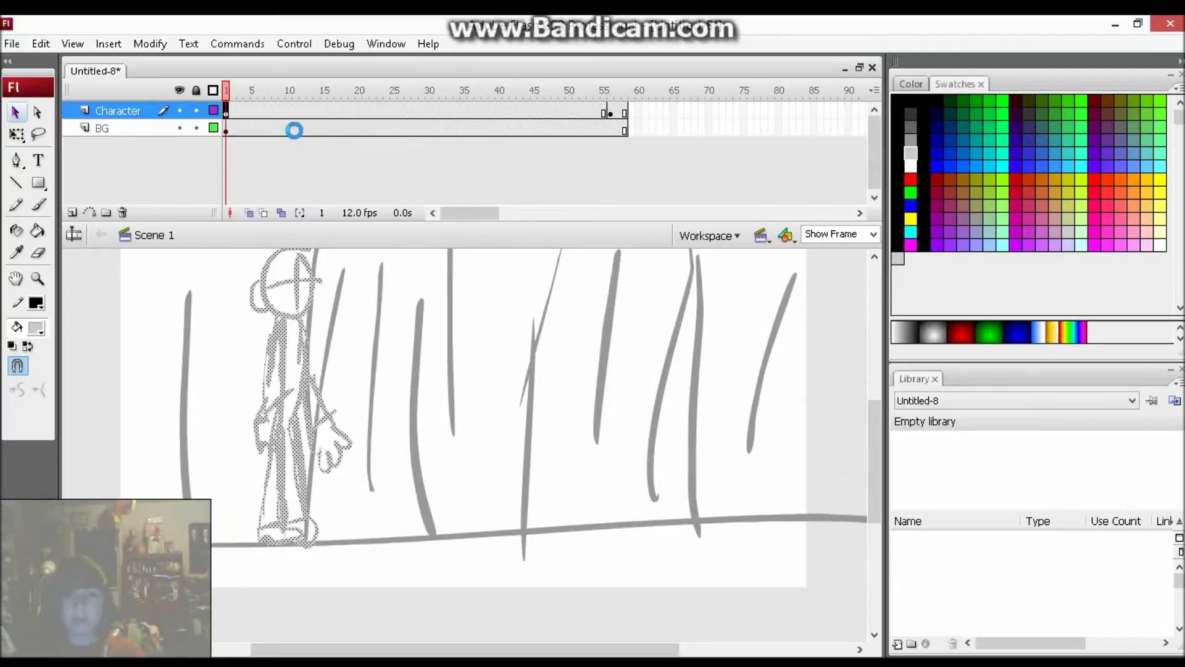
Step: Play the motion tween and scrub between frames 1 and 58 to check the character's movement through the trees
key("Return")
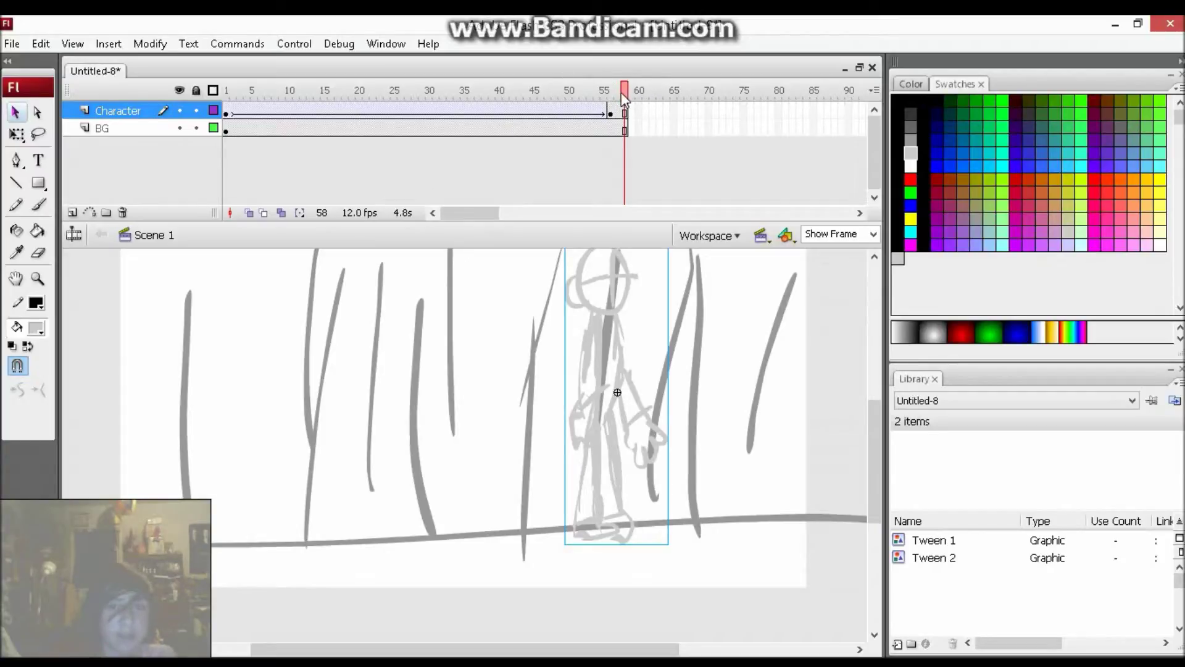
left_click_drag(623, 94, 226, 92)
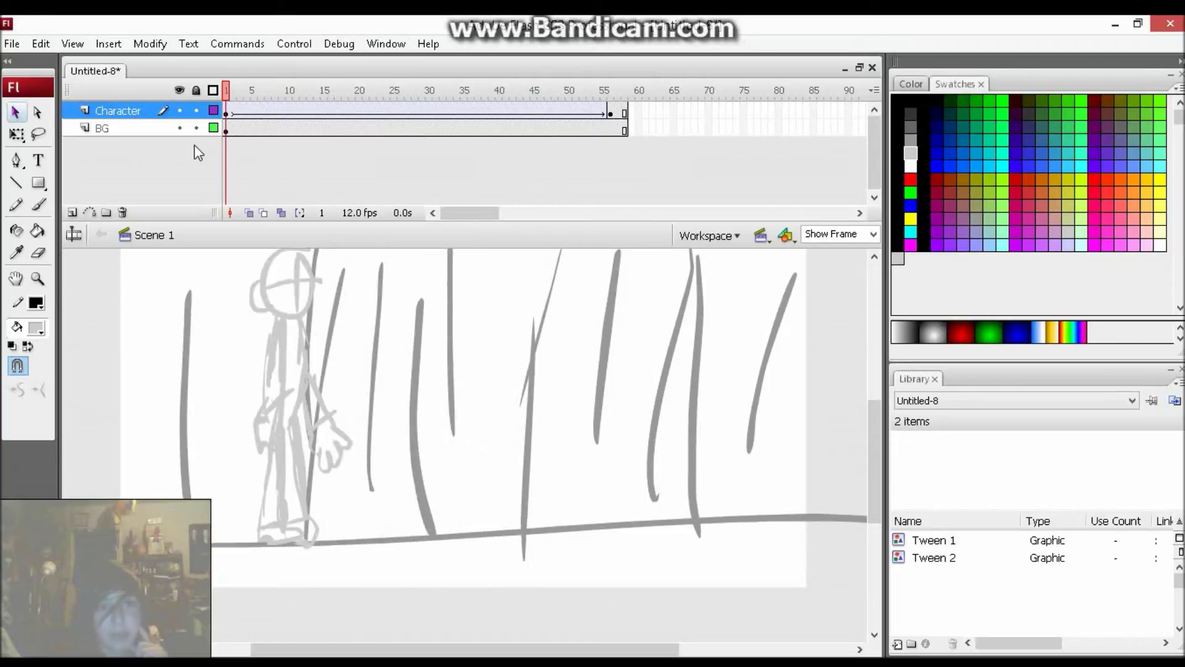
left_click(626, 91)
left_click_drag(542, 79, 617, 93)
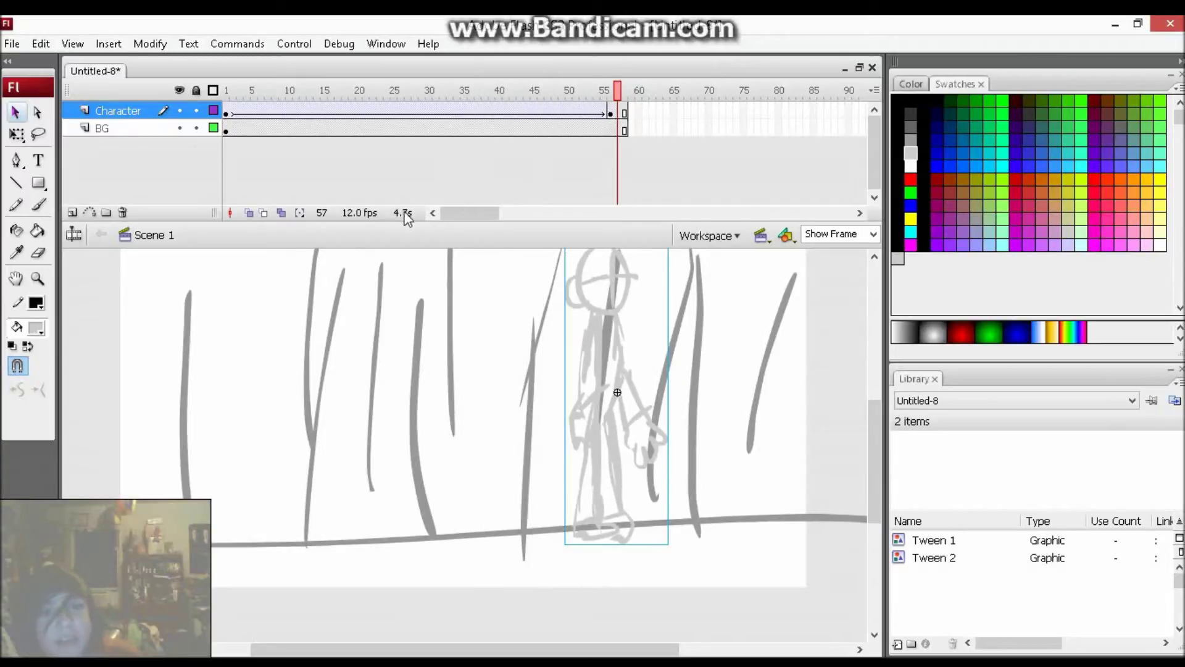
left_click(625, 111)
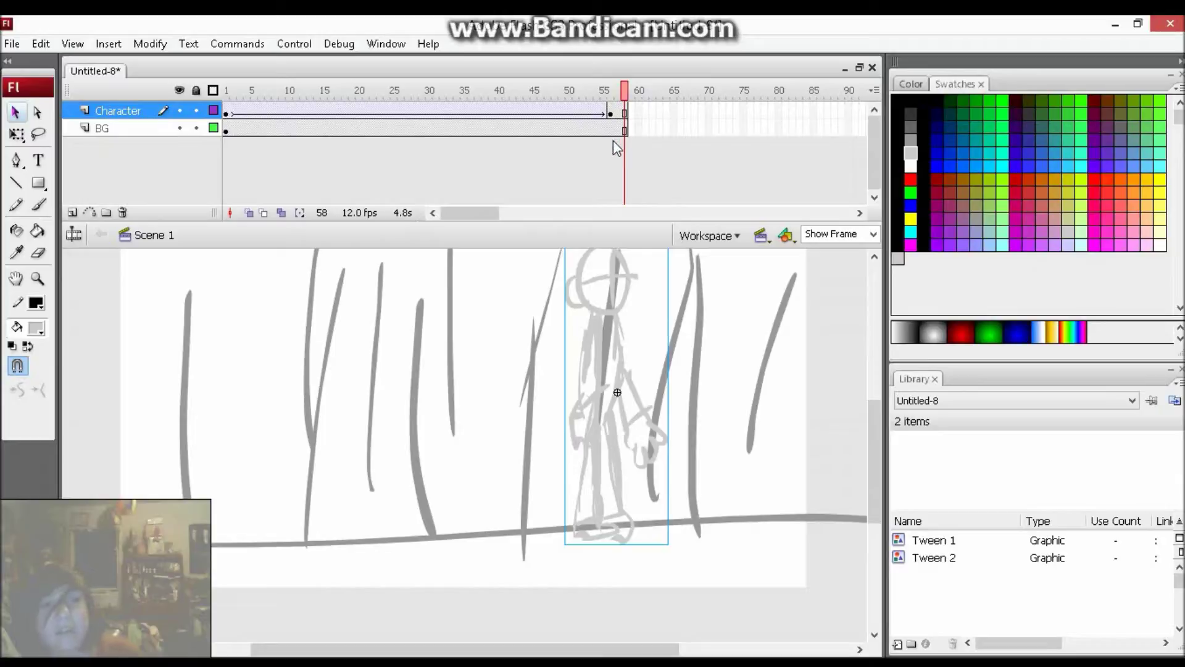
mouse_move(624, 91)
left_mouse_down()
mouse_move(598, 99)
mouse_move(610, 98)
left_mouse_up()
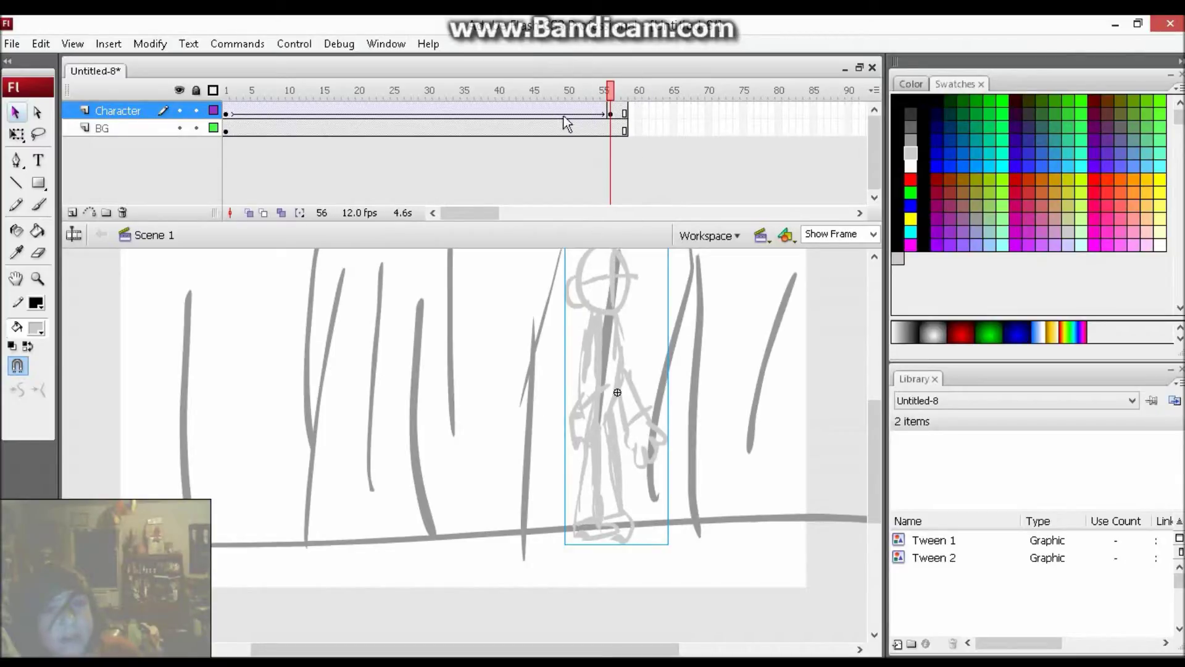
left_click_drag(511, 98, 215, 167)
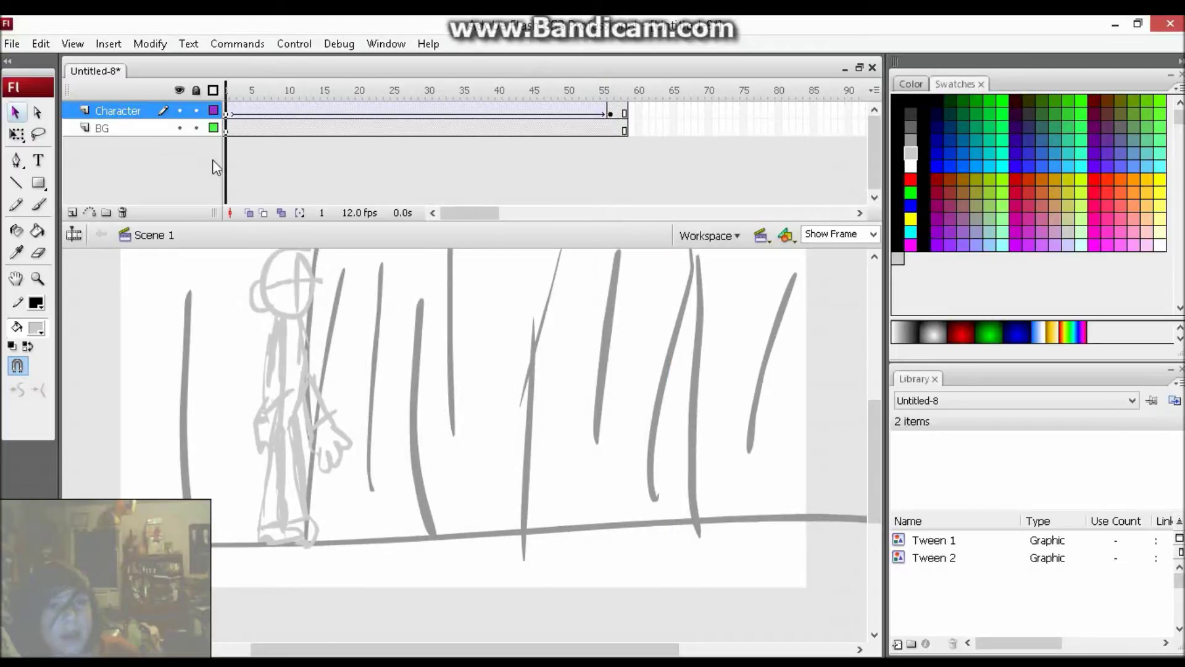
left_click(240, 93)
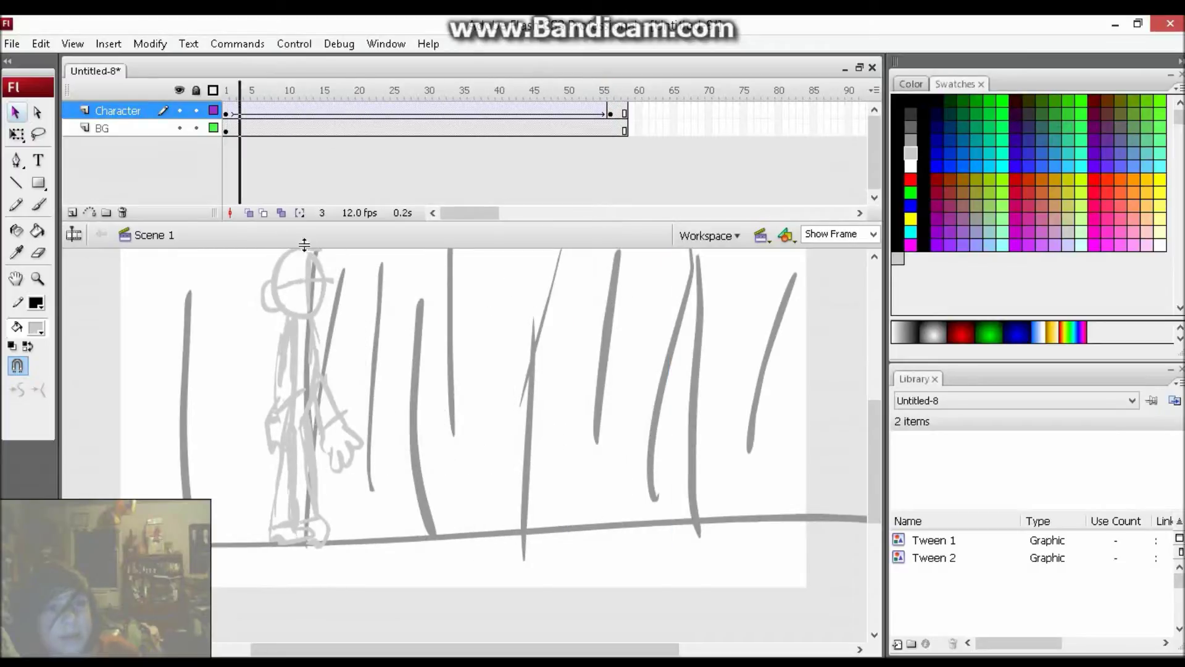
left_click(226, 115)
left_click_drag(531, 648, 675, 648)
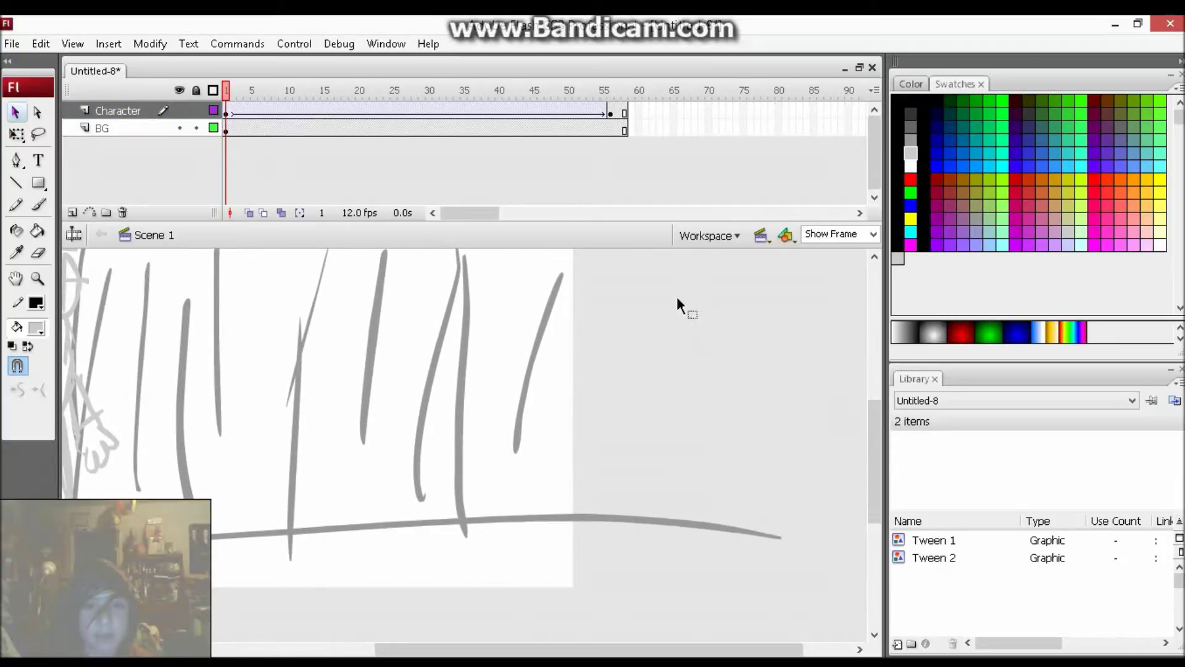
key("b")
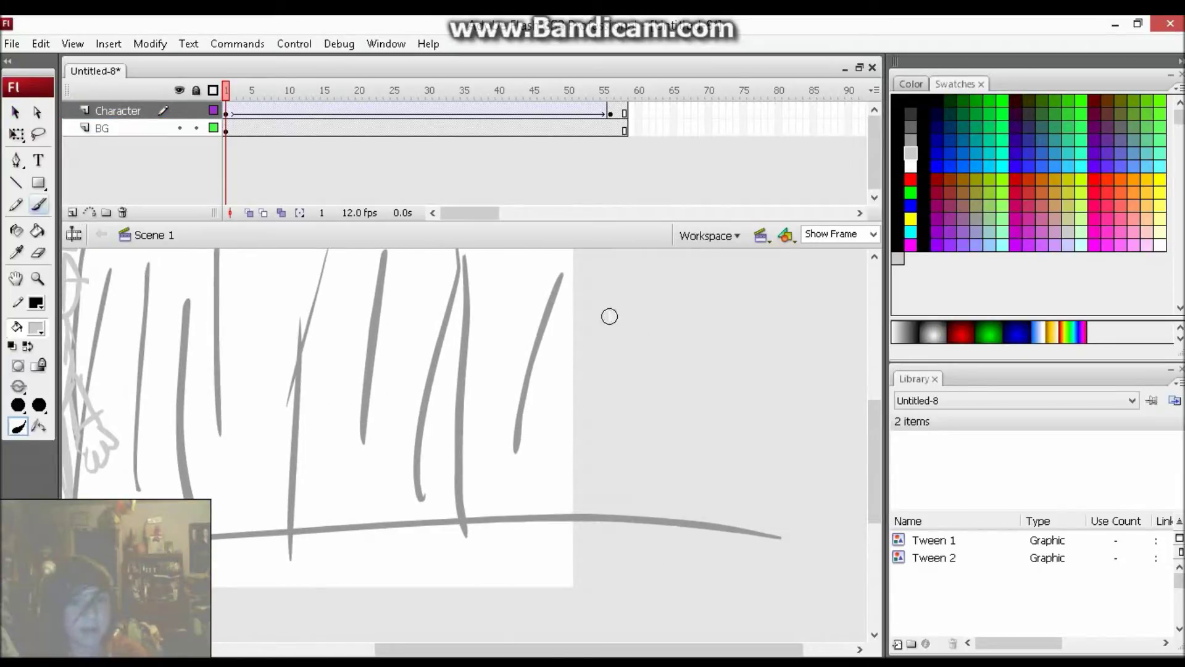
left_click_drag(615, 267, 586, 475)
key("ctrl+z")
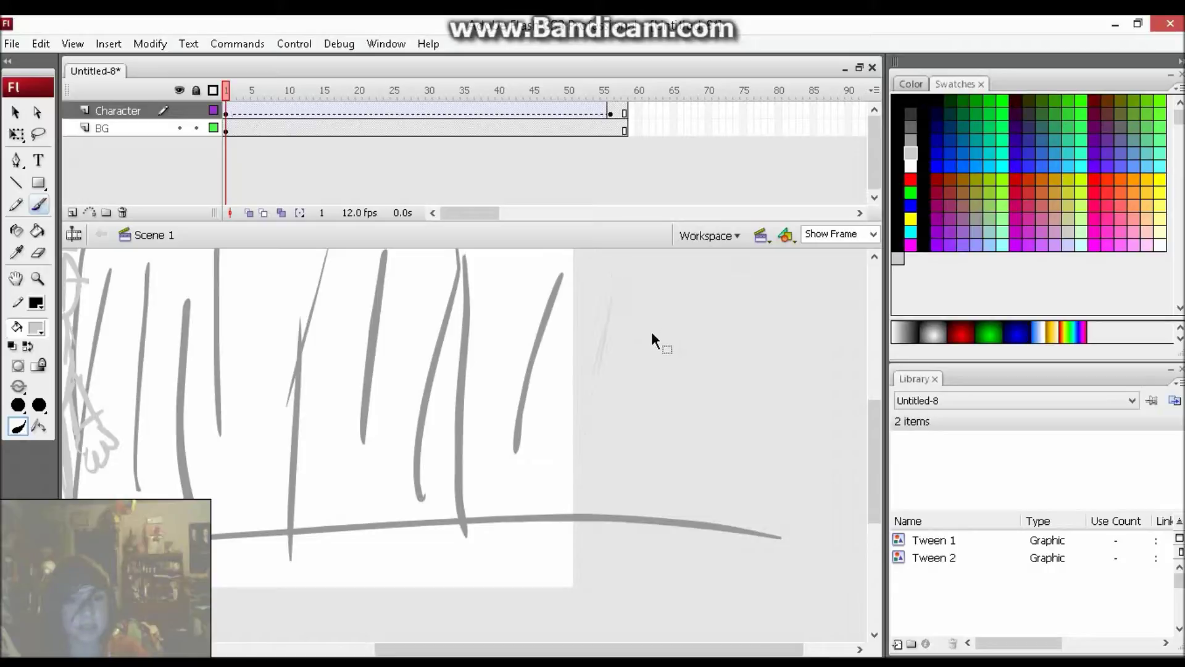
left_click(491, 216)
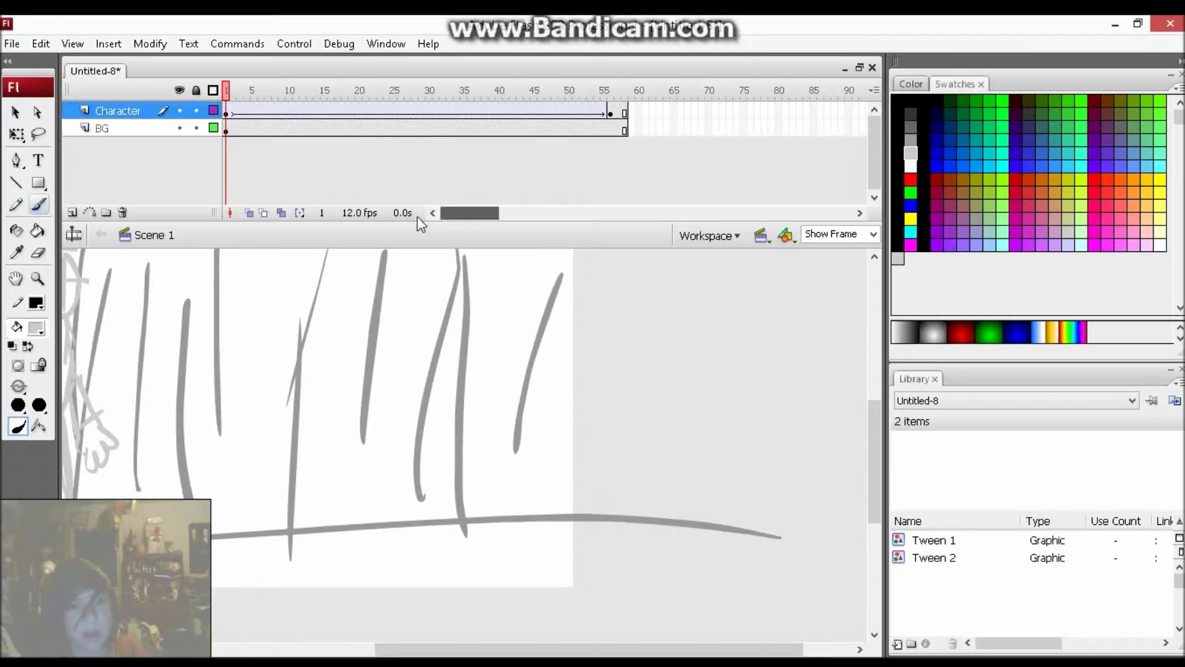
left_click_drag(514, 648, 368, 648)
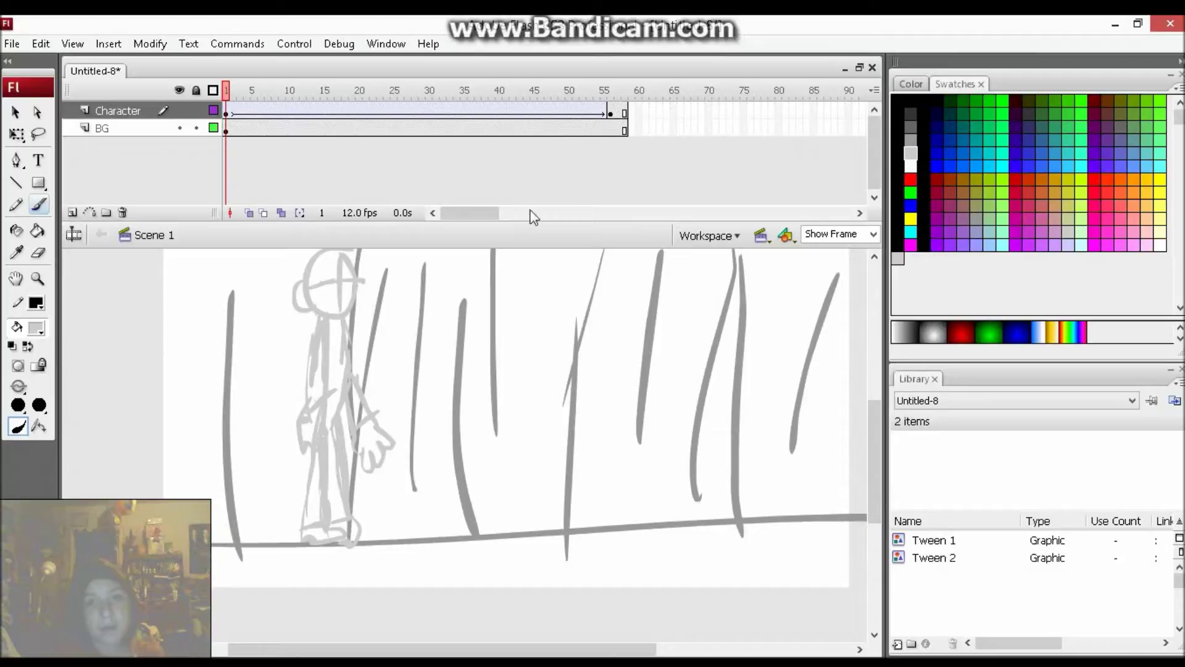
Step: Insert a blank keyframe at frame 58 of the Character layer
left_click_drag(486, 216, 509, 216)
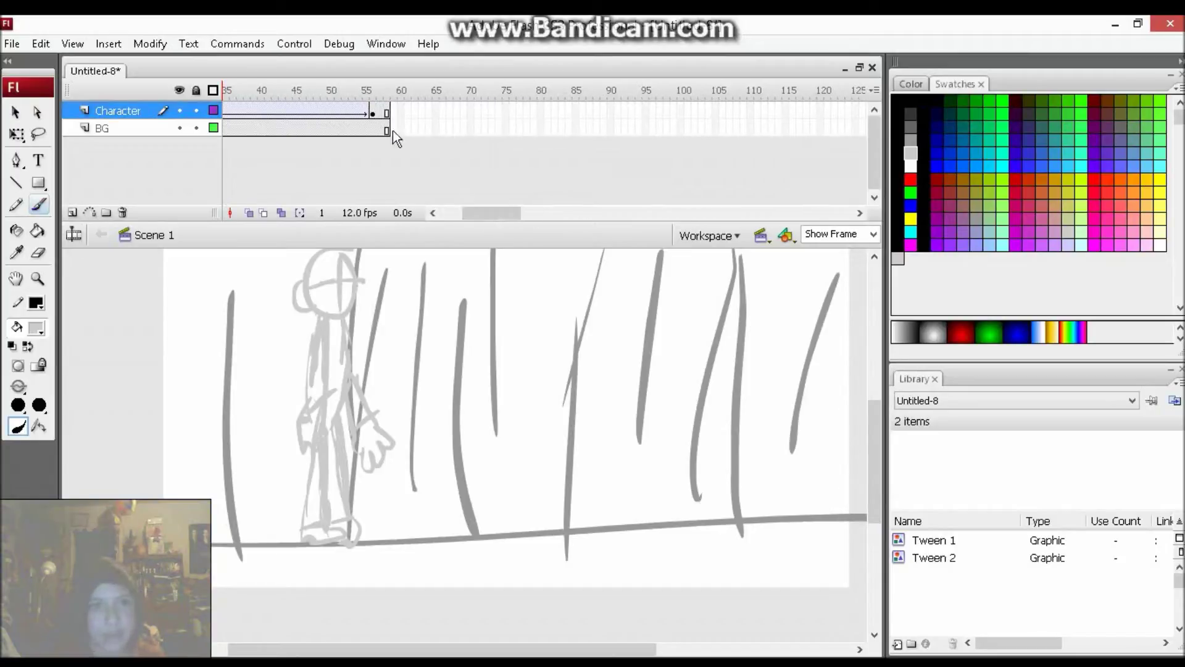
left_click(385, 114)
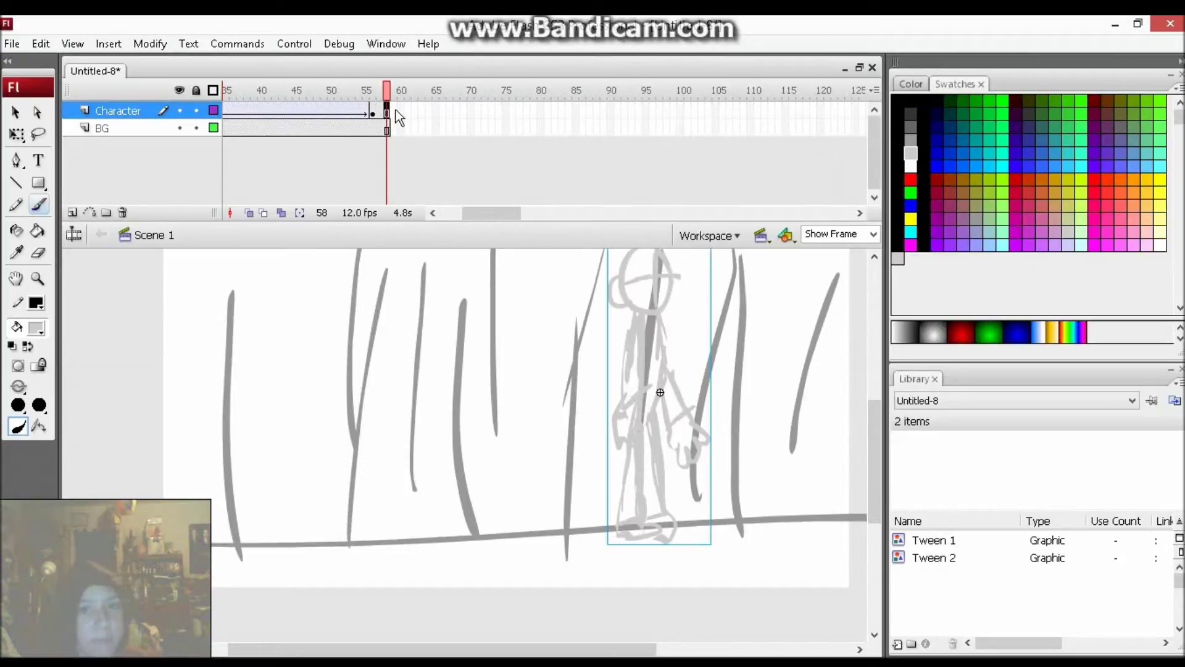
right_click(387, 111)
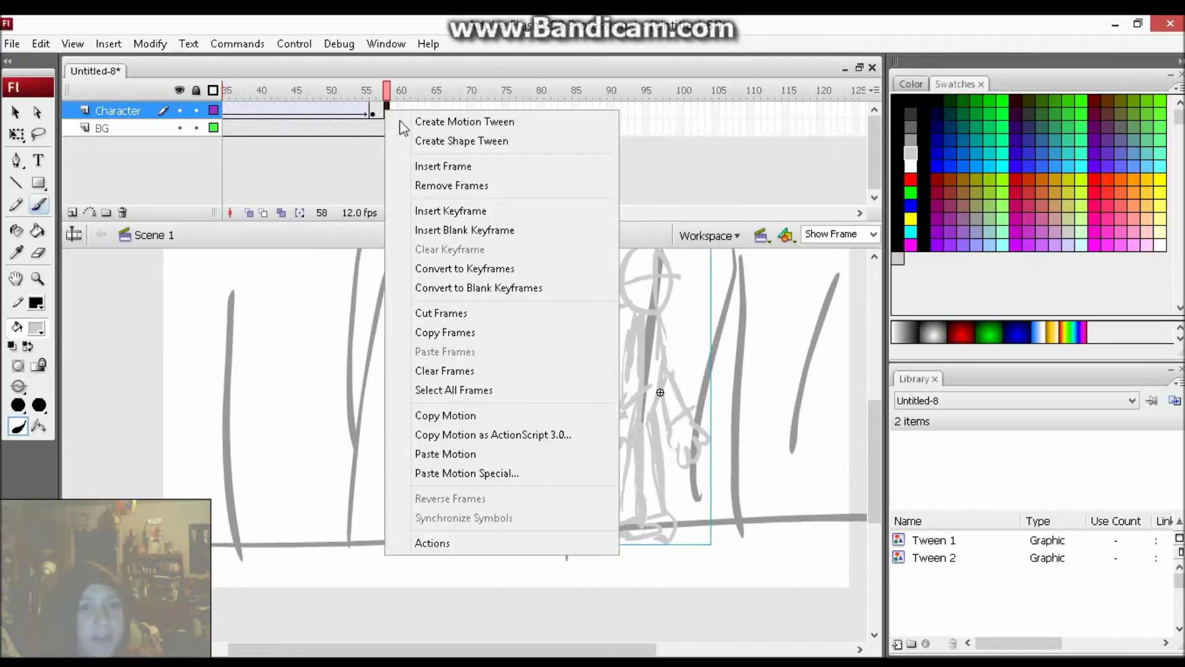
left_click(487, 233)
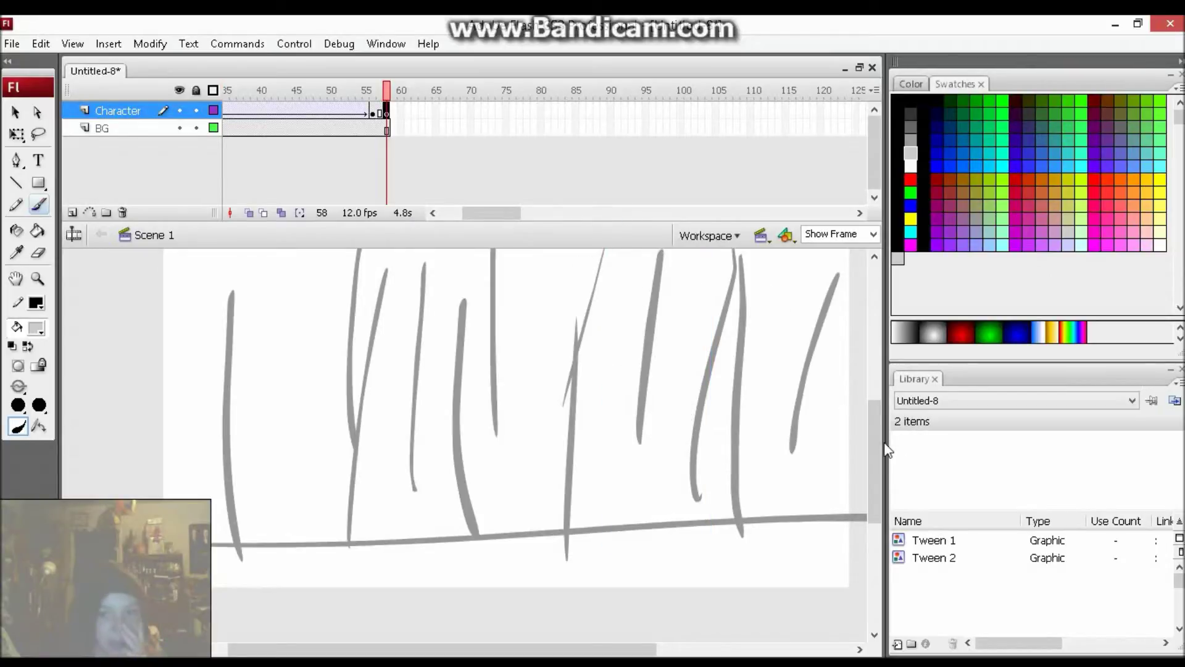
Step: Turn on onion skinning and compare the character in frame 57 with the blank keyframe at frame 58
scroll(881, 432, "up", 1)
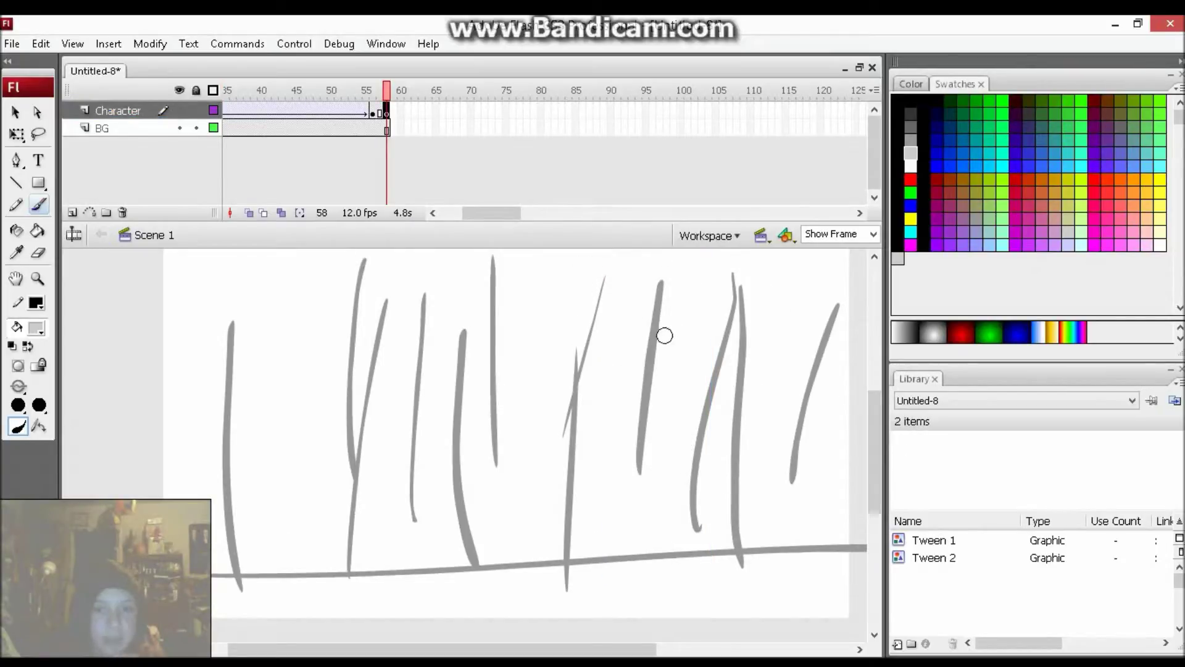
left_click(249, 213)
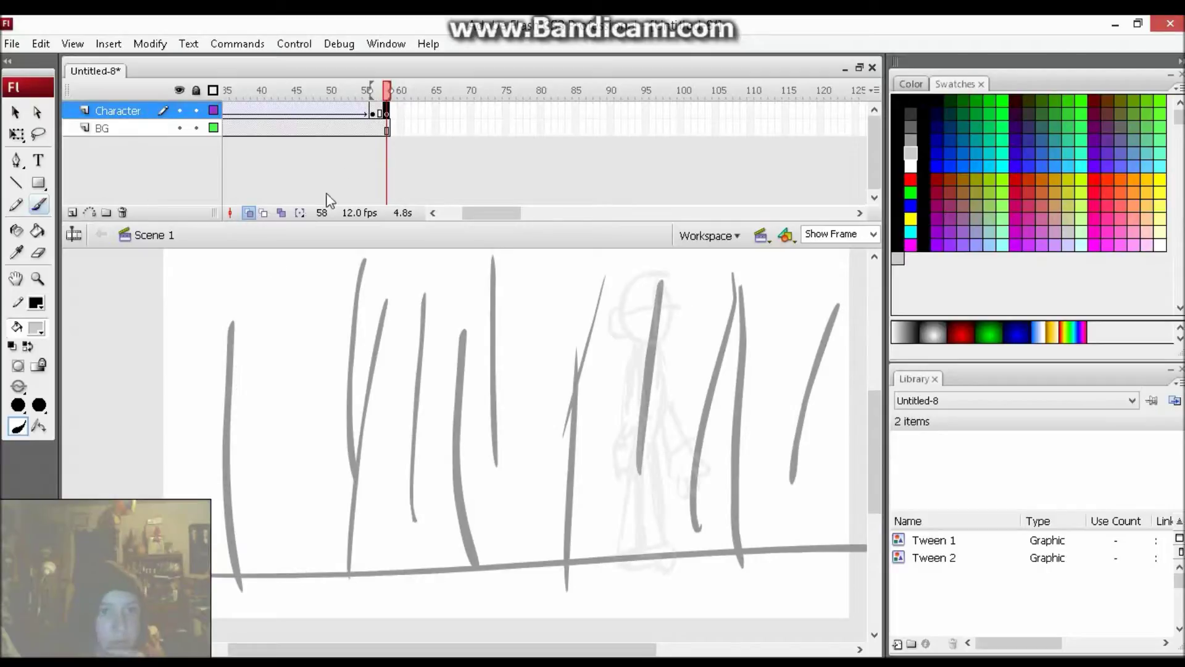
left_click(378, 110)
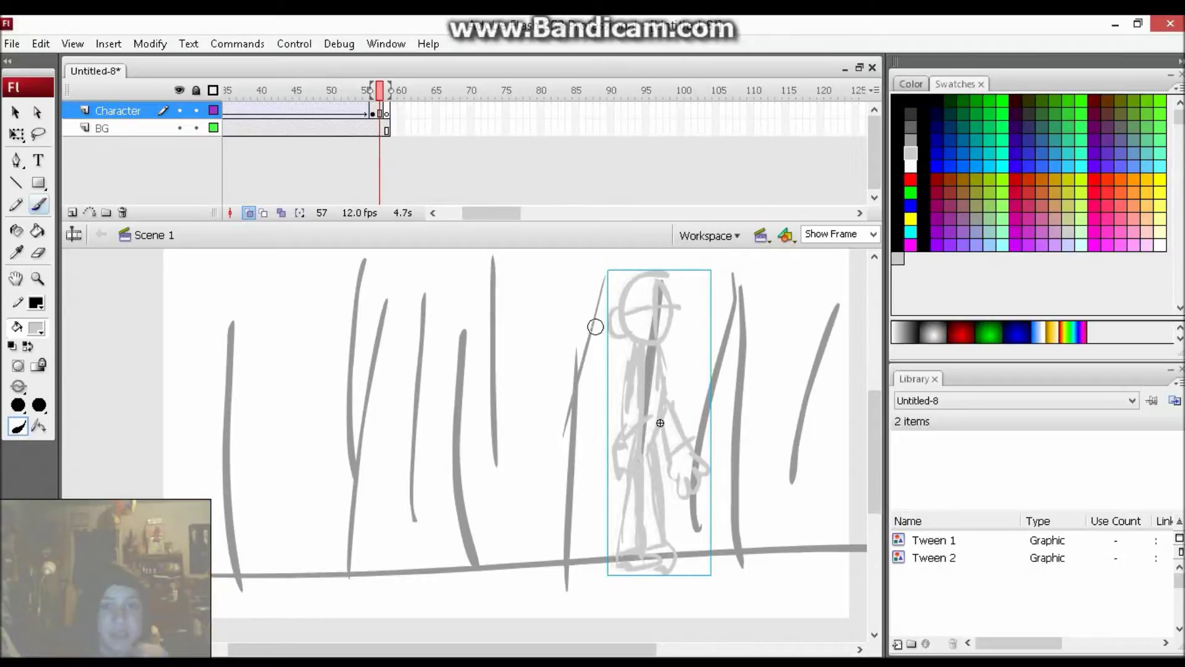
left_click(386, 113)
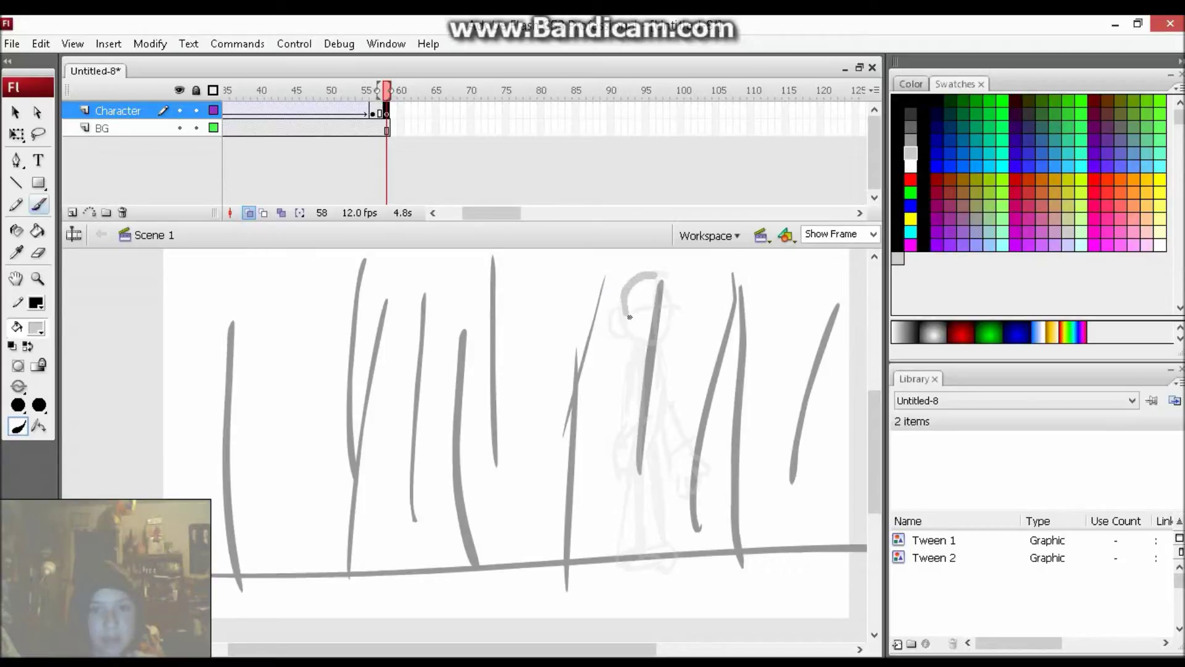
Step: Brush the character's round head with guide lines and an ear on its right side over the frame 58 onion skin, then stretch it slightly taller
left_click(638, 319)
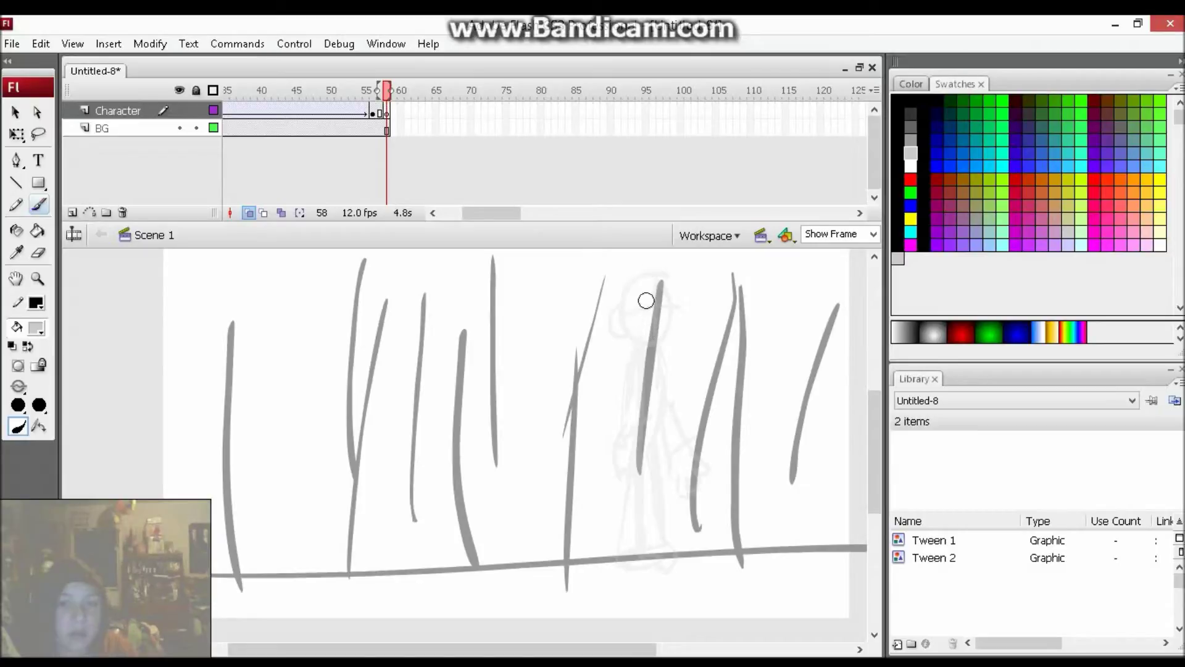
mouse_move(645, 272)
left_mouse_down()
mouse_move(638, 333)
mouse_move(662, 291)
mouse_move(676, 284)
mouse_move(685, 303)
mouse_move(641, 334)
mouse_move(626, 309)
mouse_move(678, 297)
left_mouse_up()
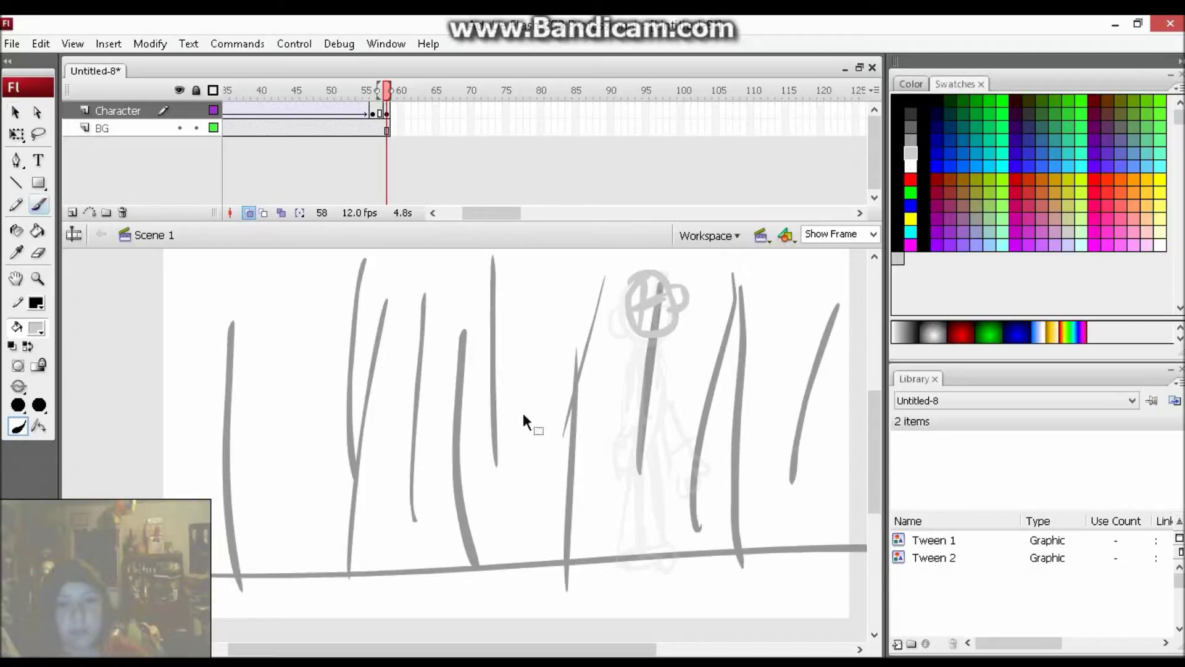
key("v")
left_click(671, 333)
key("q")
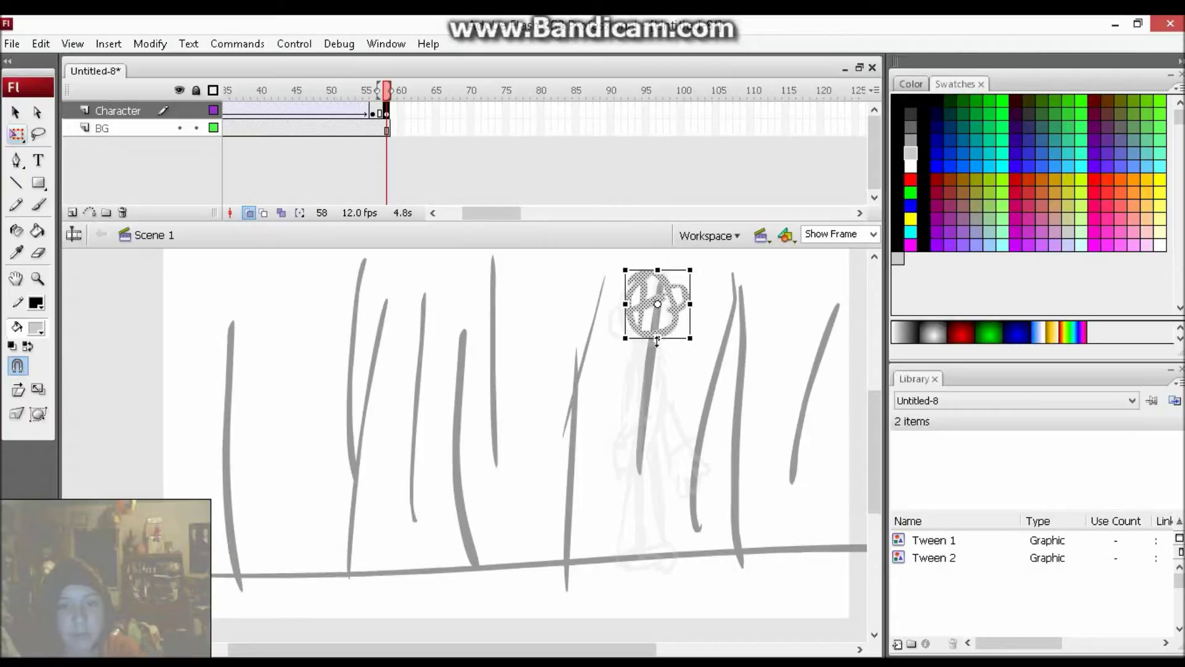
mouse_move(658, 341)
left_mouse_down()
mouse_move(657, 351)
mouse_move(658, 341)
left_mouse_up()
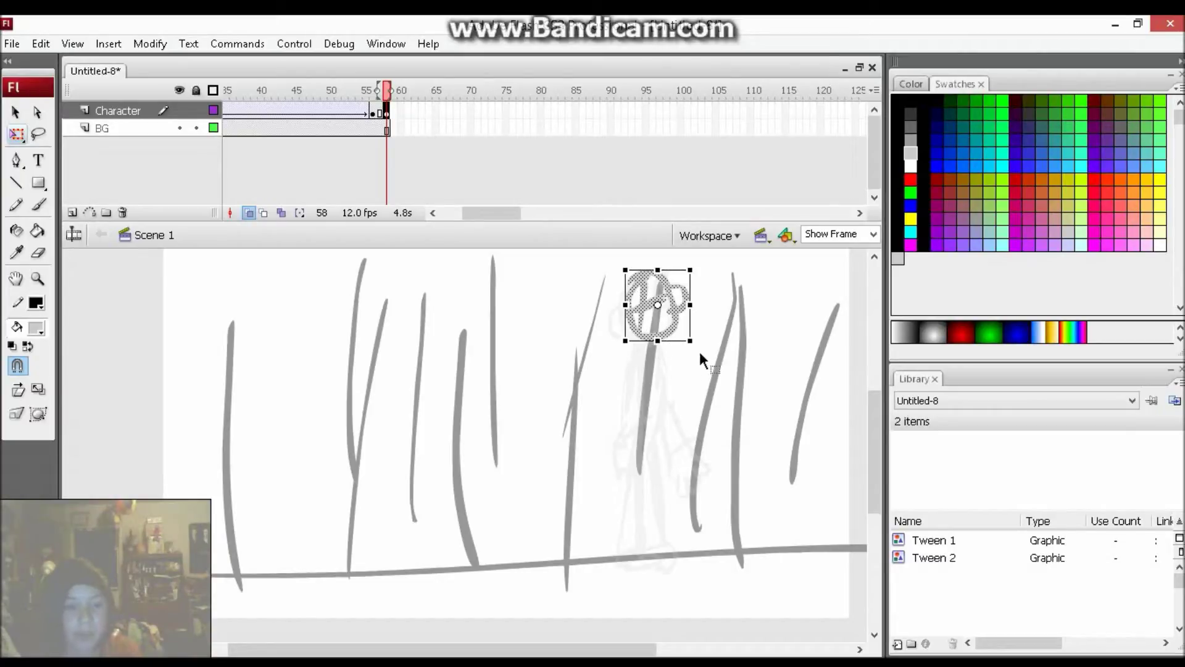
Step: Brush the character's torso, both arms with hands, and both legs with feet below the head in frame 58, following the onion-skinned figure
key("b")
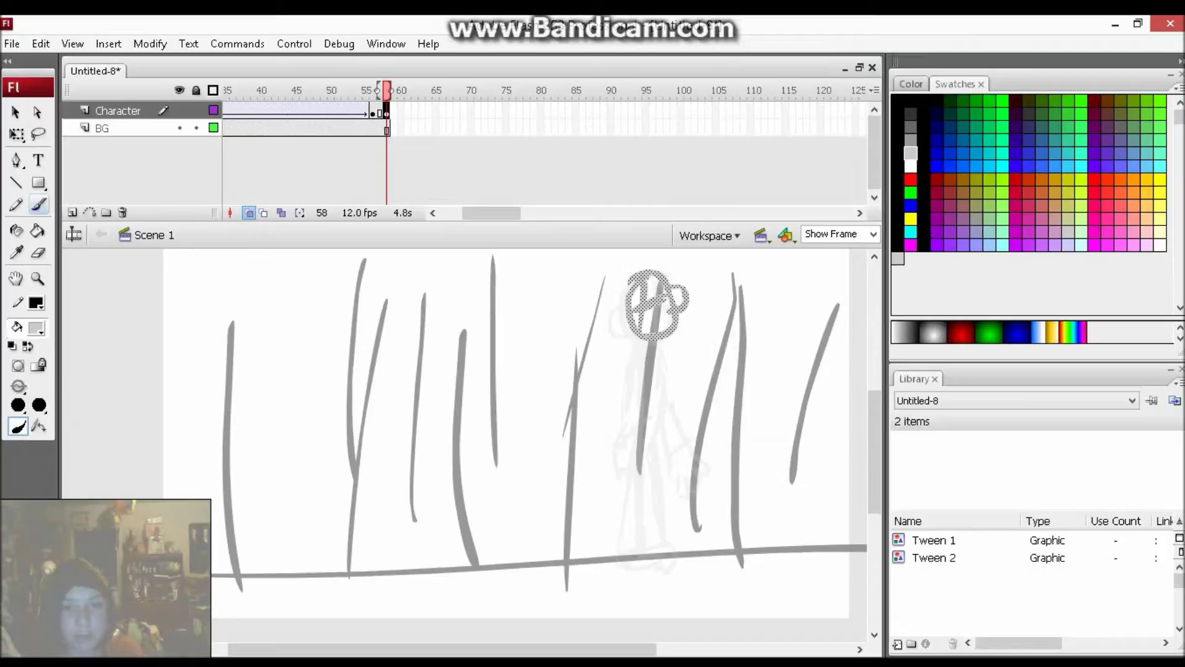
key("Escape")
left_click_drag(664, 358, 661, 348)
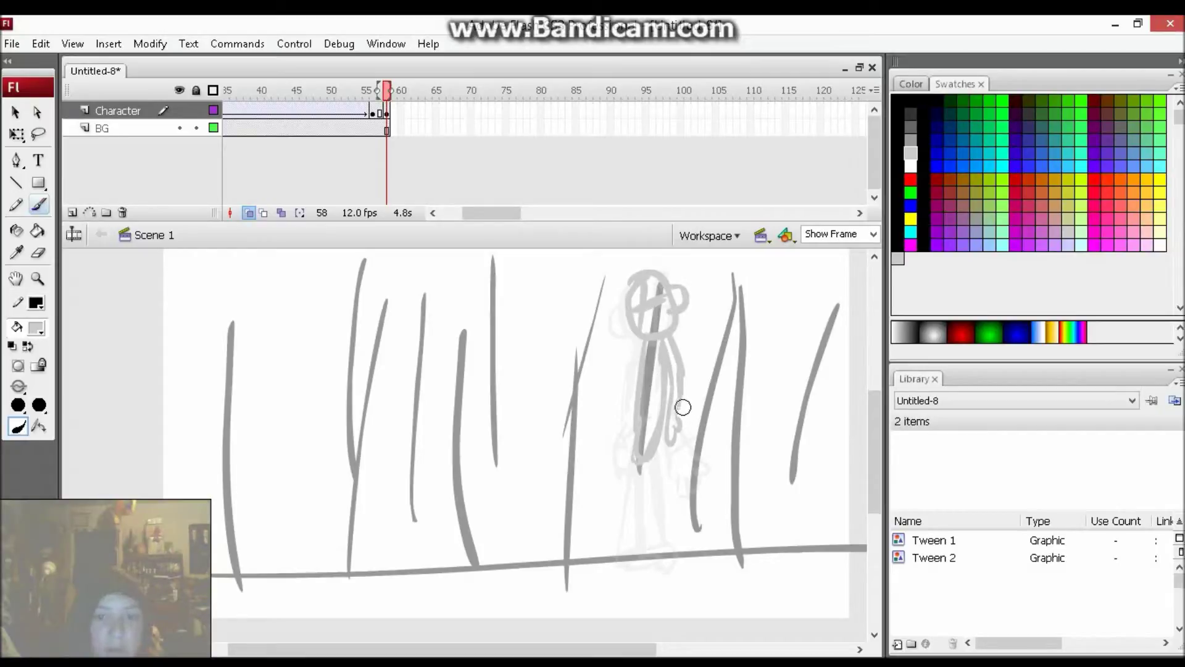
left_click_drag(634, 338, 625, 415)
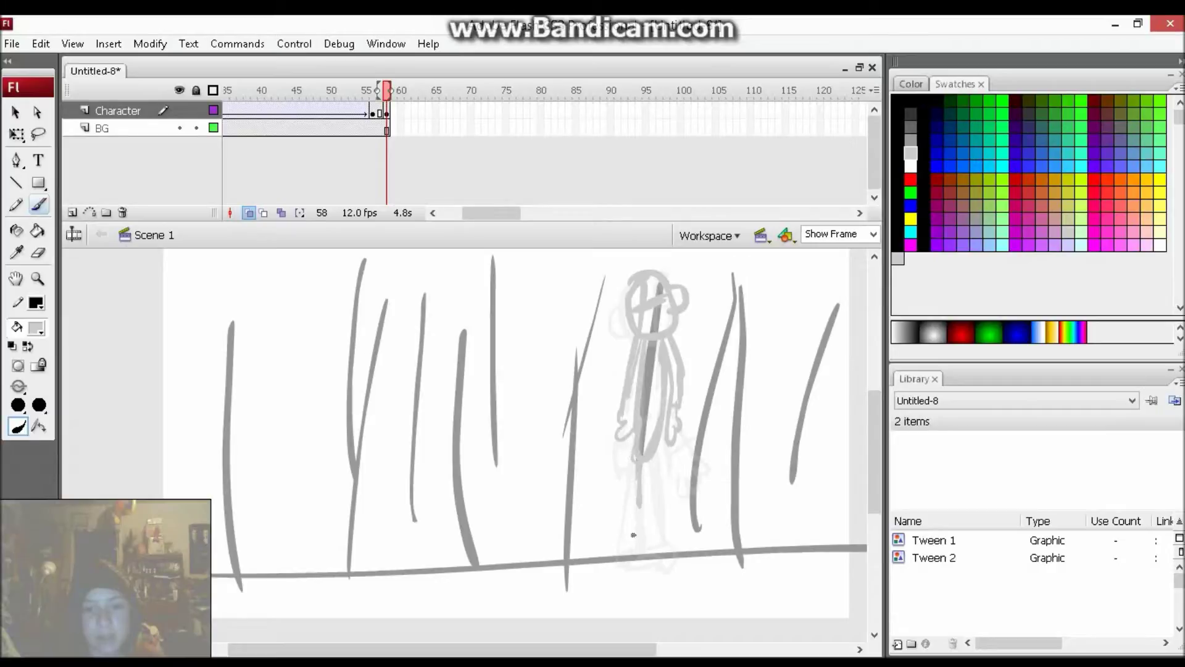
mouse_move(640, 462)
left_mouse_down()
mouse_move(637, 531)
mouse_move(650, 484)
left_mouse_up()
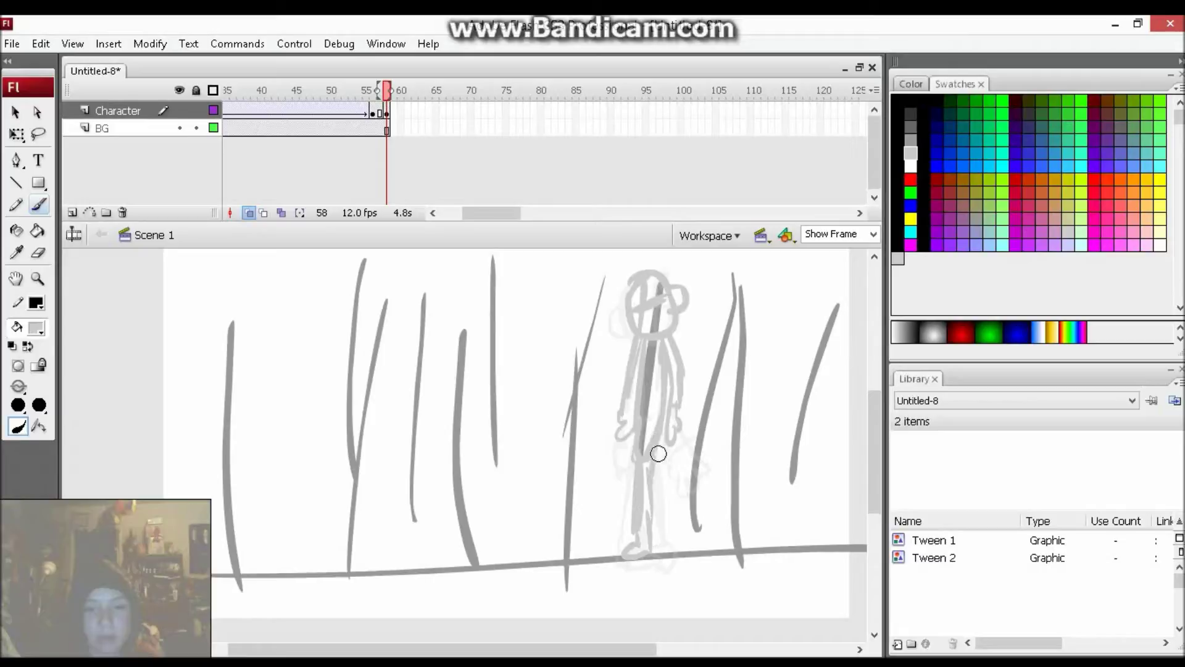
mouse_move(652, 460)
left_mouse_down()
mouse_move(670, 553)
mouse_move(657, 531)
mouse_move(688, 537)
left_mouse_up()
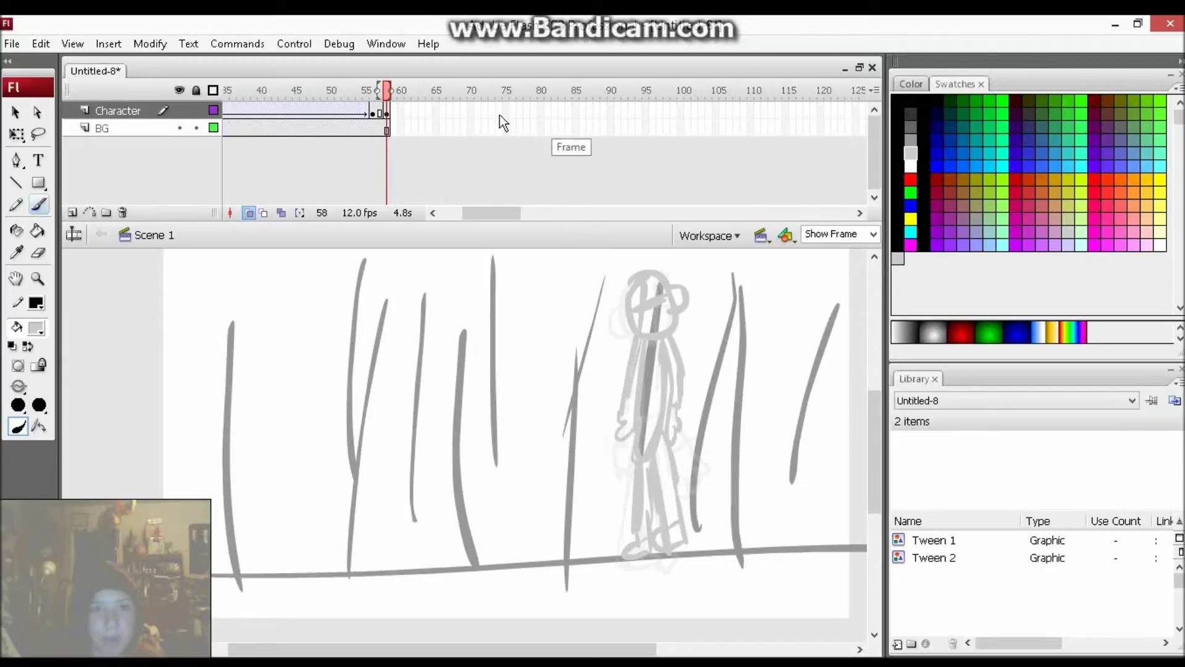
Step: Extend the Character and BG layers with additional frames to frame 74
left_click_drag(498, 114, 500, 147)
key("F5")
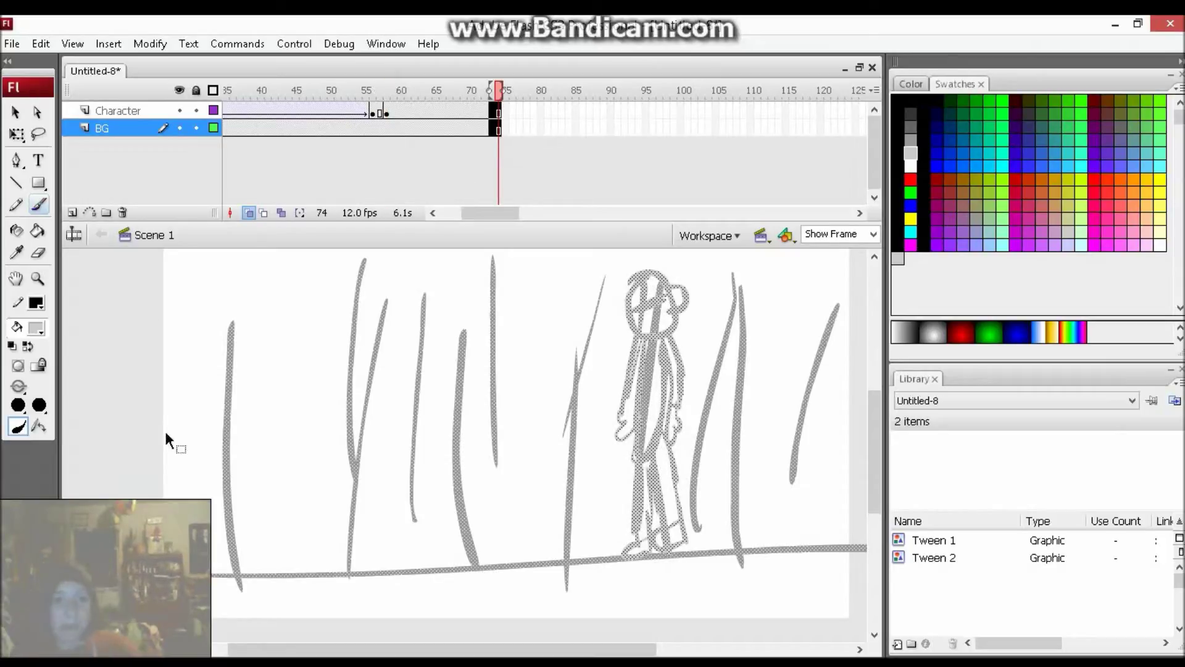
Step: Save the animation to the Desktop as a Flash CS3 document named Awesomeness.ggggg
key("ctrl+s")
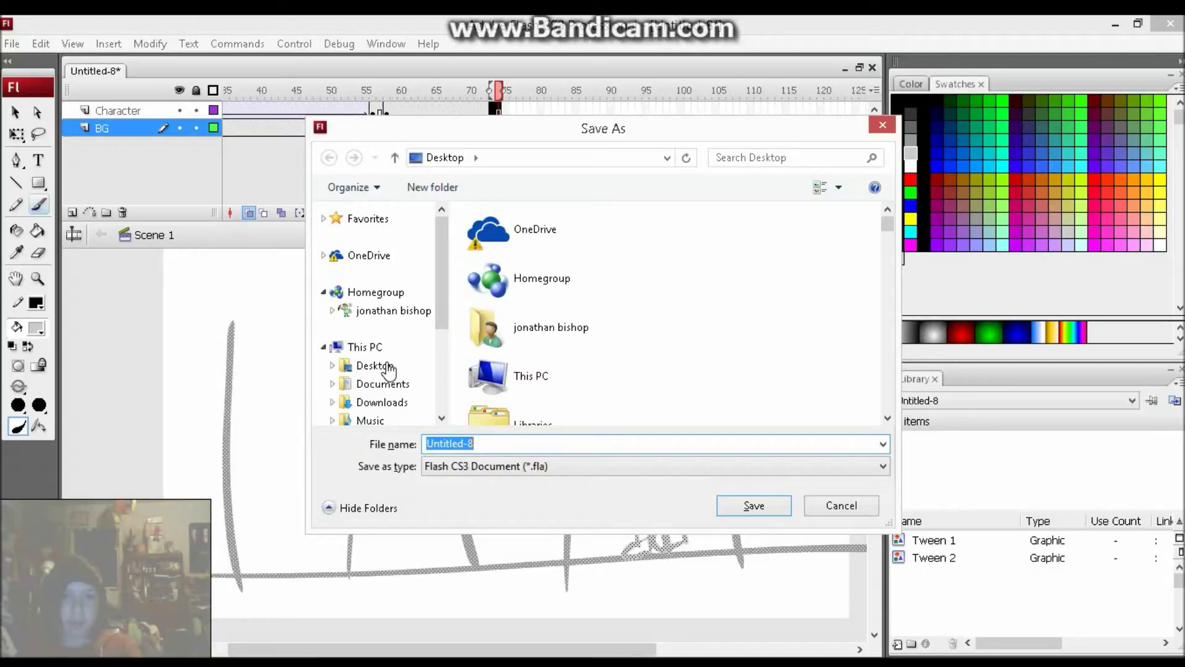
type("Awesm")
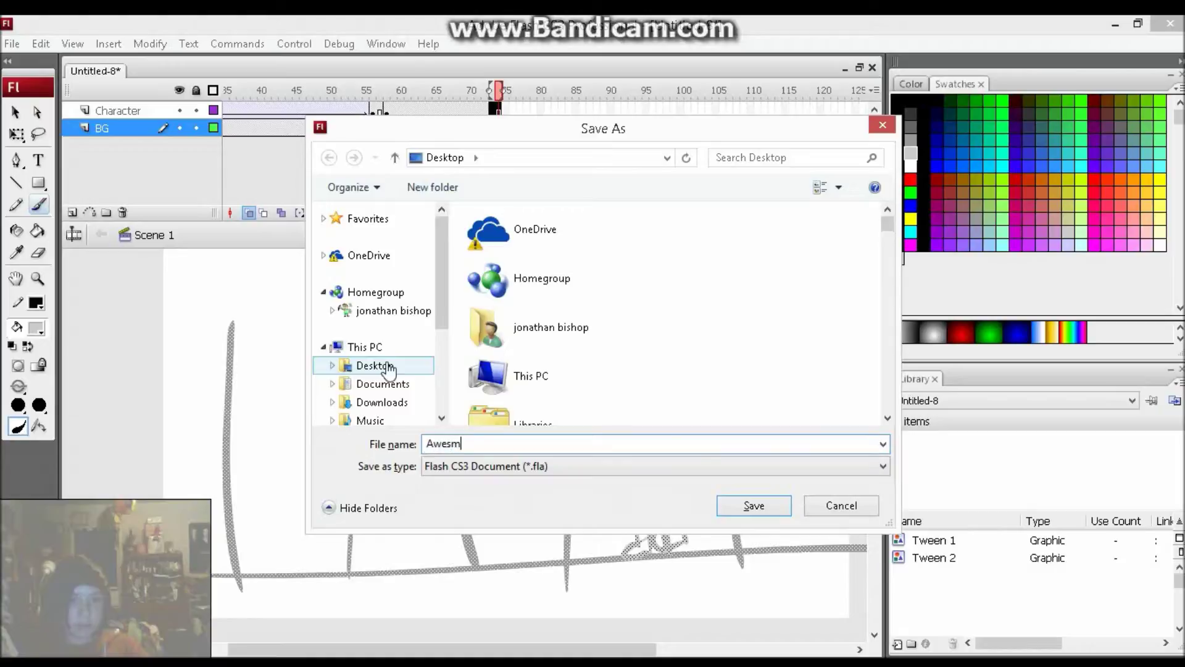
key("BackSpace")
type("omeness")
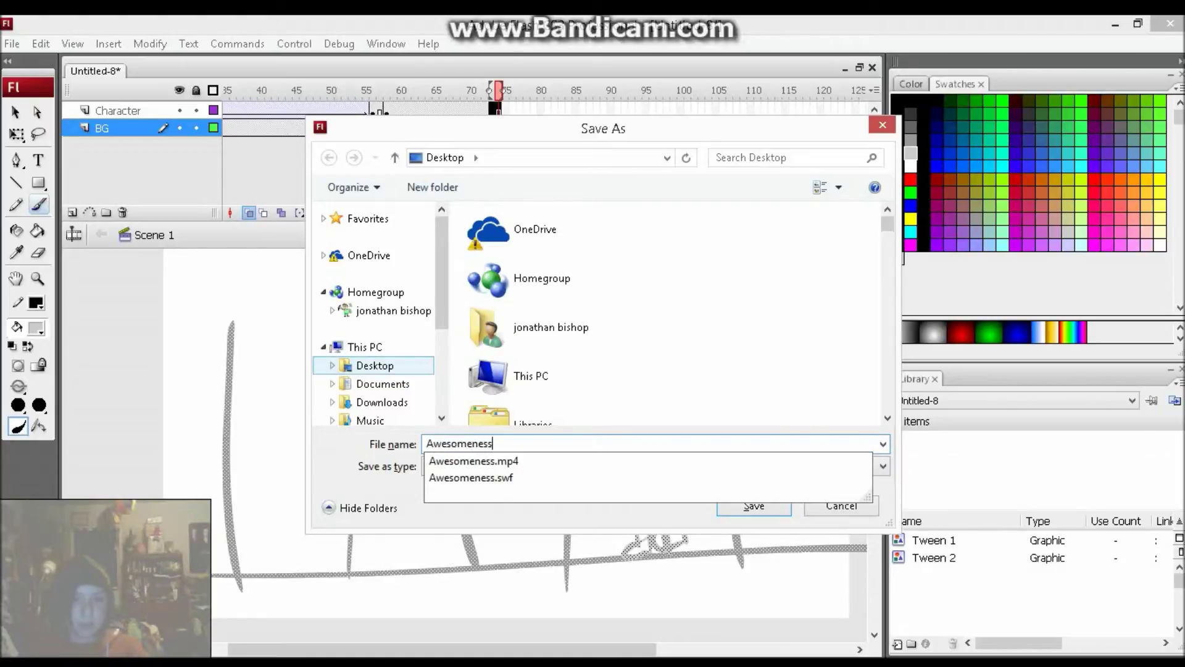
type(".ggggg")
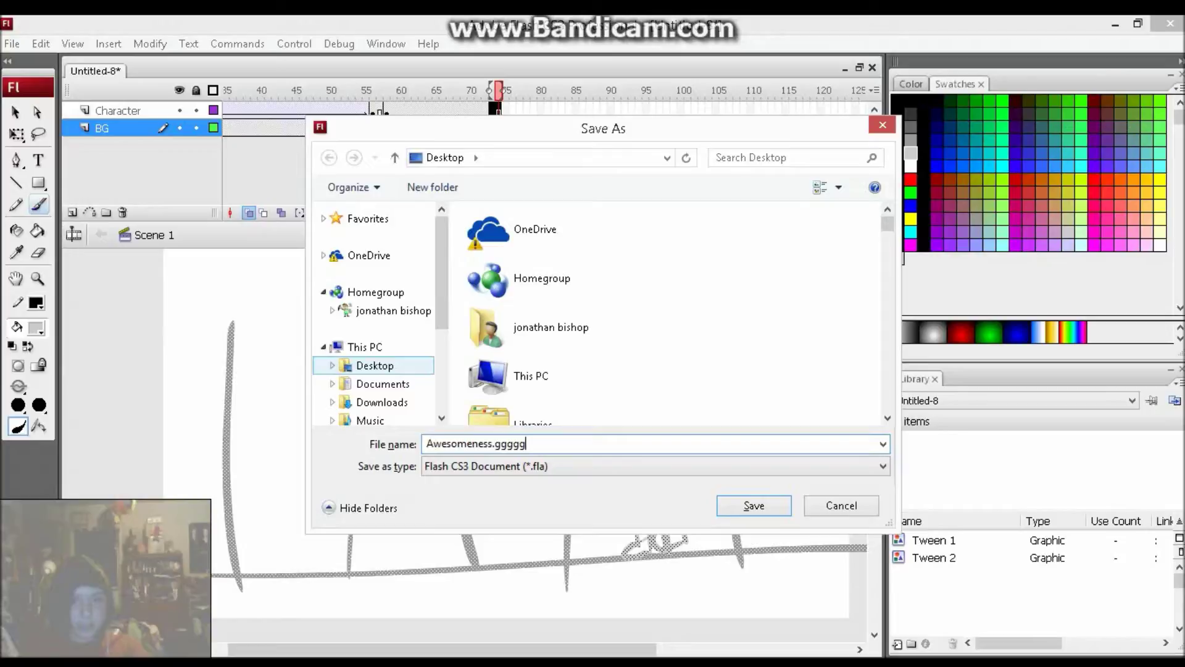
key("Return")
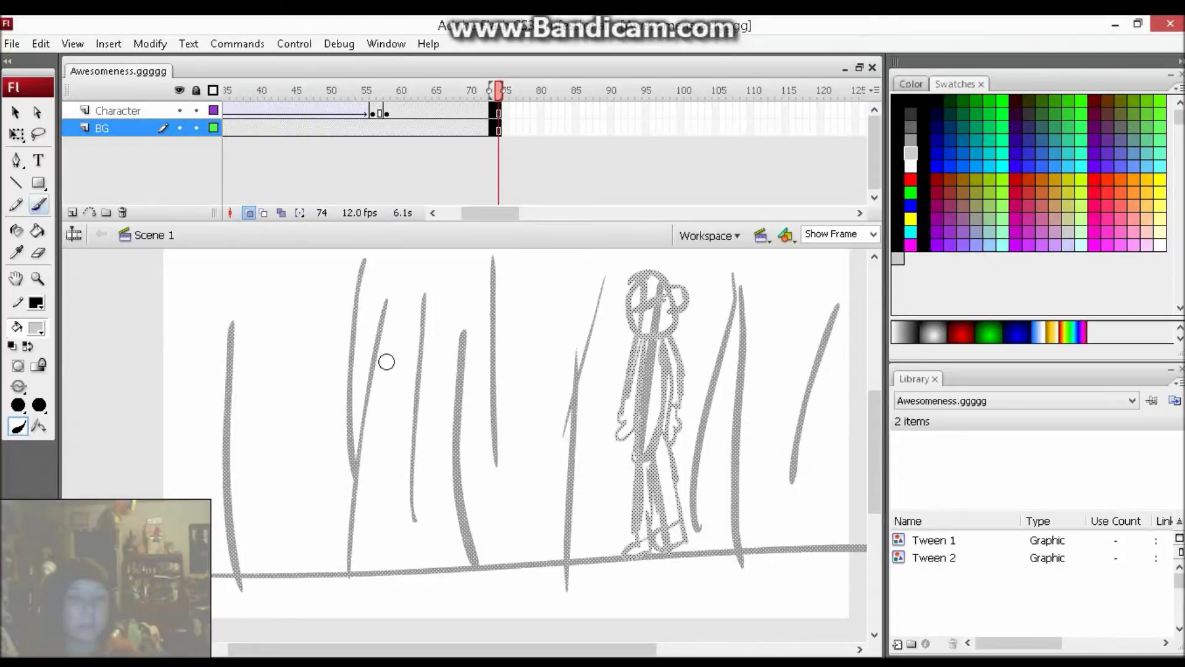
mouse_move(426, 92)
left_mouse_down()
mouse_move(332, 99)
mouse_move(373, 99)
mouse_move(342, 98)
mouse_move(429, 124)
left_mouse_up()
left_click(429, 111)
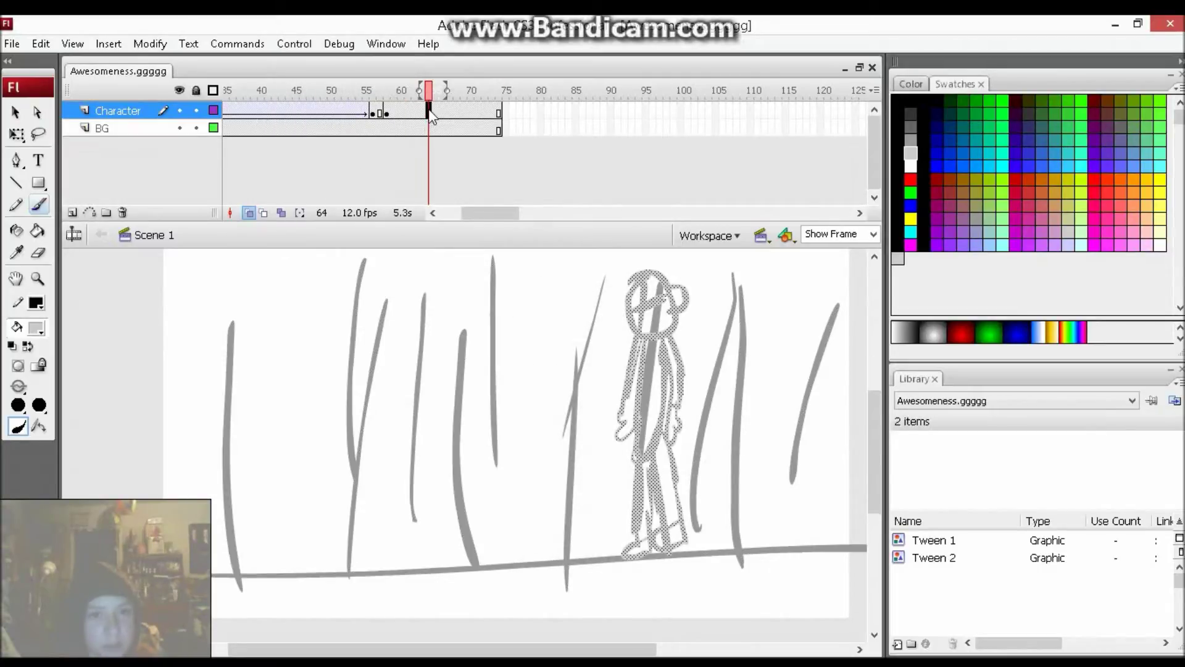
right_click(429, 109)
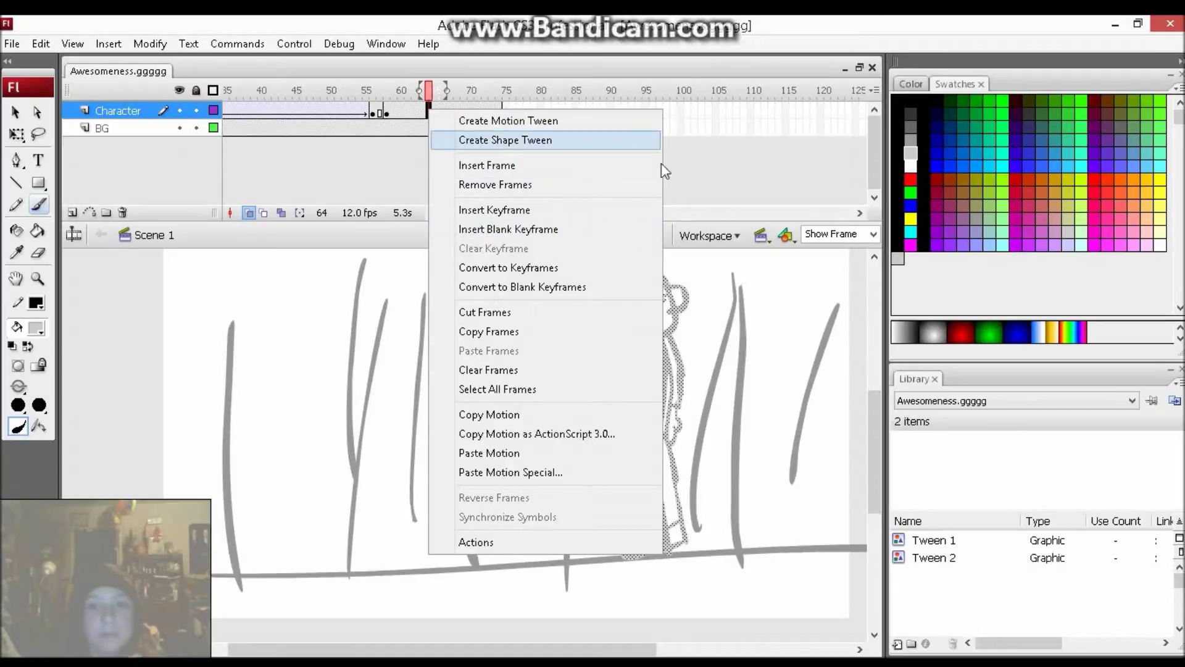
left_click(703, 170)
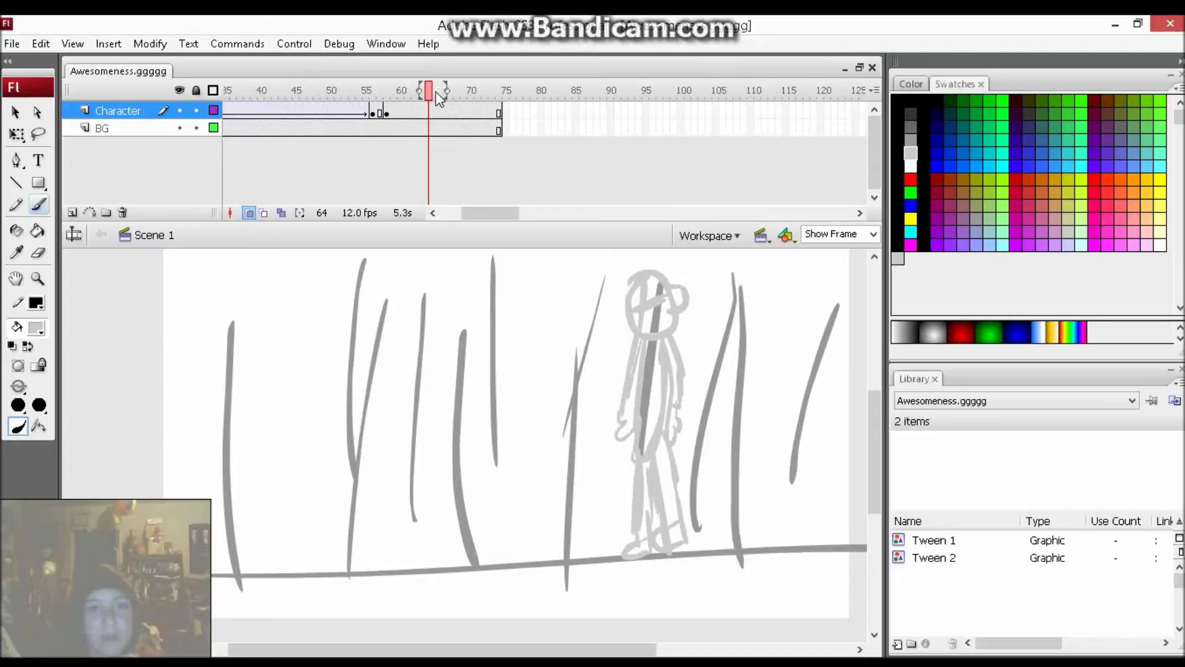
left_click_drag(430, 96, 392, 92)
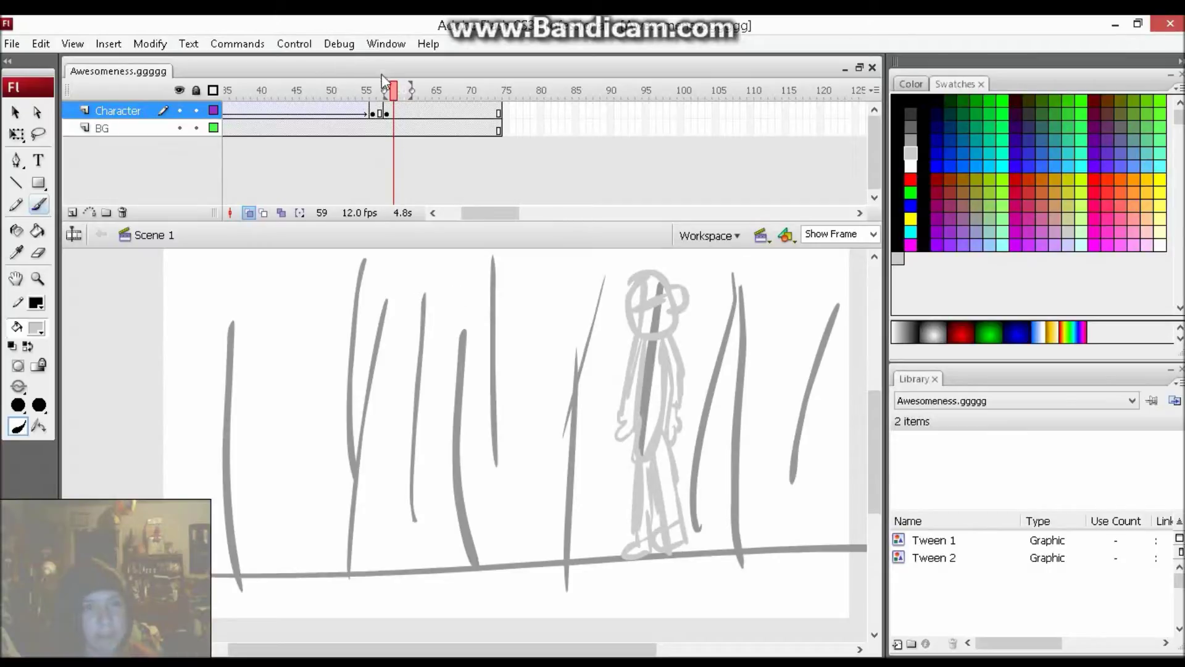
mouse_move(399, 96)
left_mouse_down()
mouse_move(373, 93)
mouse_move(393, 91)
left_mouse_up()
Step: Insert a blank keyframe at frame 64 of the Character layer and brush the head and forward-leaning torso left of the onion-skinned figure
left_click(426, 111)
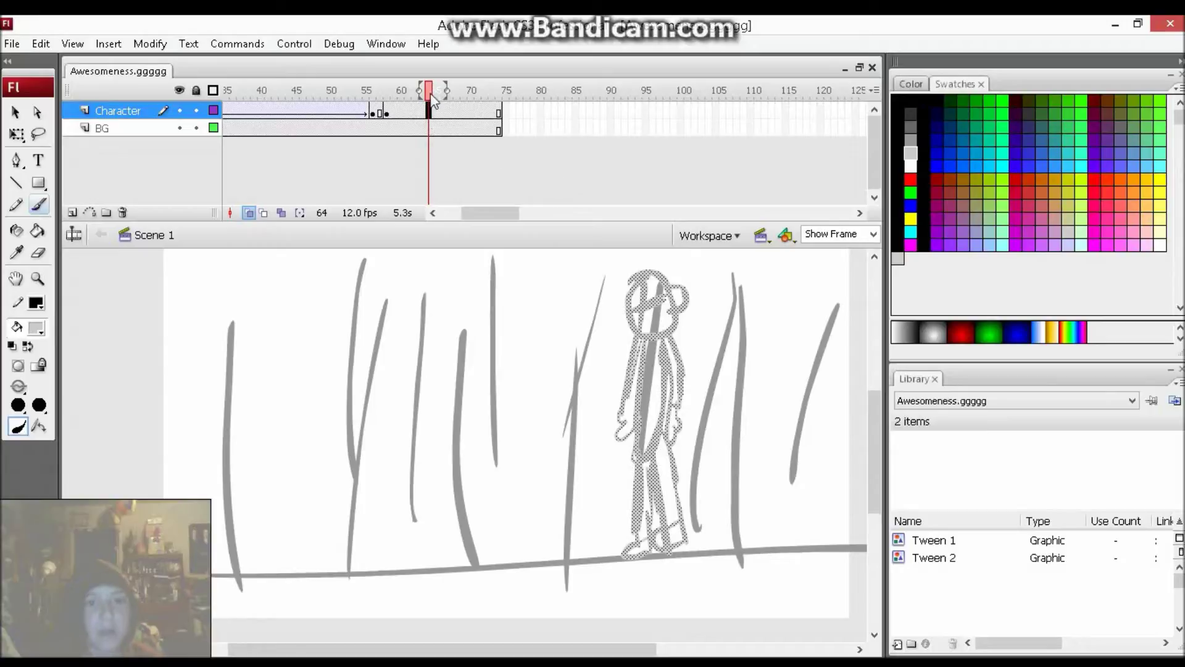
right_click(430, 109)
left_click(502, 227)
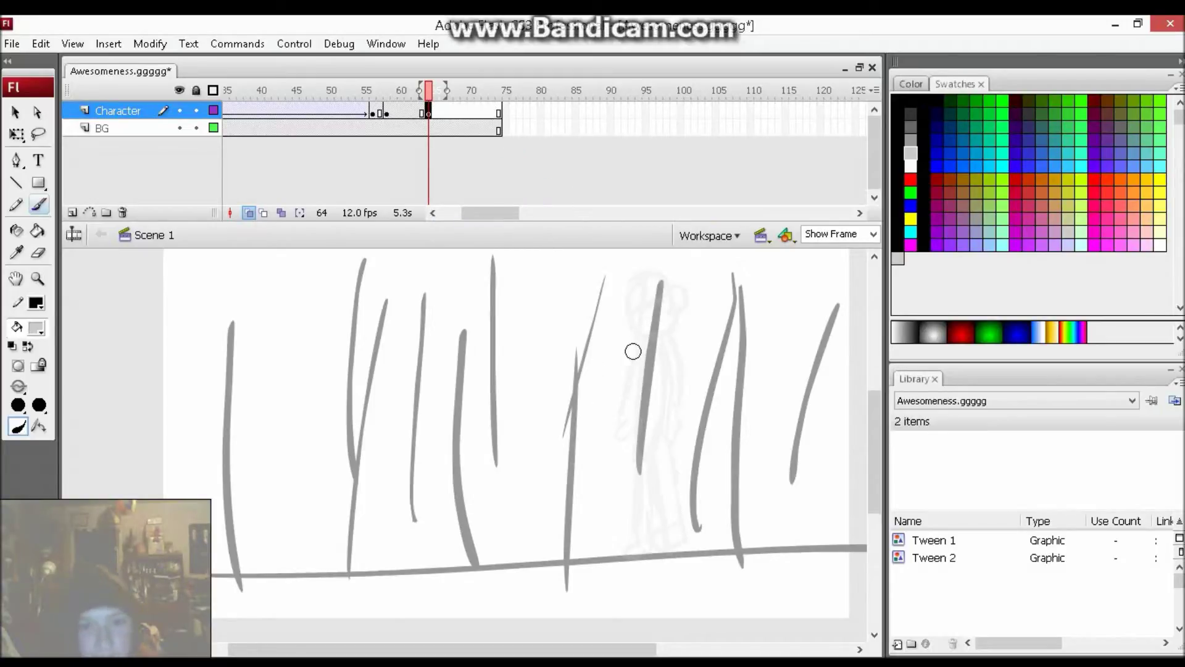
mouse_move(626, 284)
left_mouse_down()
mouse_move(613, 343)
mouse_move(587, 321)
mouse_move(632, 304)
mouse_move(617, 331)
mouse_move(593, 312)
mouse_move(614, 337)
mouse_move(598, 301)
left_mouse_up()
mouse_move(616, 348)
left_mouse_down()
mouse_move(636, 457)
mouse_move(635, 355)
left_mouse_up()
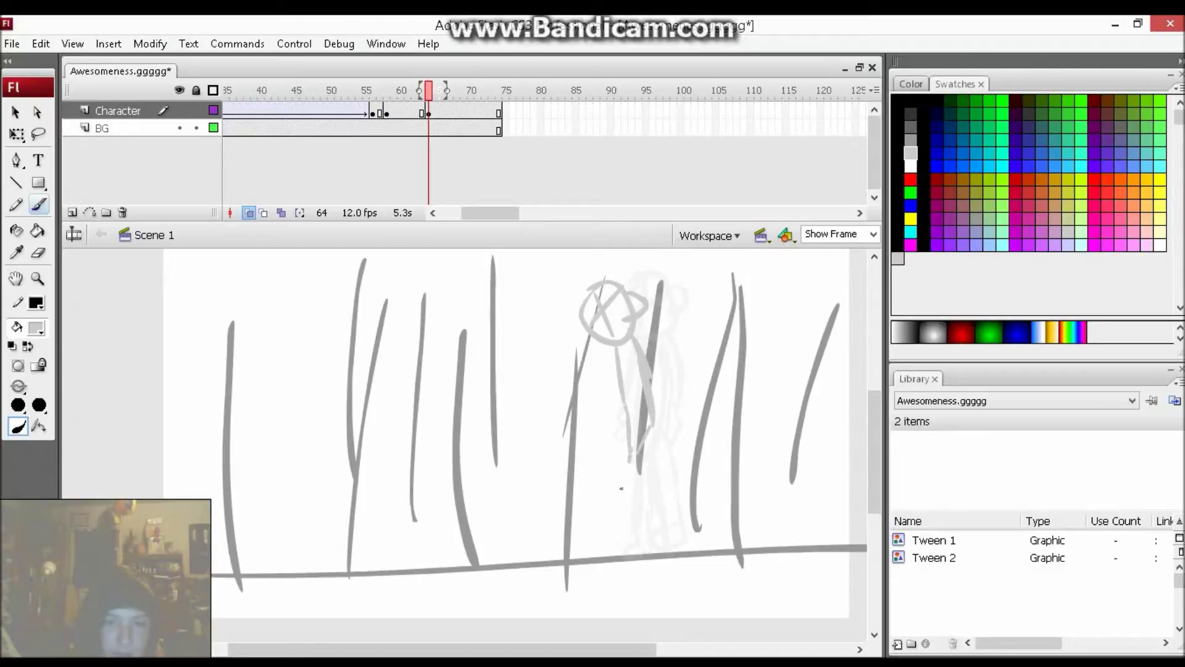
Step: Brush the leaning character's two striding legs with feet and the forward-hanging arms with hands in frame 64
mouse_move(639, 553)
left_mouse_down()
mouse_move(638, 453)
mouse_move(662, 499)
left_mouse_up()
mouse_move(678, 545)
left_mouse_down()
mouse_move(705, 534)
mouse_move(672, 482)
left_mouse_up()
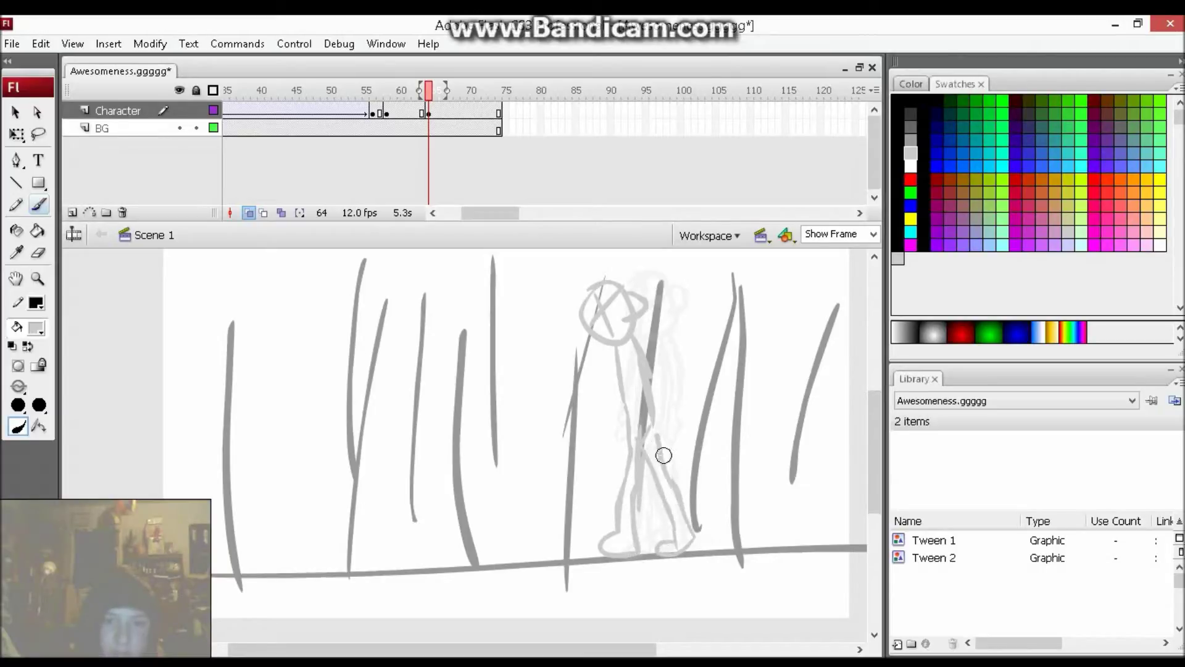
mouse_move(598, 343)
left_mouse_down()
mouse_move(580, 405)
mouse_move(583, 488)
left_mouse_up()
mouse_move(588, 324)
left_mouse_down()
mouse_move(557, 430)
mouse_move(585, 456)
left_mouse_up()
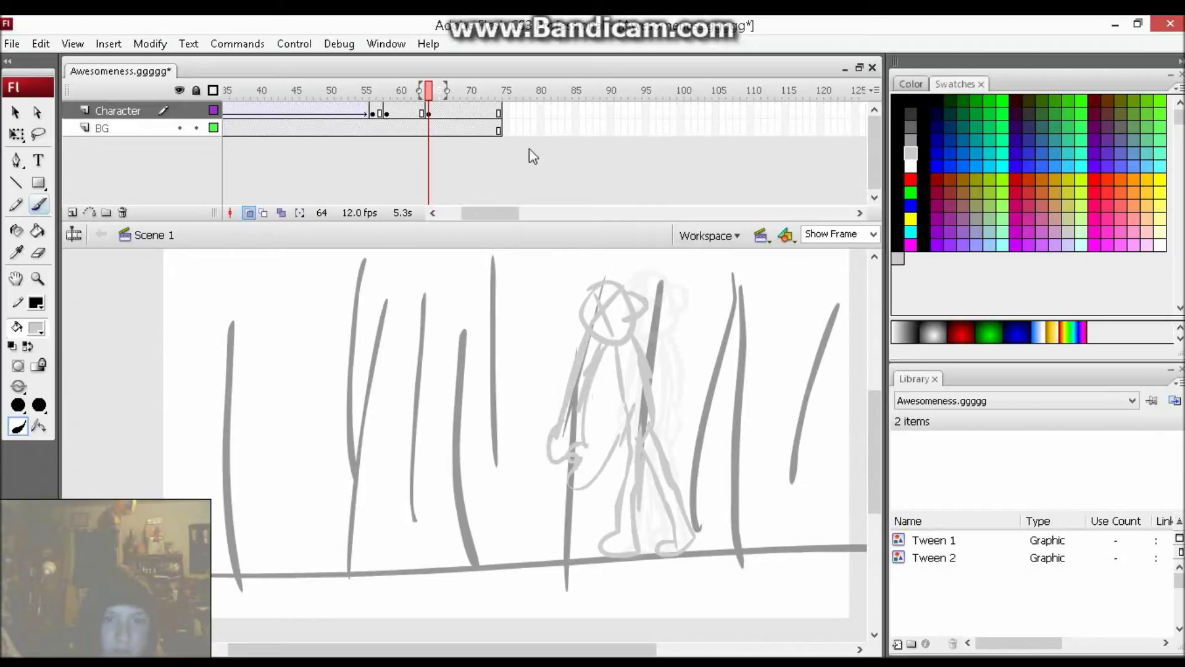
Step: Brush a downward-pointing arrow to the left of the character's head in frame 64 as a movement direction cue
left_click_drag(536, 341, 563, 344)
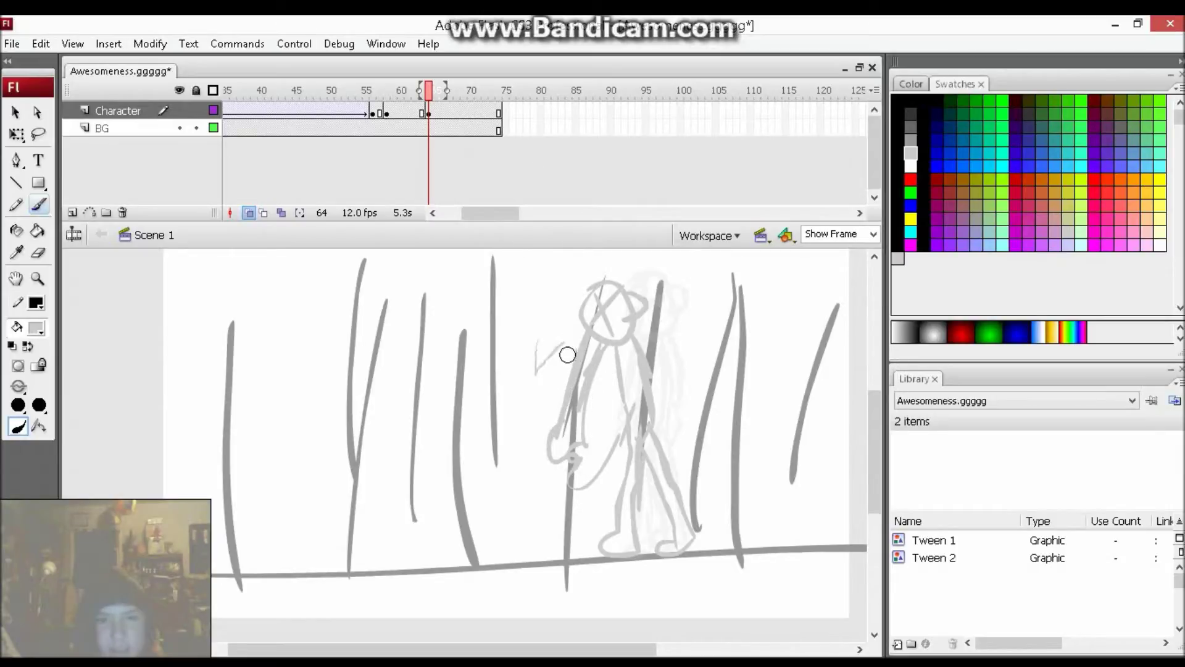
left_click_drag(559, 295, 530, 373)
left_click_drag(561, 337, 531, 375)
left_click_drag(530, 374, 518, 320)
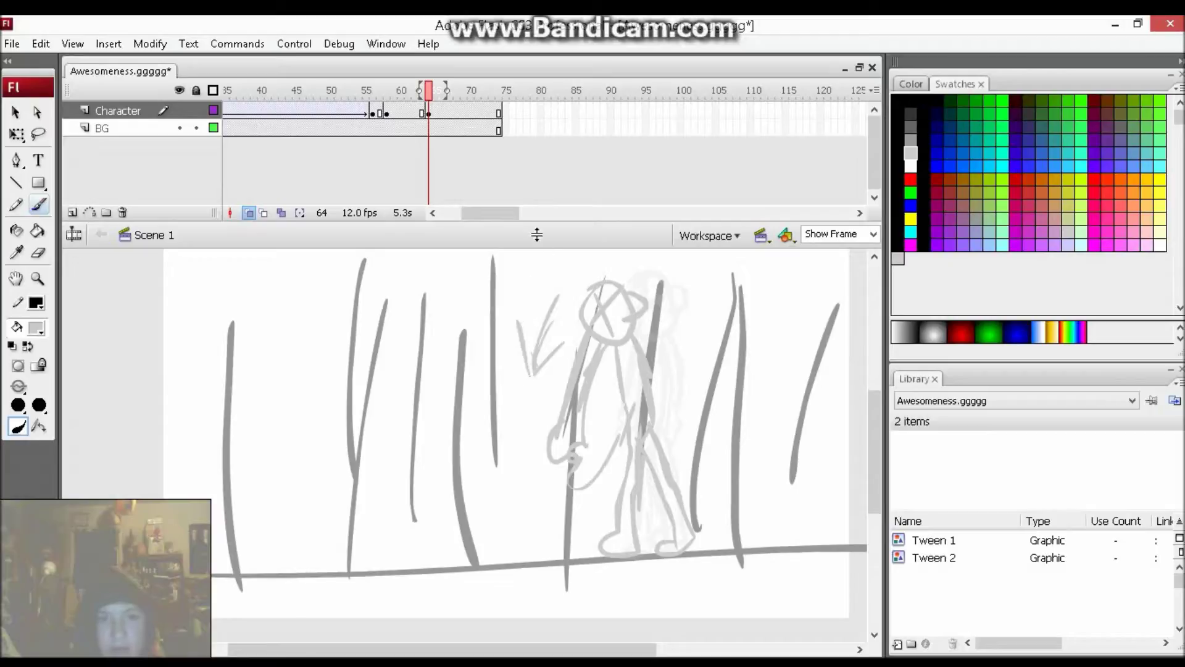
Step: Insert a blank keyframe at frame 65 of the Character layer and brush a low head with face lines and an ear for a handstand
left_click(436, 112)
right_click(435, 112)
left_click(527, 224)
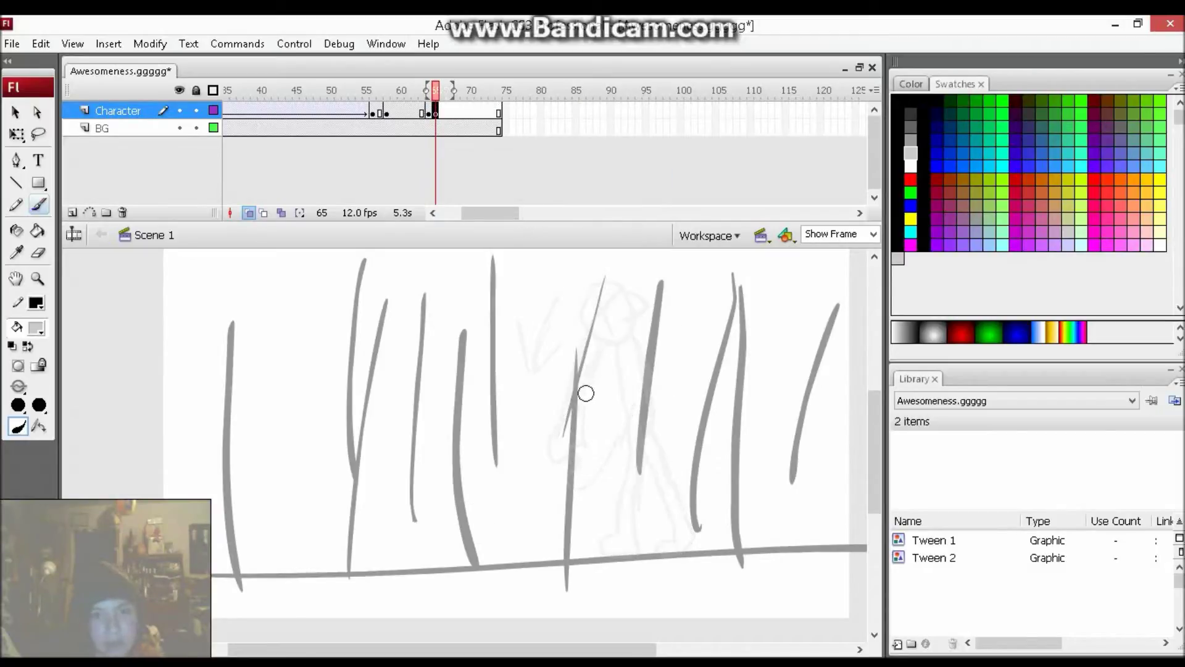
left_click_drag(556, 410, 574, 403)
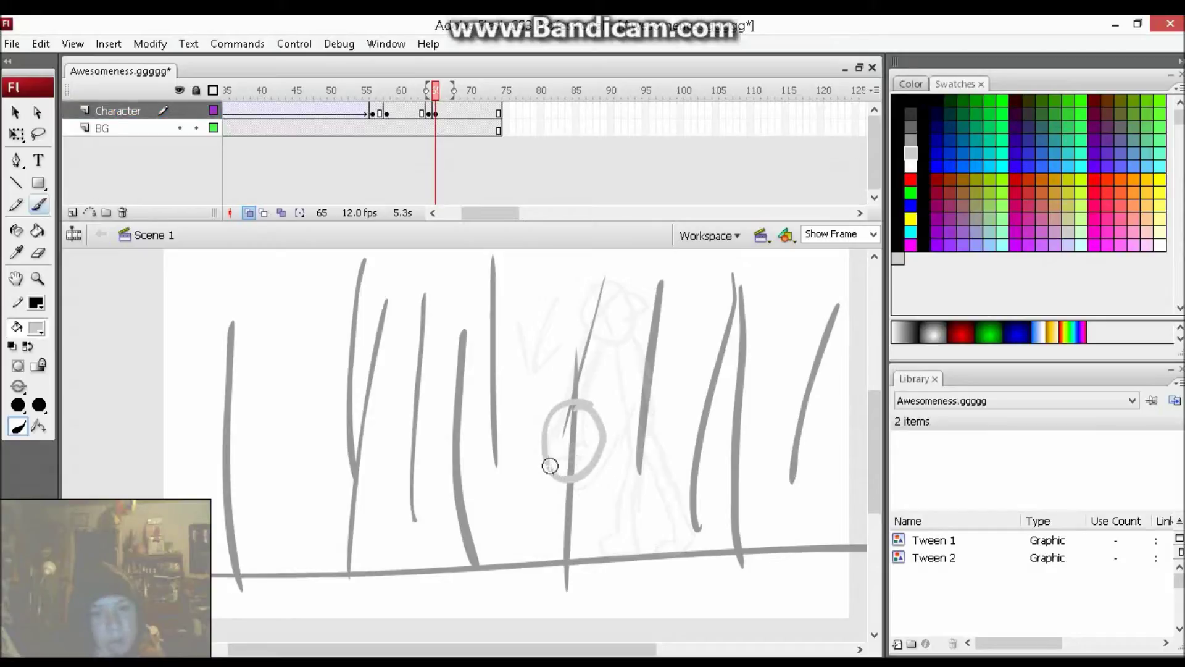
mouse_move(610, 427)
left_mouse_down()
mouse_move(591, 451)
mouse_move(598, 443)
mouse_move(543, 462)
left_mouse_up()
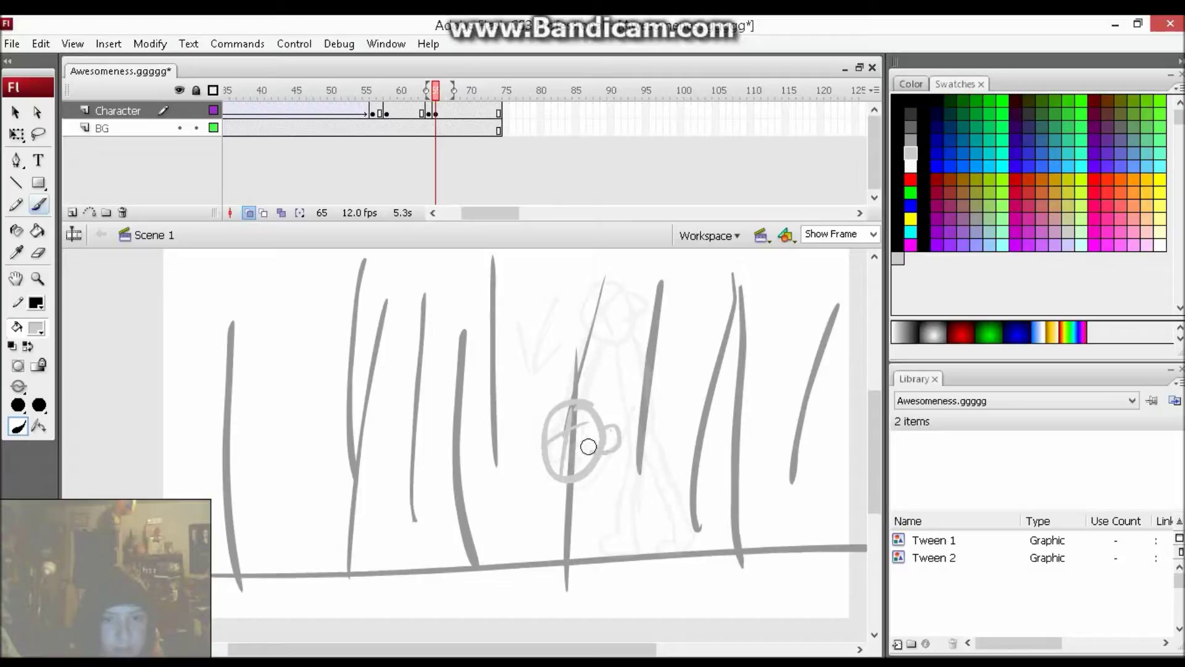
Step: Brush the upside-down torso, both legs raised with feet, and both arms with hands reaching the ground in frame 65
mouse_move(598, 407)
left_mouse_down()
mouse_move(625, 335)
mouse_move(597, 408)
left_mouse_up()
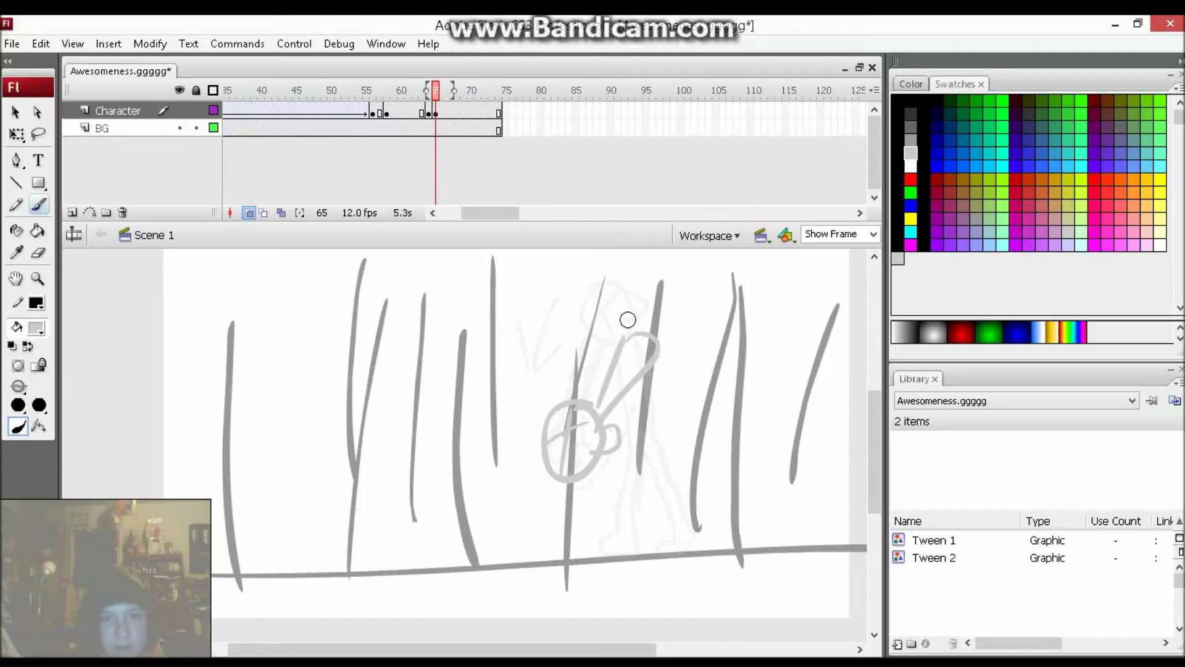
left_click_drag(630, 318, 630, 275)
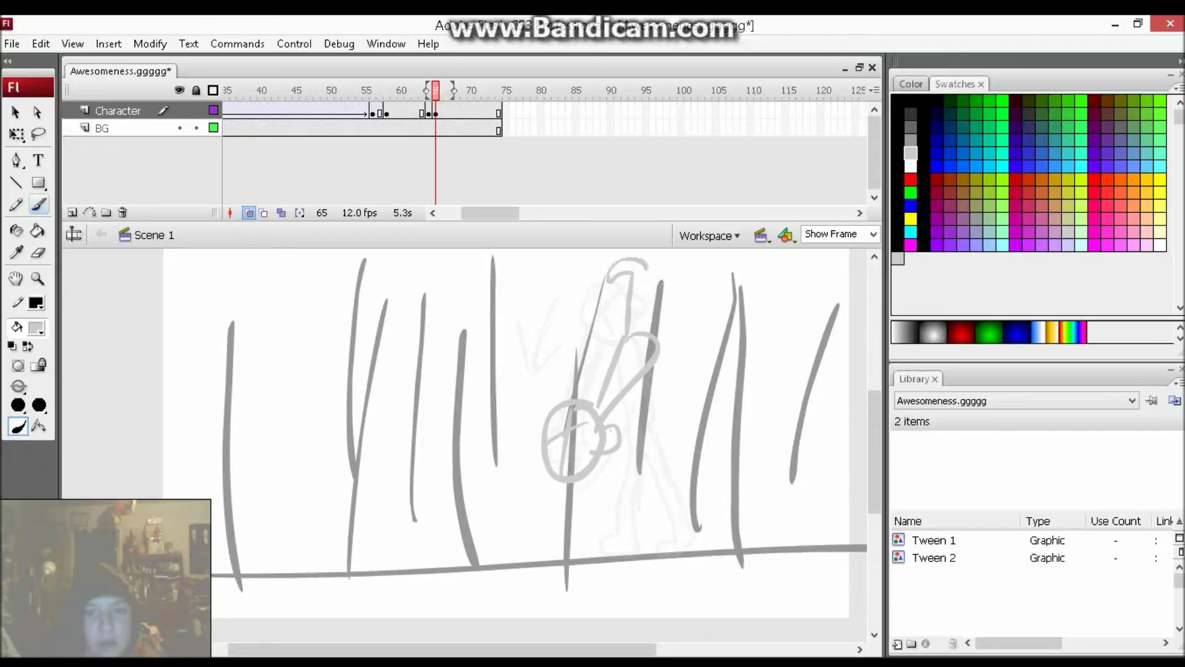
mouse_move(642, 281)
left_mouse_down()
mouse_move(639, 340)
mouse_move(679, 284)
left_mouse_up()
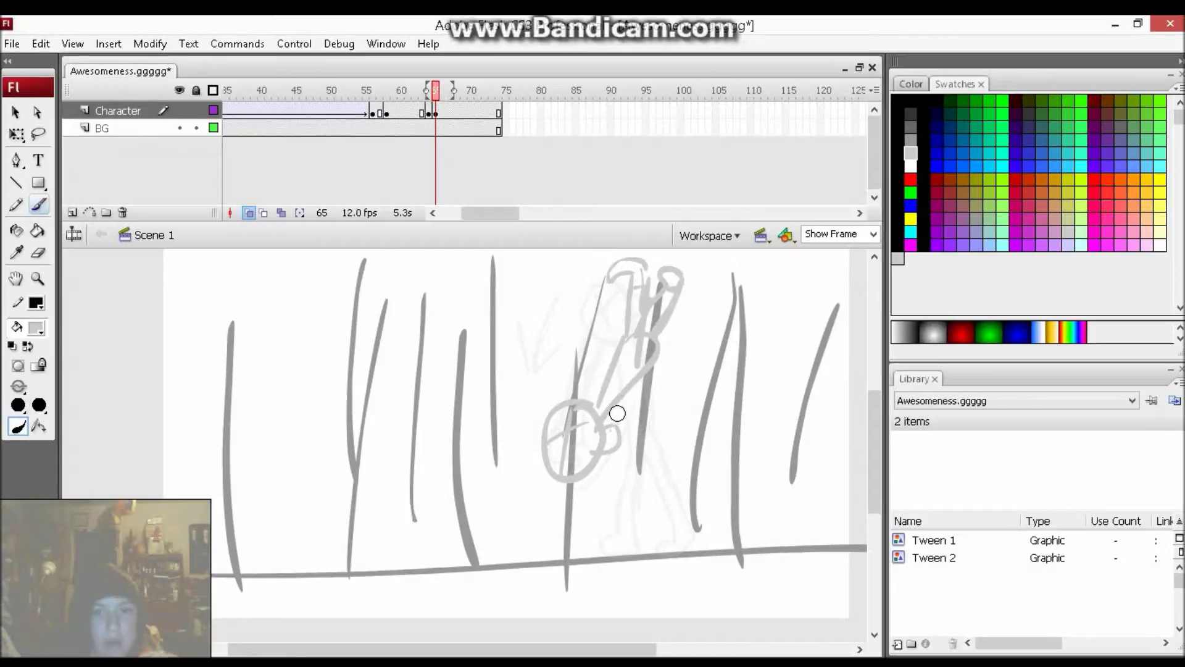
mouse_move(590, 476)
left_mouse_down()
mouse_move(602, 551)
mouse_move(592, 574)
mouse_move(611, 572)
mouse_move(624, 548)
mouse_move(601, 451)
mouse_move(591, 498)
mouse_move(561, 493)
mouse_move(558, 477)
mouse_move(560, 561)
left_mouse_up()
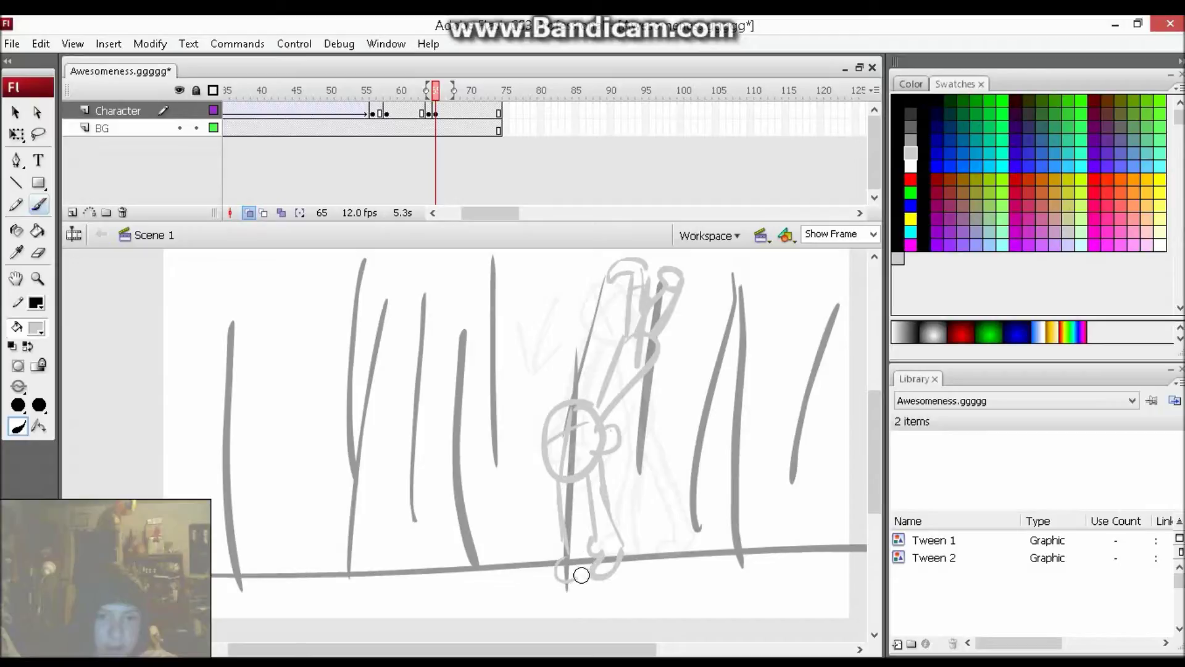
left_click_drag(588, 581, 585, 523)
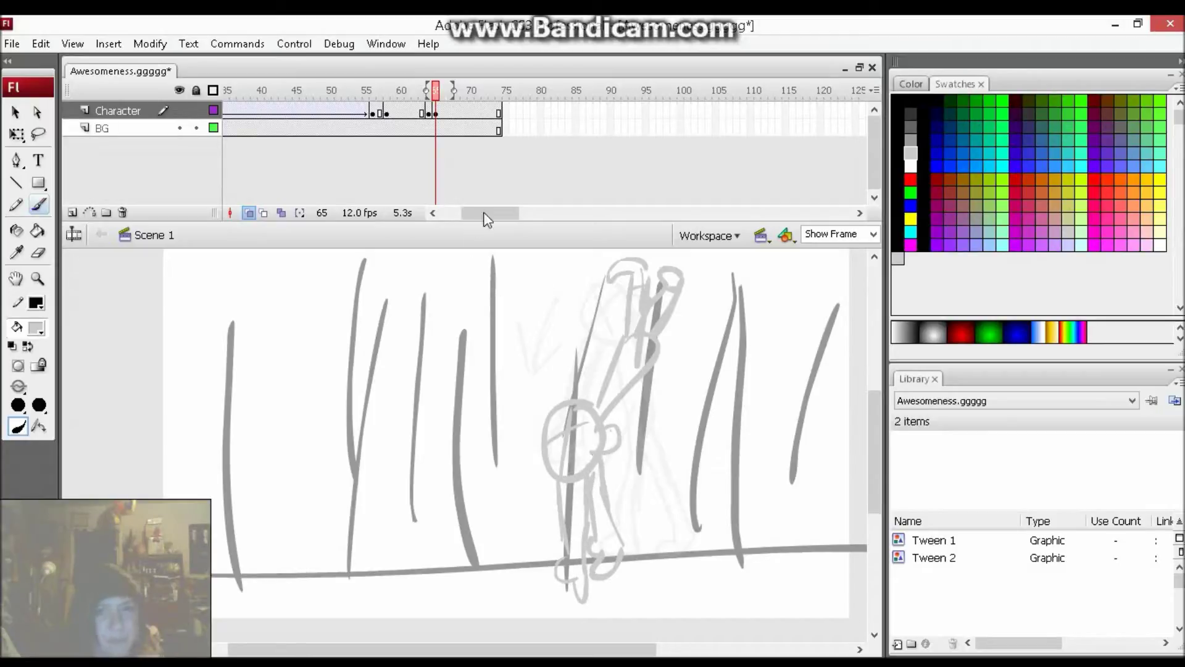
Step: Insert a keyframe at frame 66 of the Character layer and rotate the handstand figure slightly counterclockwise
left_click_drag(505, 222, 481, 223)
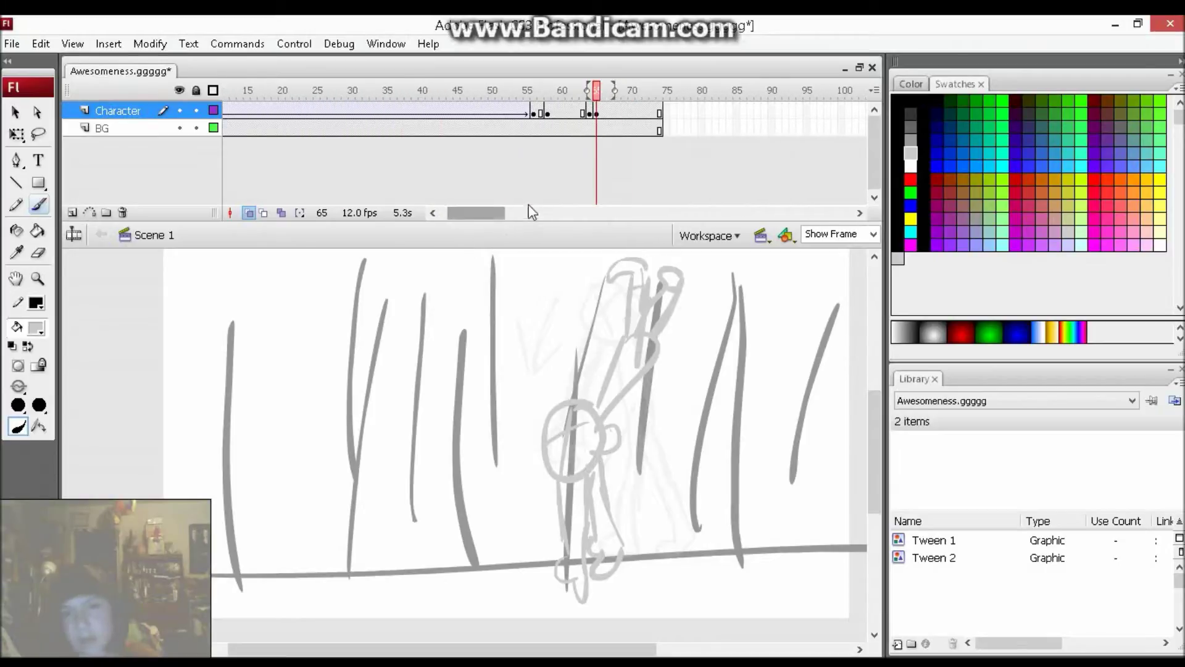
left_click(604, 113)
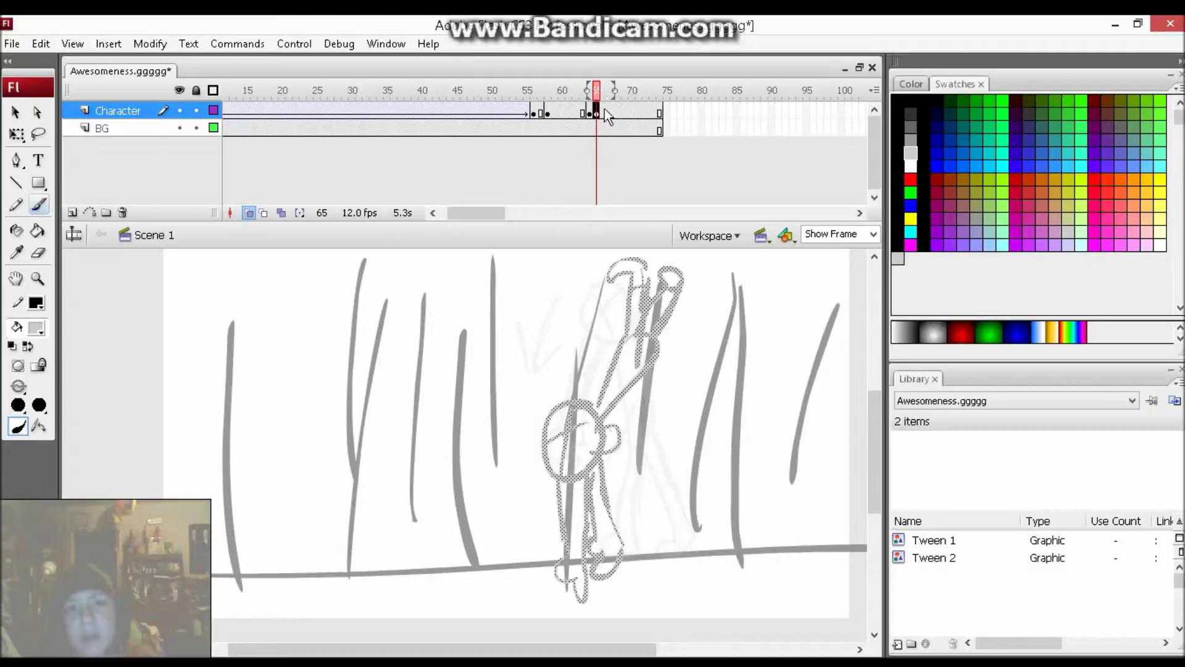
right_click(605, 115)
left_click(665, 207)
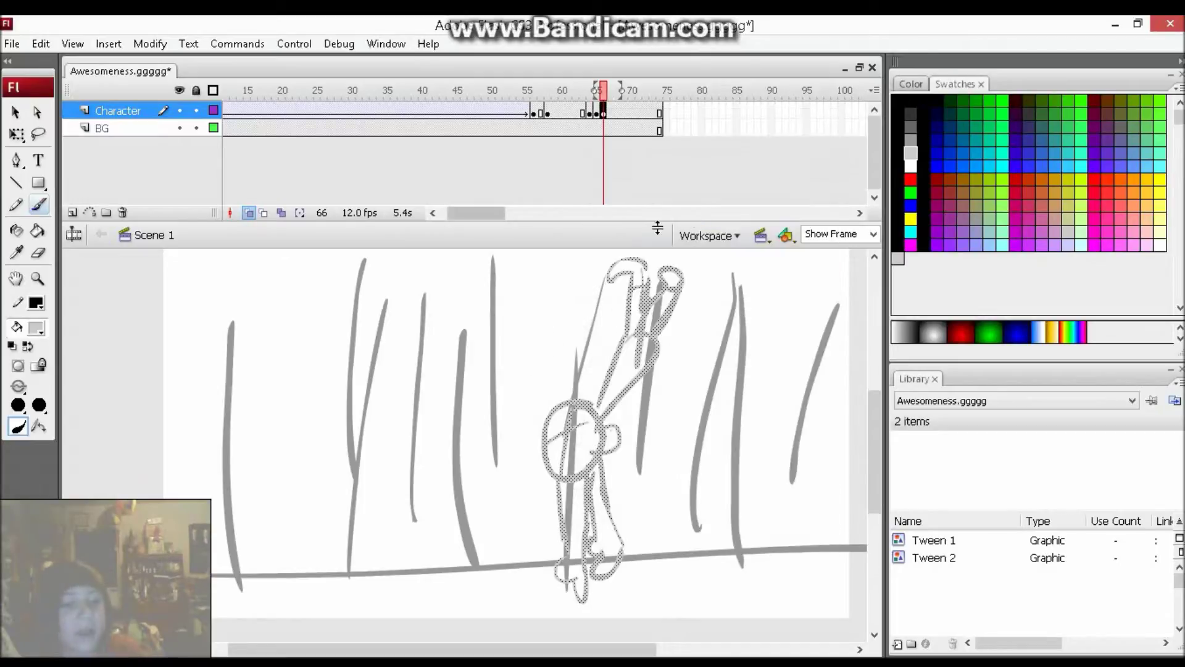
key("q")
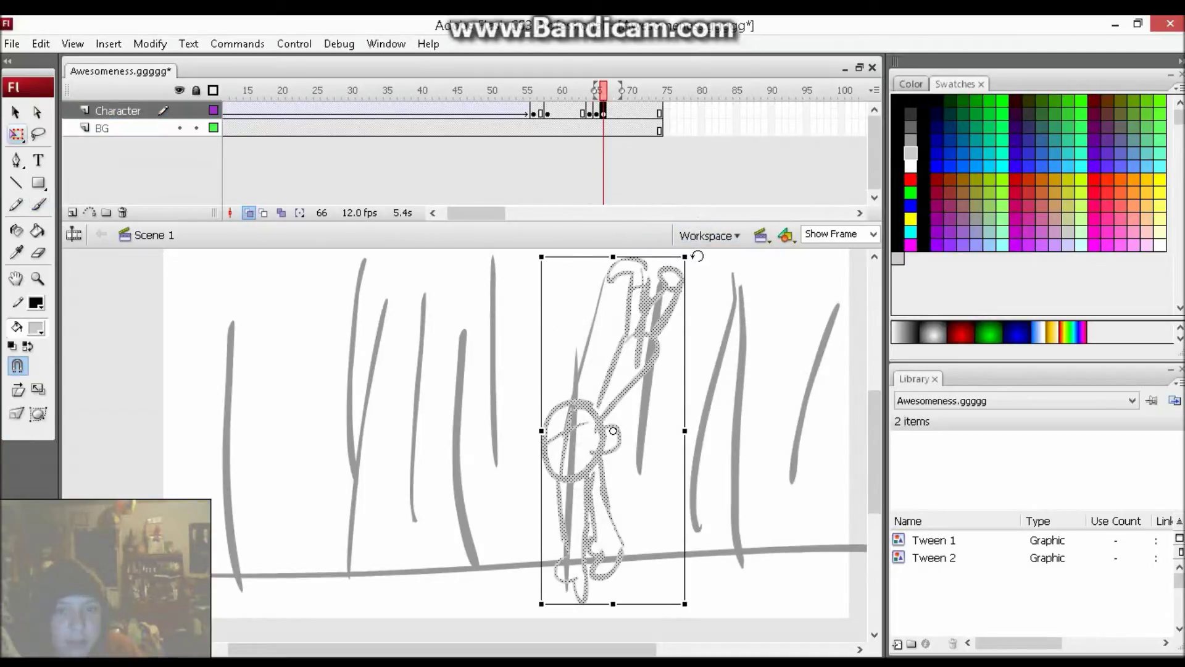
left_click_drag(696, 256, 652, 242)
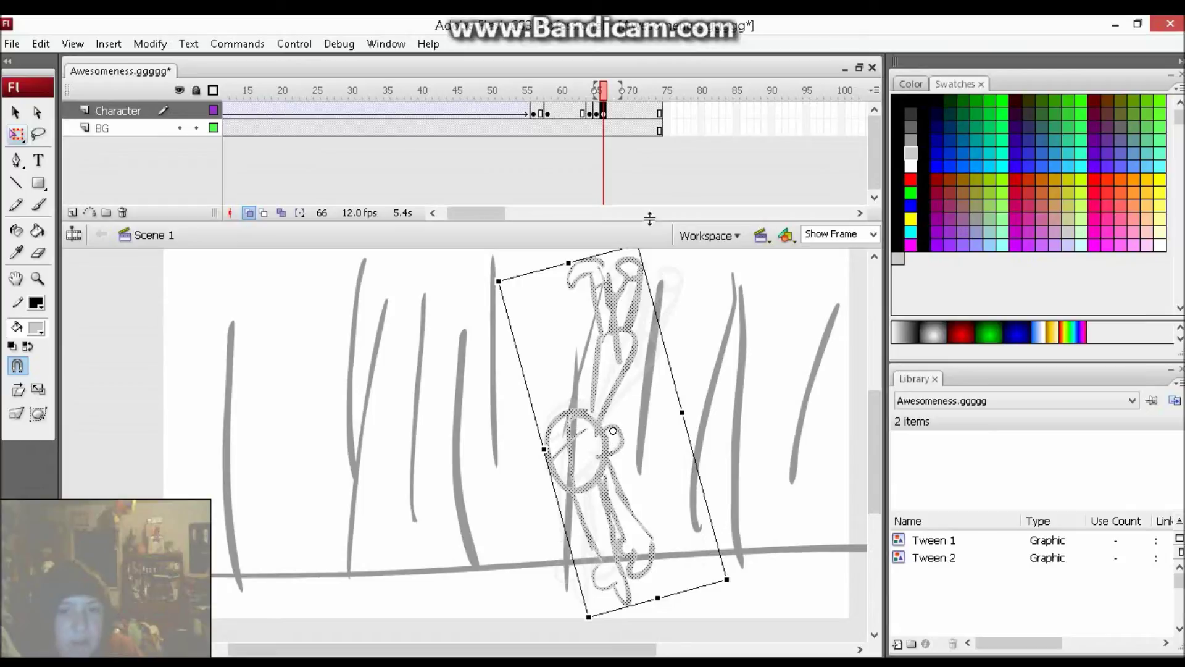
Step: Insert a blank keyframe at frame 67 of the Character layer and brush the head and upright torso left of the onion-skinned figure
left_click(610, 111)
right_click(610, 112)
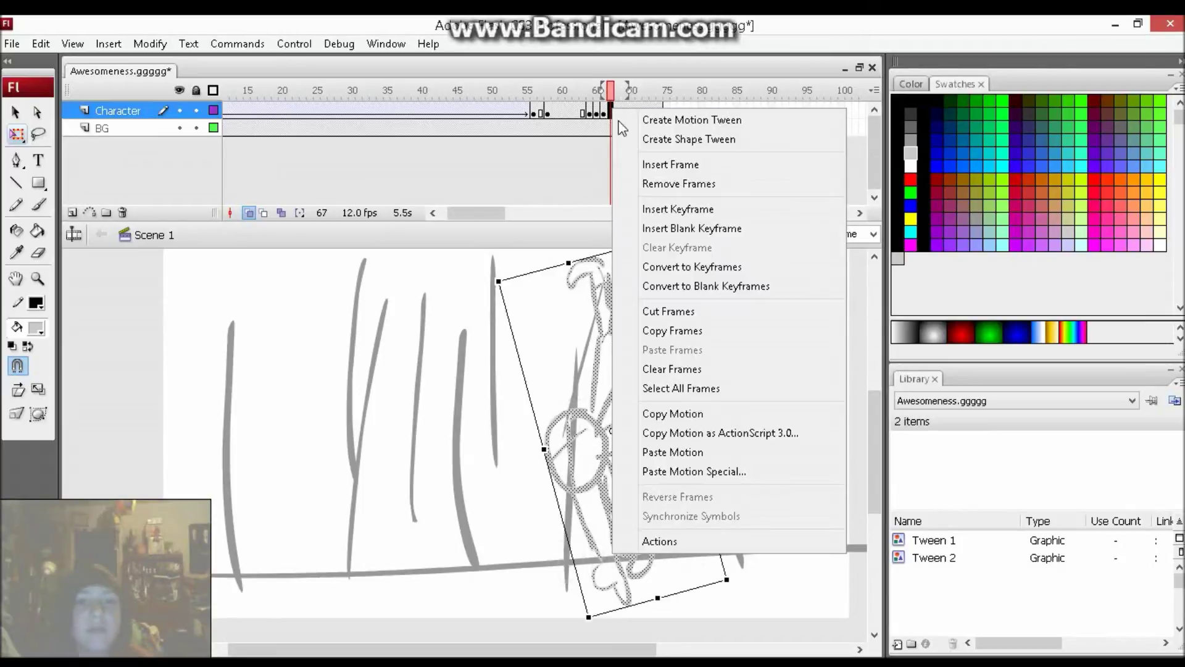
left_click(711, 228)
key("b")
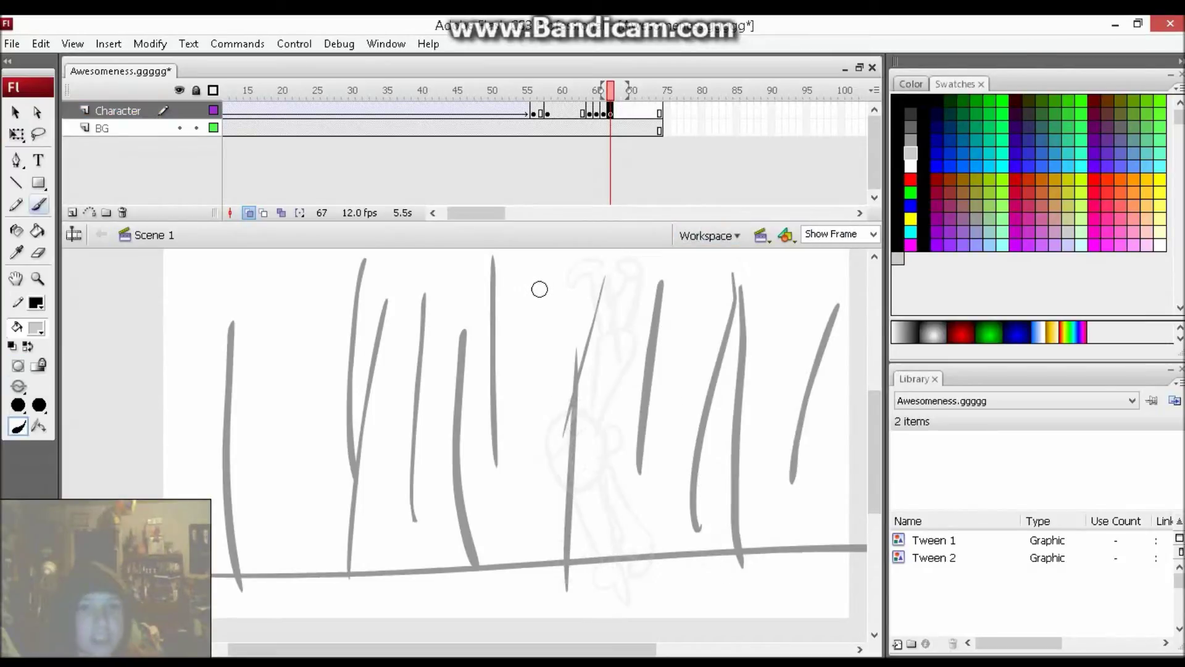
mouse_move(532, 286)
left_mouse_down()
mouse_move(498, 343)
mouse_move(545, 290)
mouse_move(552, 338)
mouse_move(515, 350)
mouse_move(550, 308)
left_mouse_up()
mouse_move(510, 365)
left_mouse_down()
mouse_move(522, 453)
mouse_move(535, 385)
left_mouse_up()
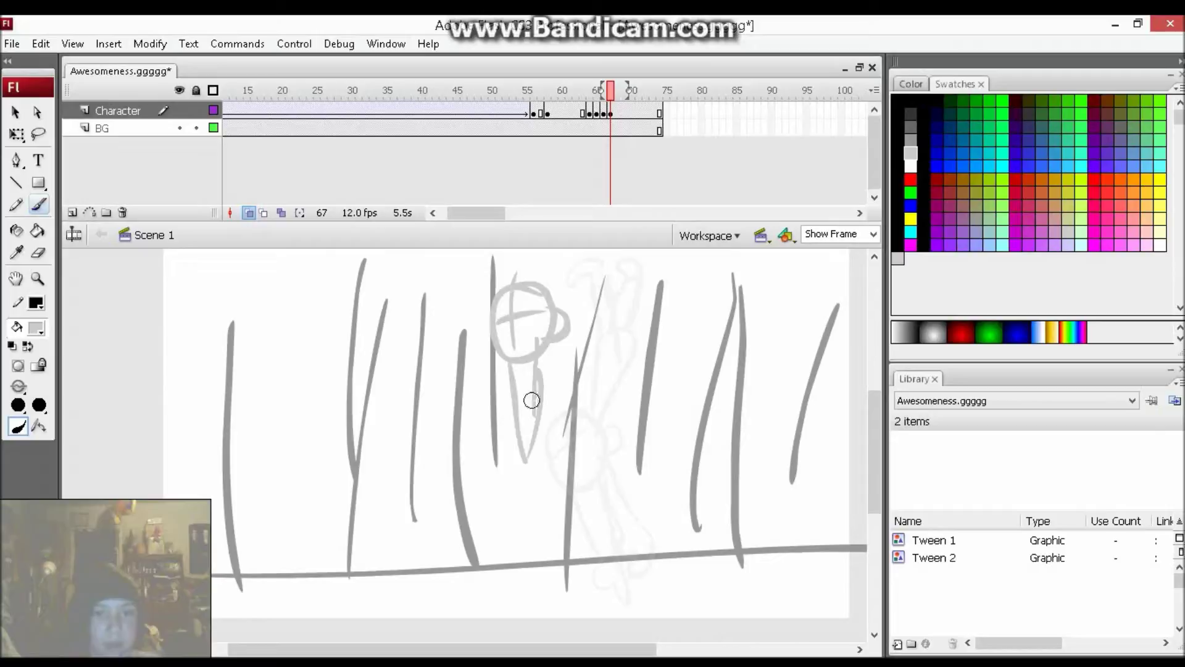
Step: Brush the landed character's legs with feet, one arm raised behind, and the other arm stretched out in front in frame 67
mouse_move(511, 432)
left_mouse_down()
mouse_move(543, 535)
mouse_move(524, 558)
mouse_move(557, 557)
left_mouse_up()
key("ctrl+z")
mouse_move(529, 498)
left_mouse_down()
mouse_move(541, 562)
mouse_move(522, 576)
mouse_move(555, 574)
mouse_move(538, 412)
mouse_move(572, 547)
mouse_move(616, 551)
mouse_move(556, 436)
mouse_move(596, 289)
mouse_move(597, 312)
mouse_move(542, 387)
left_mouse_up()
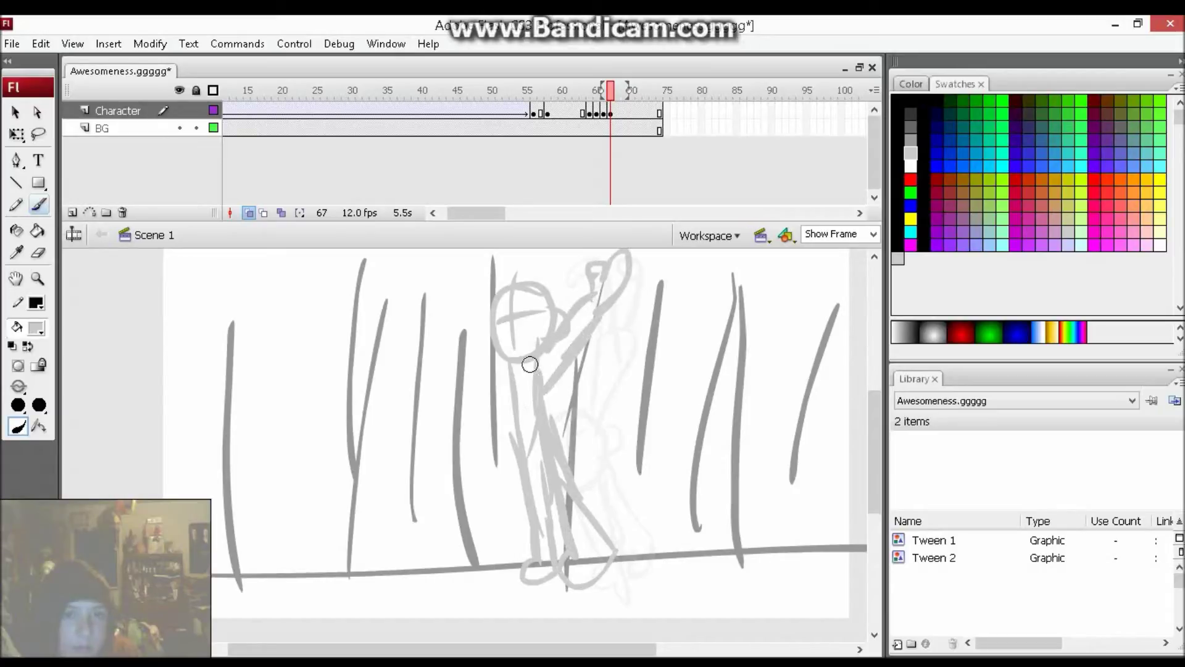
mouse_move(493, 342)
left_mouse_down()
mouse_move(430, 310)
mouse_move(426, 344)
mouse_move(523, 395)
left_mouse_up()
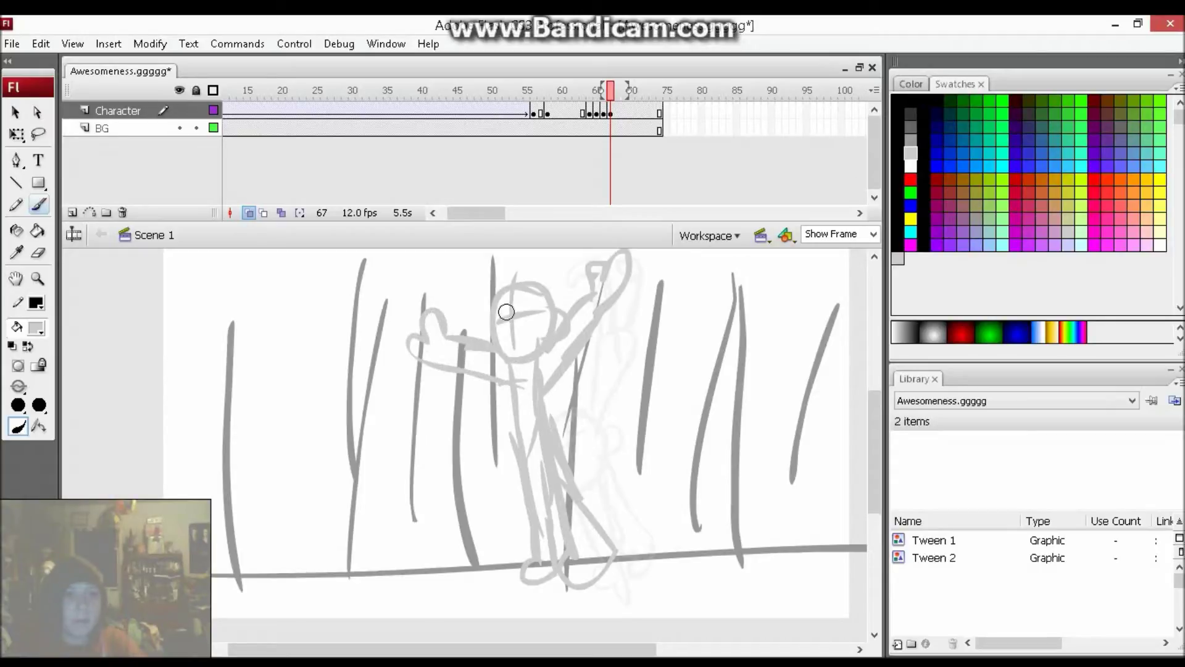
Step: Play back the animation from the start to review the character's walk and flip
left_click_drag(405, 92, 452, 93)
key("Return")
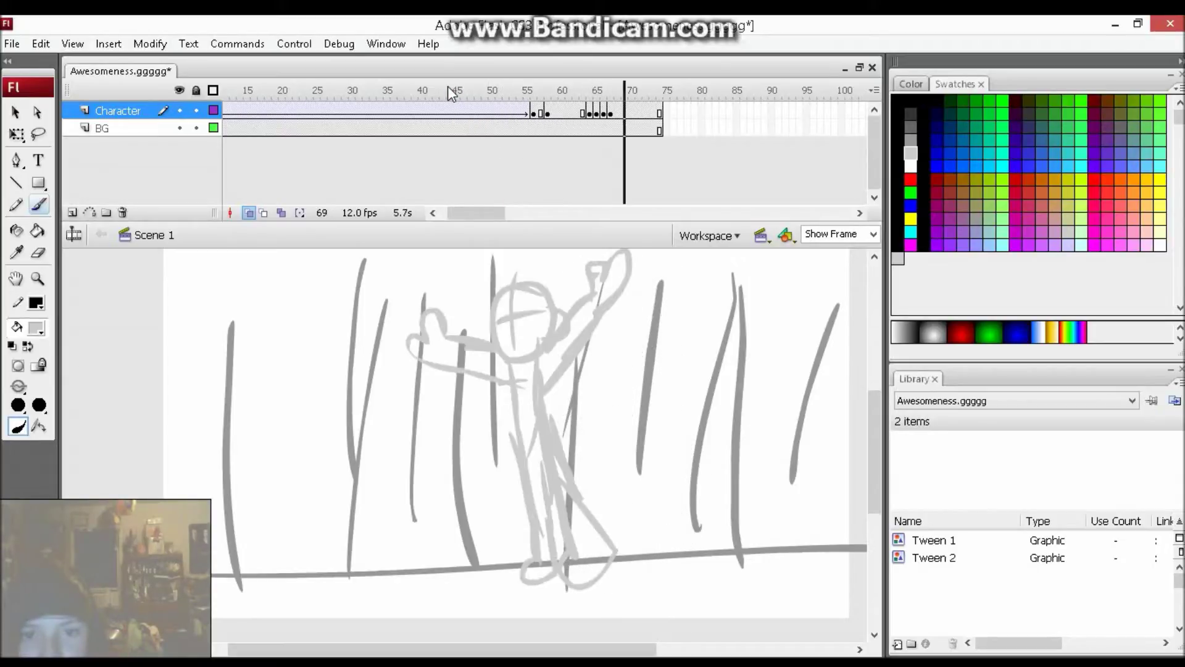
key("Return")
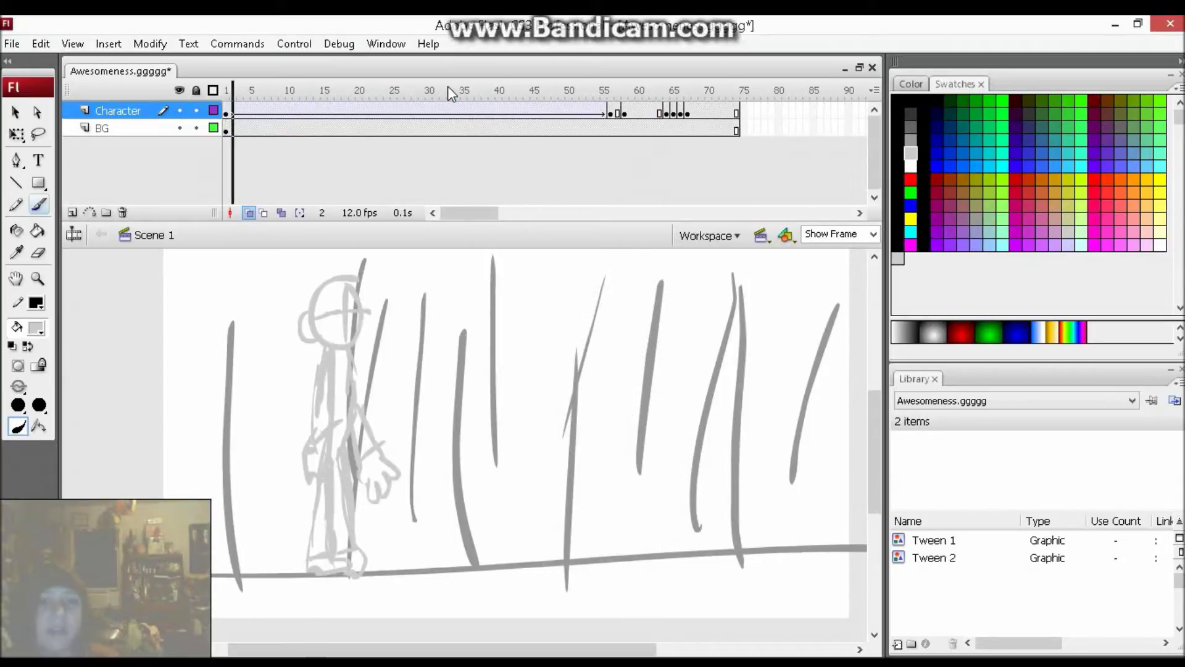
key("Return")
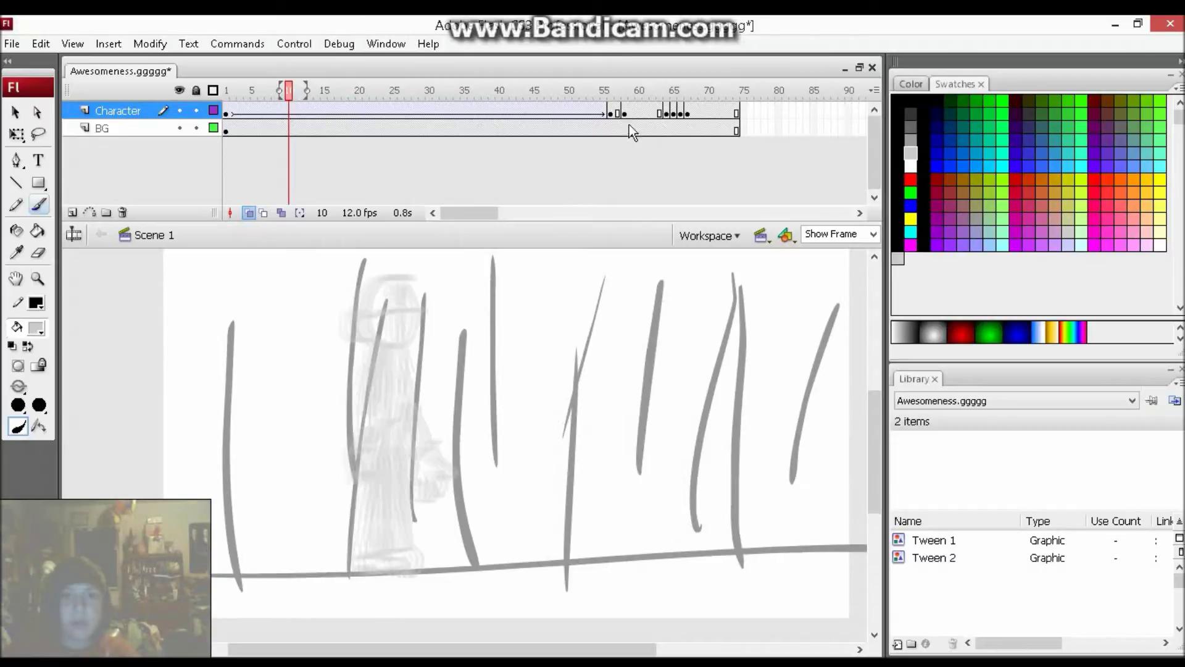
Step: Hold the leaning pose at frame 64 longer by inserting one frame across both layers
left_click(667, 114)
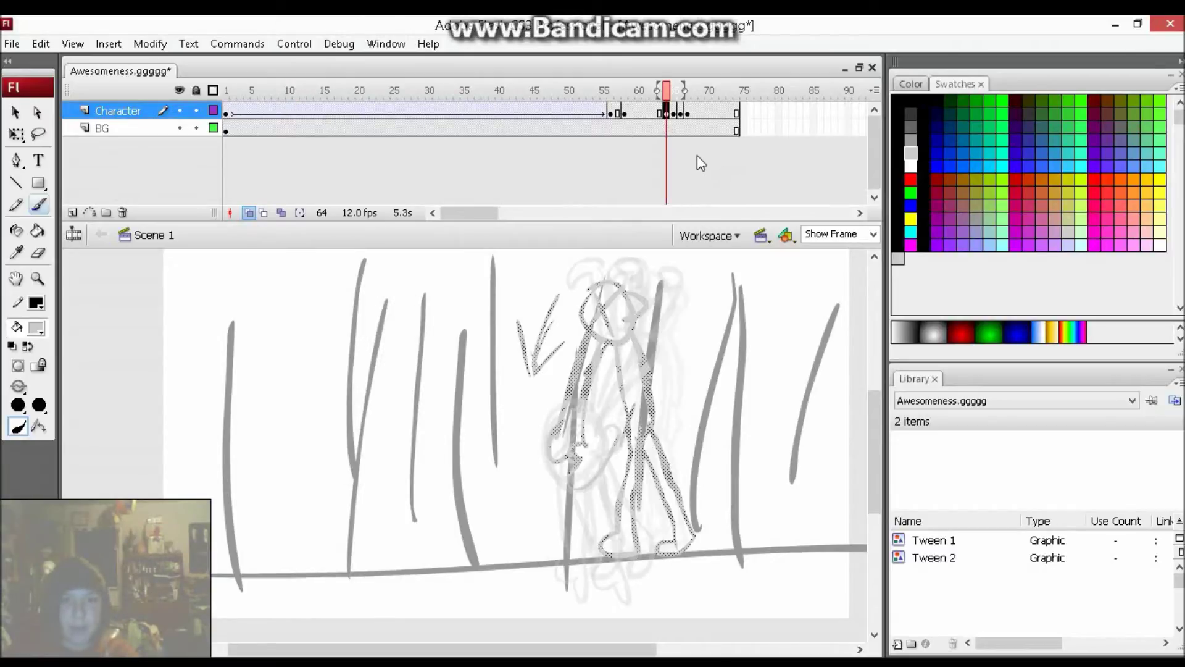
left_click(689, 94)
left_click(668, 94)
key("F7")
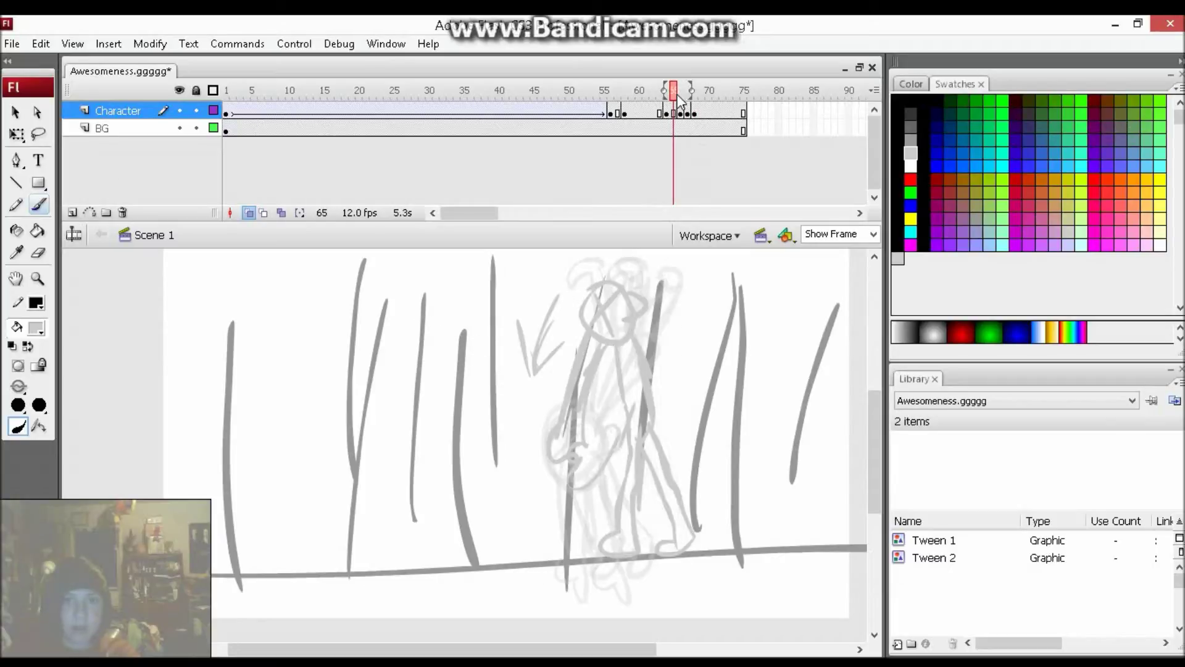
left_click(688, 96)
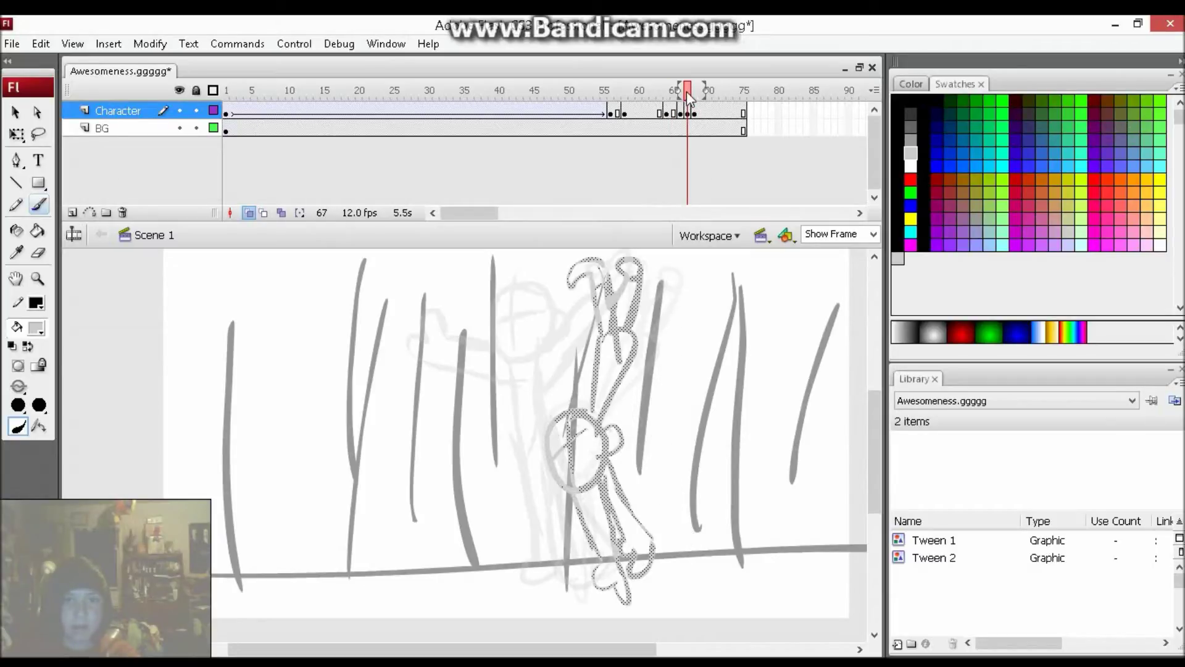
Step: Hold the remaining handspring poses up to the landing one frame longer each by inserting frames across both layers
left_click_drag(688, 96, 713, 90)
key("F7")
key("F7")
key("F7")
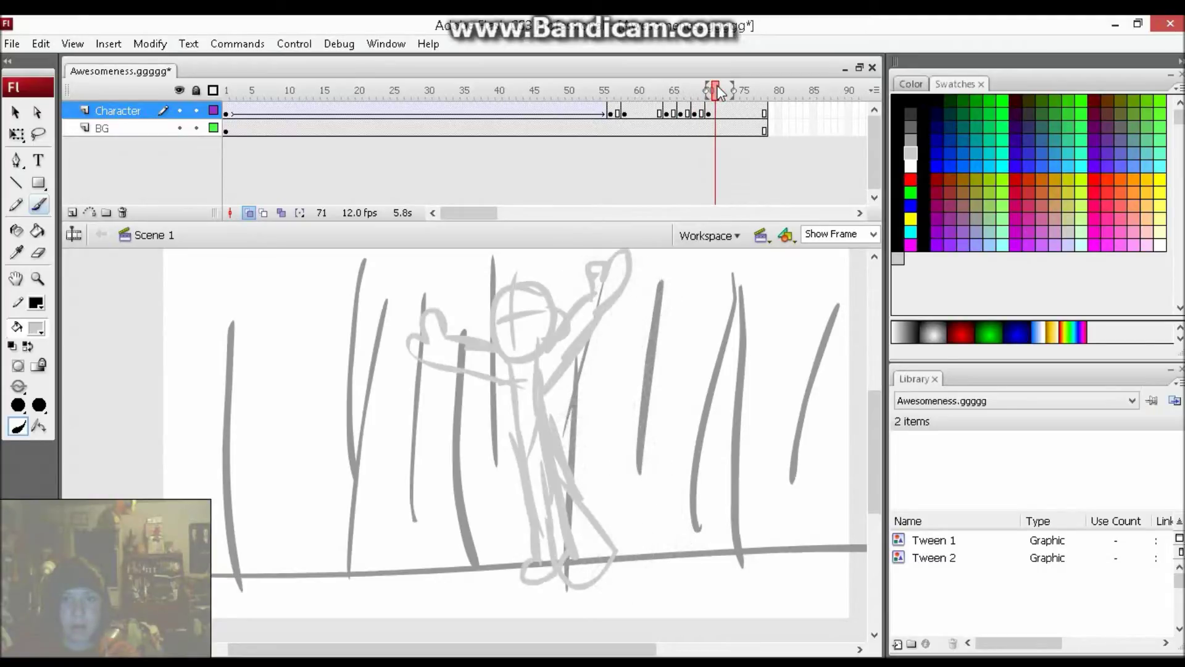
Step: Go back through the frames one by one and play the animation to review the handspring timing
key("comma")
key("comma")
key("comma")
key("comma")
key("comma")
key("comma")
key("comma")
key("comma")
key("comma")
key("comma")
key("comma")
key("comma")
key("comma")
key("comma")
key("comma")
key("comma")
key("comma")
key("comma")
key("comma")
key("comma")
key("Return")
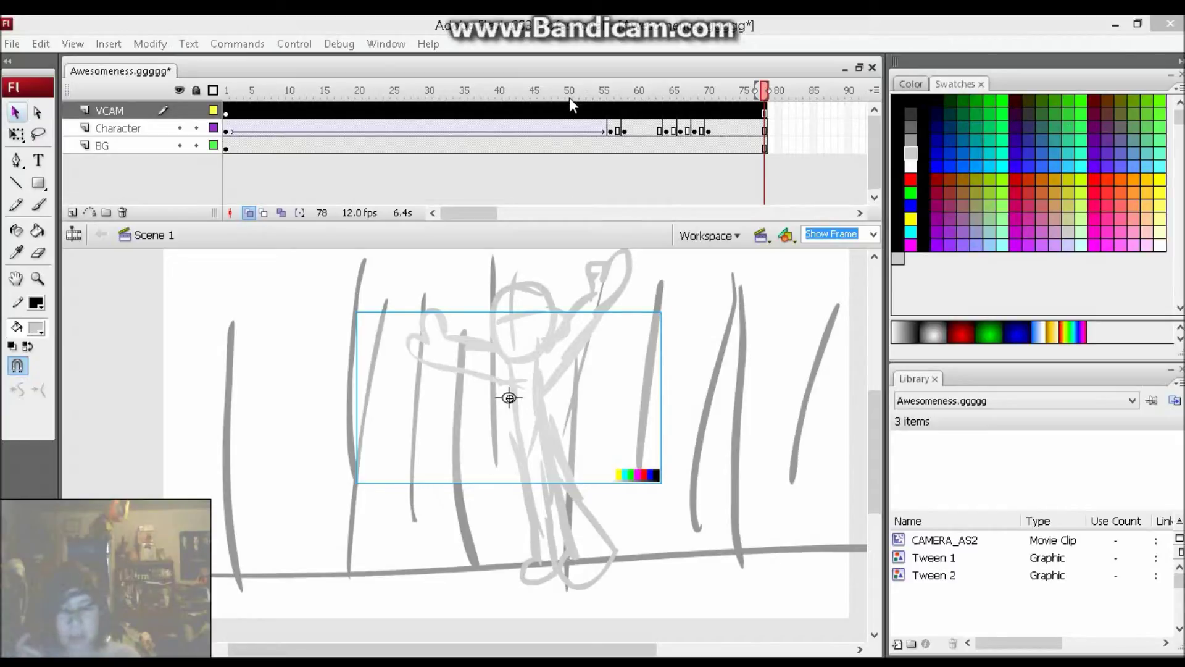
Step: Move the VCAM camera to the trees right of the landed character and test the movie to check the framing
left_click_drag(569, 97, 593, 106)
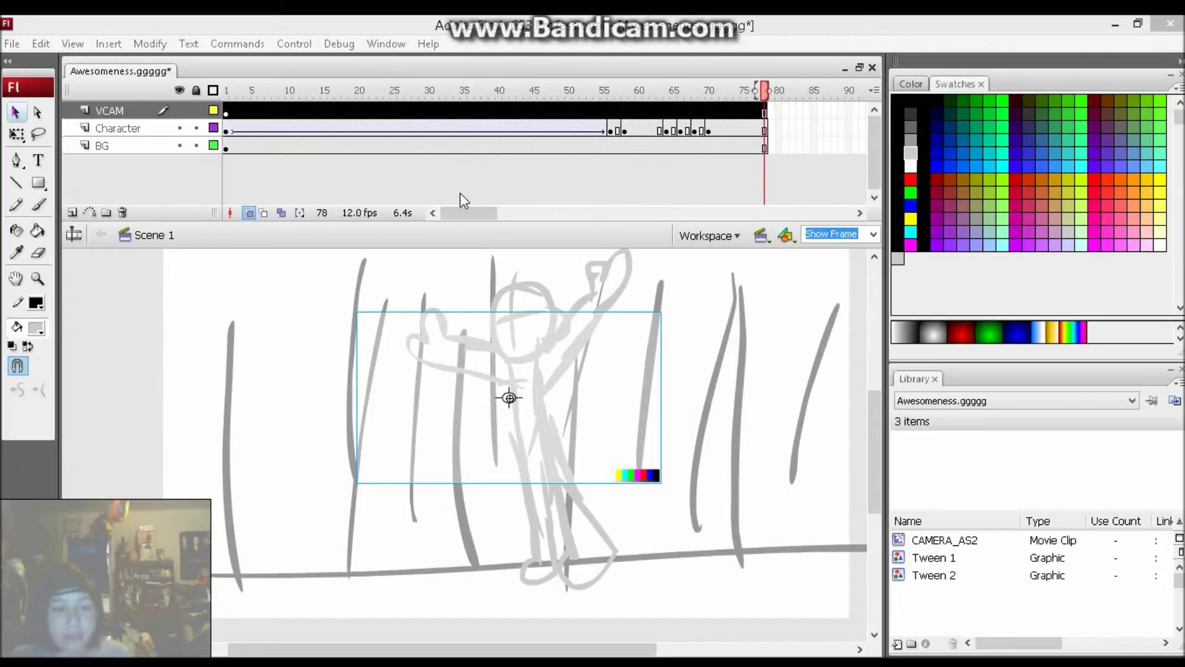
left_click_drag(600, 370, 743, 365)
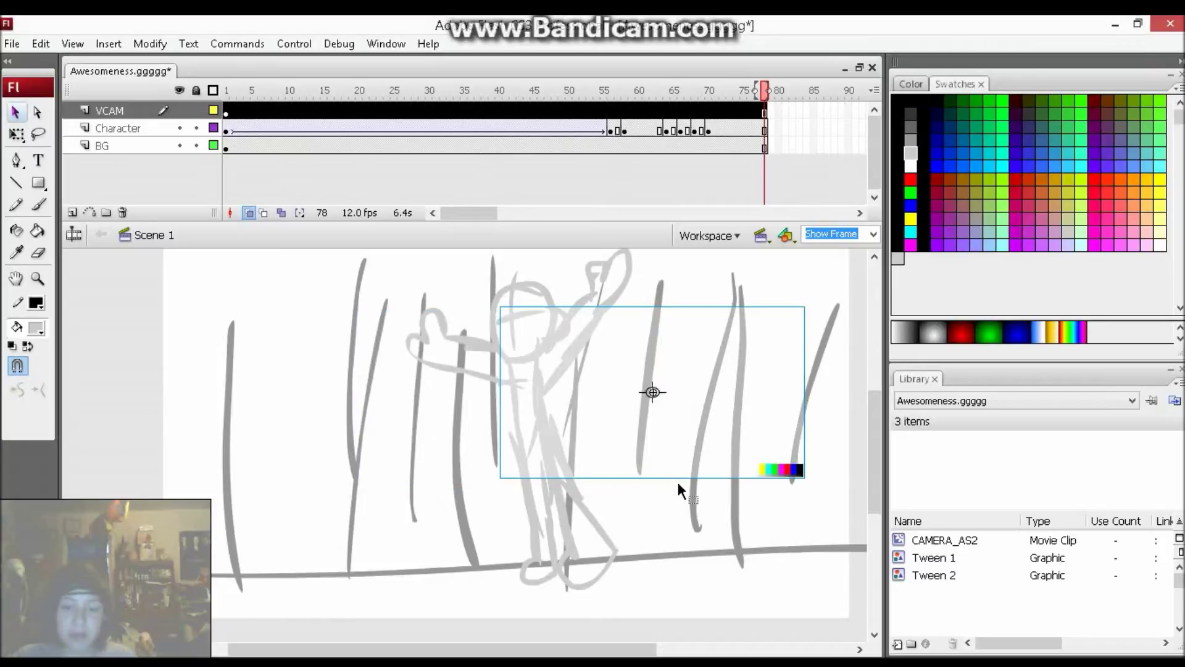
key("ctrl+Return")
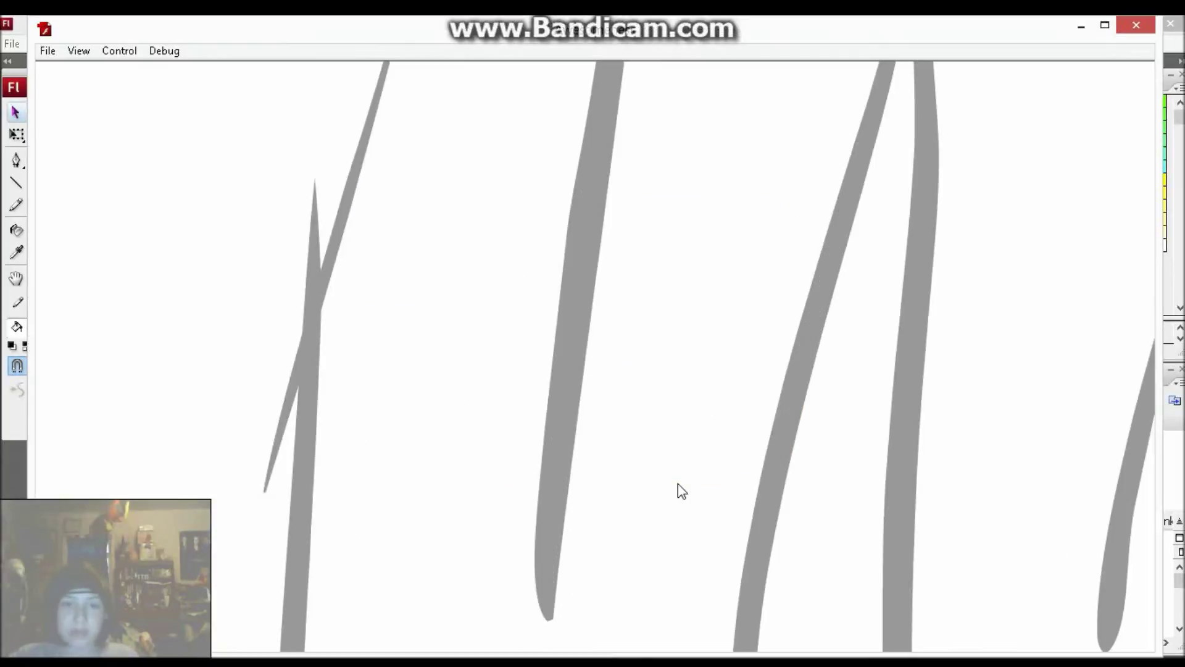
left_click(1136, 24)
Step: Move the camera back toward the middle of the forest and test the movie from frame 1
left_click_drag(638, 380, 540, 361)
left_click(226, 91)
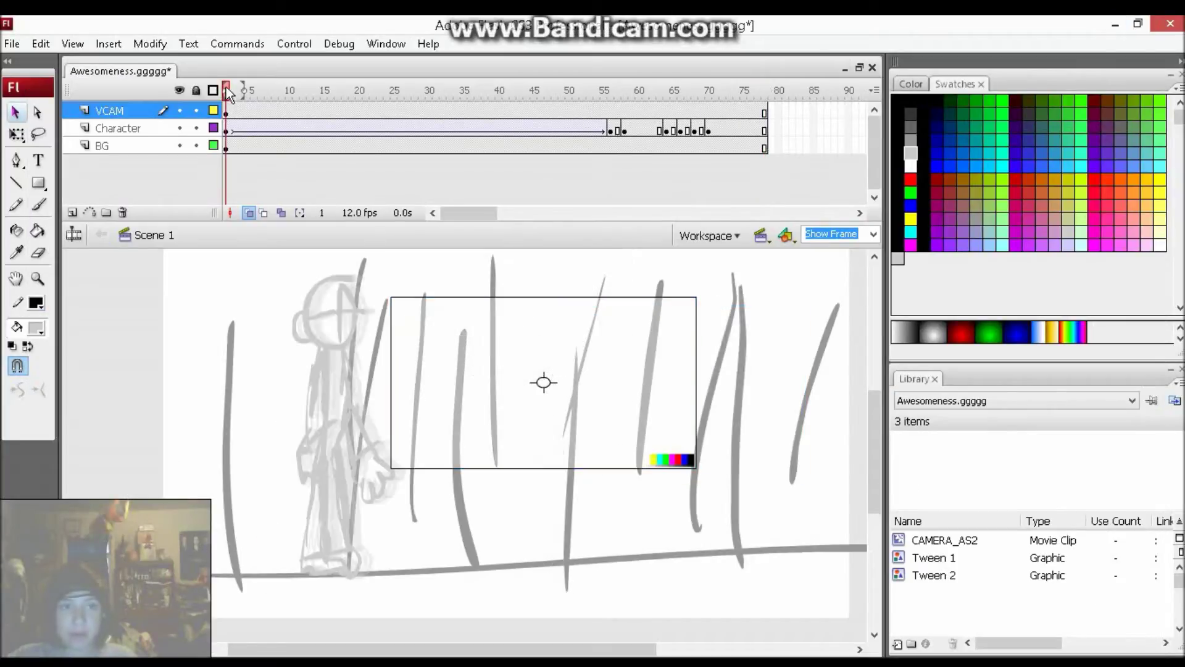
key("ctrl+Return")
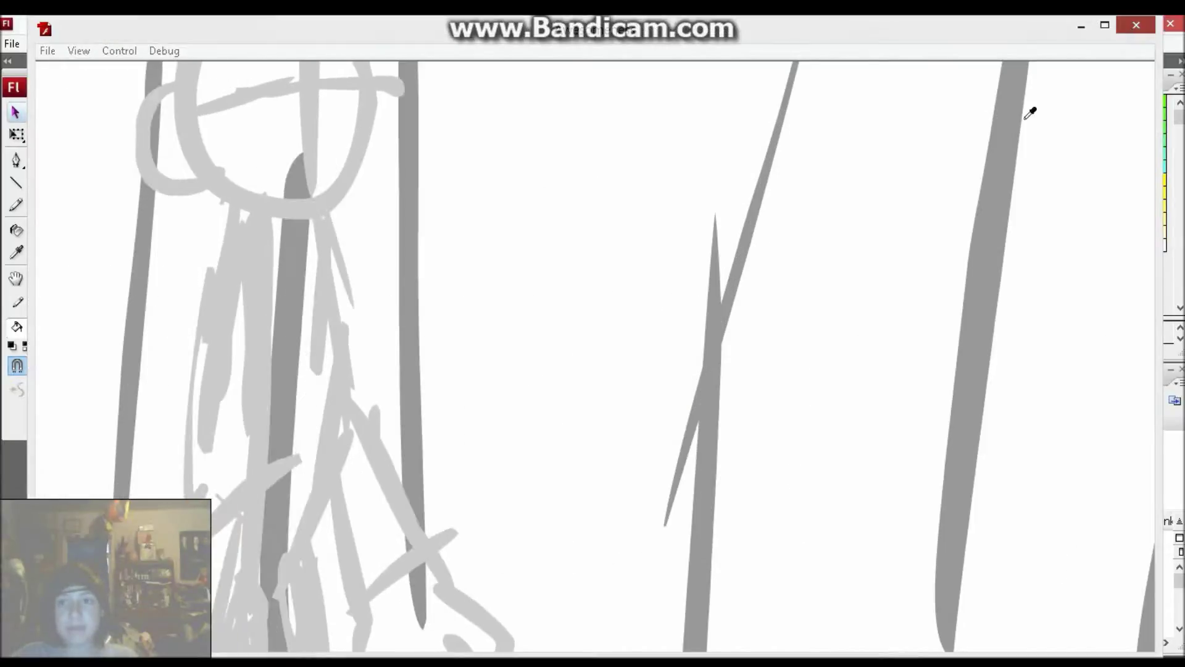
key("ctrl+w")
Step: Move the camera over the character's head and torso in frame 1 and test the movie
left_click_drag(541, 383, 363, 357)
key("ctrl+Return")
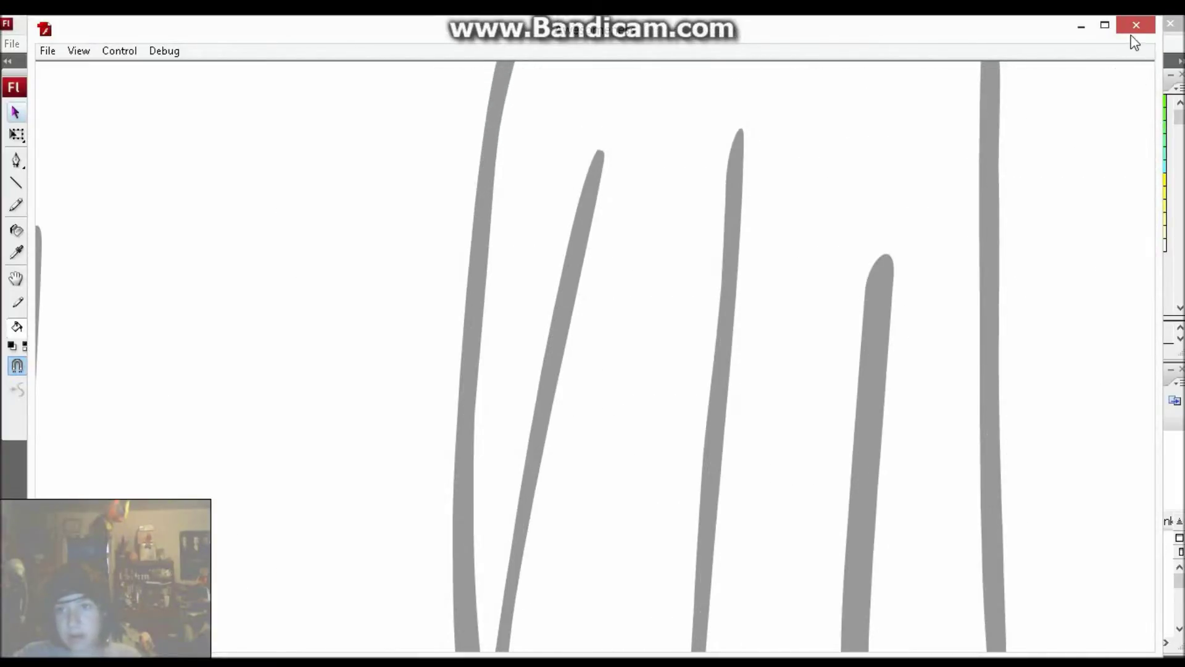
left_click(1135, 30)
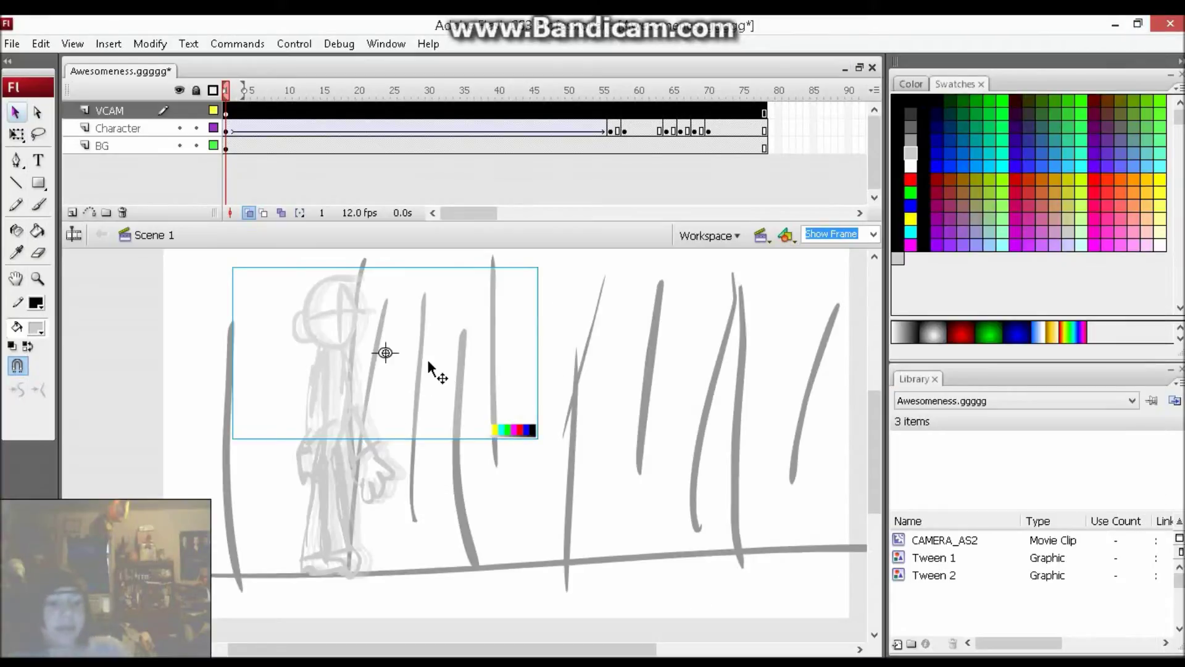
Step: Insert a keyframe at frame 56 of the VCAM layer and move the camera straight across to the character's stopping point
left_click(360, 111)
left_click(616, 111)
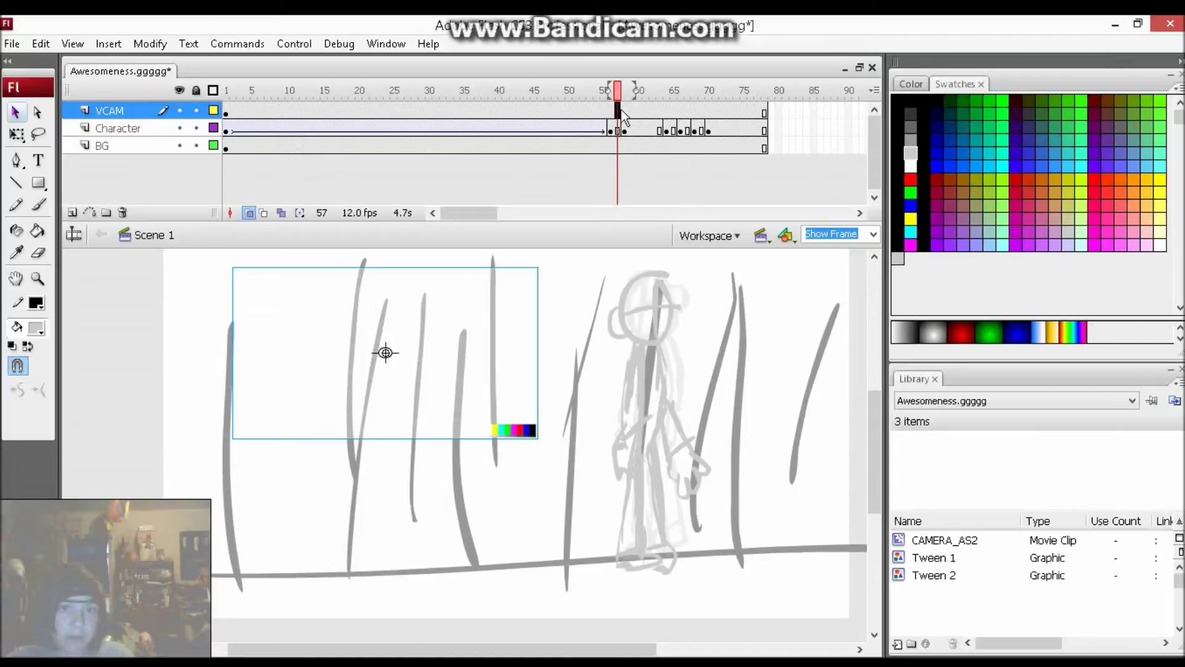
left_click(626, 111)
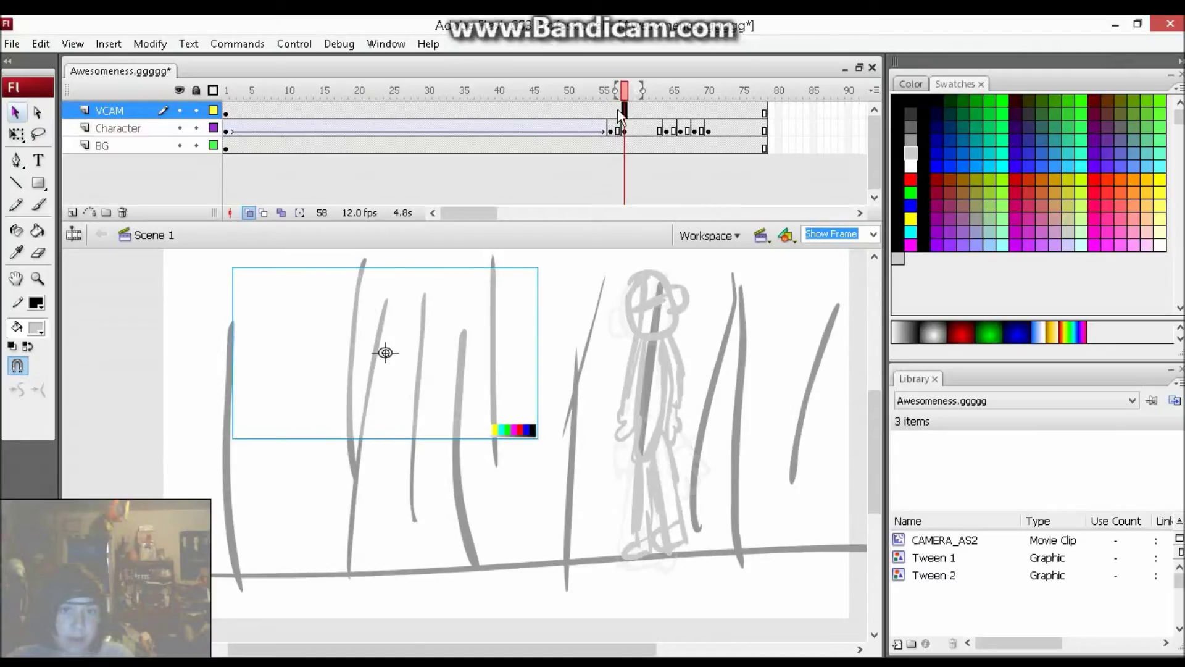
right_click(610, 111)
left_click(716, 210)
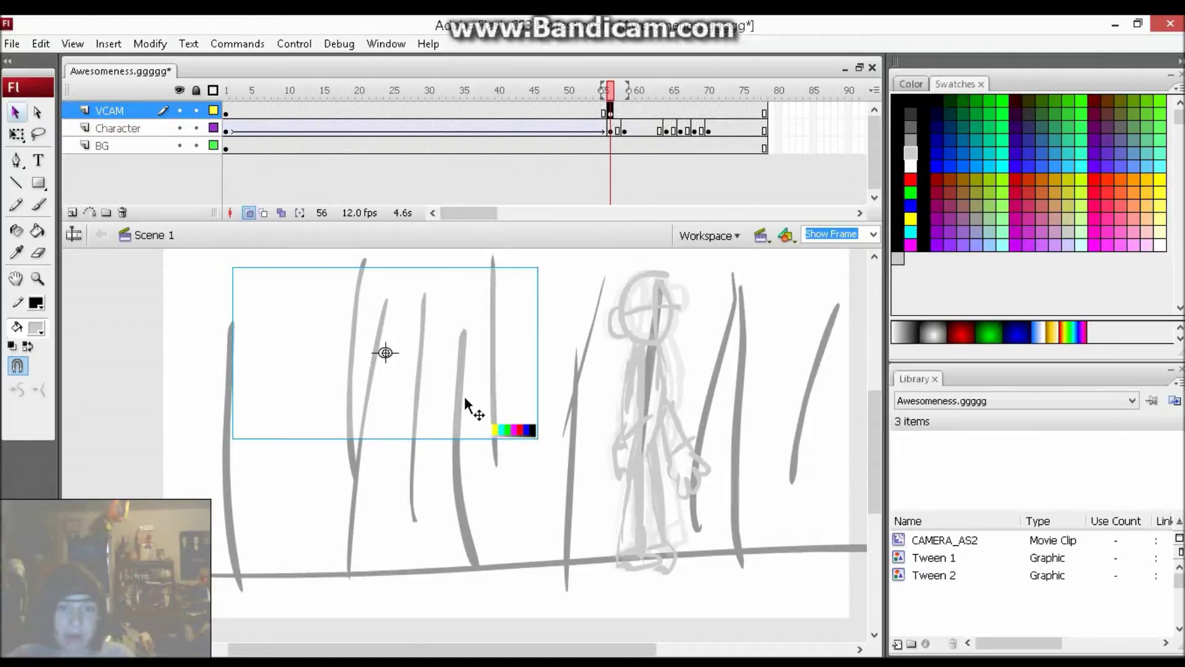
left_click_drag(482, 398, 767, 402)
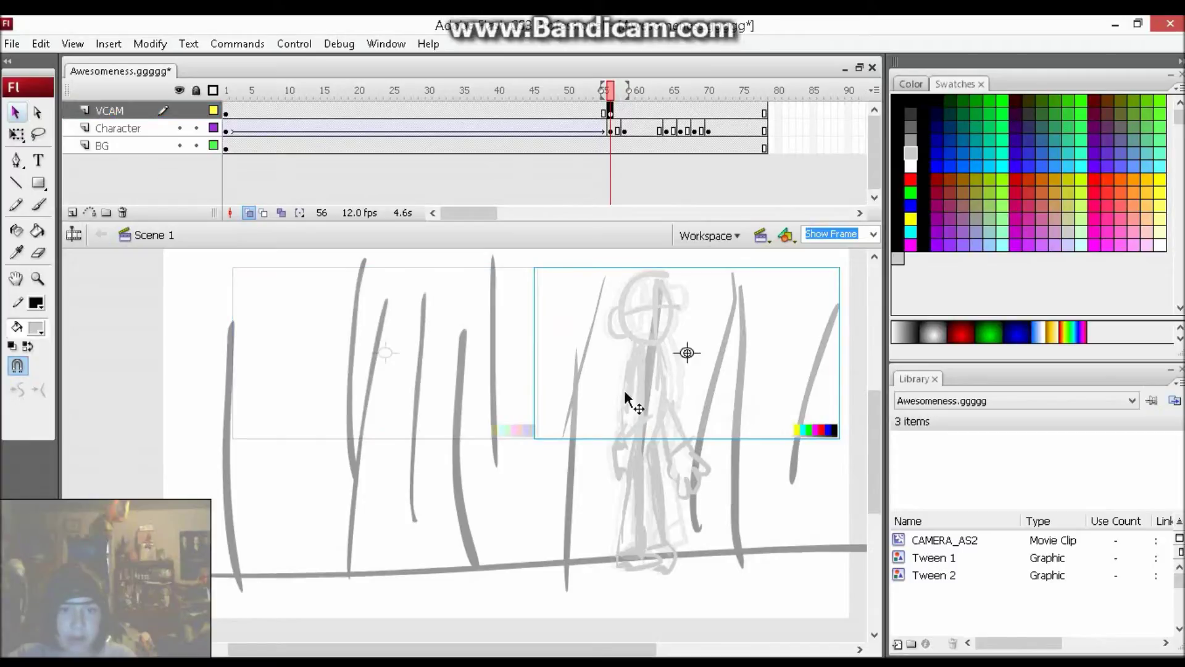
Step: Create a motion tween on the VCAM layer between frames 1 and 56 and play it back
right_click(228, 116)
left_click(266, 123)
key("Return")
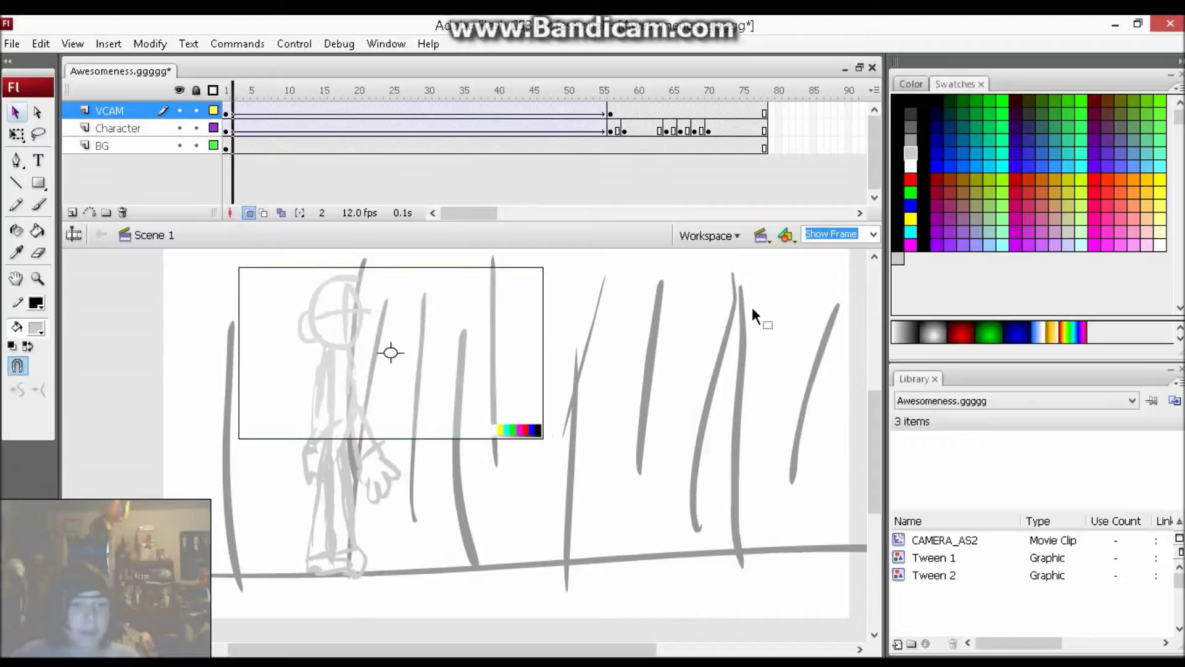
Step: Test the movie to check that the camera follows the walk, and save the file
key("ctrl+Return")
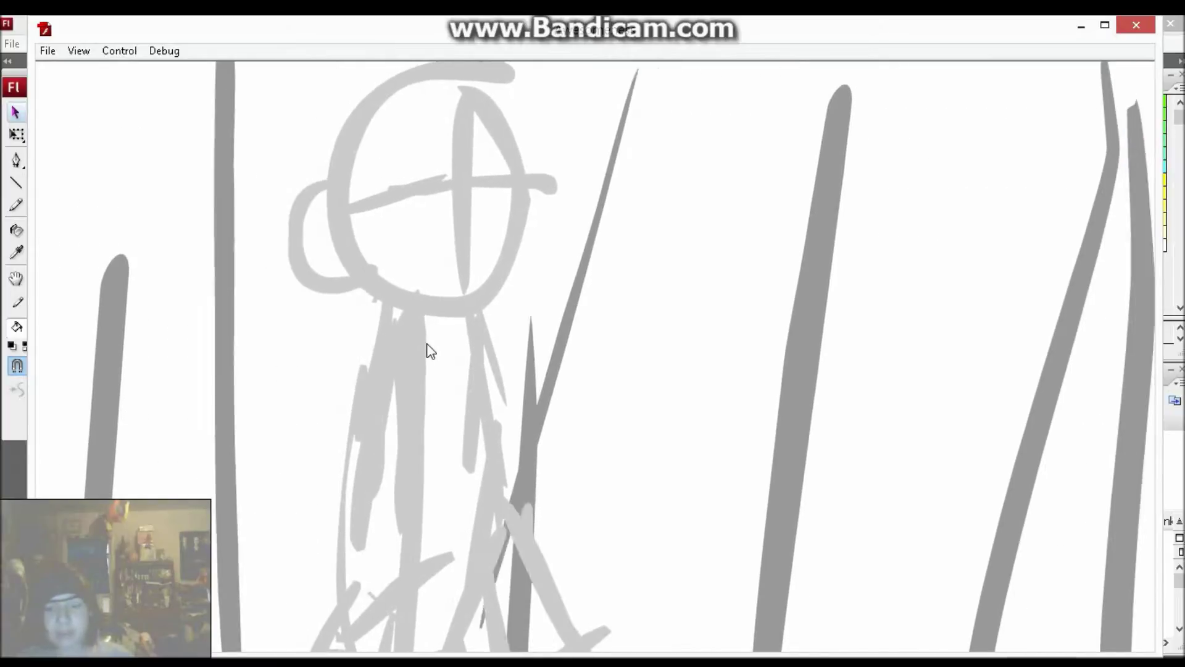
left_click(1132, 26)
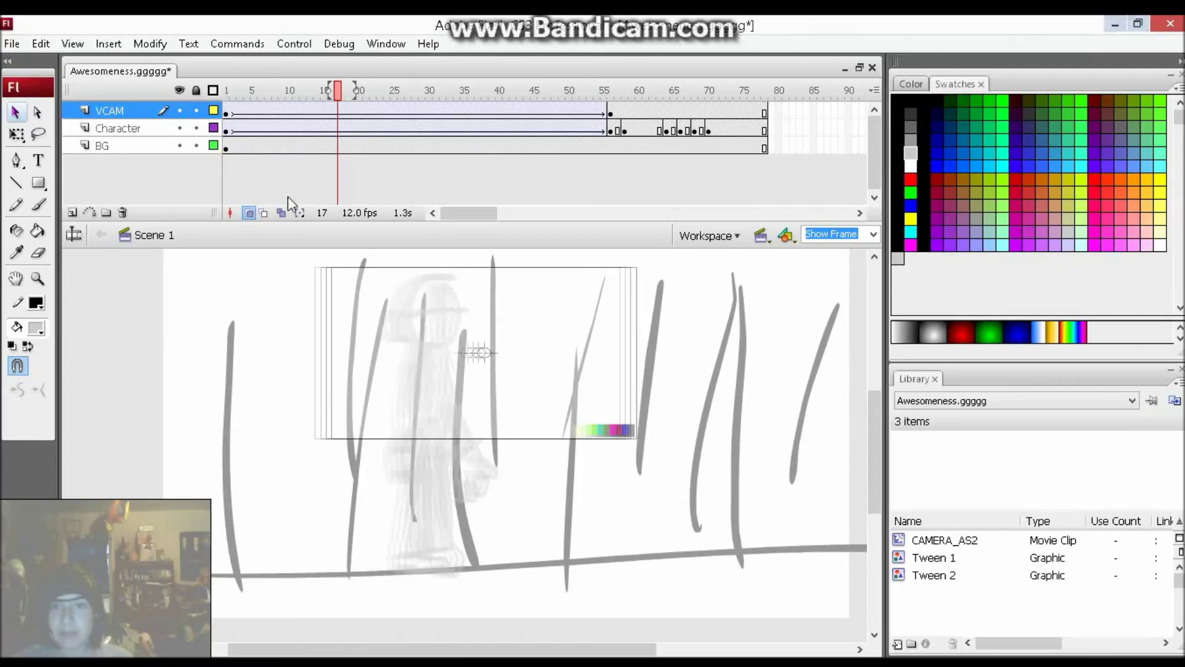
key("ctrl+s")
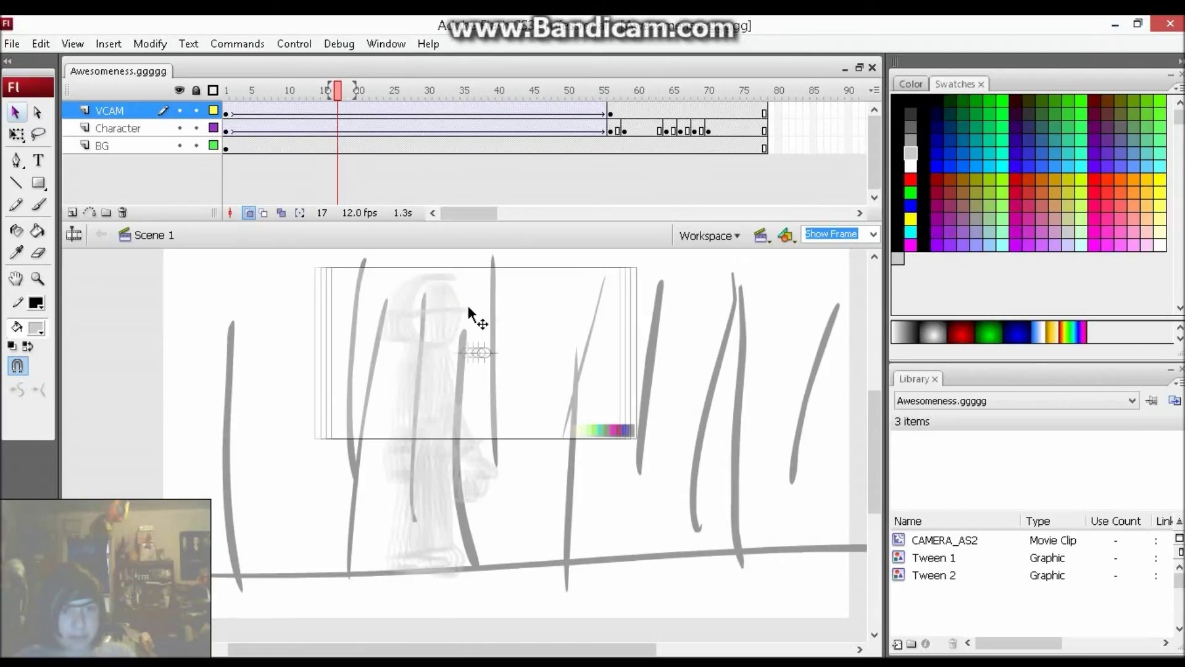
Step: Insert a VCAM keyframe at frame 57, enlarge and reposition the camera to frame most of the forest, and check it against the handspring frames
left_click_drag(222, 90, 618, 147)
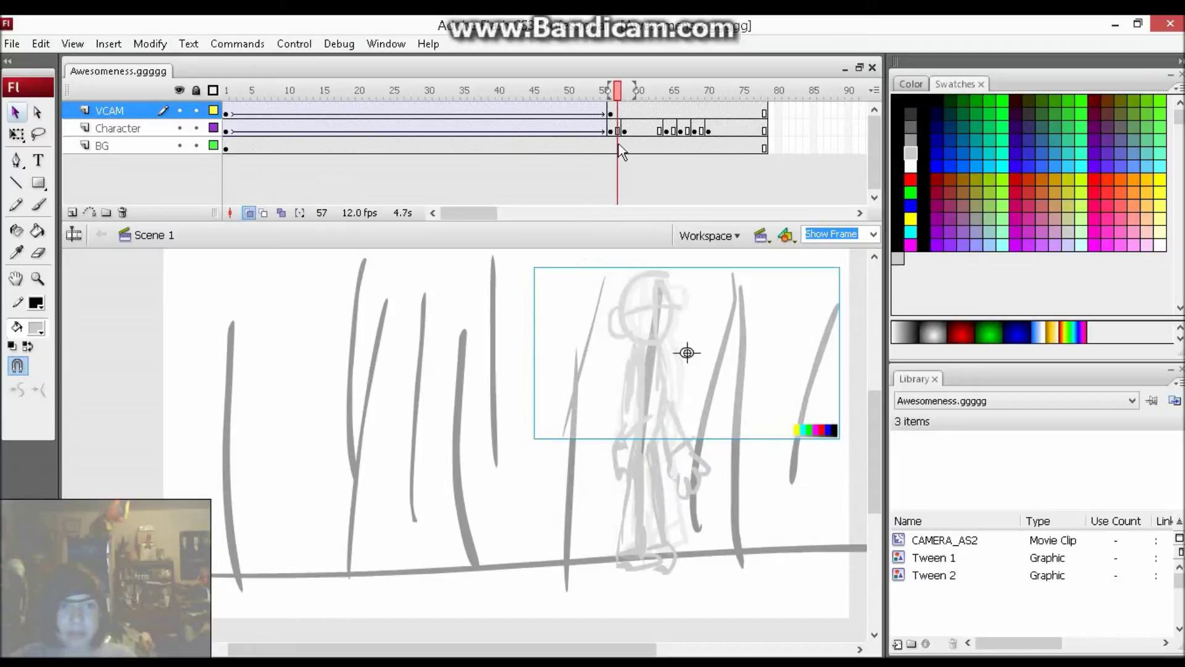
right_click(621, 112)
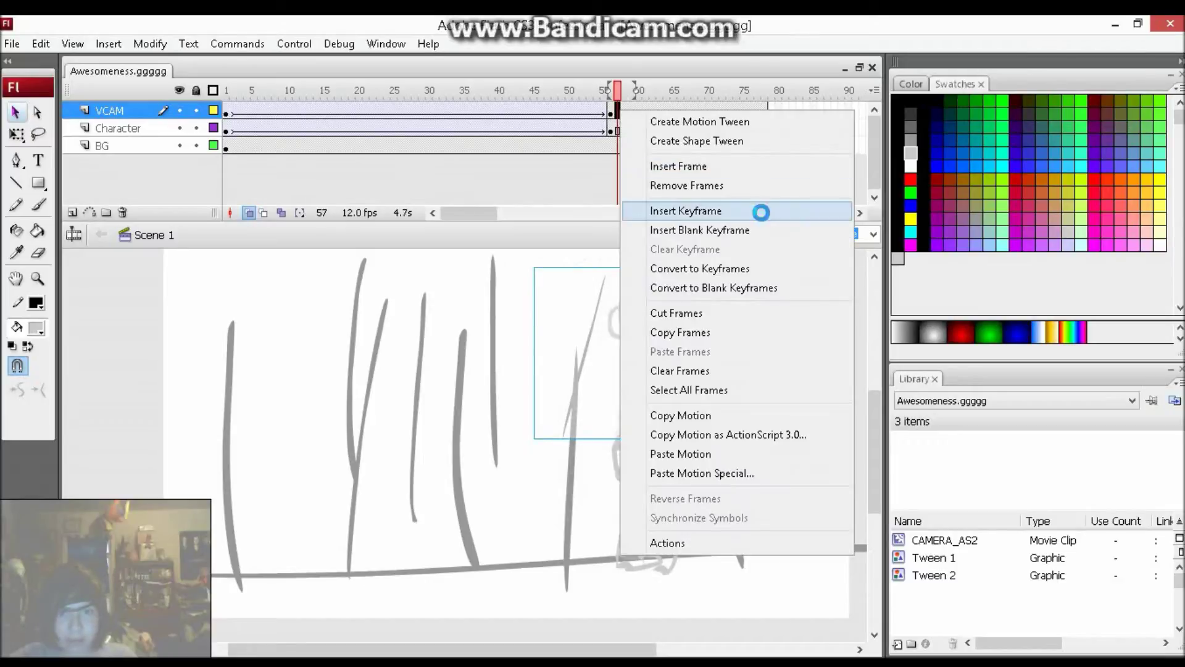
left_click(762, 213)
key("q")
left_click(587, 434)
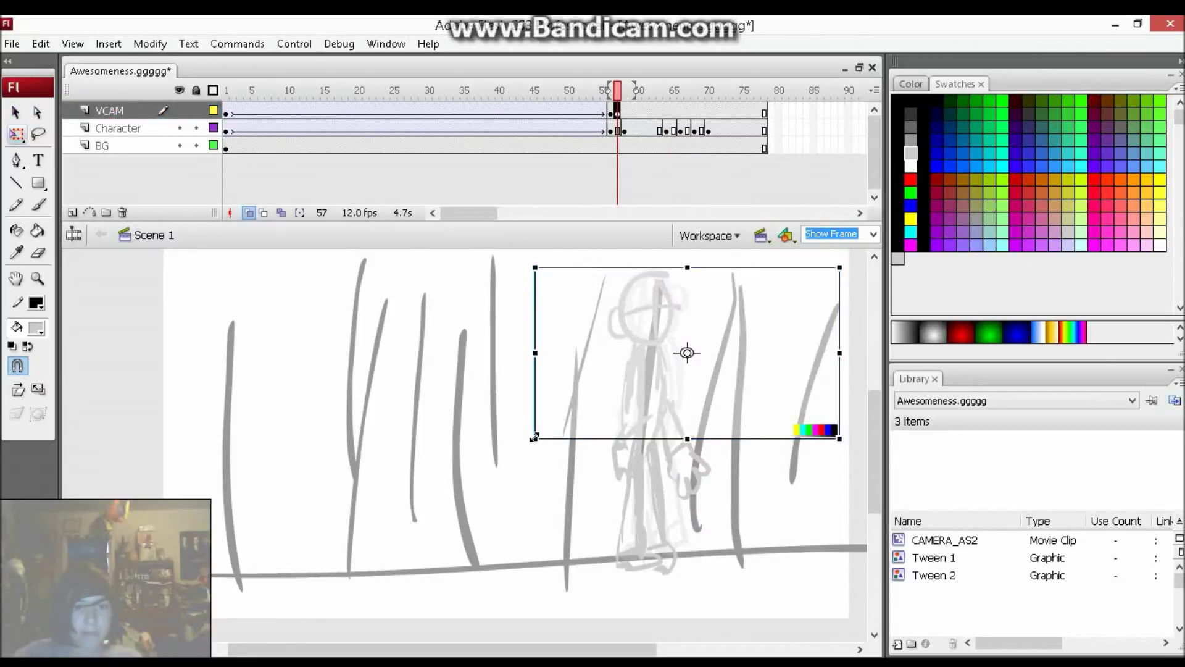
left_click_drag(516, 456, 471, 490)
left_click_drag(776, 391, 696, 432)
left_click_drag(408, 503, 380, 517)
left_click_drag(479, 487, 466, 491)
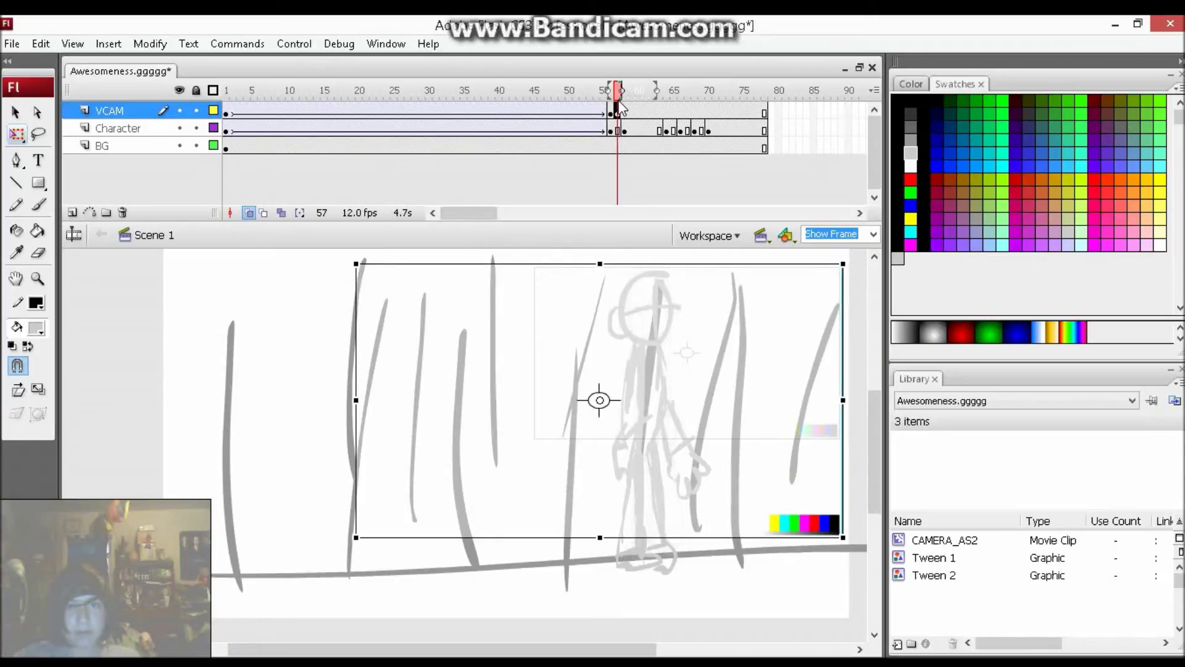
left_click_drag(619, 98, 711, 127)
left_click(695, 89)
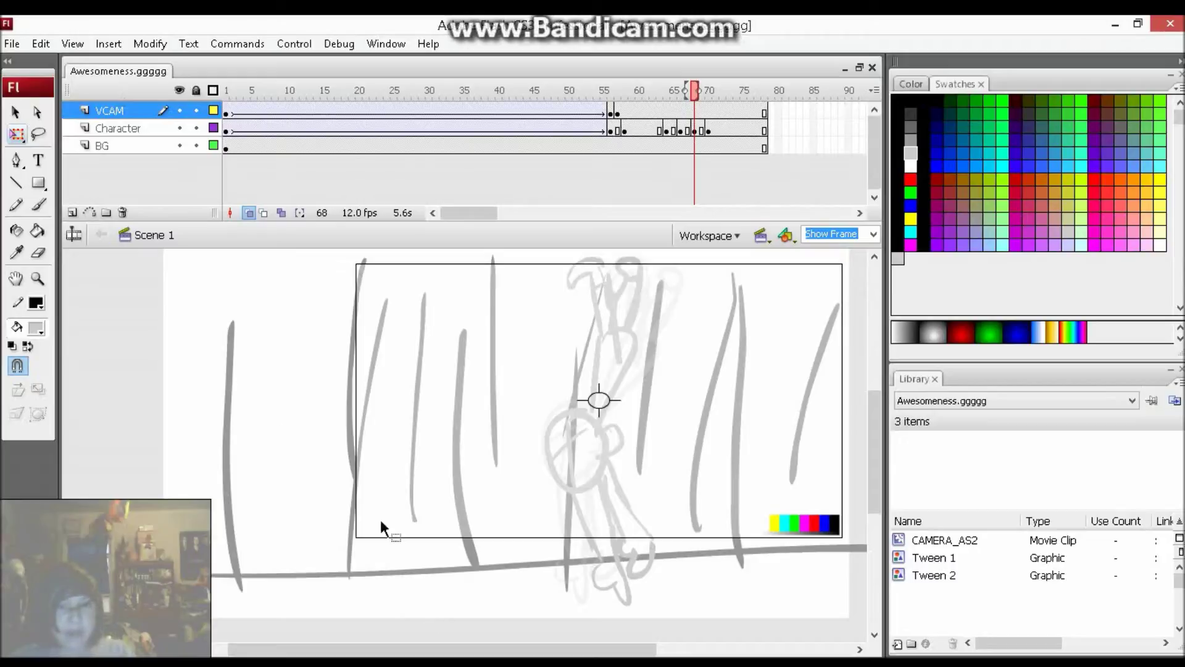
Step: Add a new layer above the Character layer and name it Character Line
left_click(107, 129)
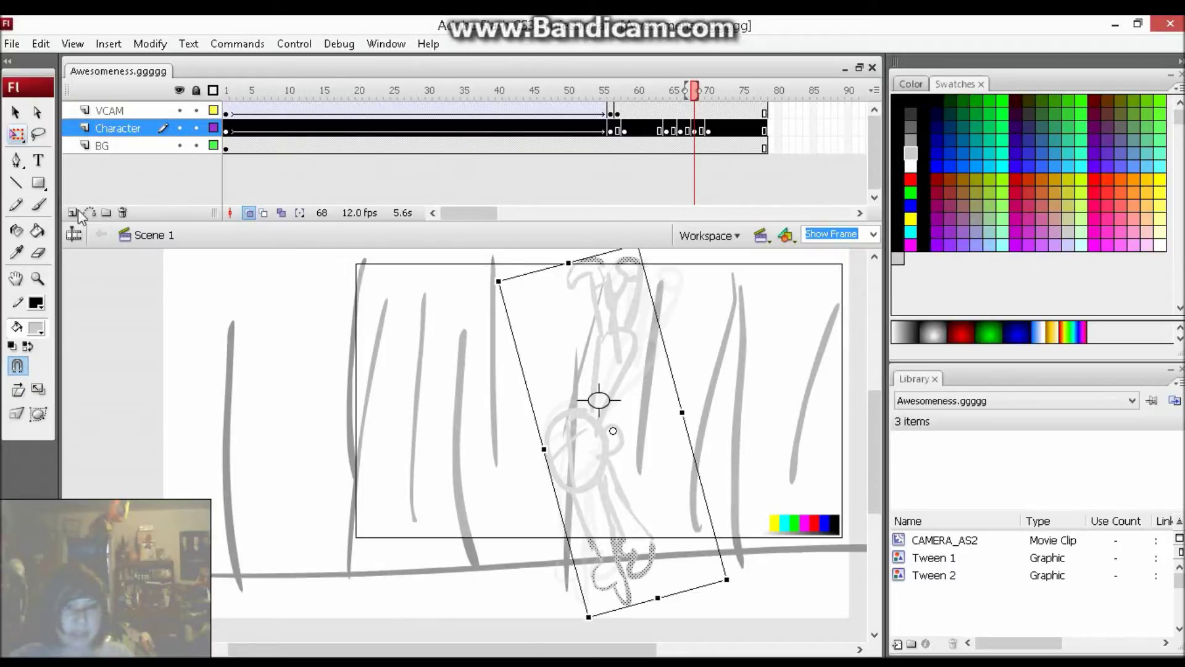
left_click(72, 212)
double_click(107, 128)
key("BackSpace")
type("Character L")
type("ib")
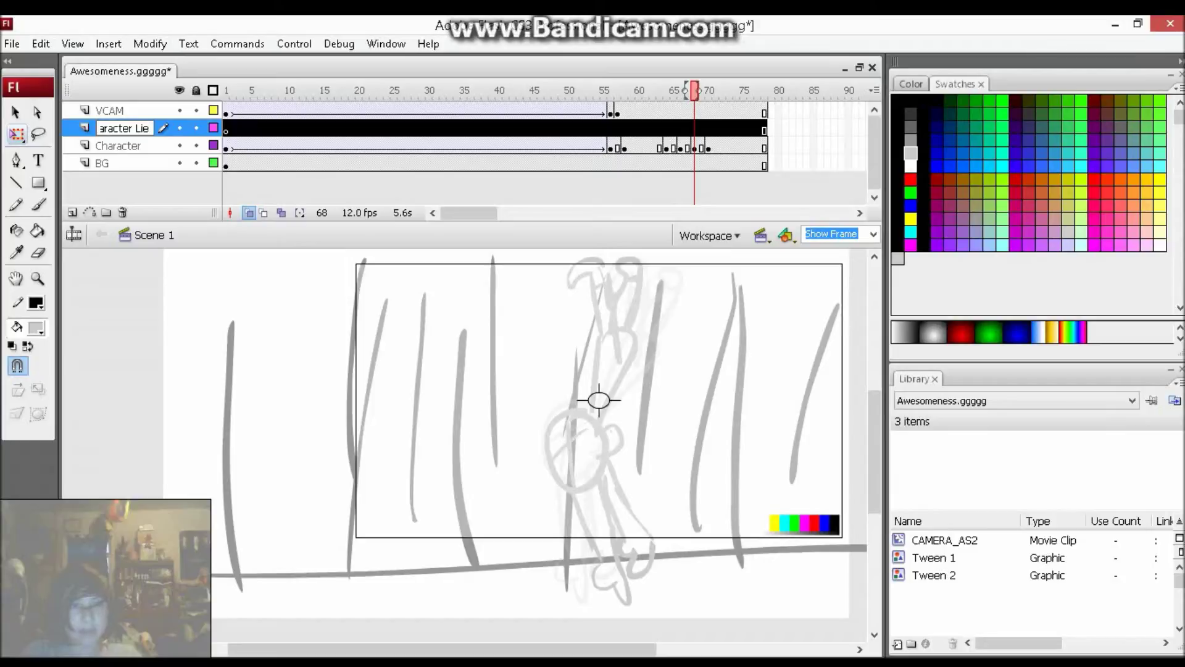
type("ne wor")
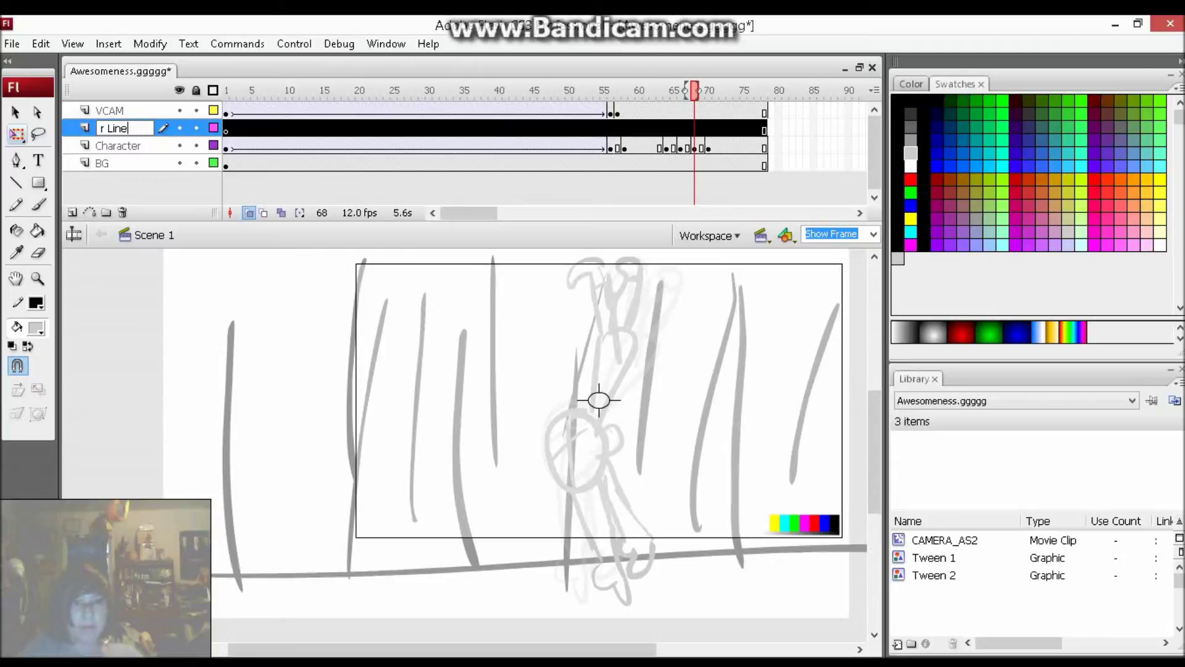
key("Return")
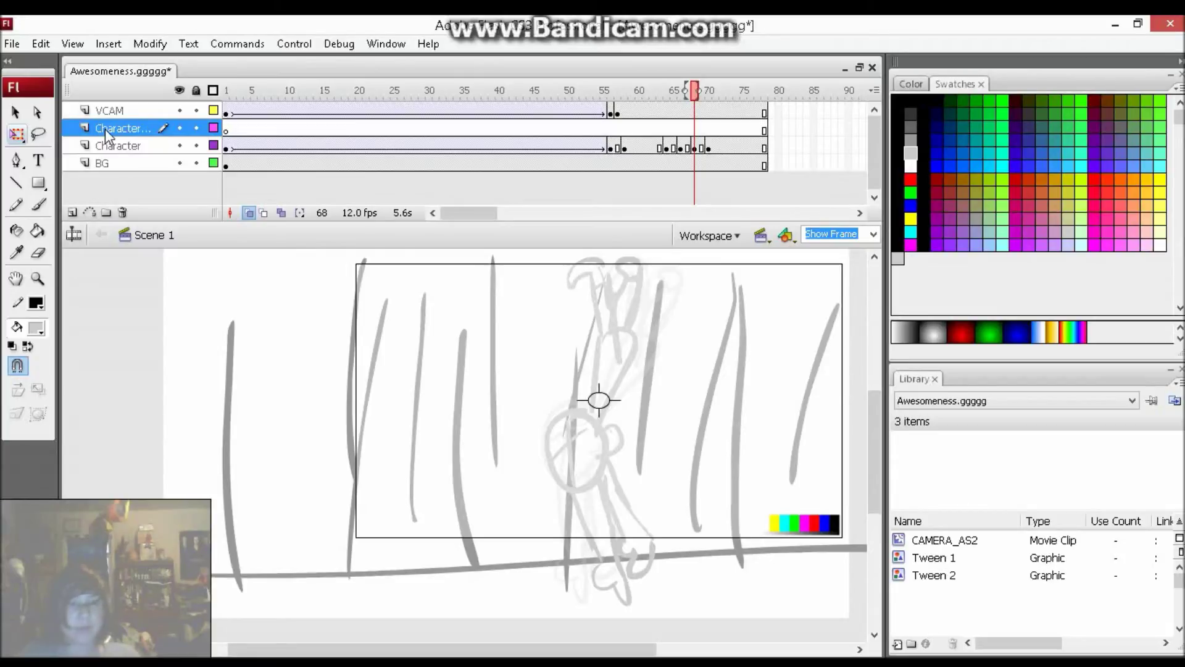
Step: Trace the character's head and ear with a black brush in frame 1 of Character Line, erasing the overlapping line between them
left_click(227, 90)
left_click(227, 129)
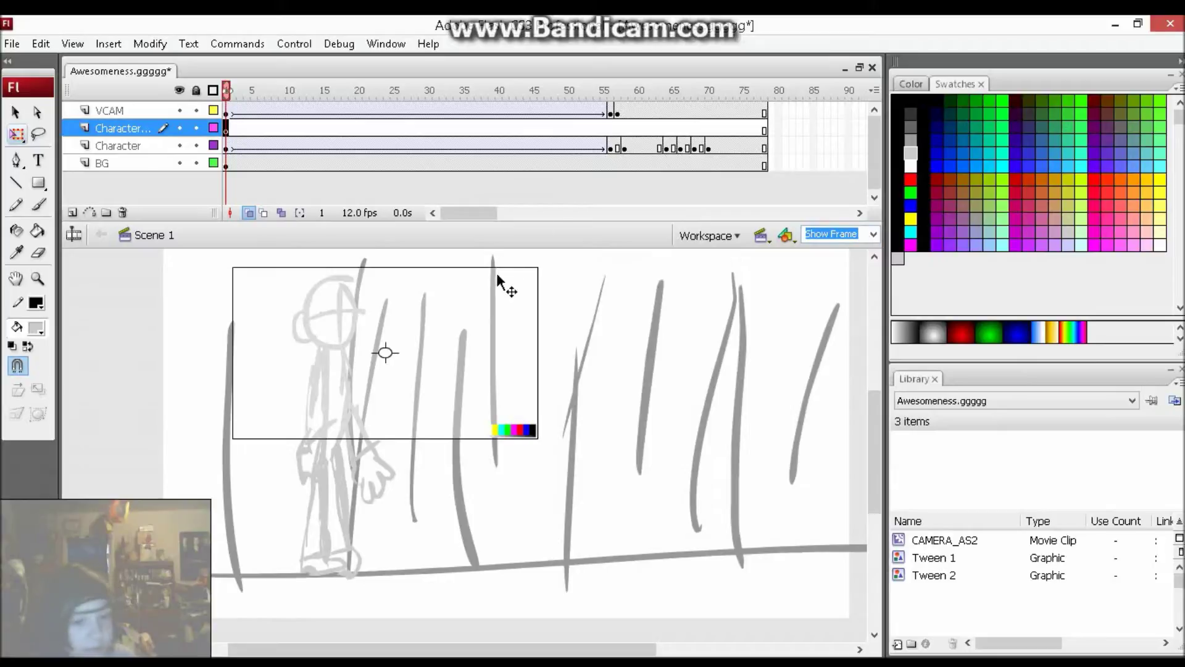
key("b")
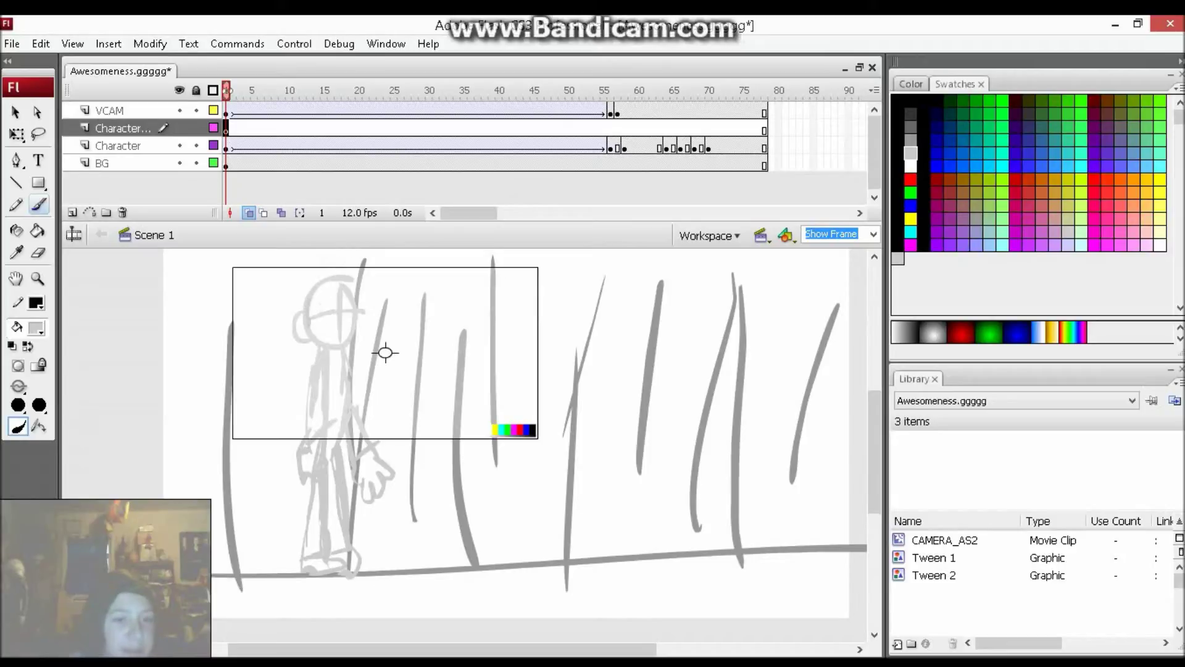
left_click(324, 286)
key("ctrl+z")
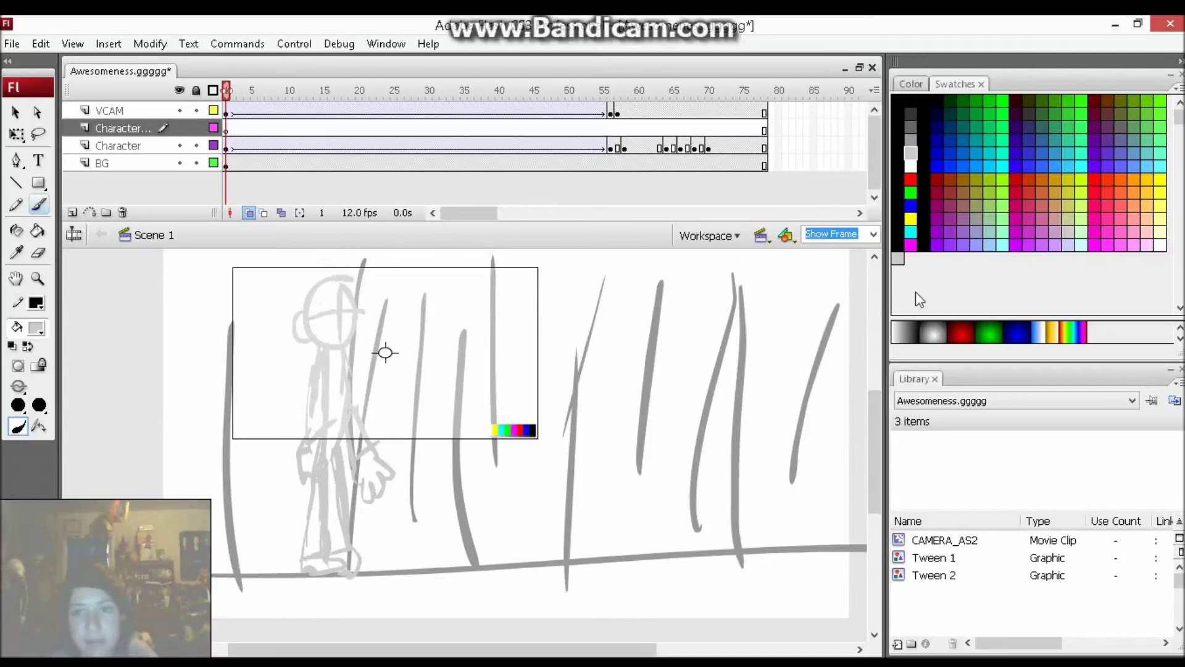
left_click(899, 98)
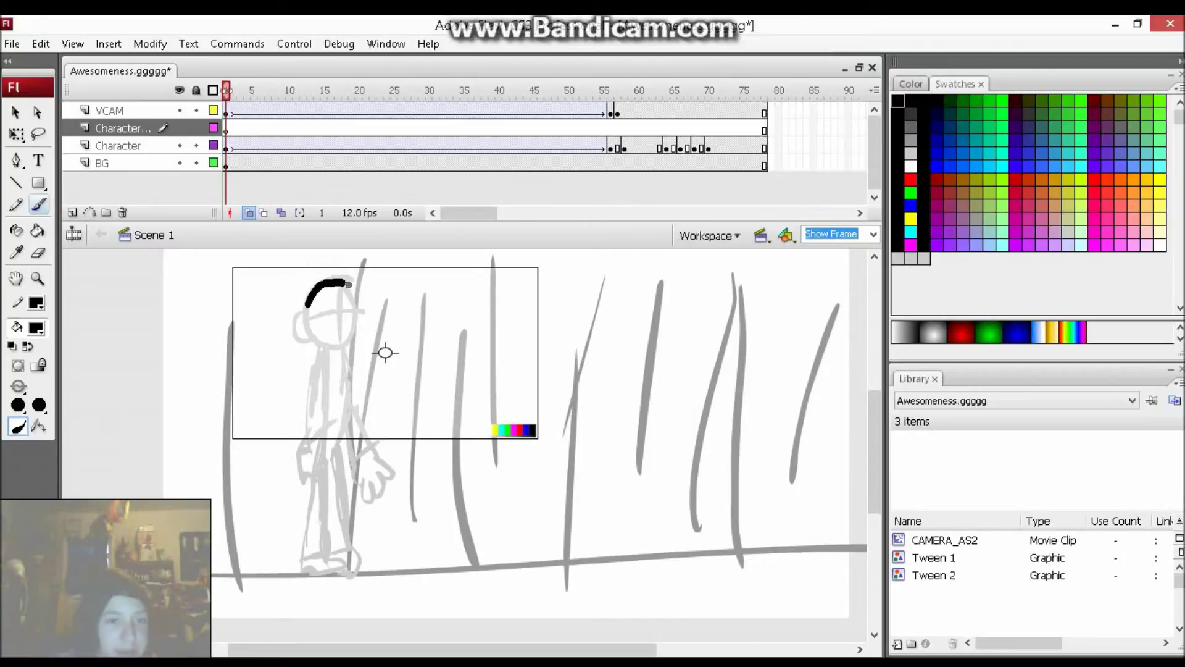
mouse_move(356, 317)
left_mouse_down()
mouse_move(323, 343)
mouse_move(321, 305)
left_mouse_up()
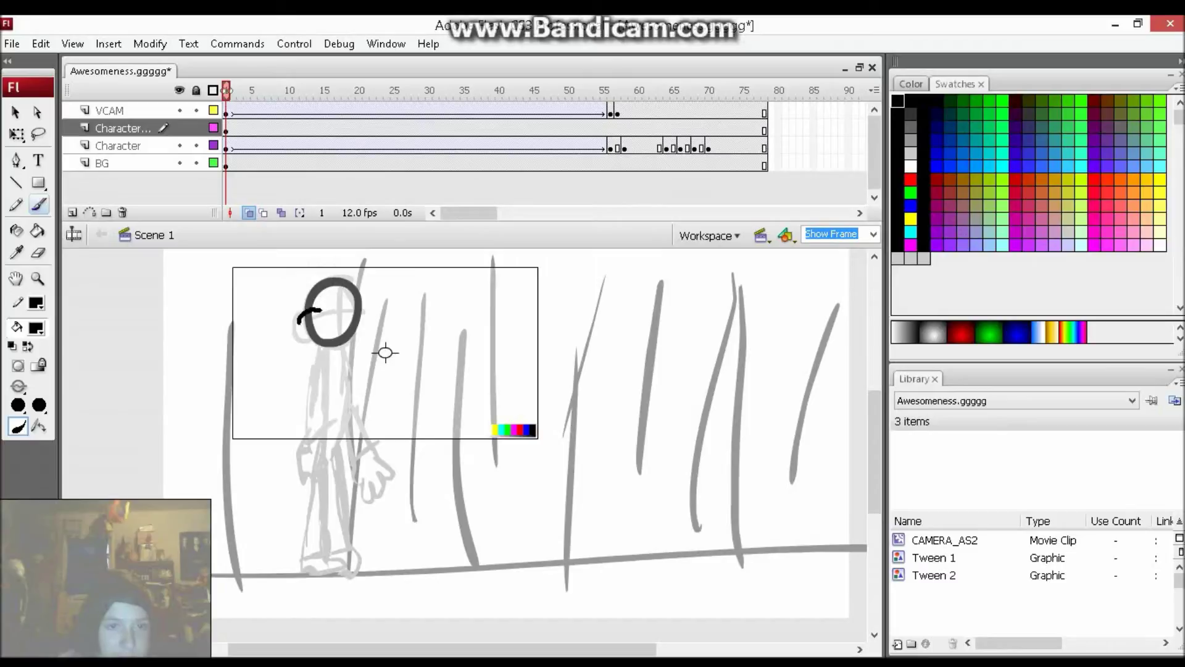
key("e")
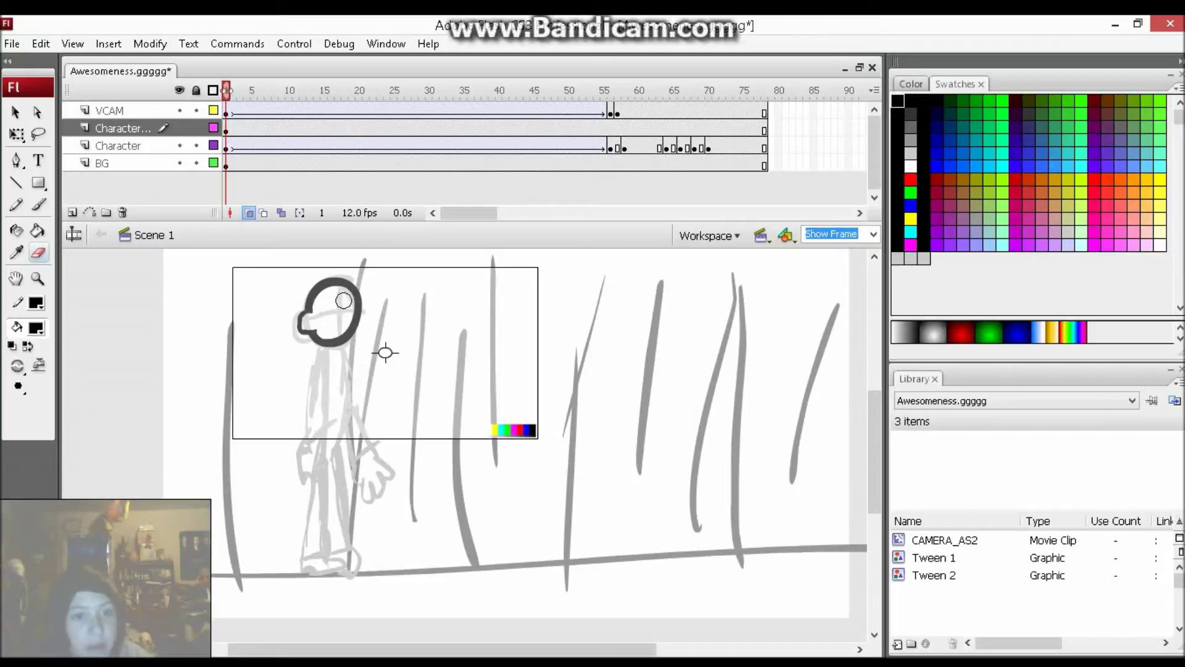
Step: Try brushing an eye inside the outlined head
key("b")
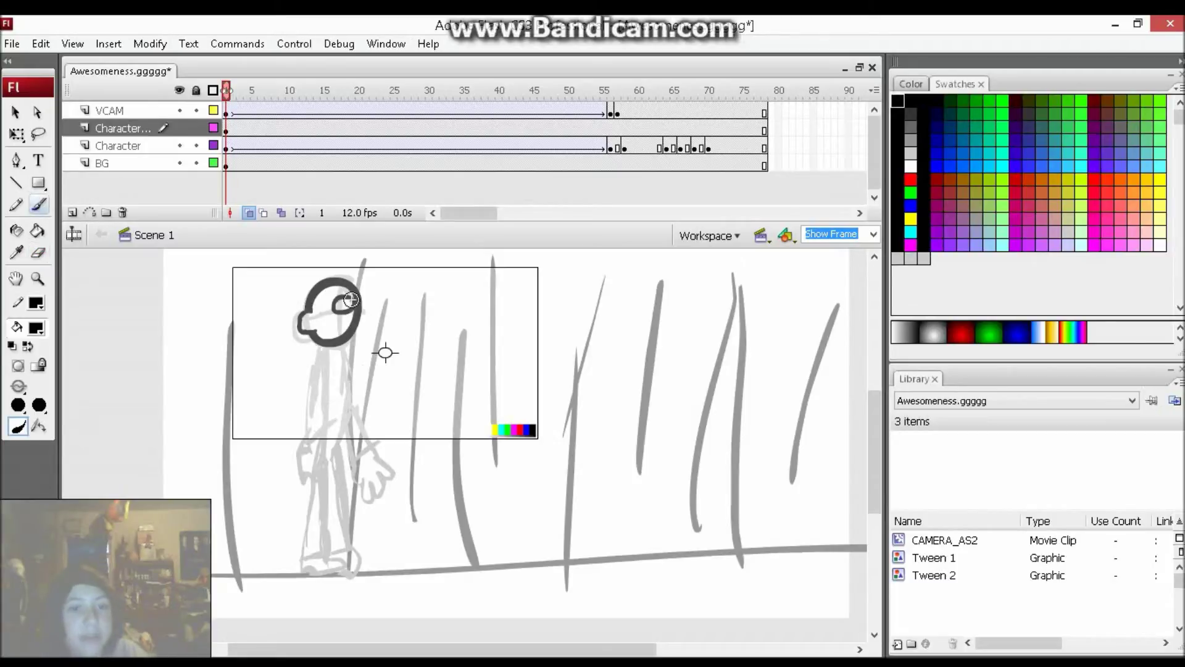
left_click_drag(355, 299, 365, 305)
Step: Lock the VCAM layer so the camera cannot be selected while drawing
key("v")
left_click(360, 326)
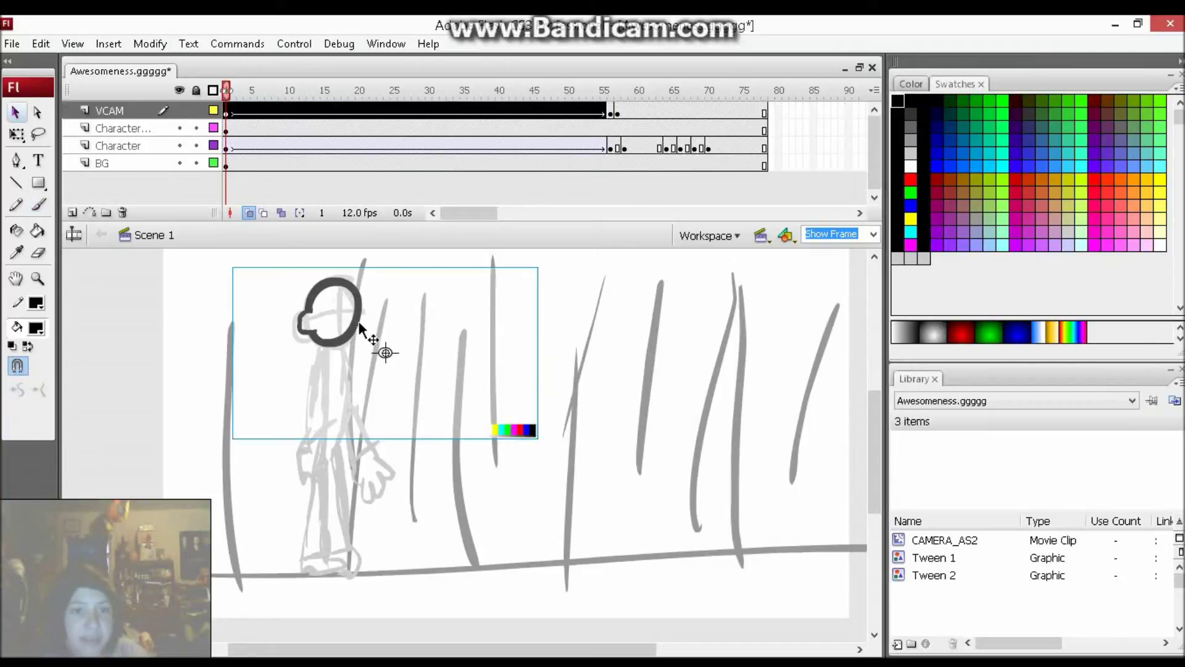
left_click(197, 111)
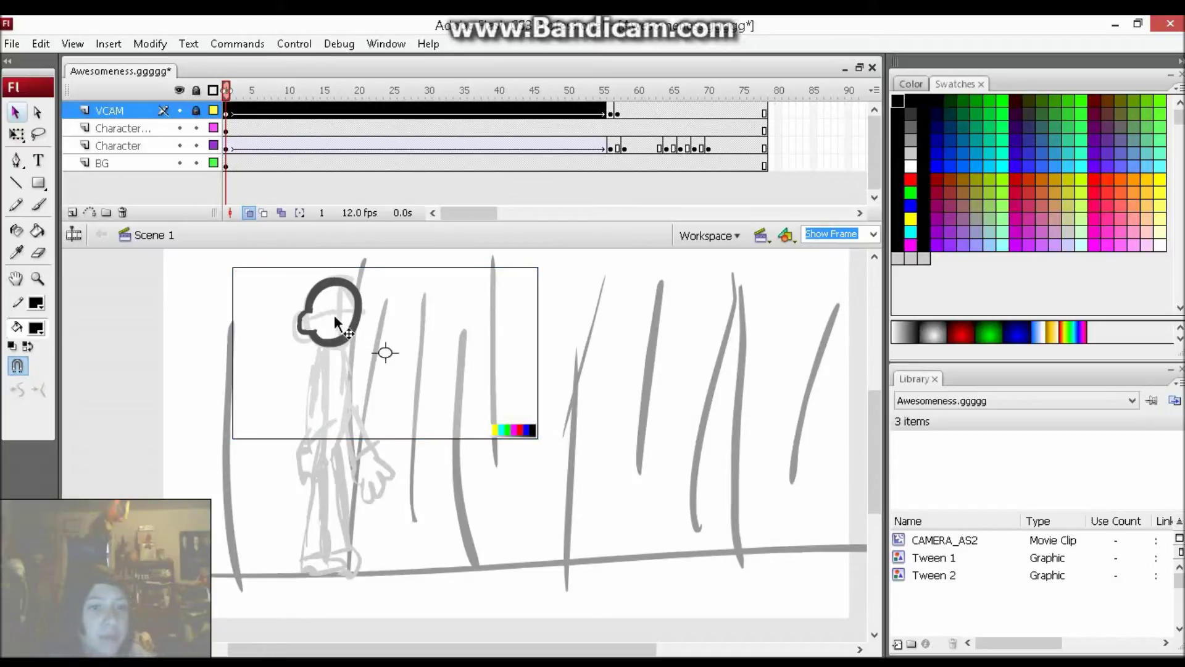
Step: Widen the head outline slightly with Free Transform so it fits the rough head better
left_click(360, 325)
key("q")
left_click_drag(363, 278, 367, 273)
key("b")
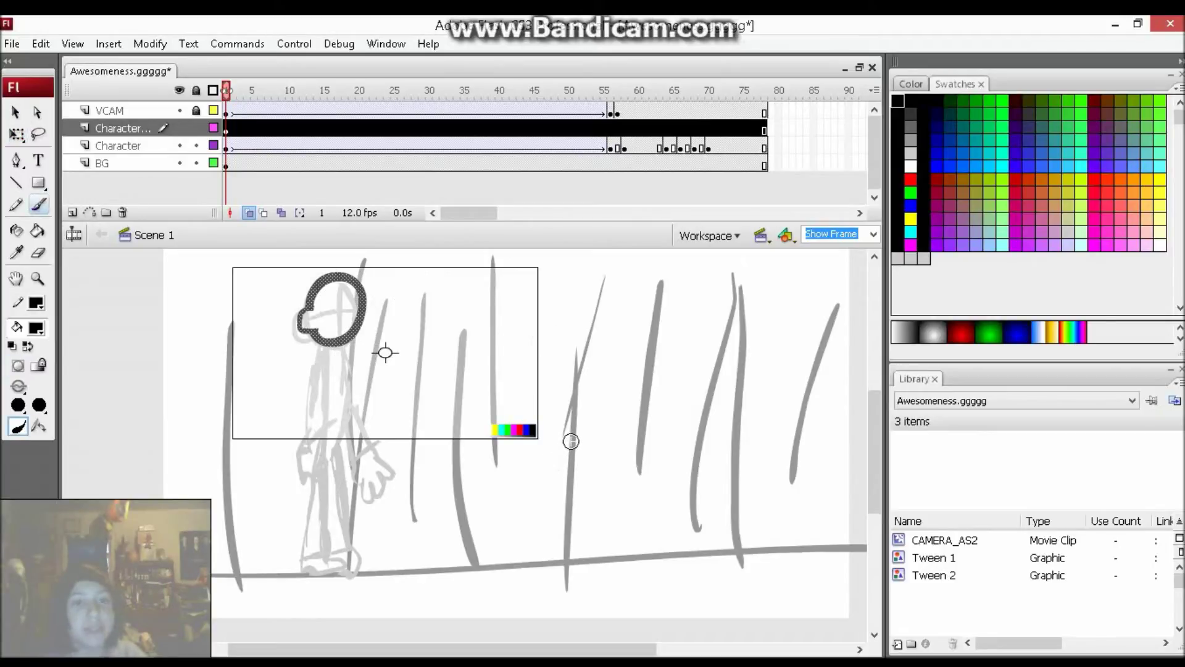
Step: Brush the eye beside the face's front edge inside the head outline, undoing stray dots
left_click(358, 295)
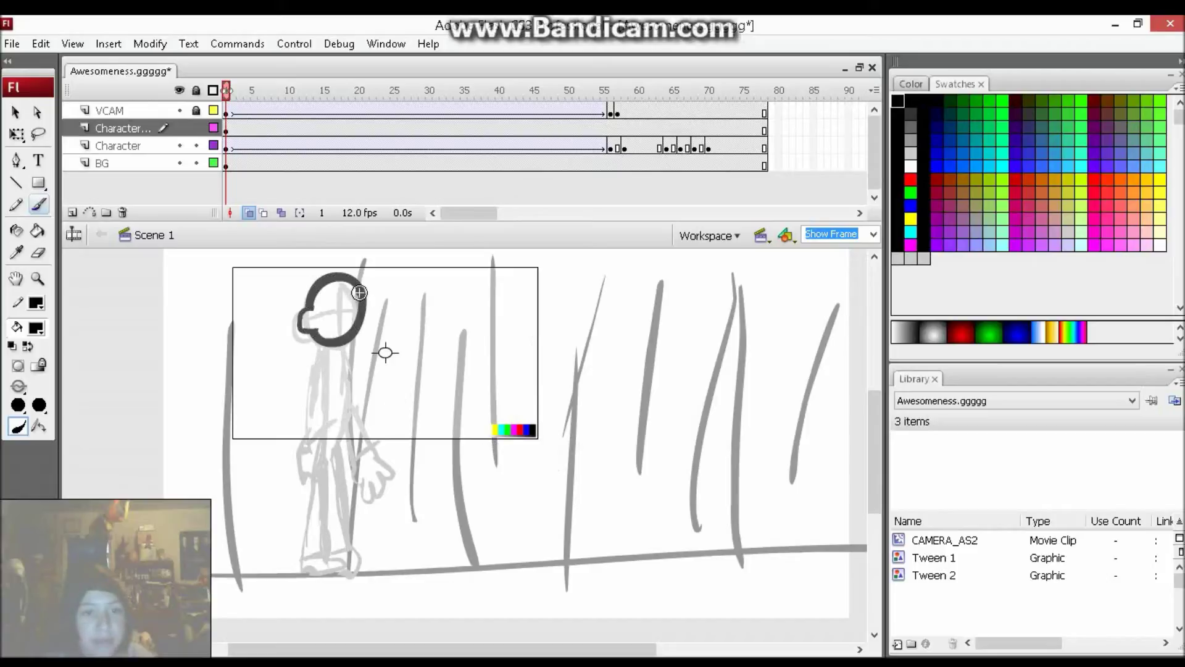
key("ctrl+z")
left_click(357, 298)
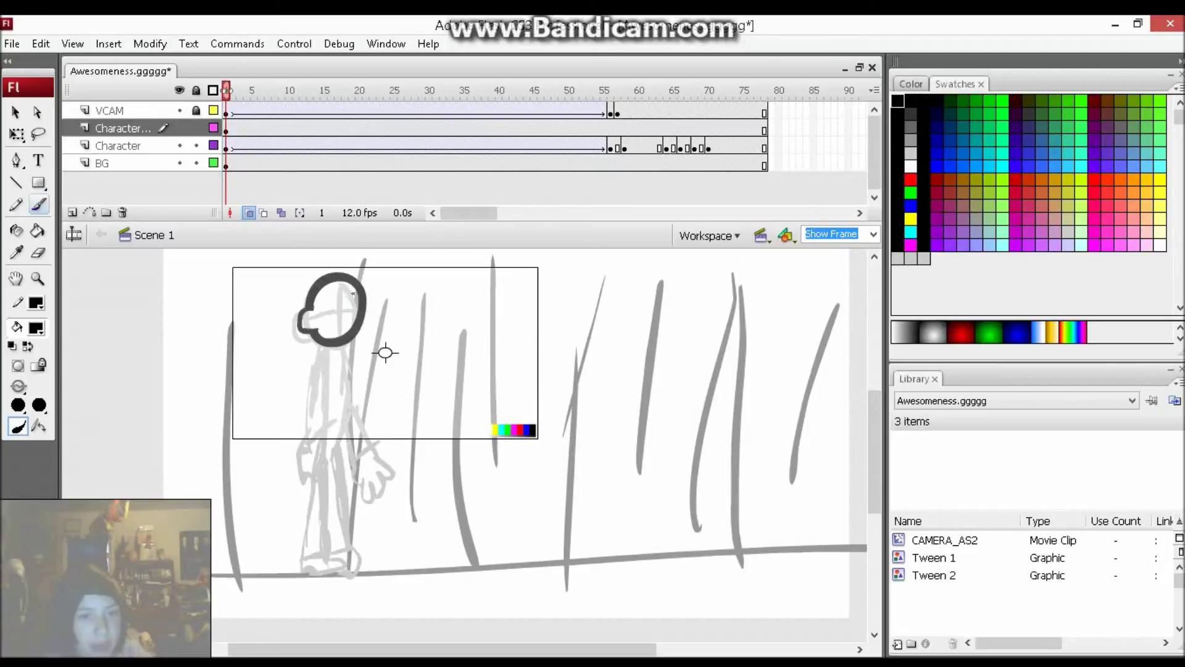
left_click_drag(357, 313, 358, 296)
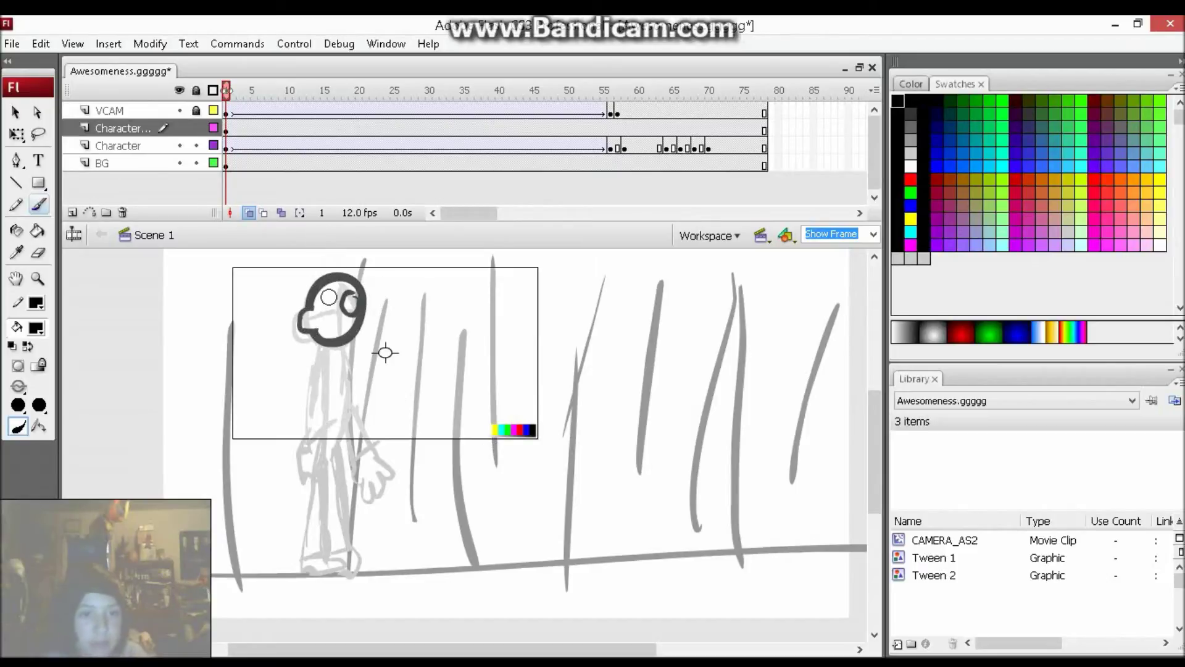
key("ctrl+z")
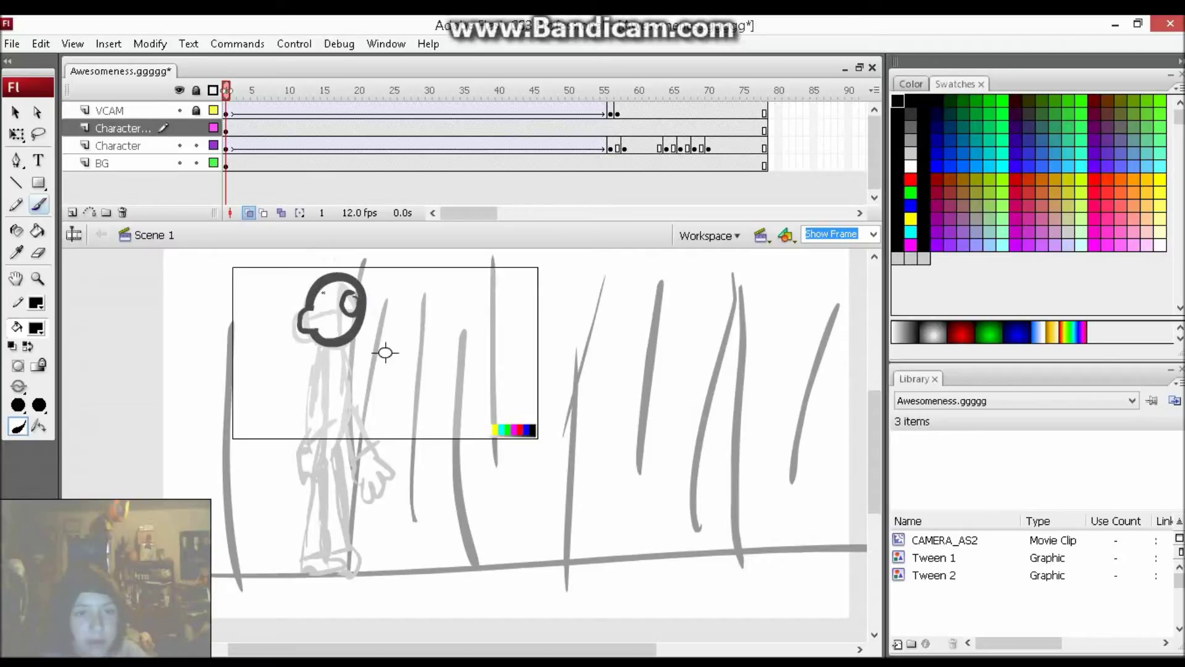
key("ctrl+z")
Step: Brush the second eye, then add the pupils, nose and mouth to complete the face
mouse_move(318, 293)
left_mouse_down()
mouse_move(327, 318)
mouse_move(339, 292)
left_mouse_up()
left_click_drag(349, 294, 340, 329)
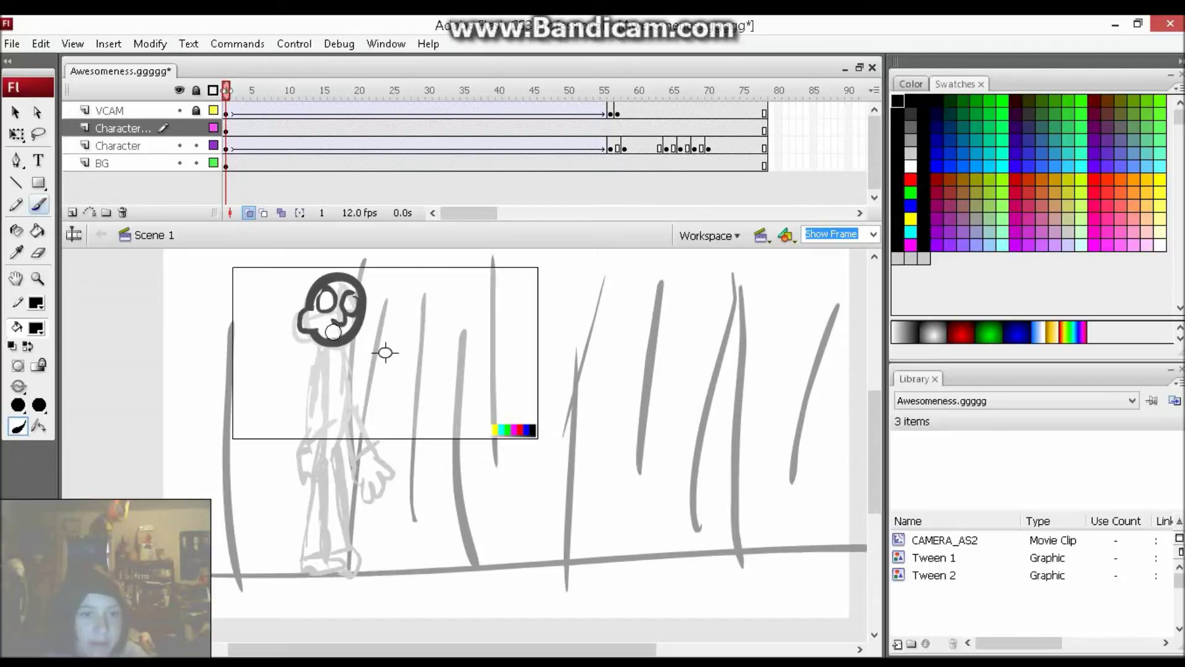
key("ctrl+z")
left_click_drag(325, 323, 343, 320)
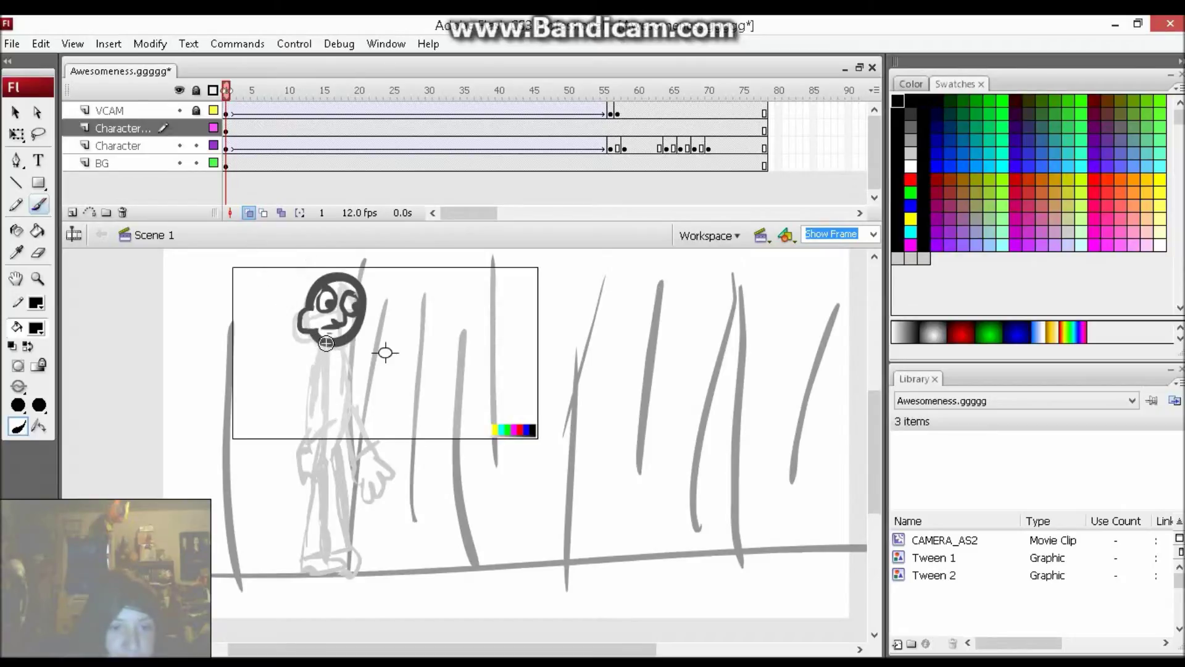
Step: Trace the narrow torso from below the chin to the waist, redrawing the upper chest line
left_click_drag(326, 343, 327, 353)
left_click_drag(344, 390, 341, 379)
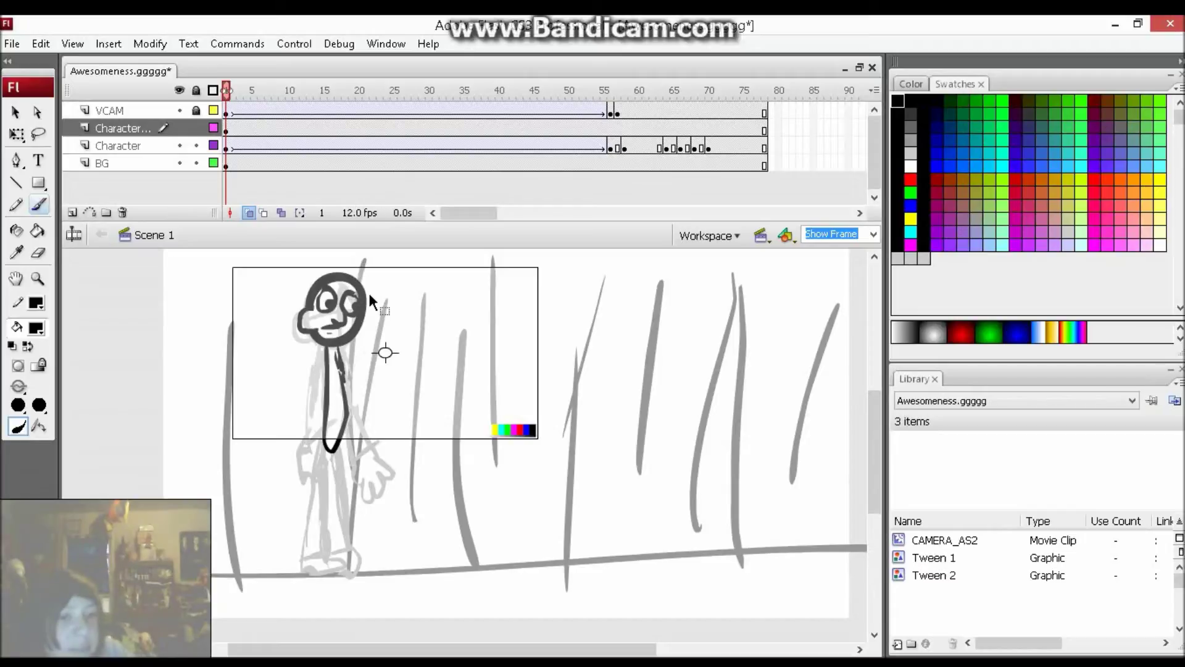
key("ctrl+z")
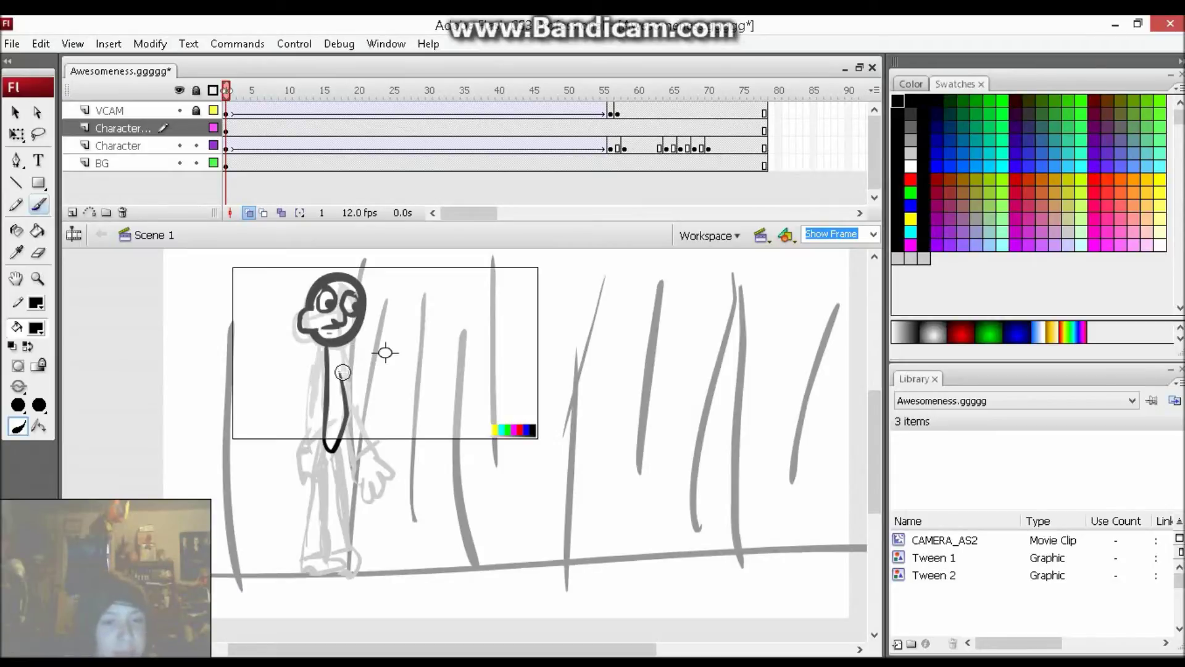
left_click_drag(339, 373, 350, 344)
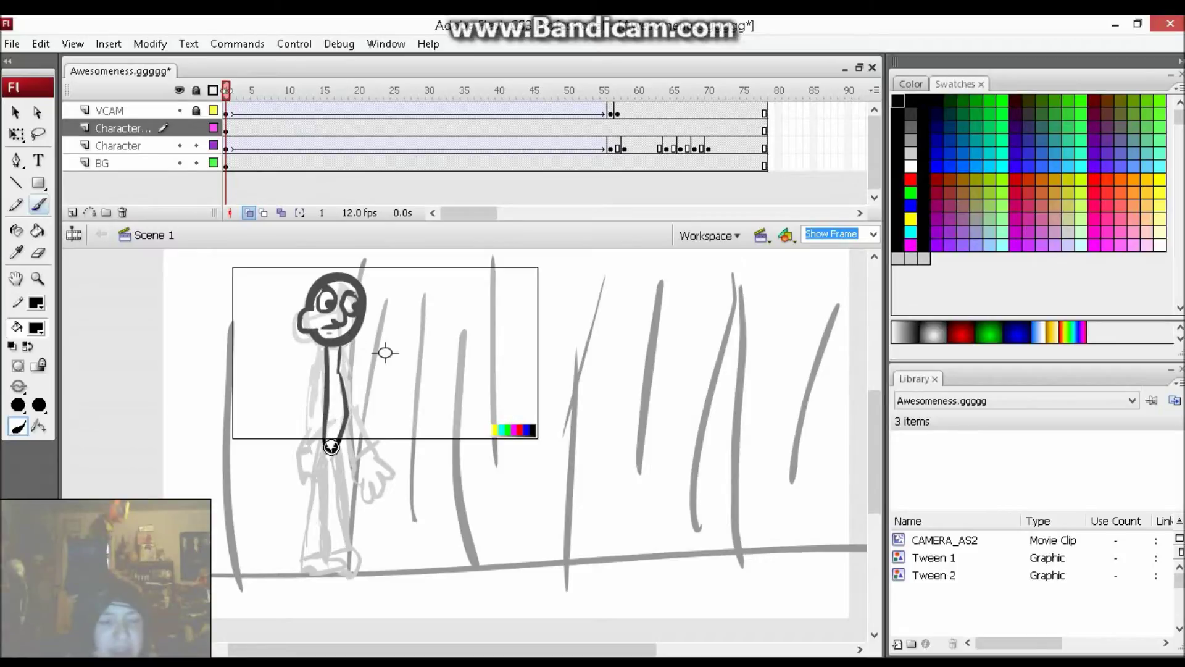
Step: Trace both legs and shoes from the waist down to the ground line over the rough
left_click_drag(336, 449, 342, 462)
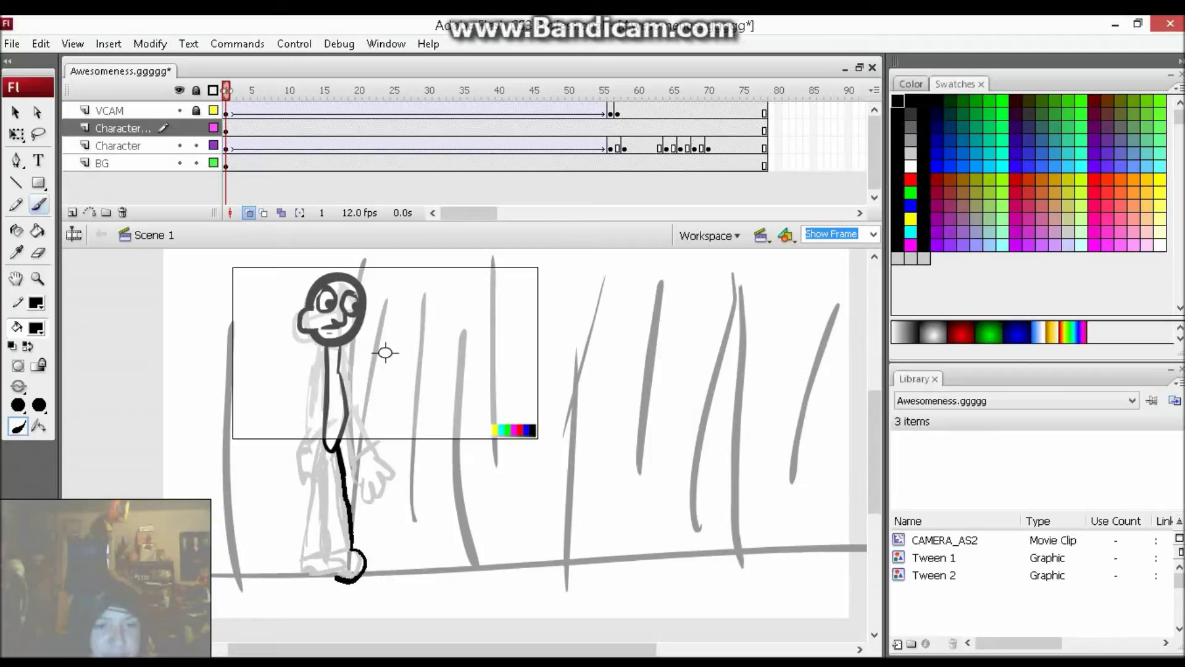
left_click_drag(329, 582, 326, 579)
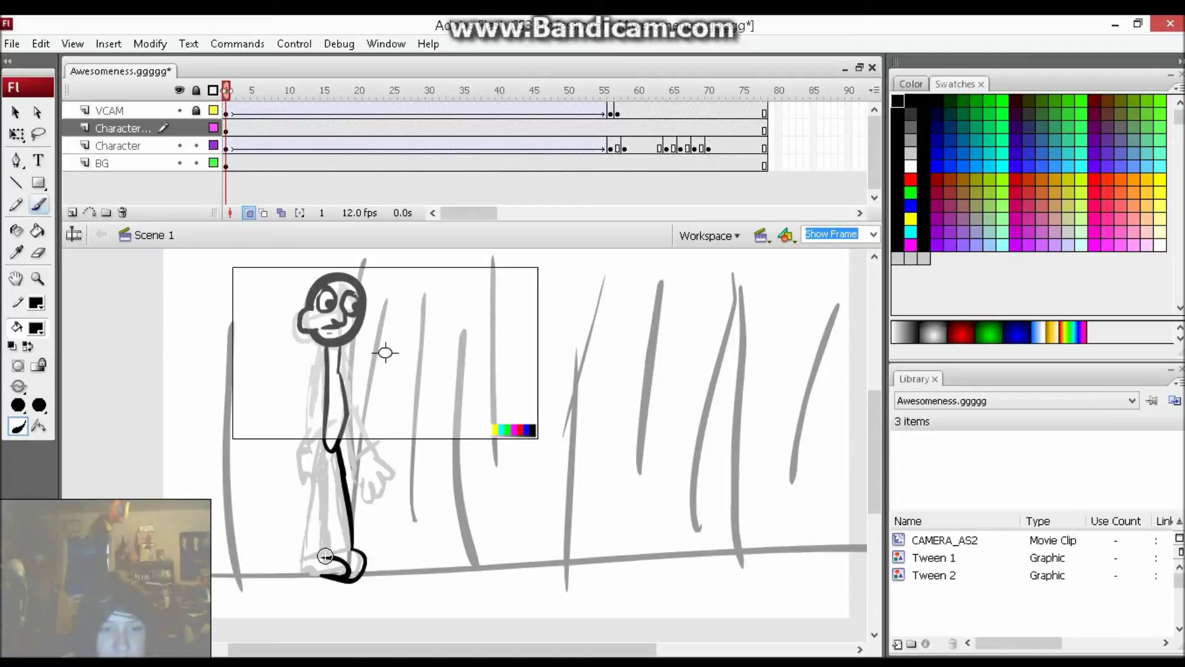
left_click_drag(323, 507, 327, 439)
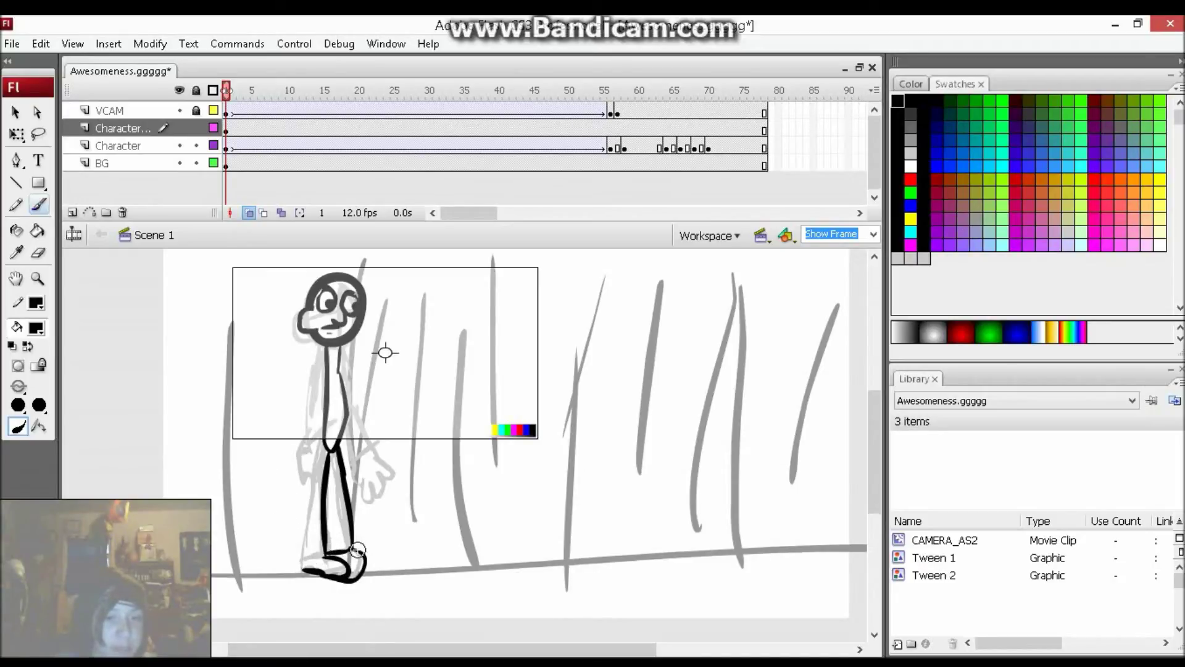
mouse_move(309, 559)
left_mouse_down()
mouse_move(305, 575)
mouse_move(325, 458)
left_mouse_up()
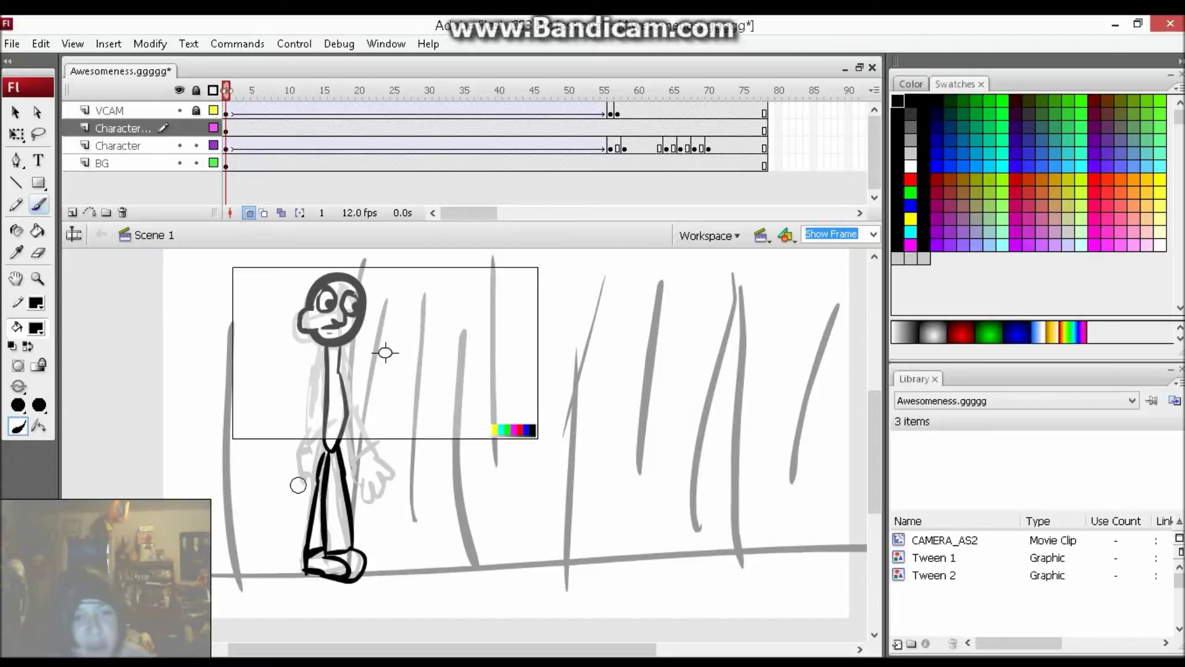
Step: Erase the crossing inner leg line and brush a single dividing line between the two legs
key("e")
left_click_drag(325, 456, 327, 474)
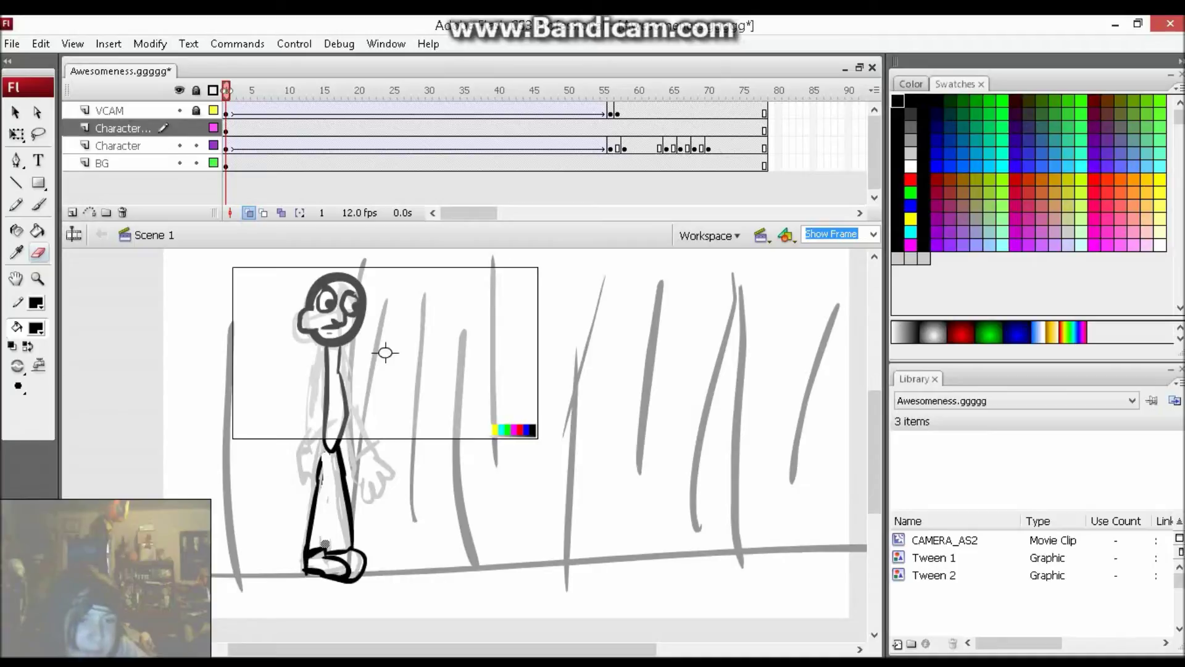
key("b")
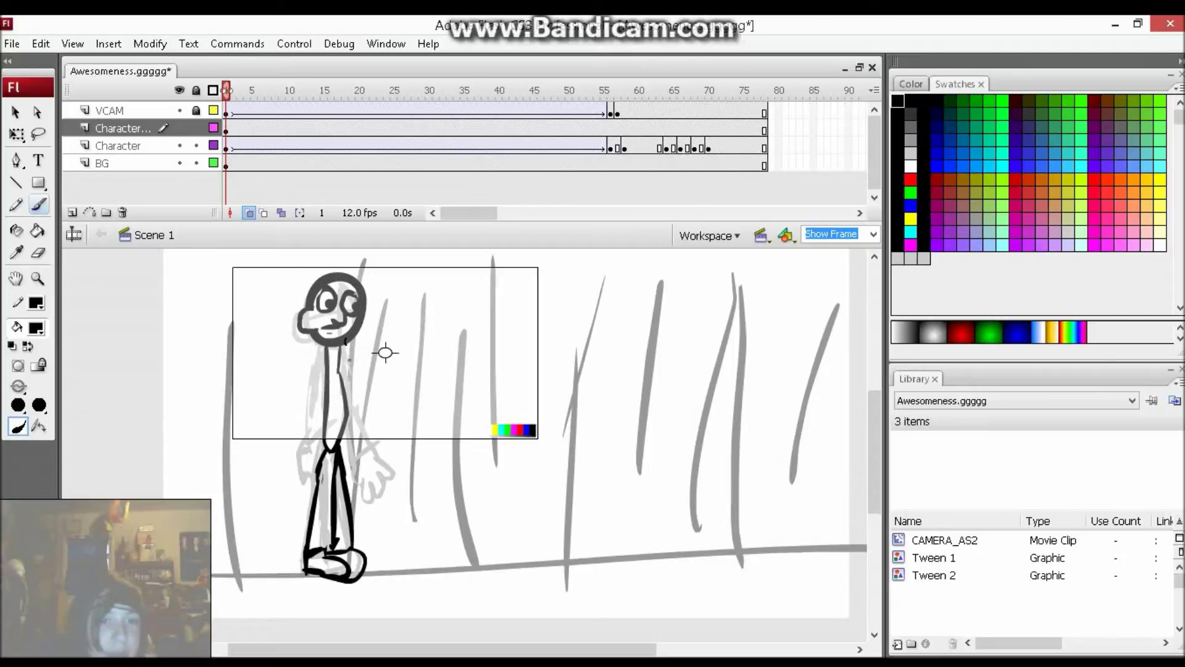
left_click_drag(377, 399, 384, 395)
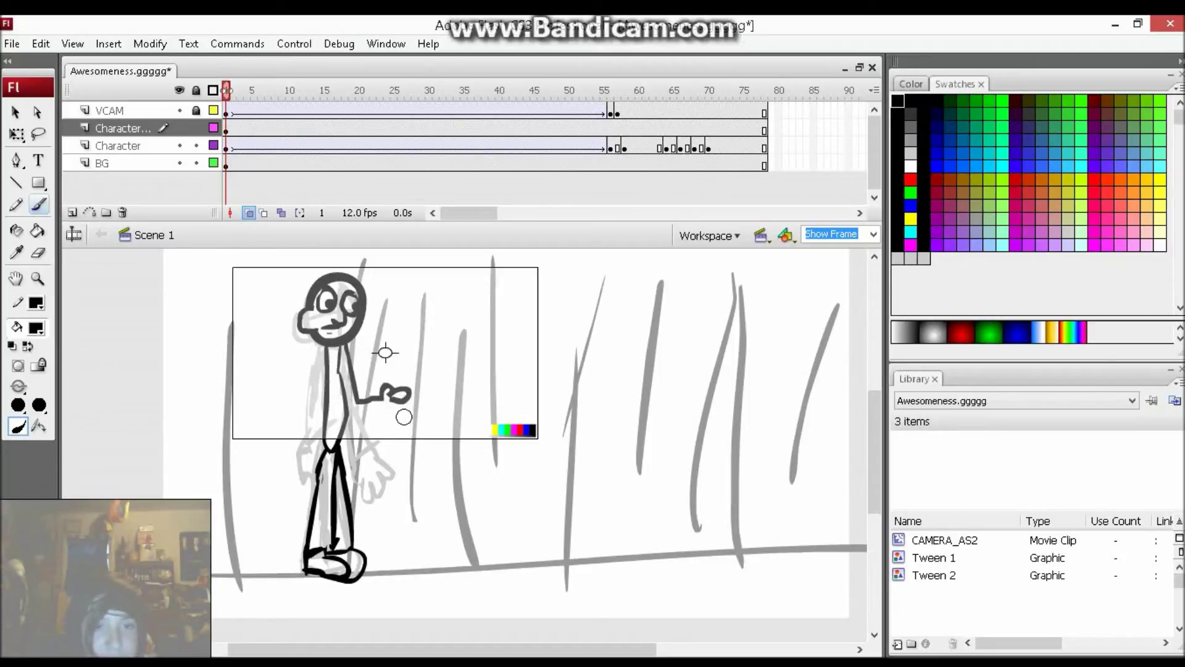
key("ctrl+z")
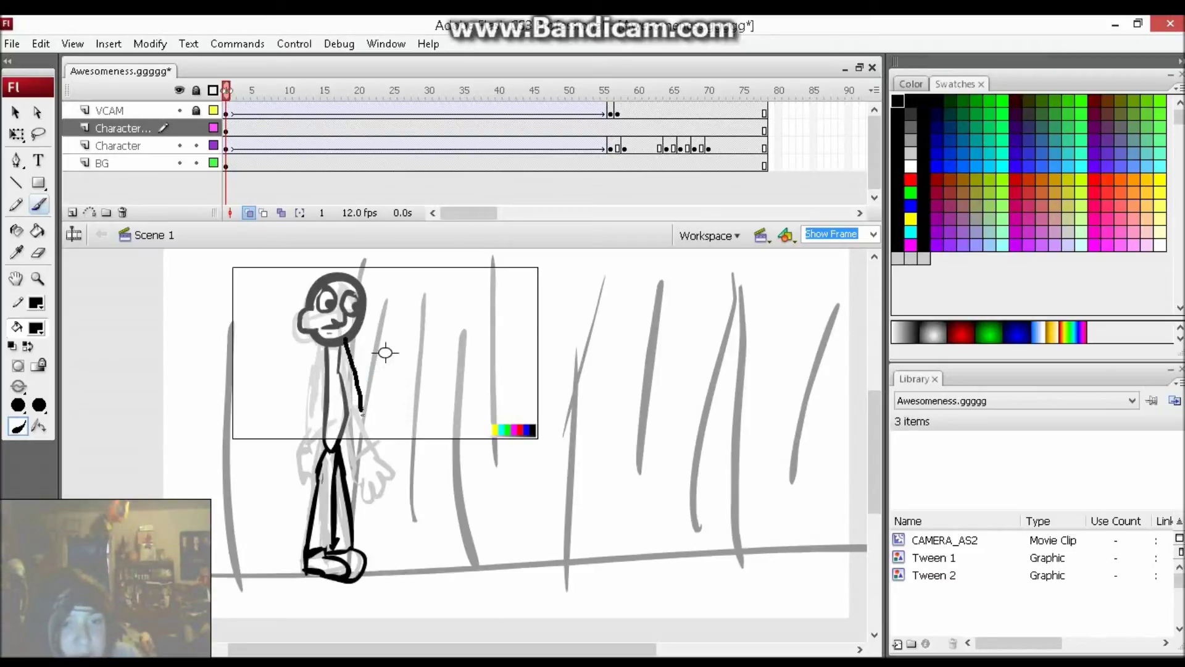
key("ctrl+z")
left_click_drag(343, 340, 371, 423)
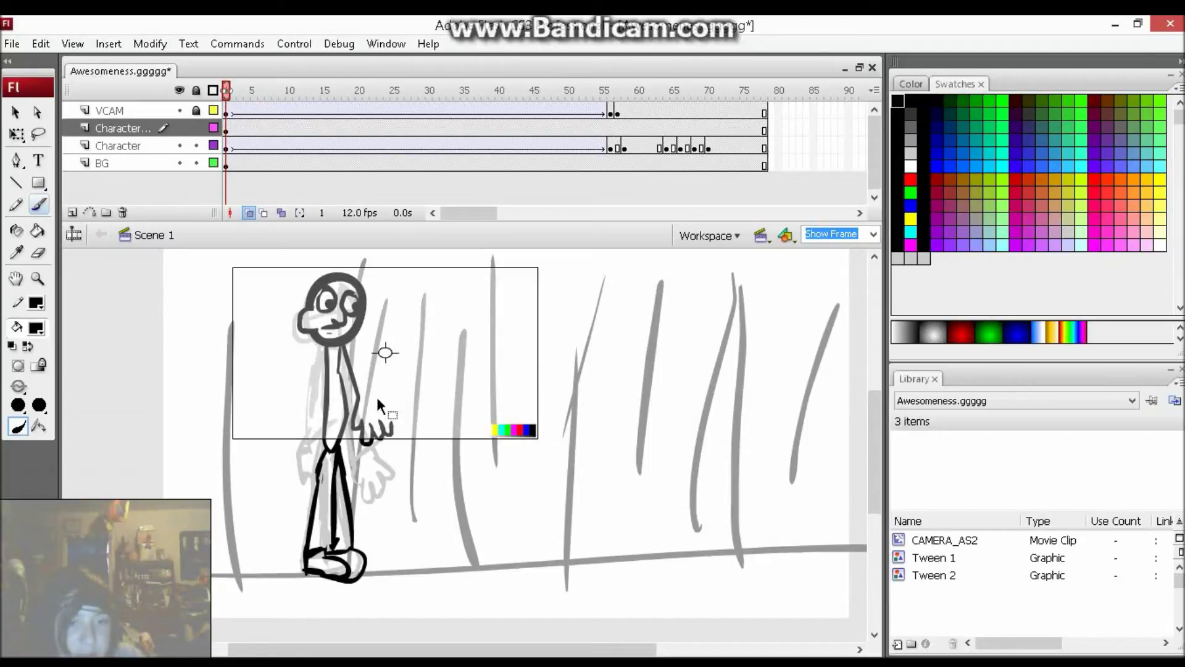
key("ctrl+z")
key("ctrl+z")
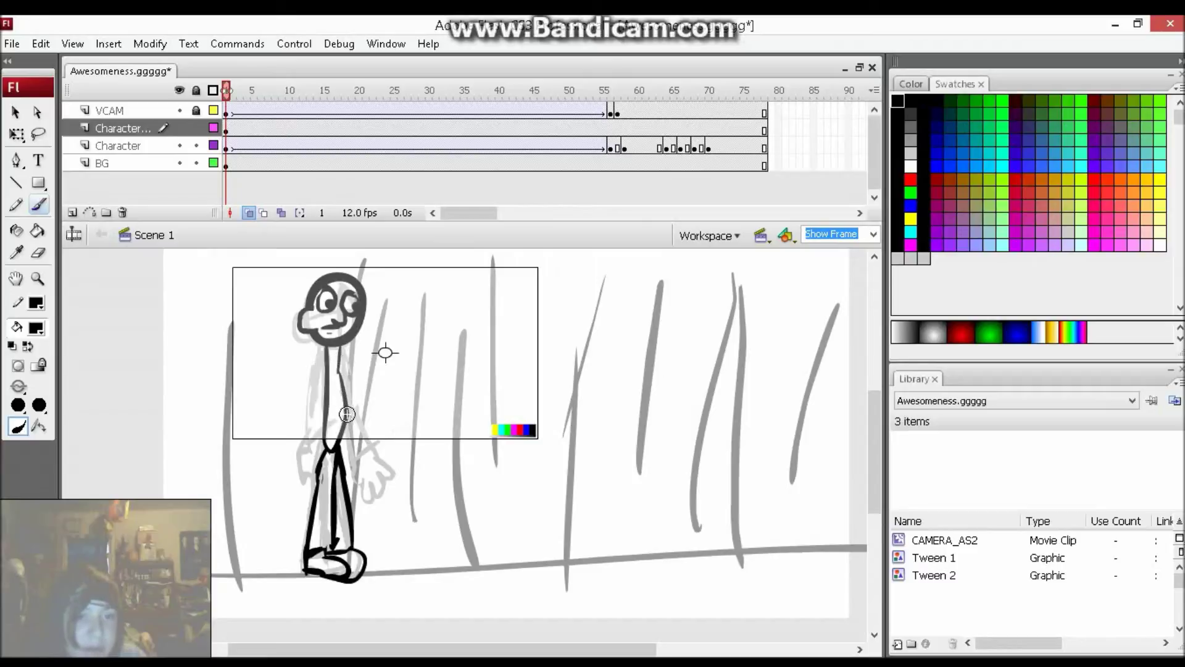
Step: Try tracing the front arm from the shoulder to a large open hand beside the thigh
mouse_move(343, 420)
left_mouse_down()
mouse_move(357, 479)
mouse_move(373, 489)
left_mouse_up()
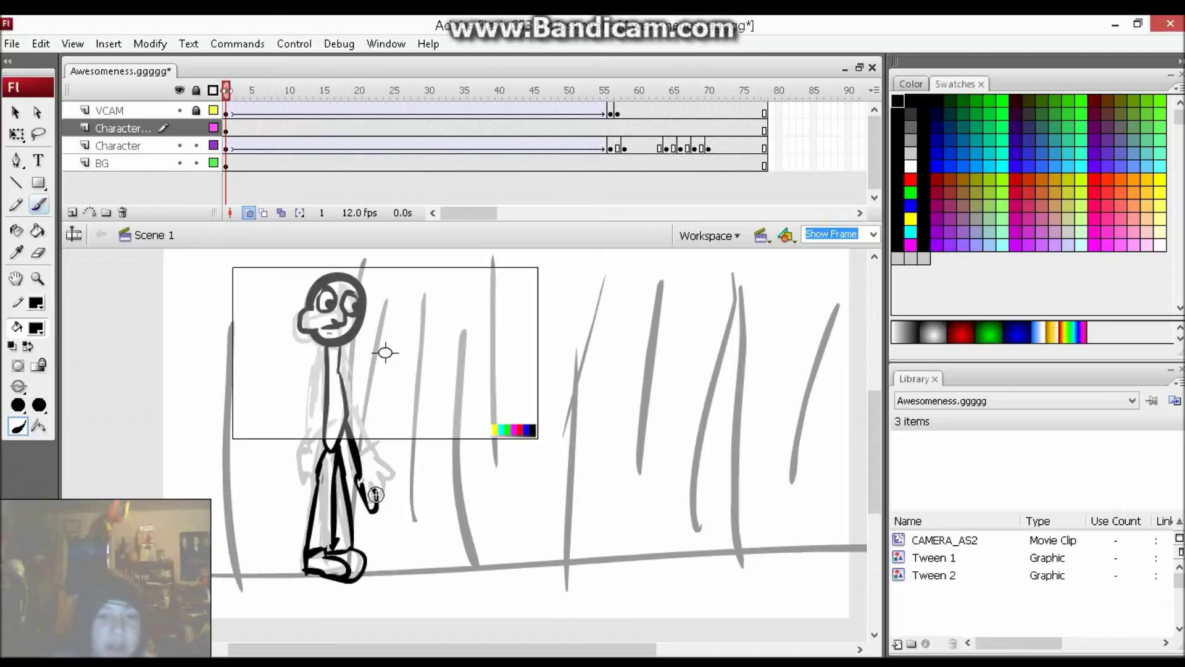
mouse_move(374, 489)
left_mouse_down()
mouse_move(384, 514)
mouse_move(385, 479)
mouse_move(401, 493)
mouse_move(388, 467)
left_mouse_up()
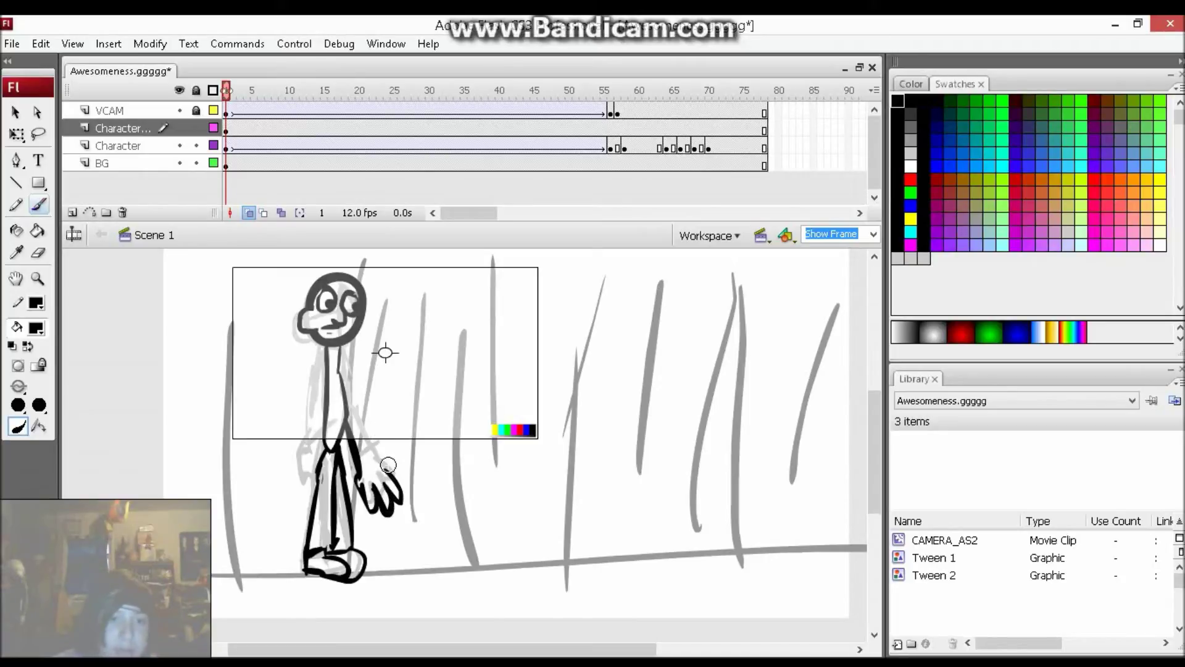
left_click_drag(382, 434, 365, 393)
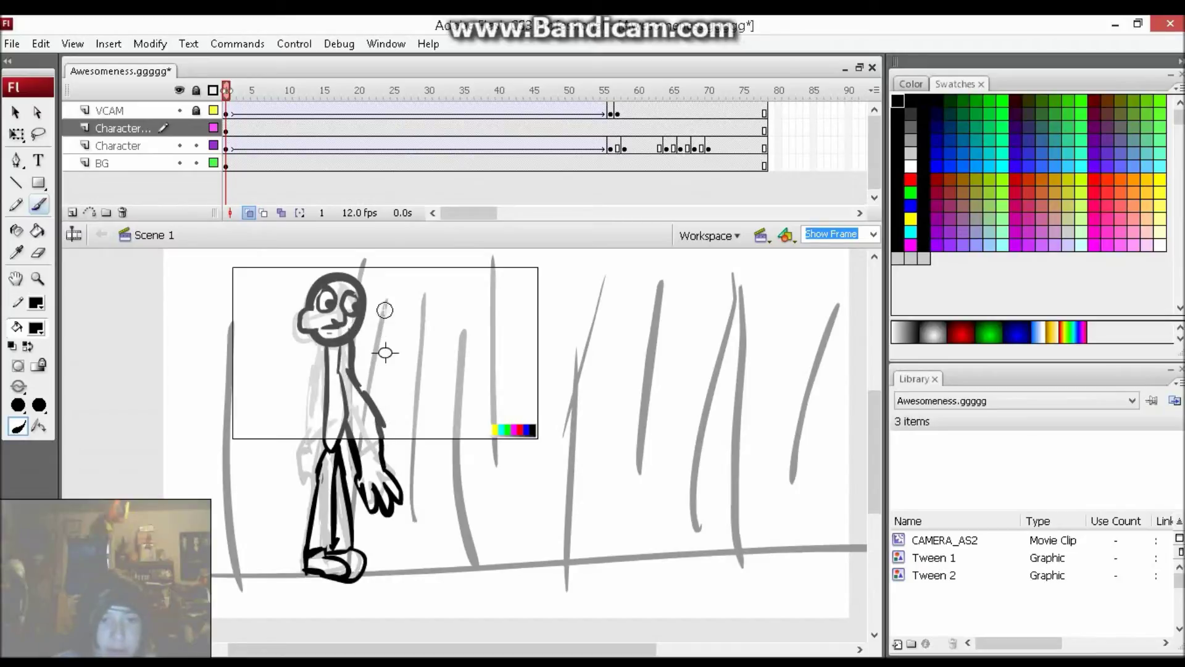
key("ctrl+z")
key("ctrl+z")
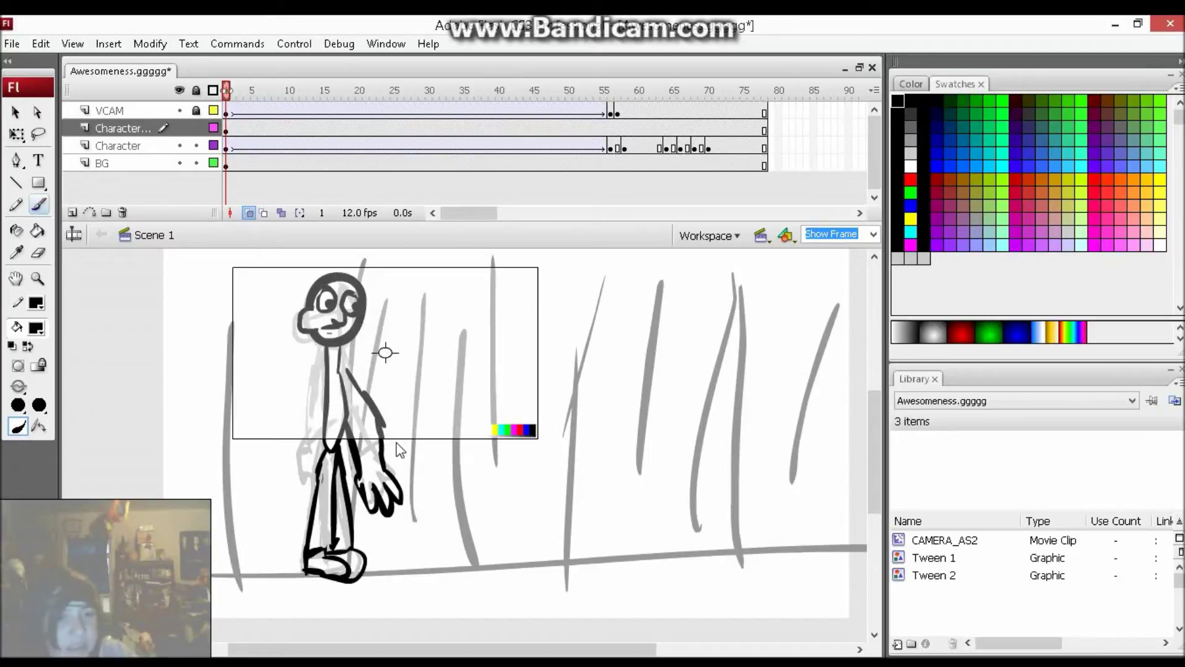
key("ctrl+z")
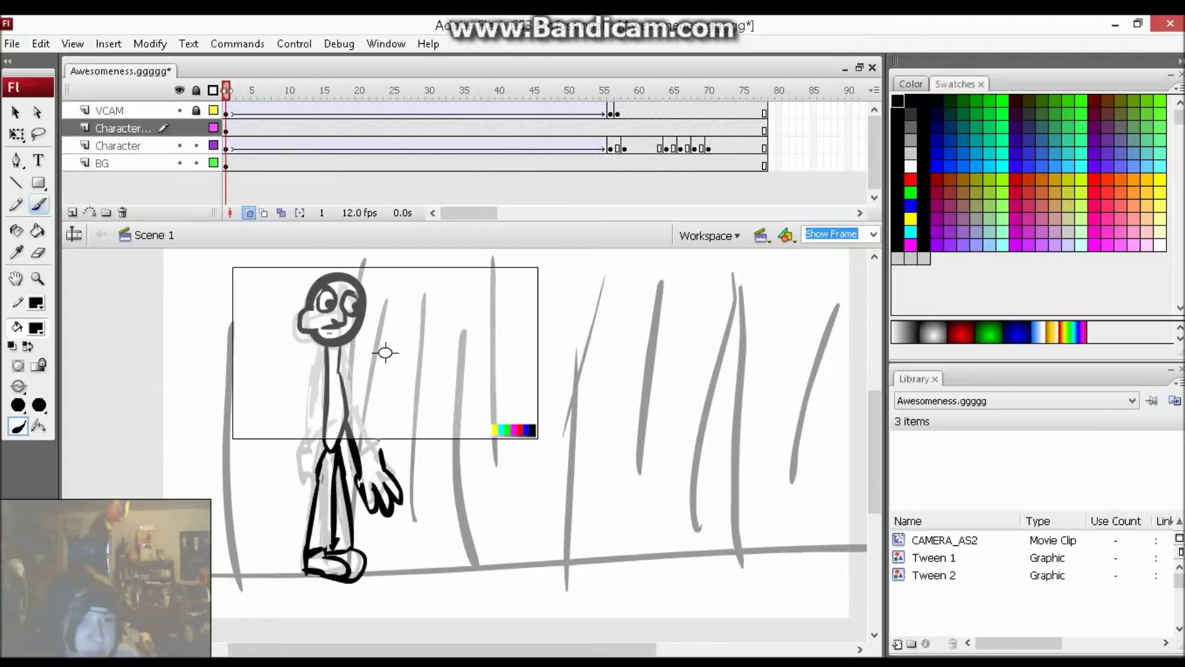
key("ctrl+z")
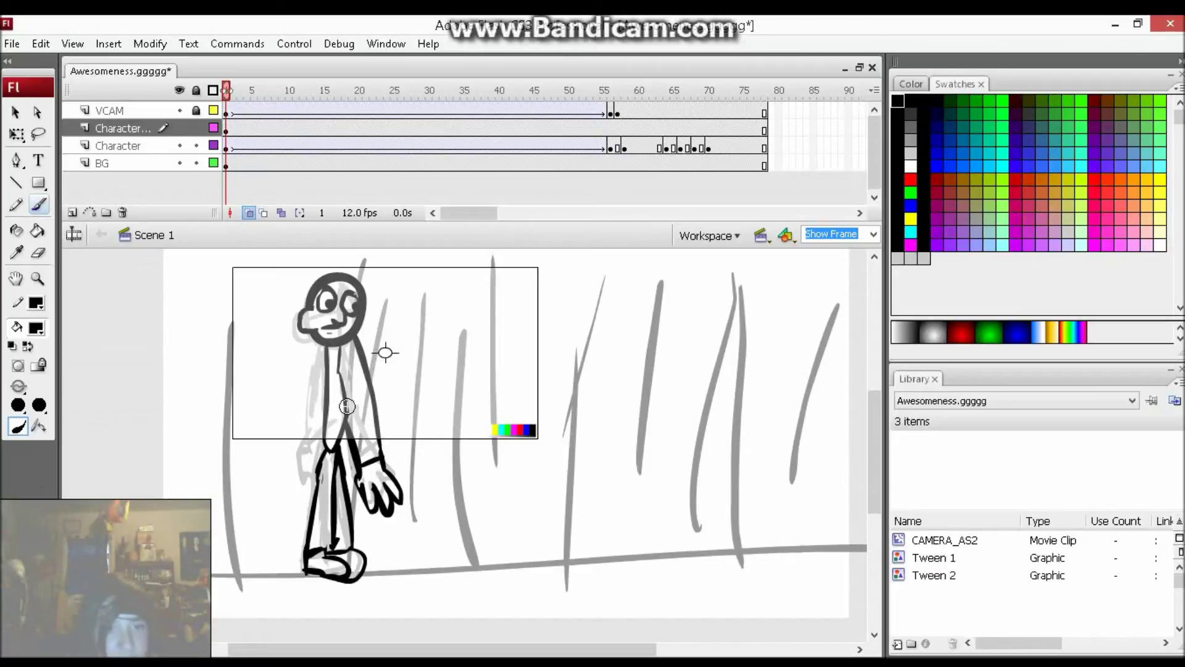
Step: Brush the back arm from the neck down to a spread-fingered hand behind the hip
left_click_drag(314, 347, 316, 418)
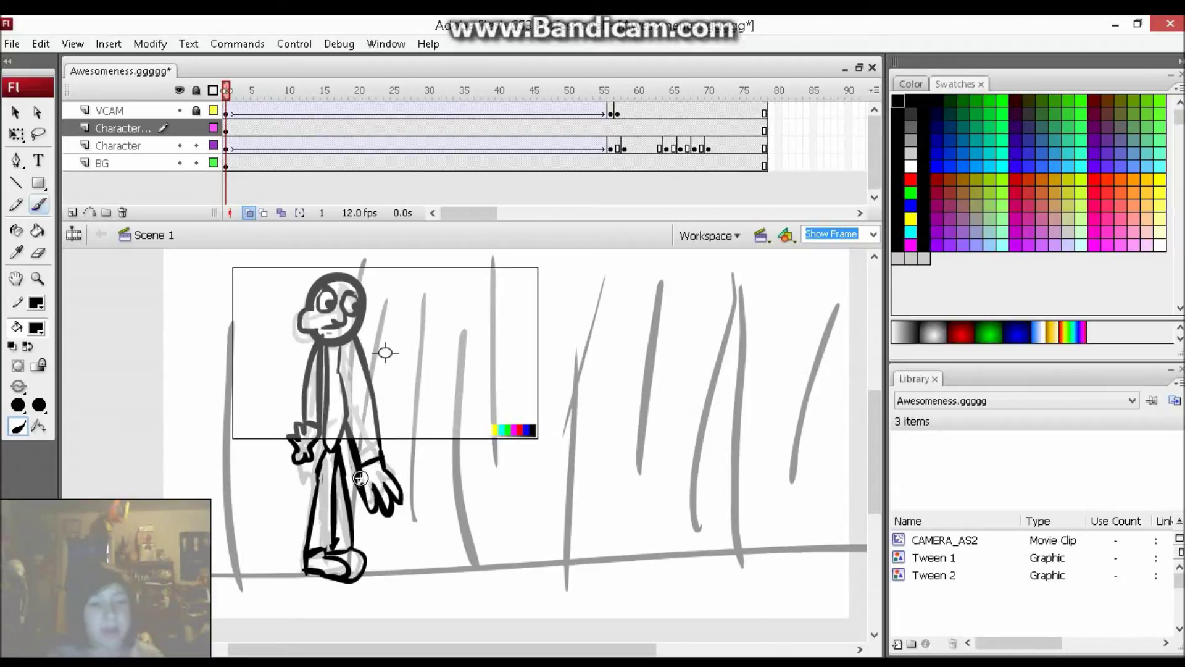
Step: Lock the Character and BG layers and erase the oversized front arm and hand from the line art
key("e")
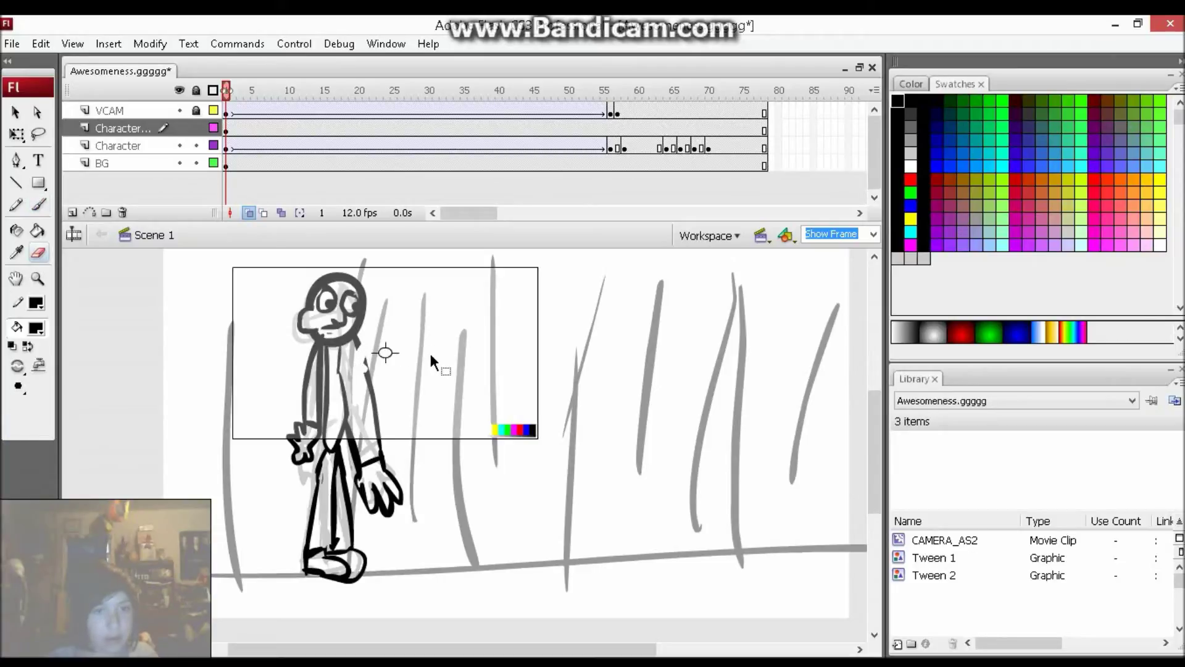
left_click(196, 163)
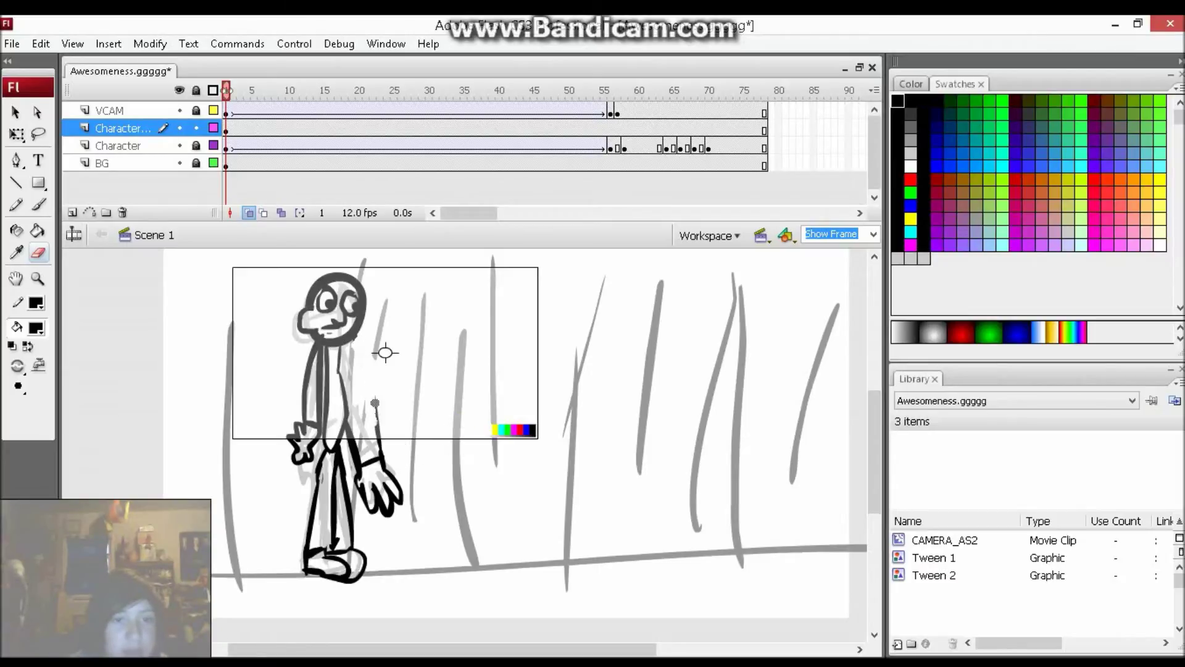
mouse_move(382, 445)
left_mouse_down()
mouse_move(398, 512)
mouse_move(356, 471)
mouse_move(363, 482)
mouse_move(374, 458)
mouse_move(352, 437)
left_mouse_up()
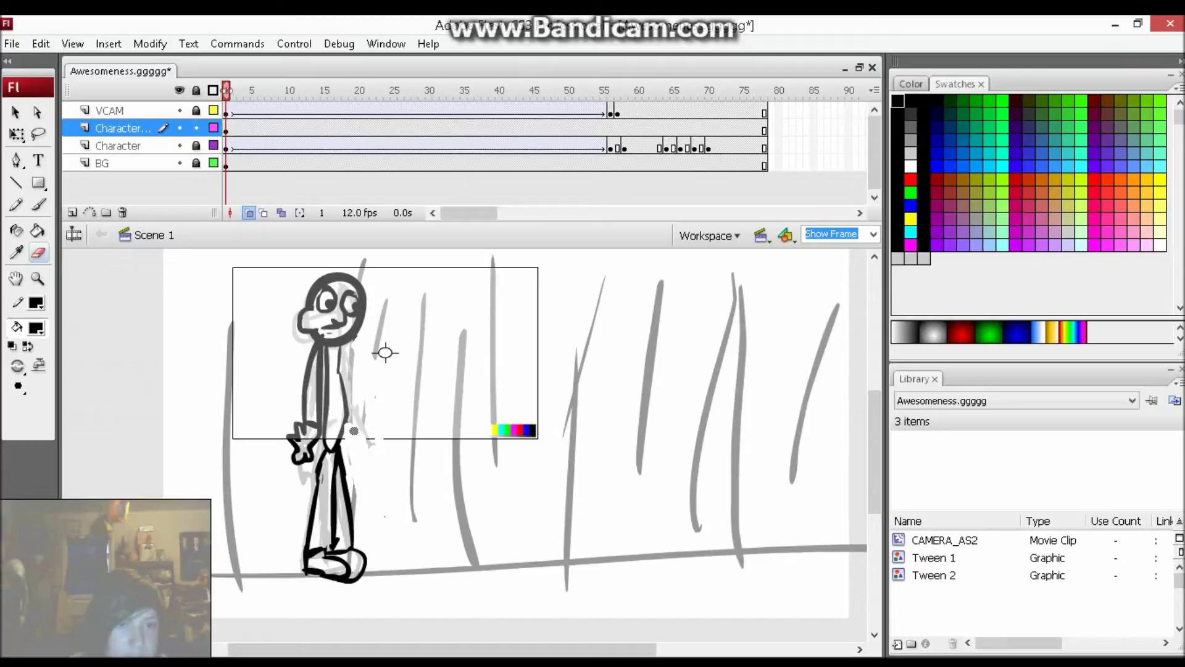
key("ctrl+z")
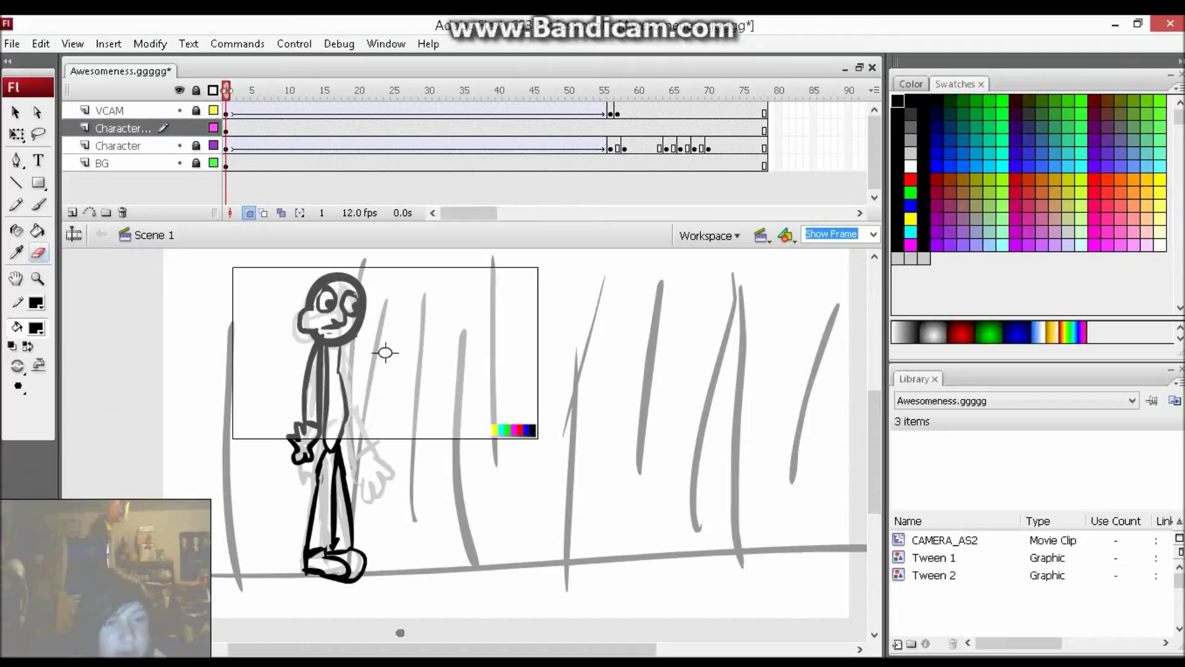
Step: Redraw the front arm closer to the torso with a small hand at the hip
key("b")
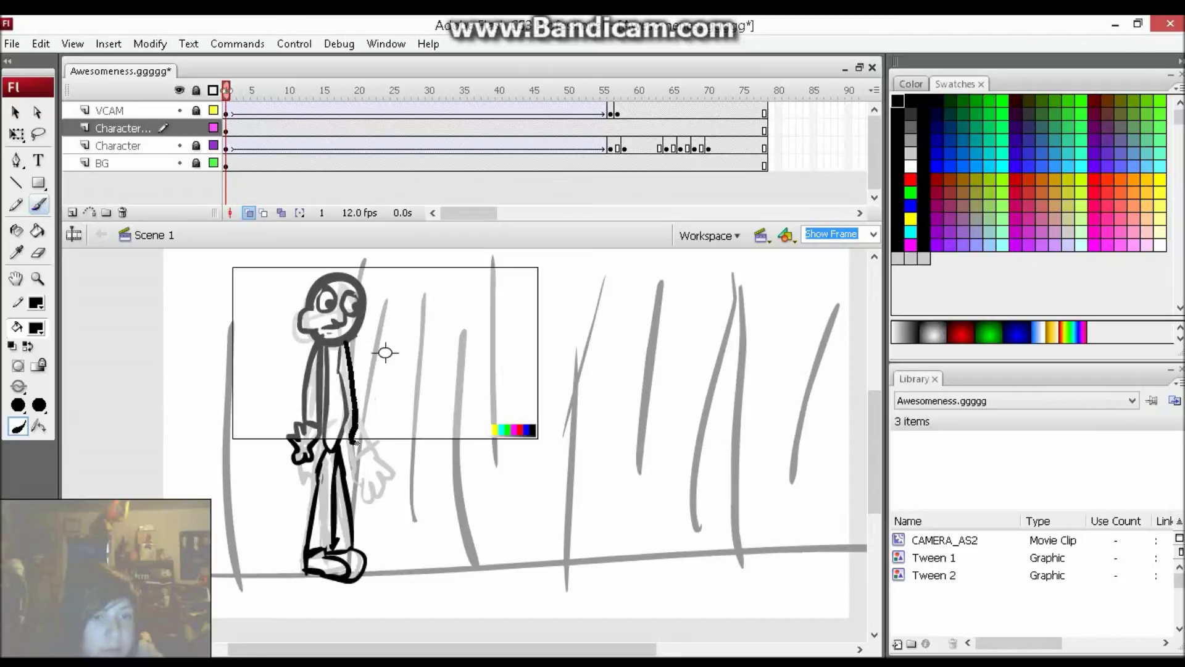
key("ctrl+z")
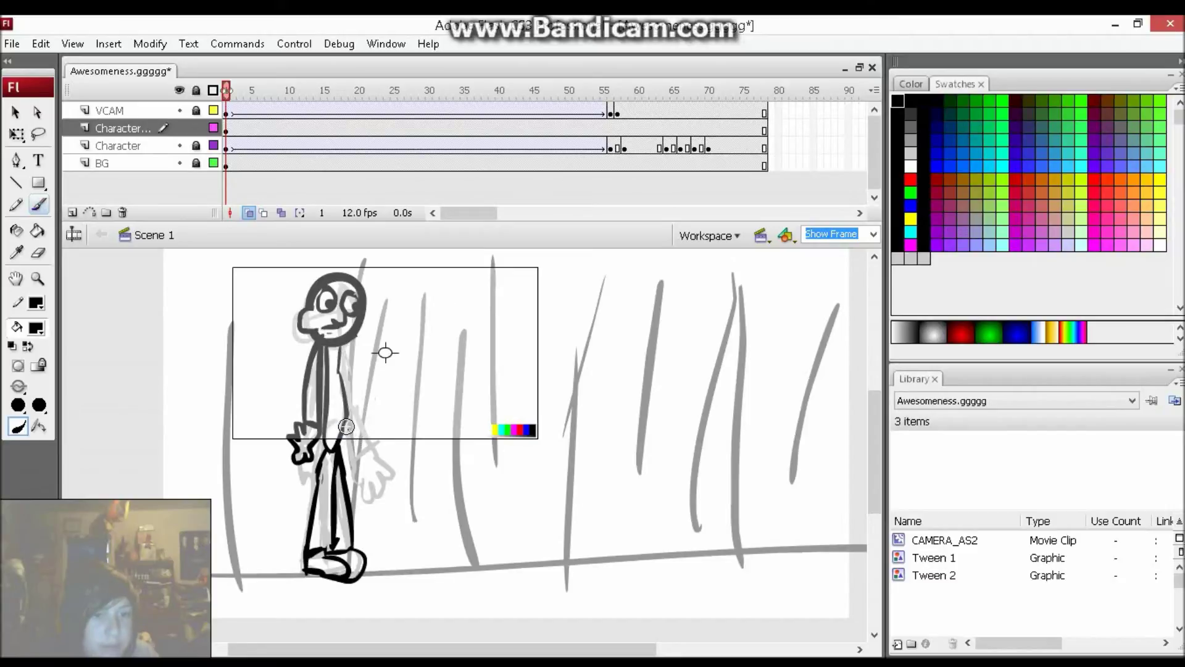
mouse_move(347, 432)
left_mouse_down()
mouse_move(361, 480)
mouse_move(374, 455)
mouse_move(351, 350)
left_mouse_up()
key("ctrl+z")
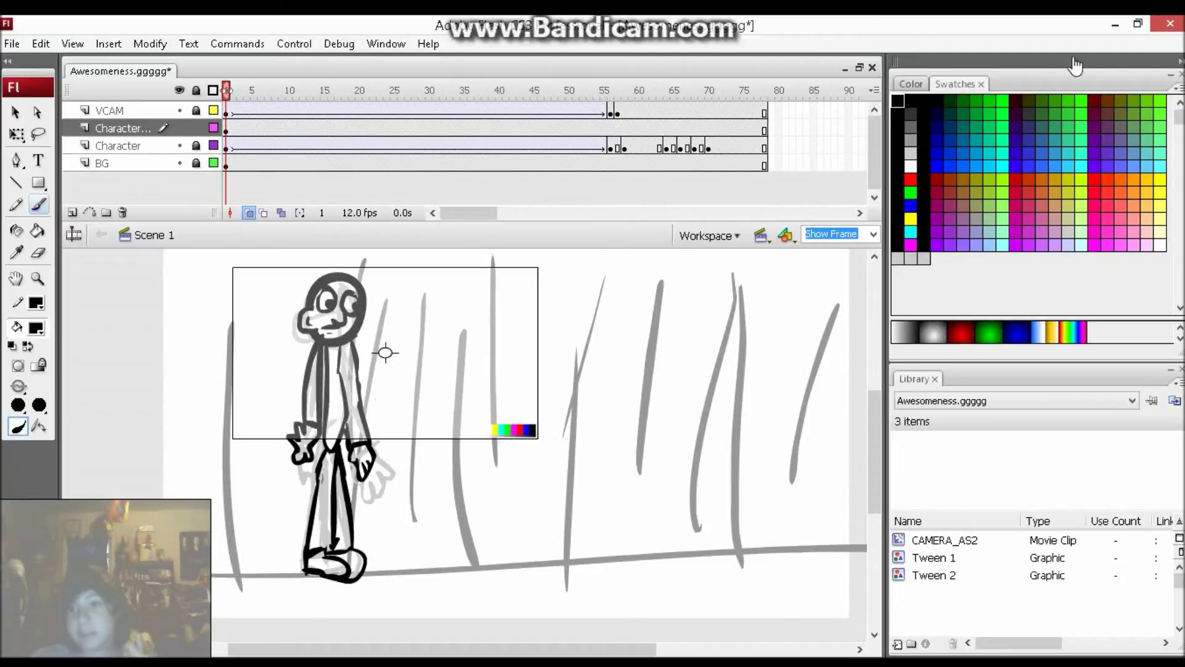
Step: Mix a pale peach skin tone starting from light yellow and save it as a custom swatch
left_click(1165, 232)
left_click(902, 84)
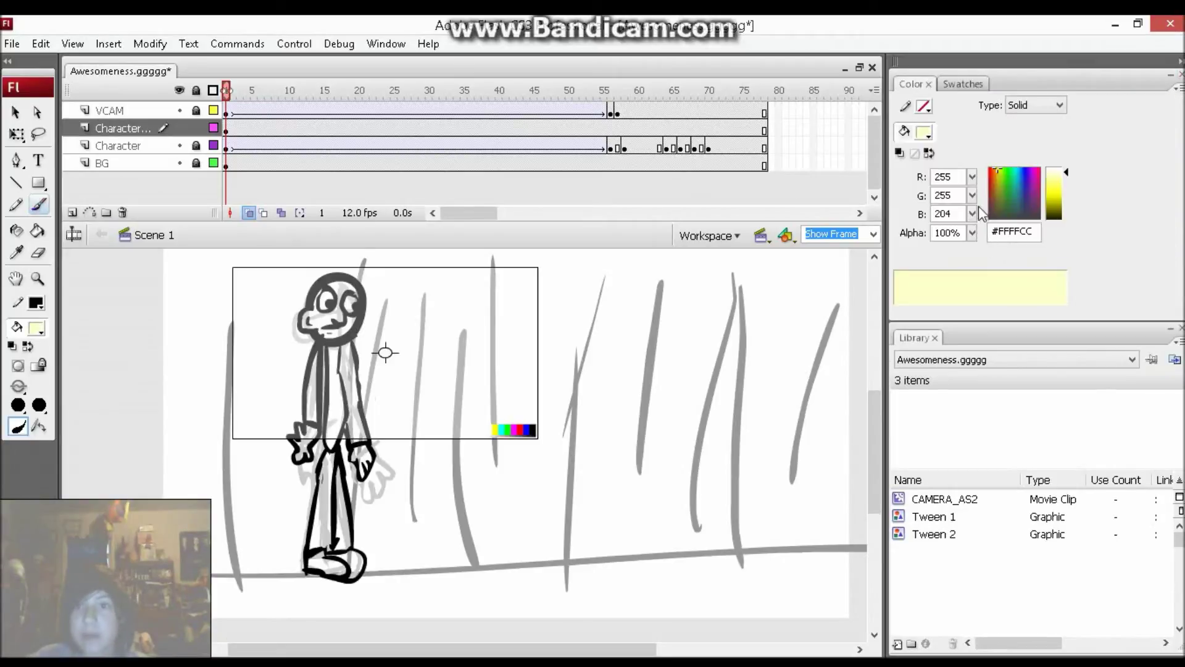
left_click_drag(999, 176, 999, 168)
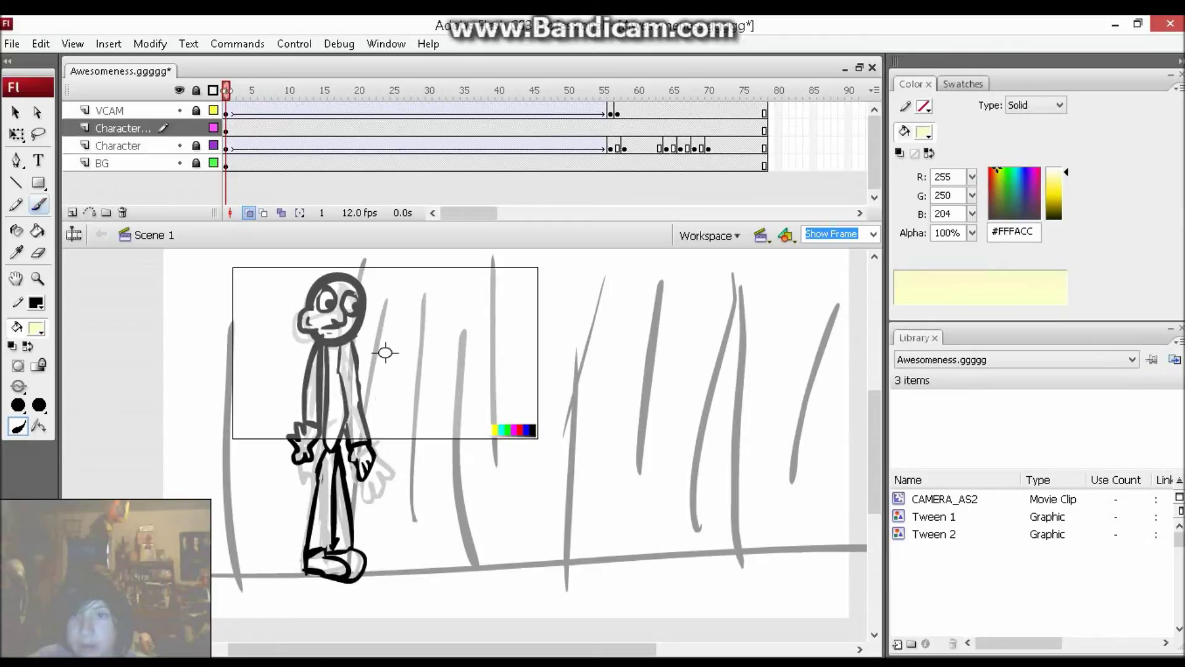
left_click(959, 84)
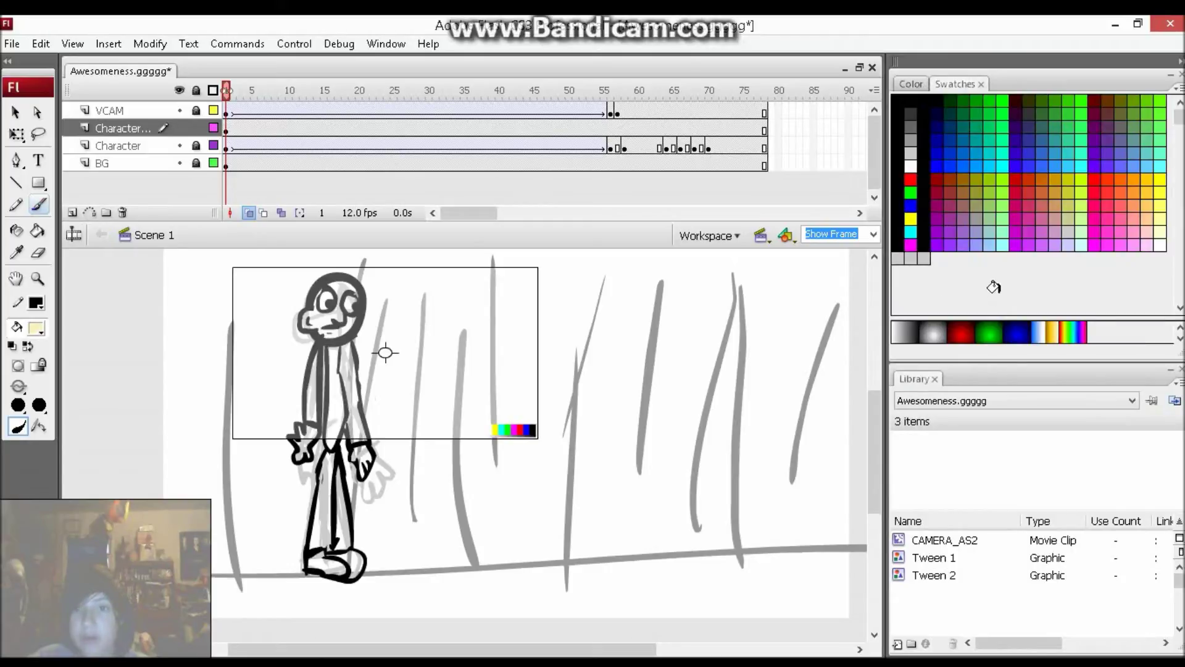
left_click(1003, 301)
Step: Paint both of the character's hands and the face with the pale skin tone
left_click_drag(303, 443, 309, 454)
left_click_drag(361, 454, 366, 466)
mouse_move(312, 318)
left_mouse_down()
mouse_move(334, 324)
mouse_move(330, 288)
left_mouse_up()
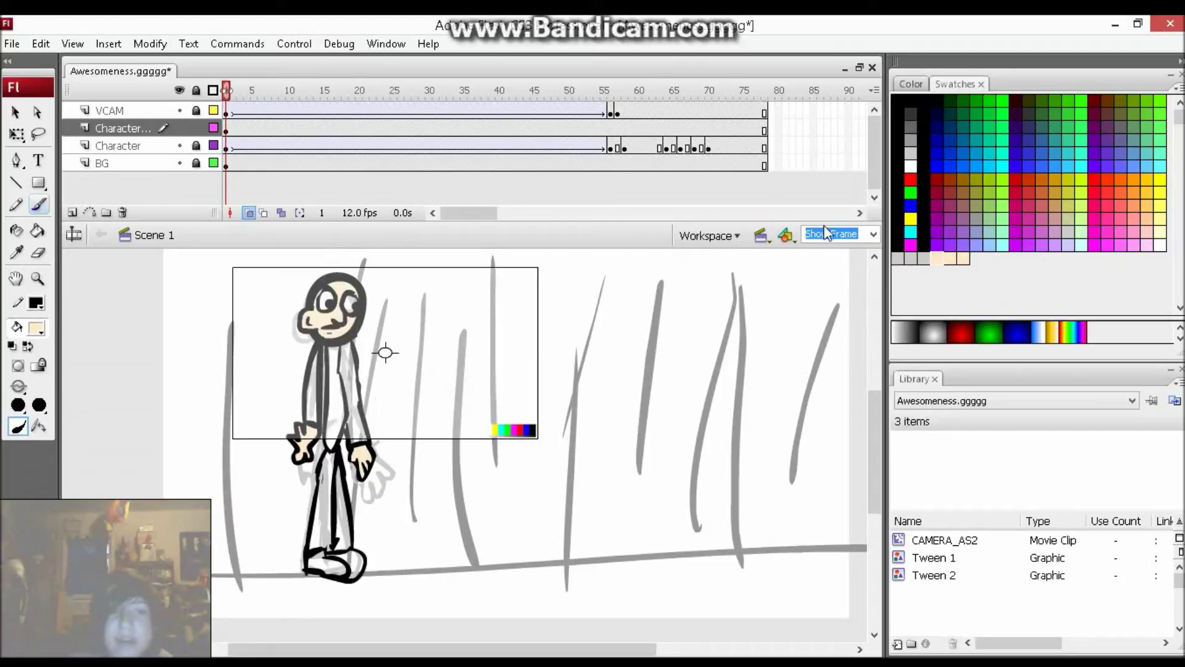
Step: Save a dark brown as a custom swatch and brush swept hair onto the top of the character's head
left_click(1108, 102)
left_click(1061, 285)
left_click(1061, 286)
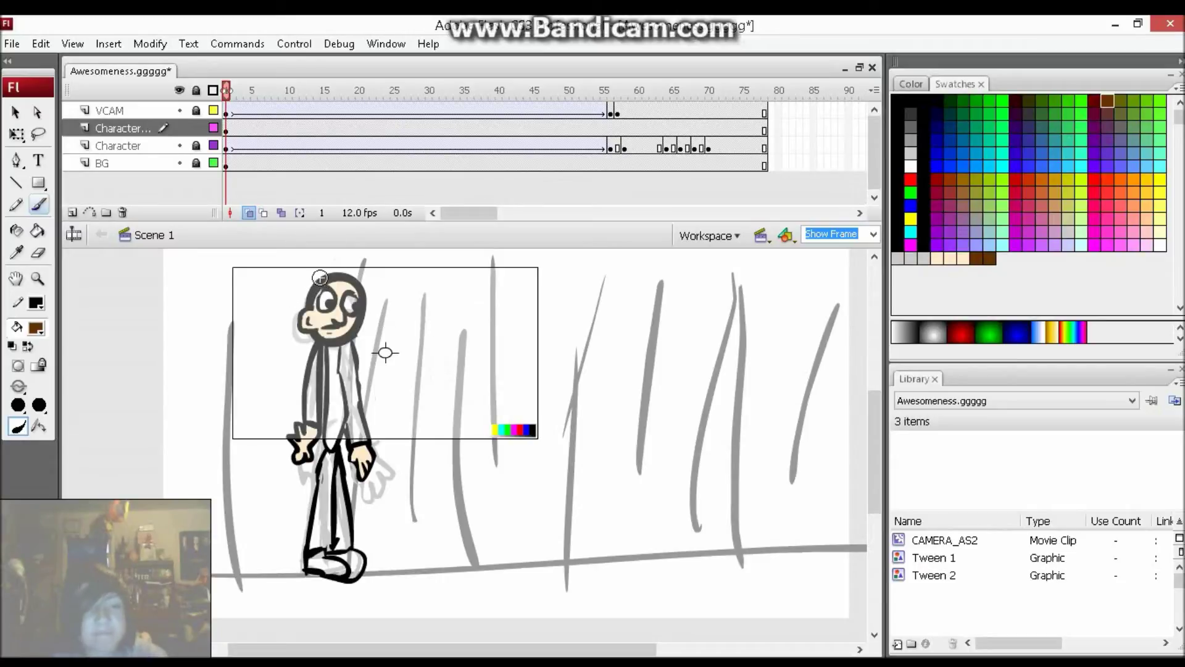
key("ctrl+shift+v")
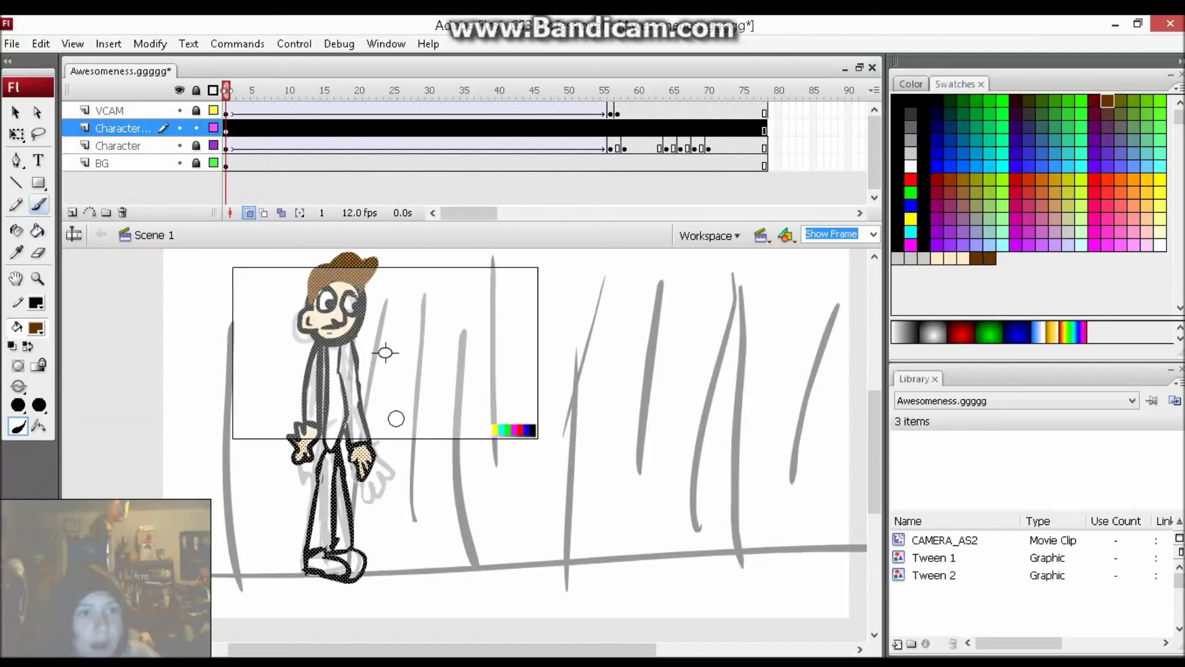
Step: Select the character's clean artwork and move it slightly down so the hair sits inside the camera frame
key("v")
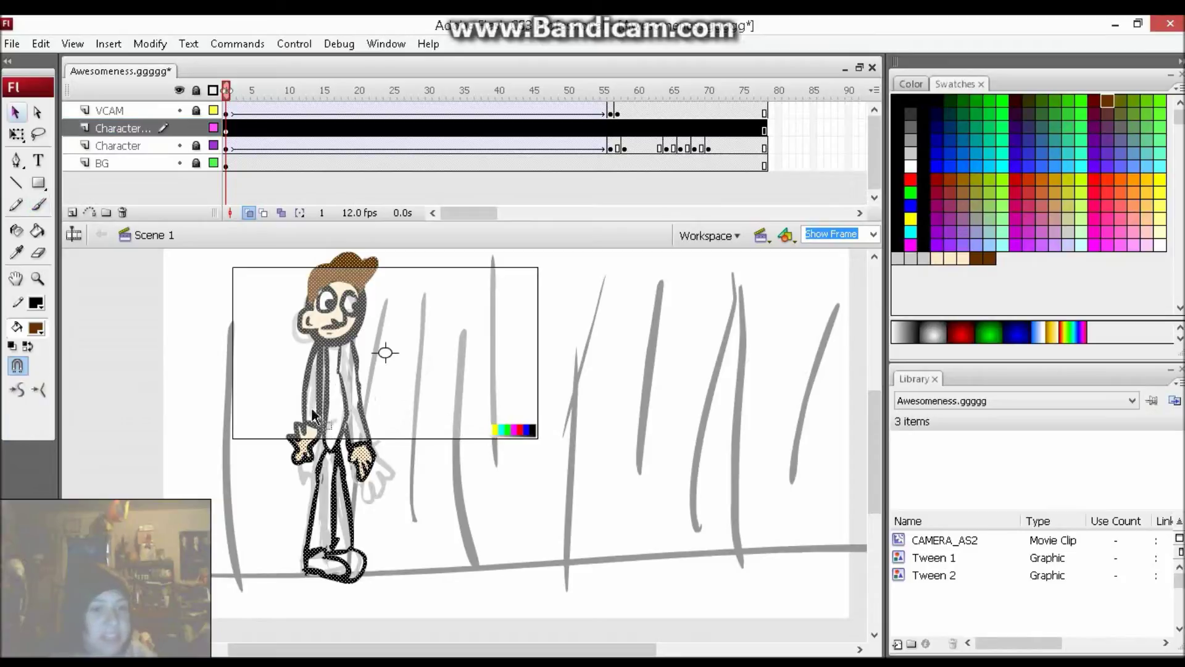
left_click(349, 403)
left_click(348, 408)
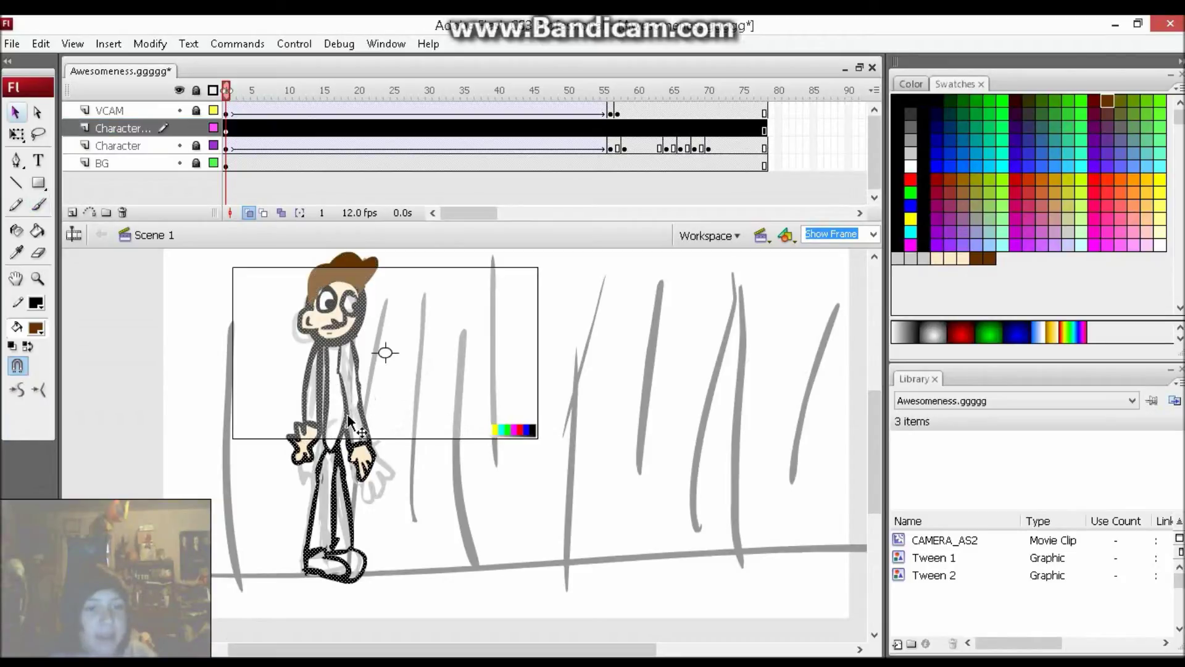
left_click(240, 147)
left_click(253, 129)
left_click_drag(344, 334, 348, 360)
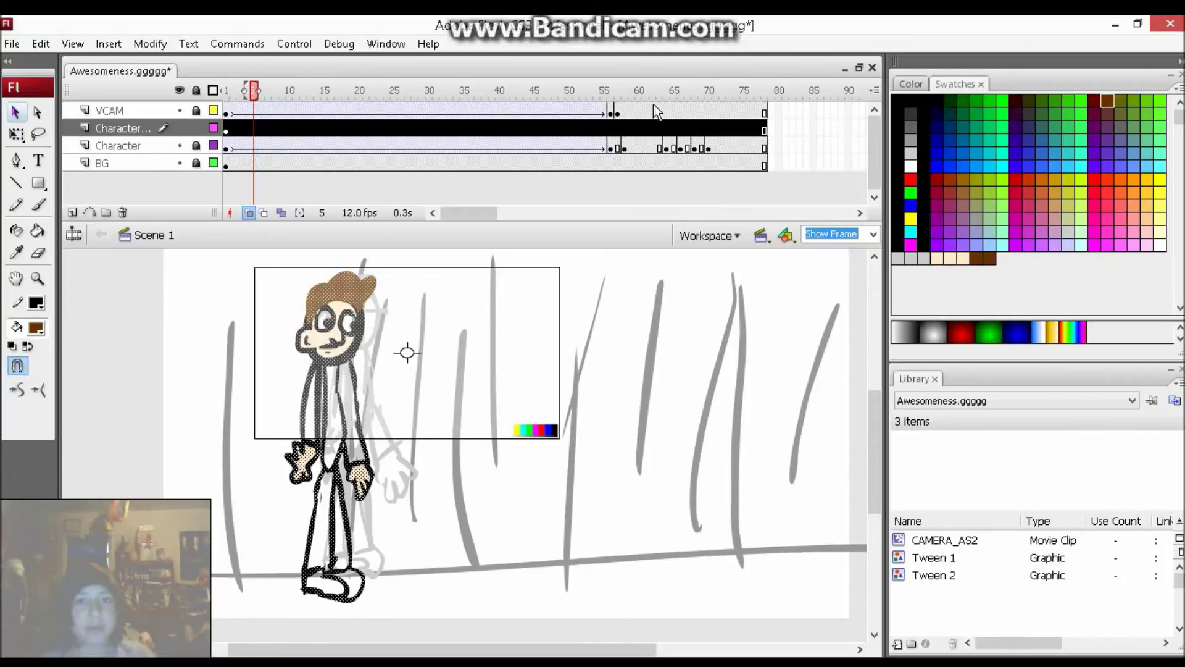
Step: Check the rough poses at frames 66 and 57 against the clean drawing and return to frame 1
left_click(679, 90)
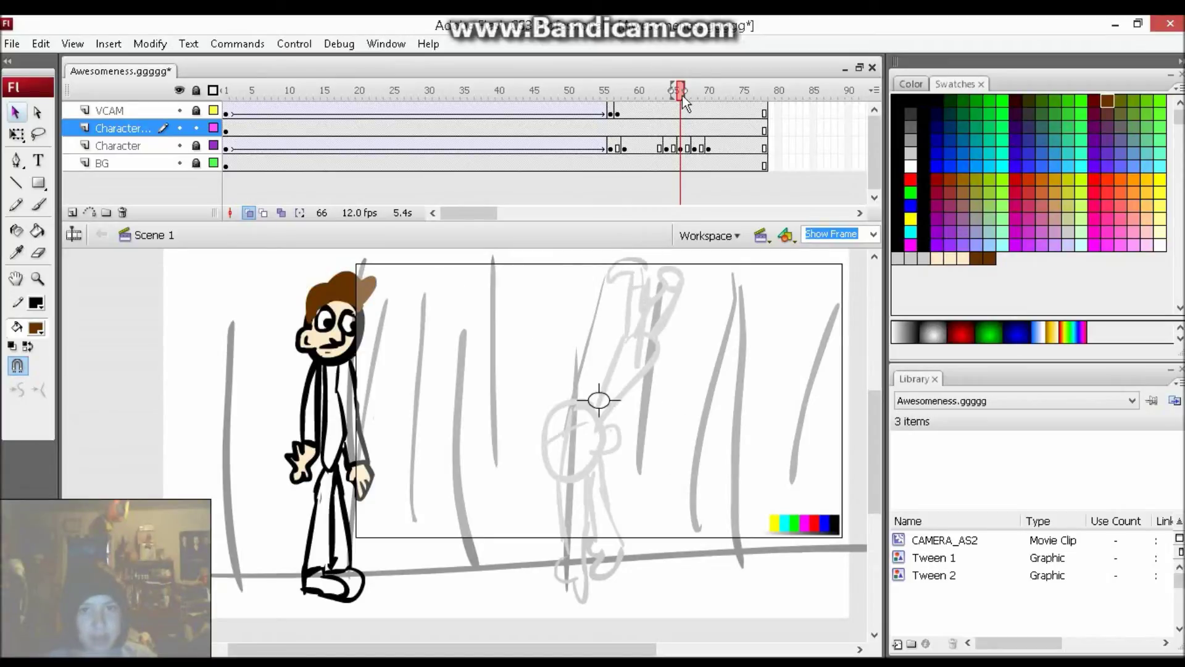
left_click_drag(679, 91, 615, 128)
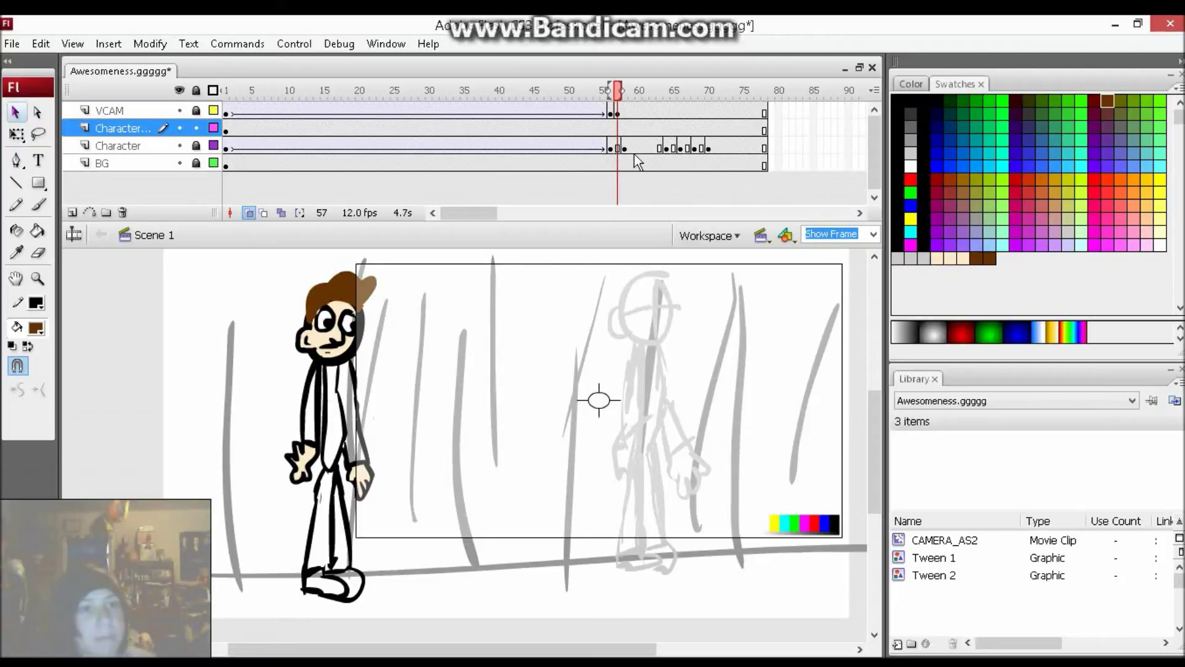
left_click(226, 94)
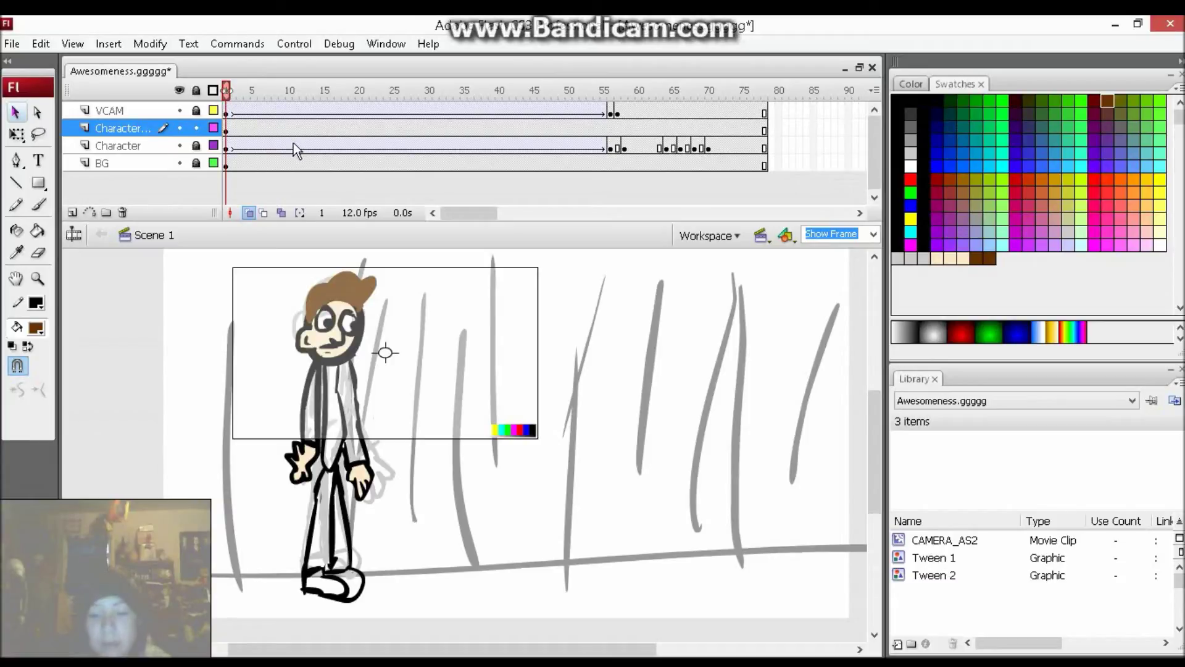
Step: Set the fill colour to black and save it as a custom swatch
left_click(318, 312)
key("k")
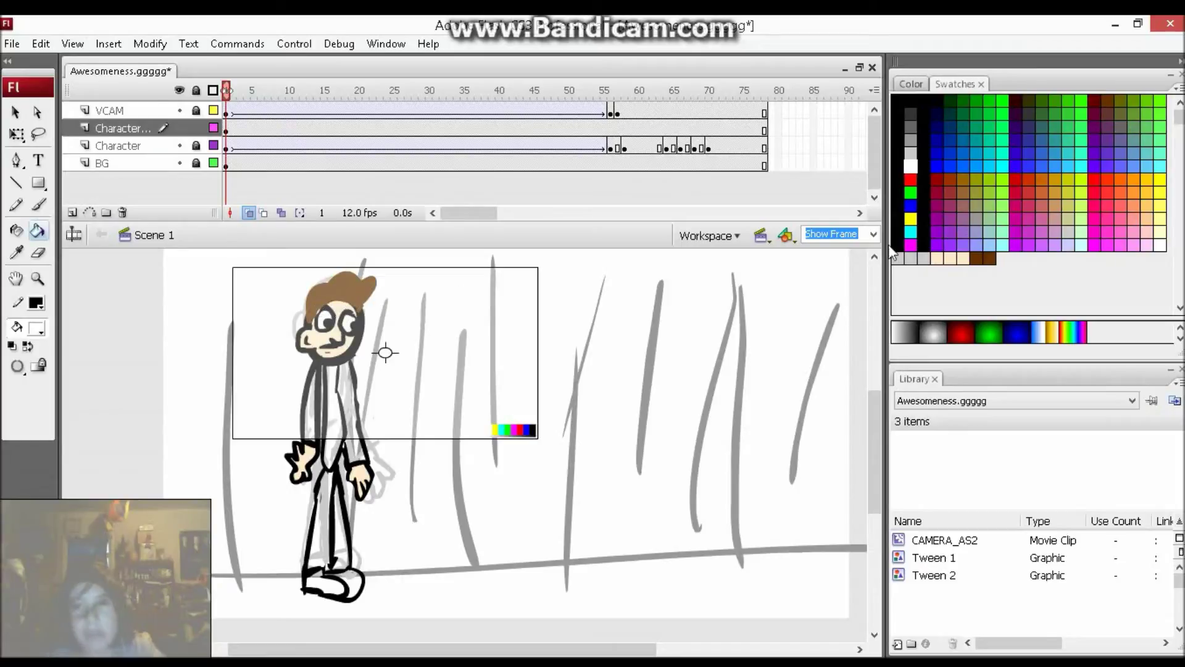
left_click(900, 99)
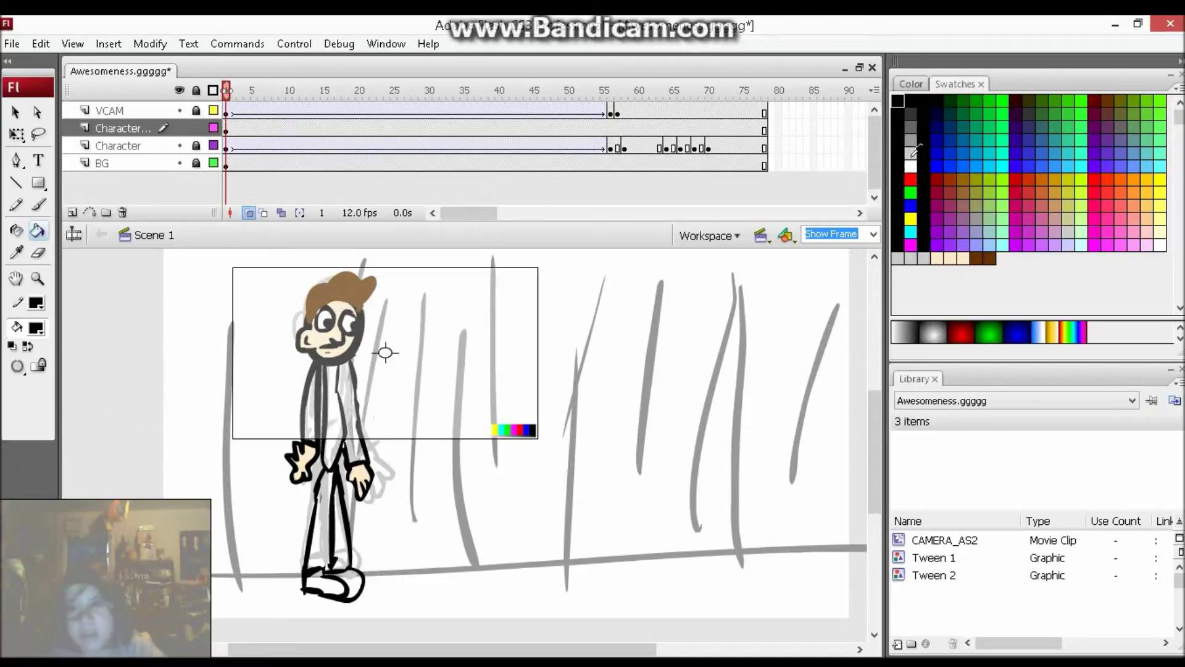
key("b")
left_click(981, 282)
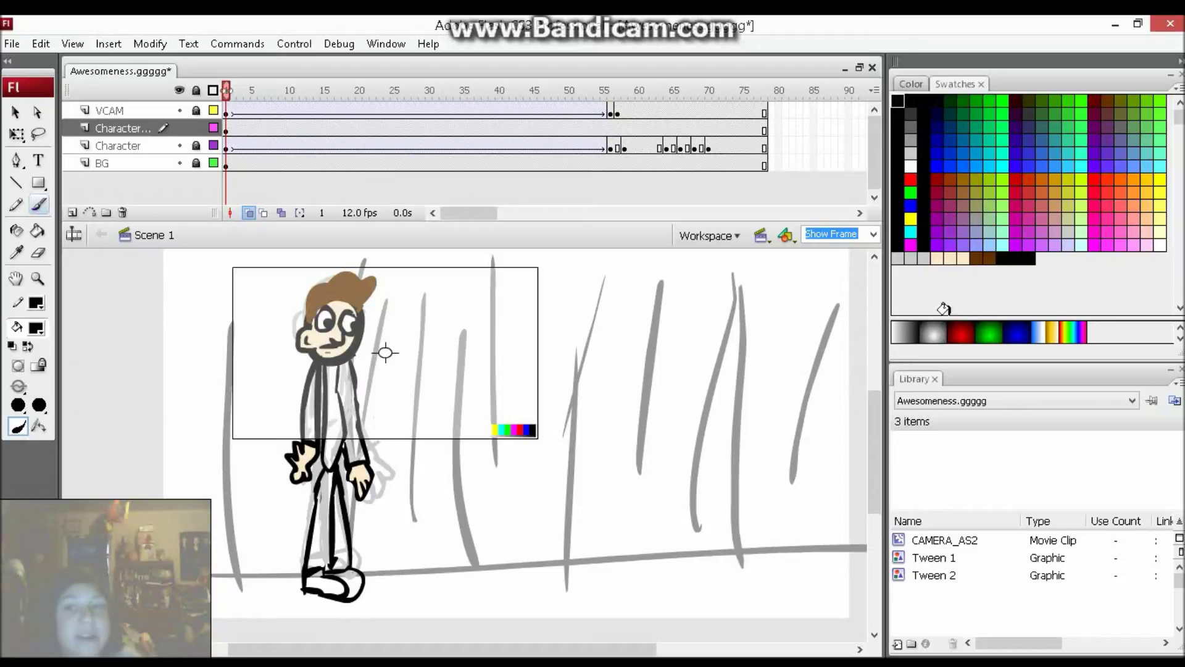
Step: Preview the rough walk over the opening frames and return to frame 1
mouse_move(238, 91)
left_mouse_down()
mouse_move(716, 92)
mouse_move(233, 92)
mouse_move(247, 93)
left_mouse_up()
left_click_drag(266, 145, 225, 229)
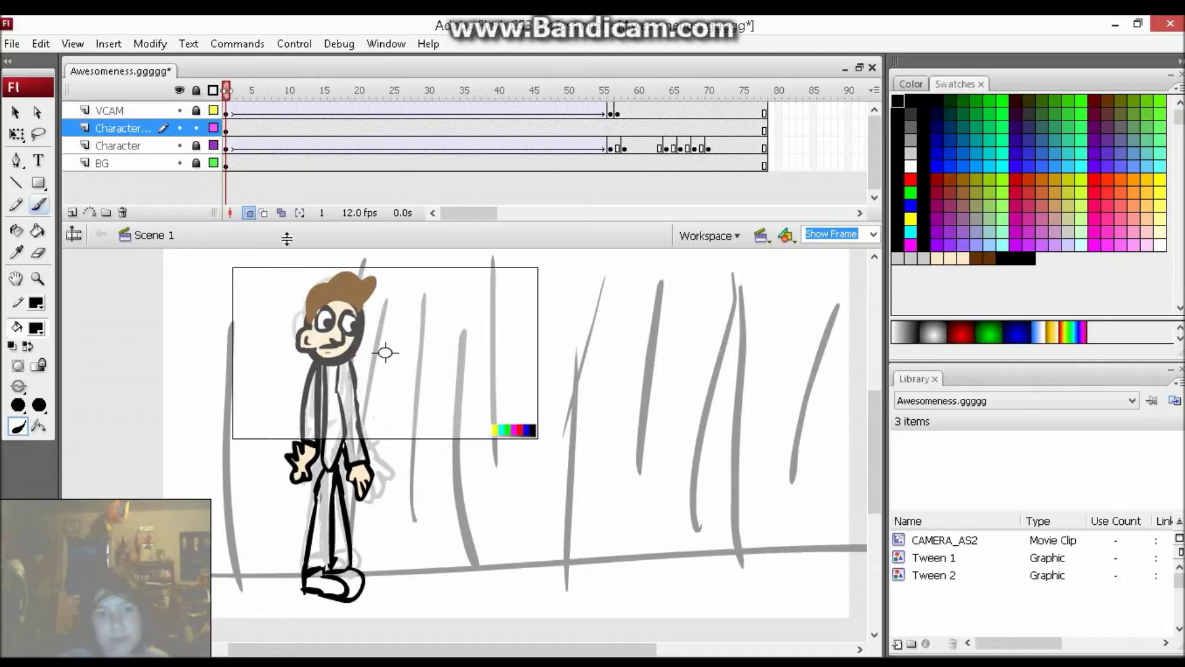
key("Return")
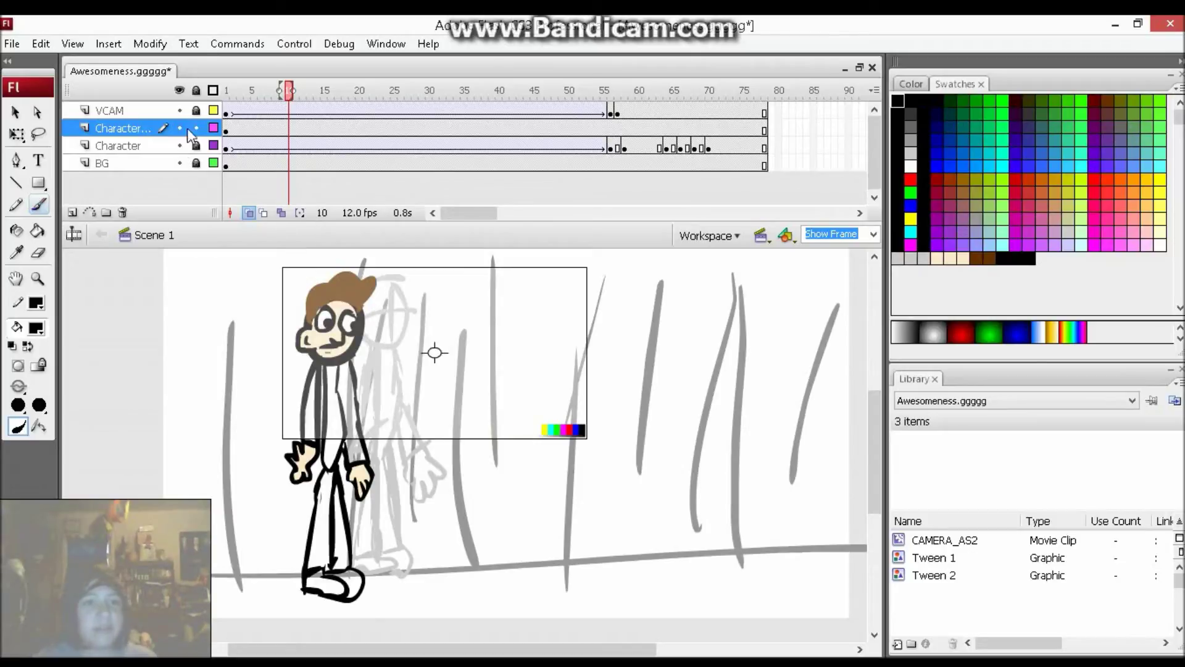
left_click(226, 93)
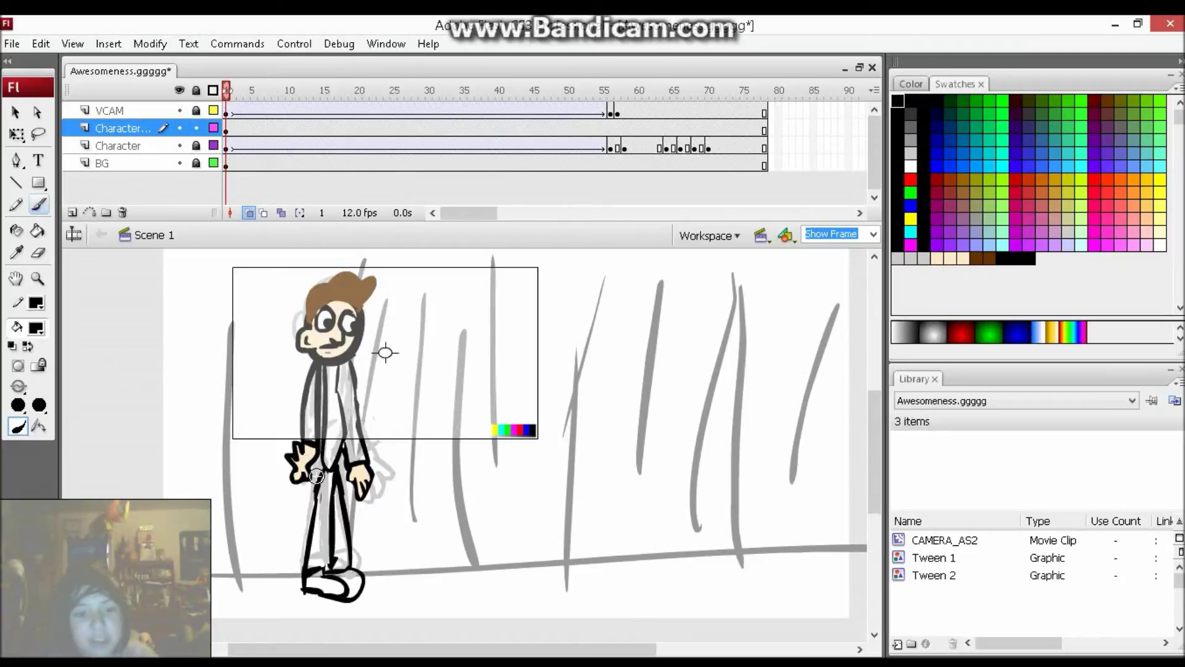
Step: Lighten the saved hair brown to #A05001 and fill the jacket's torso and both sleeves with it
left_click(977, 259)
left_click(910, 84)
left_click_drag(1070, 216, 1059, 211)
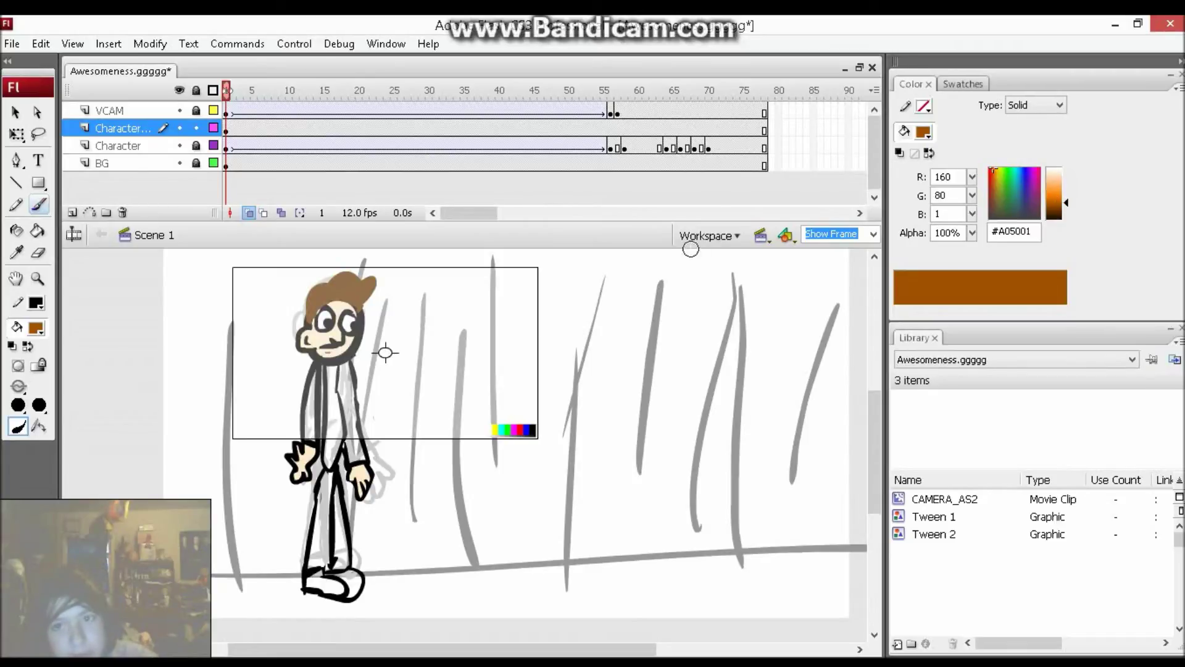
key("k")
left_click(326, 410)
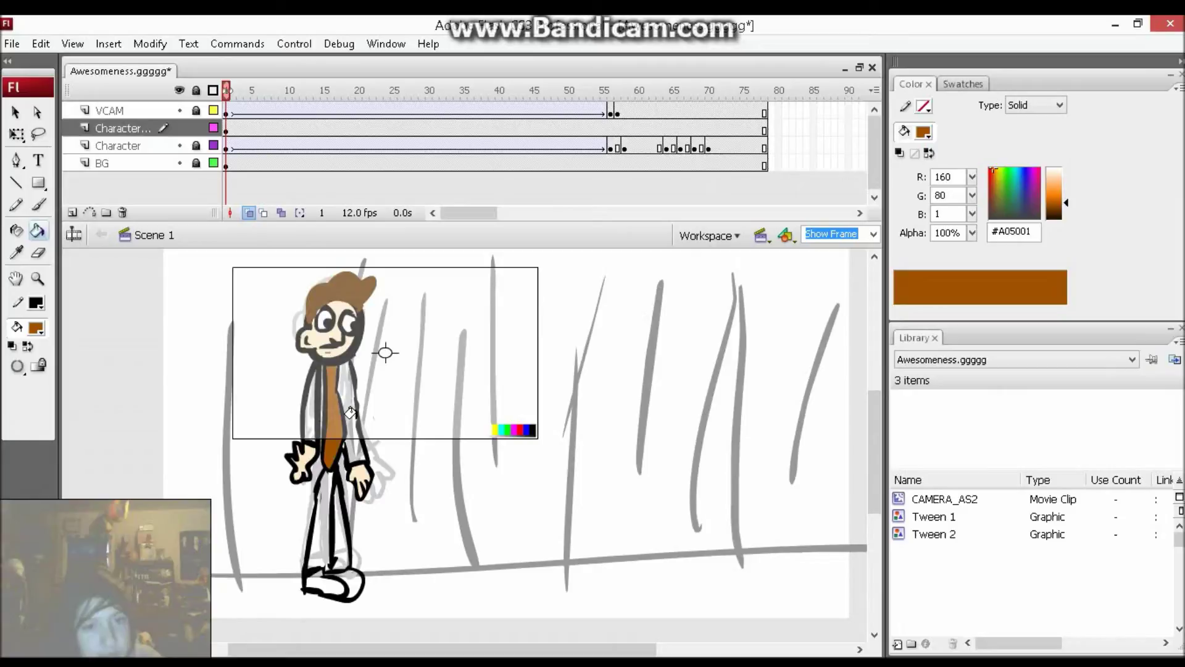
left_click(350, 413)
left_click(307, 407)
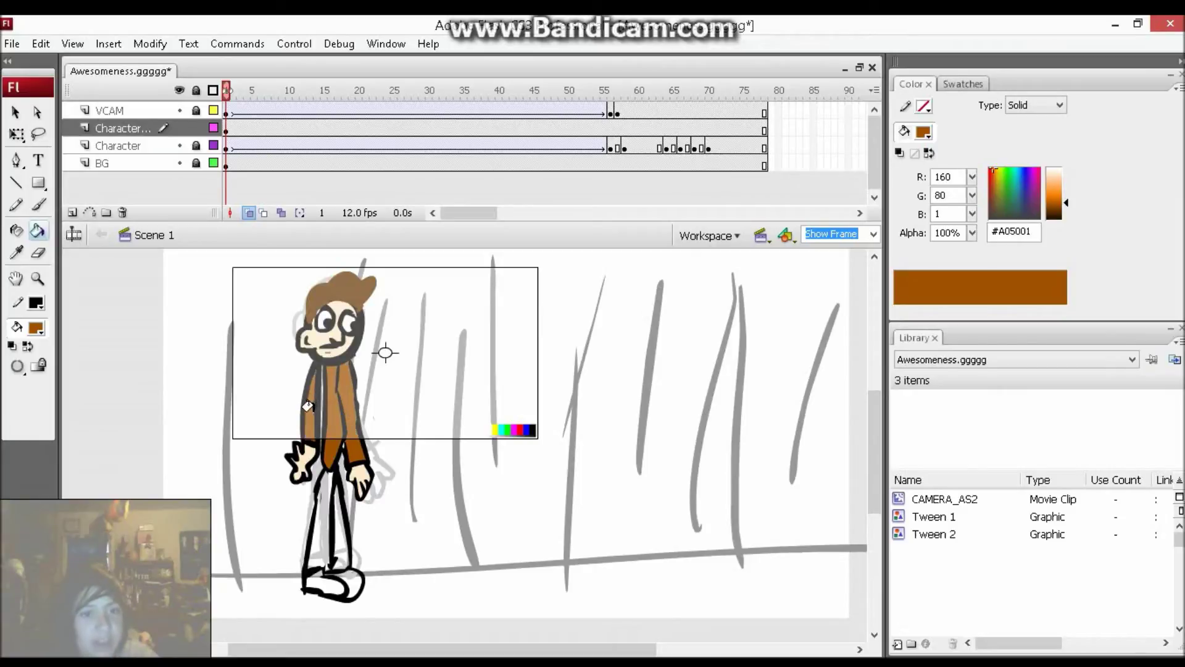
Step: Try to sample the jacket's brown with the Eyedropper while the black line art is selected
key("v")
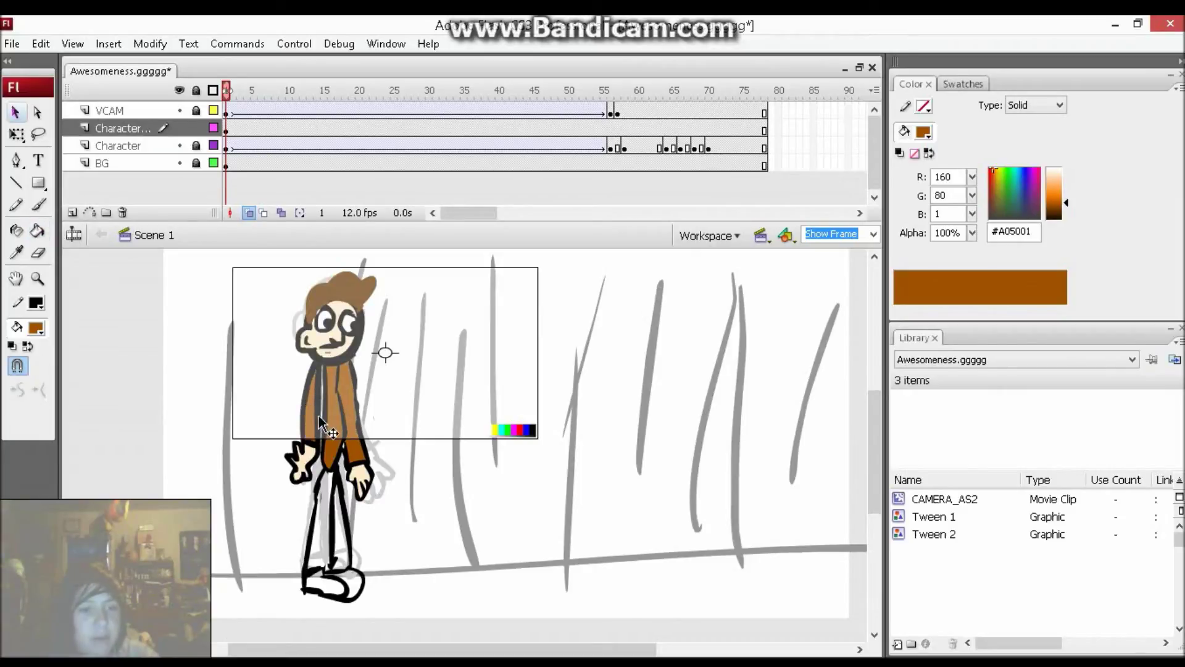
double_click(320, 426)
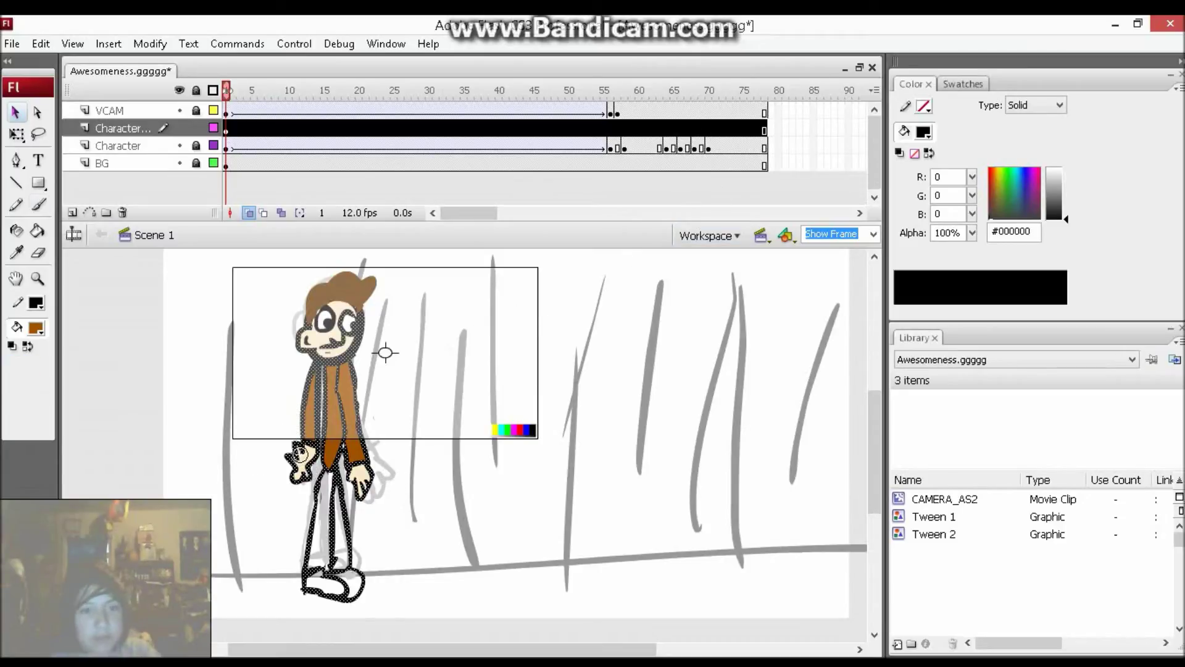
key("b")
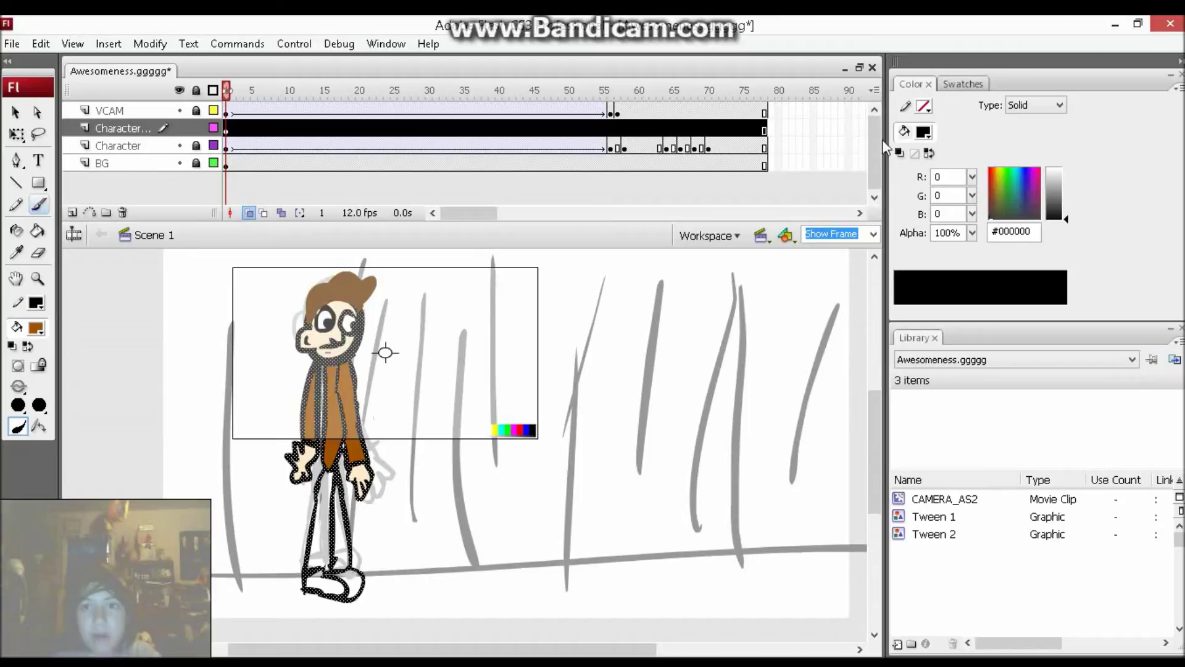
left_click(962, 84)
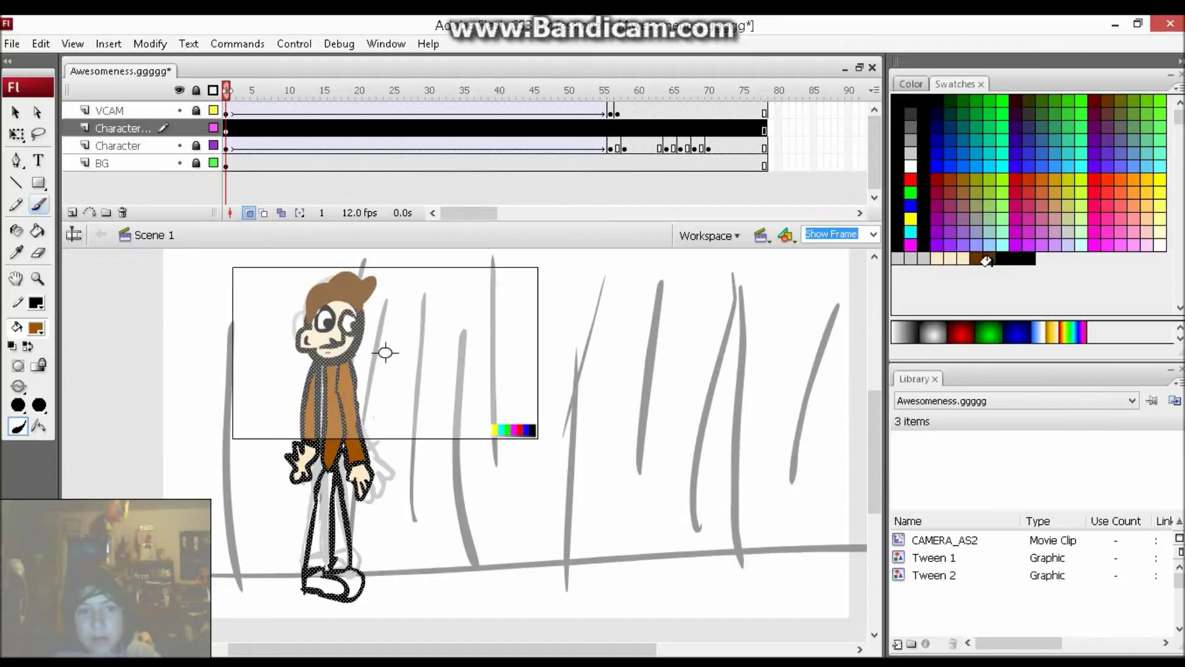
key("i")
left_click(327, 407)
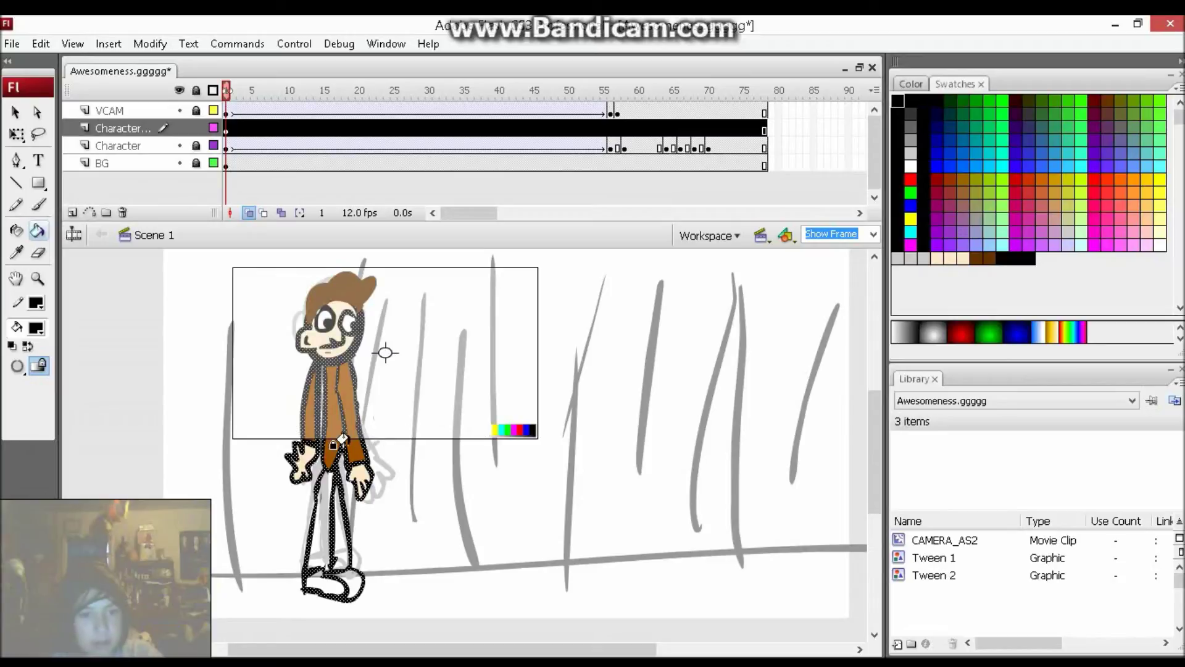
Step: Sample the brown from the front sleeve, save it as a custom swatch, and undo the line art's recolouring
key("i")
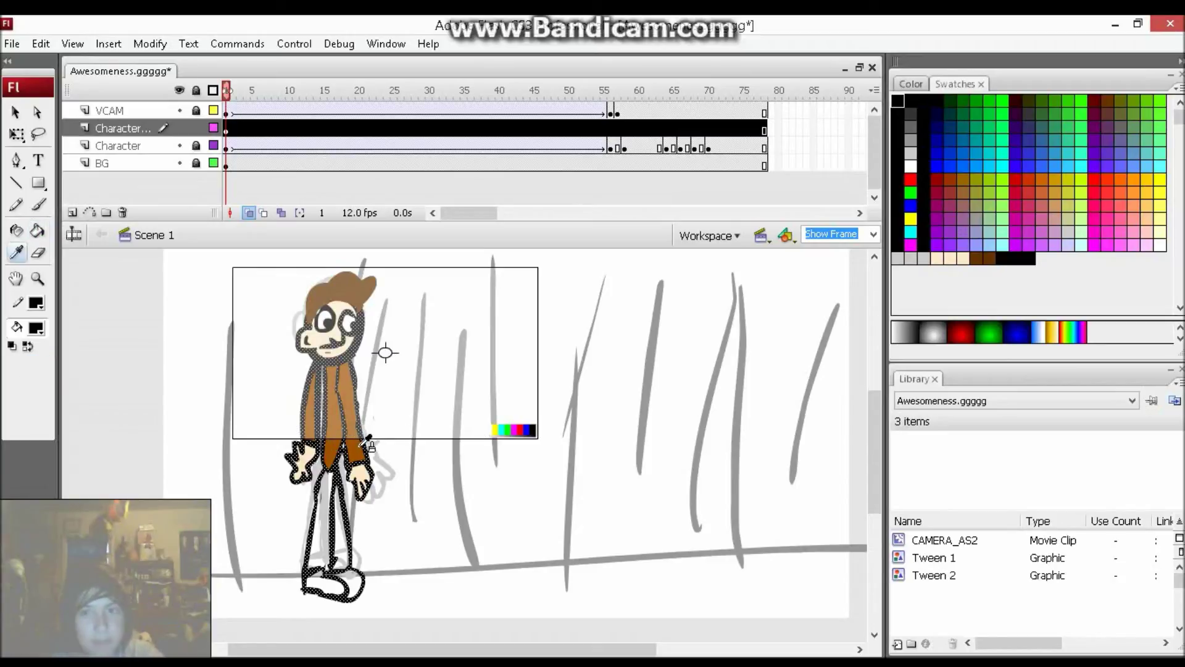
left_click(363, 445)
left_click(1053, 269)
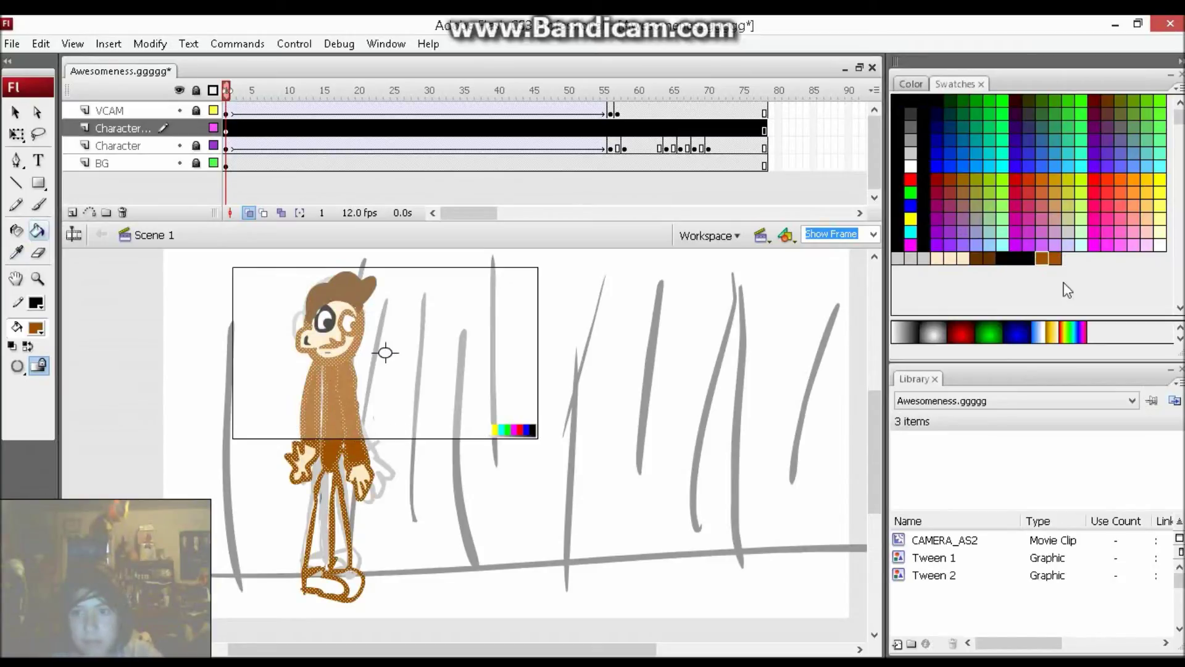
left_click(1067, 290)
key("ctrl+z")
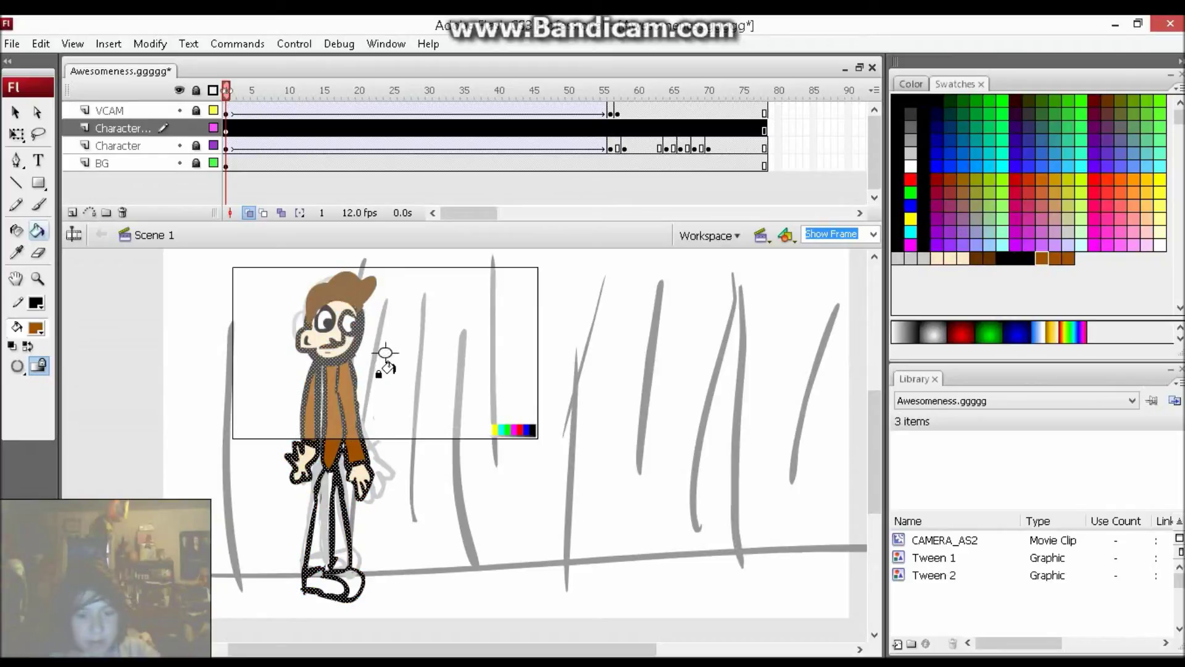
Step: Deselect the line art and pencil thin lines across the lower jacket and sleeves just above the hands
key("b")
key("e")
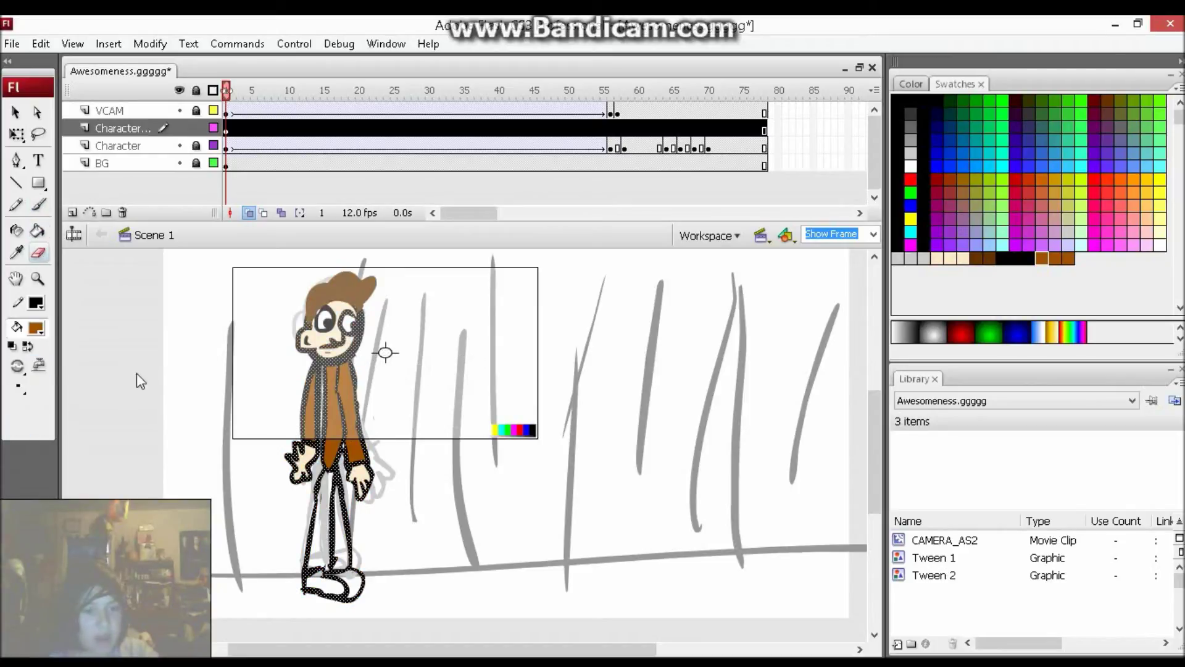
key("Escape")
key("b")
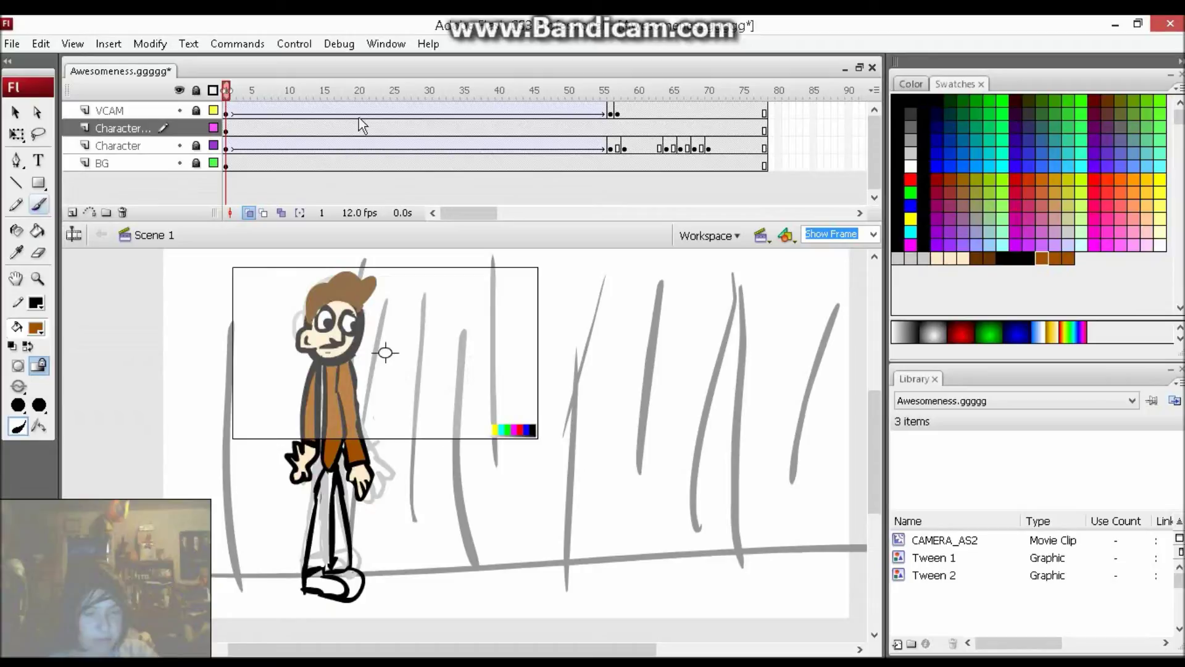
left_click(197, 186)
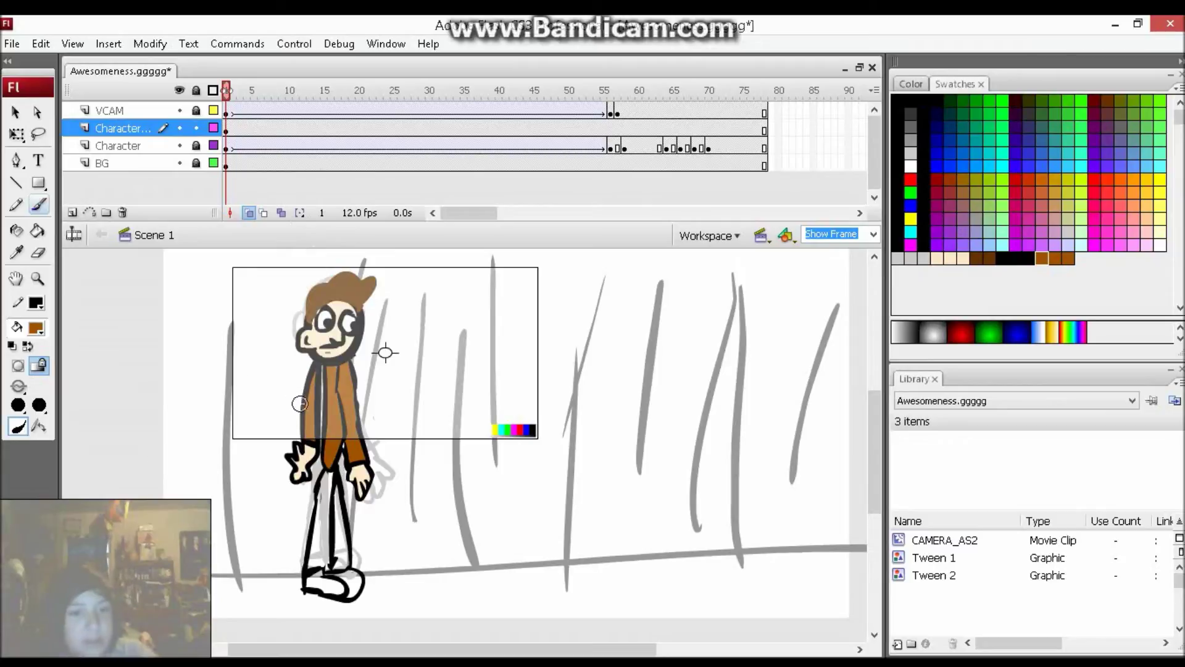
key("y")
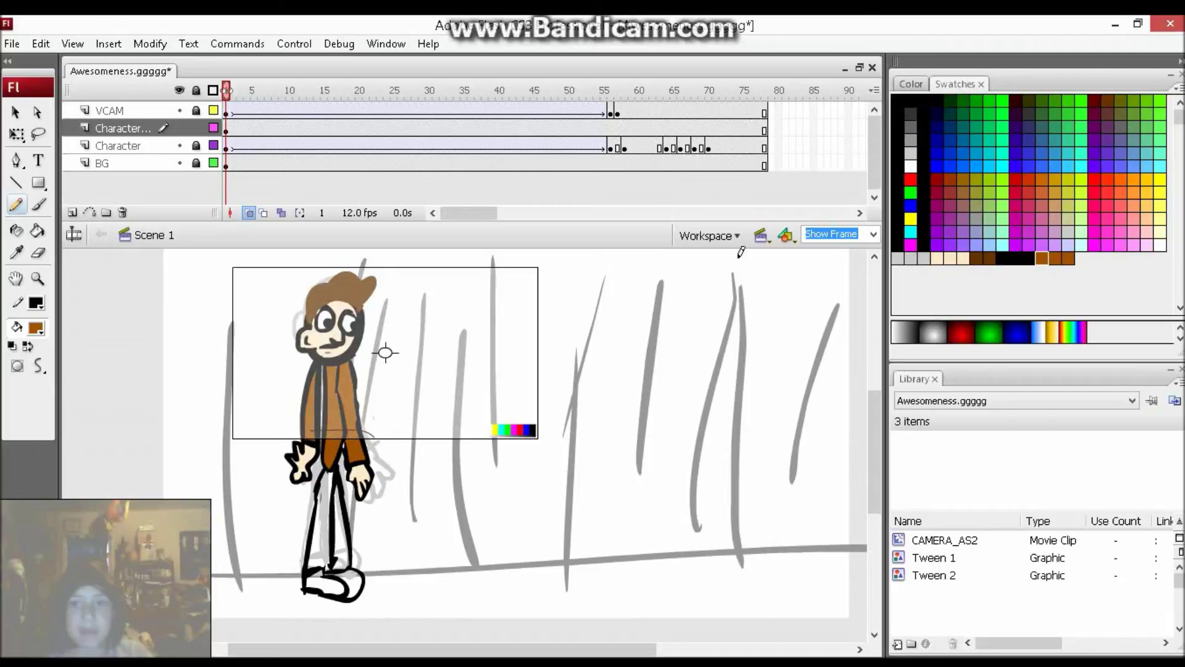
Step: Save a bright blue as a custom swatch and fill both trouser legs with it
left_click(959, 166)
left_click(952, 281)
left_click(950, 284)
key("k")
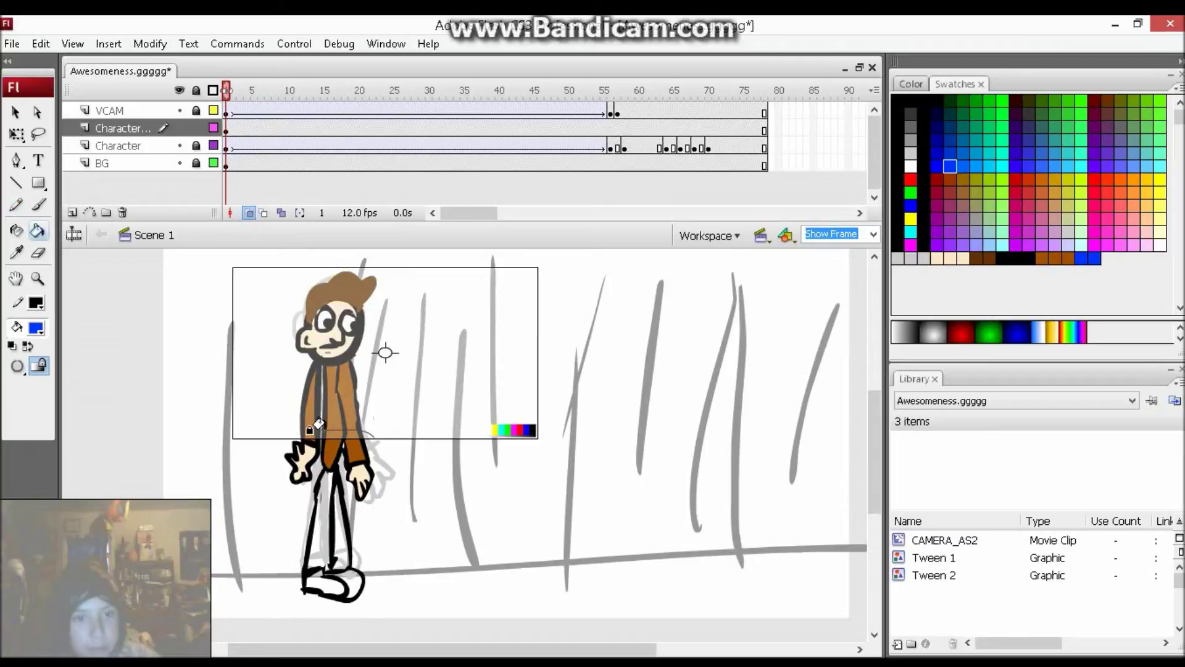
left_click(317, 500)
left_click(334, 511)
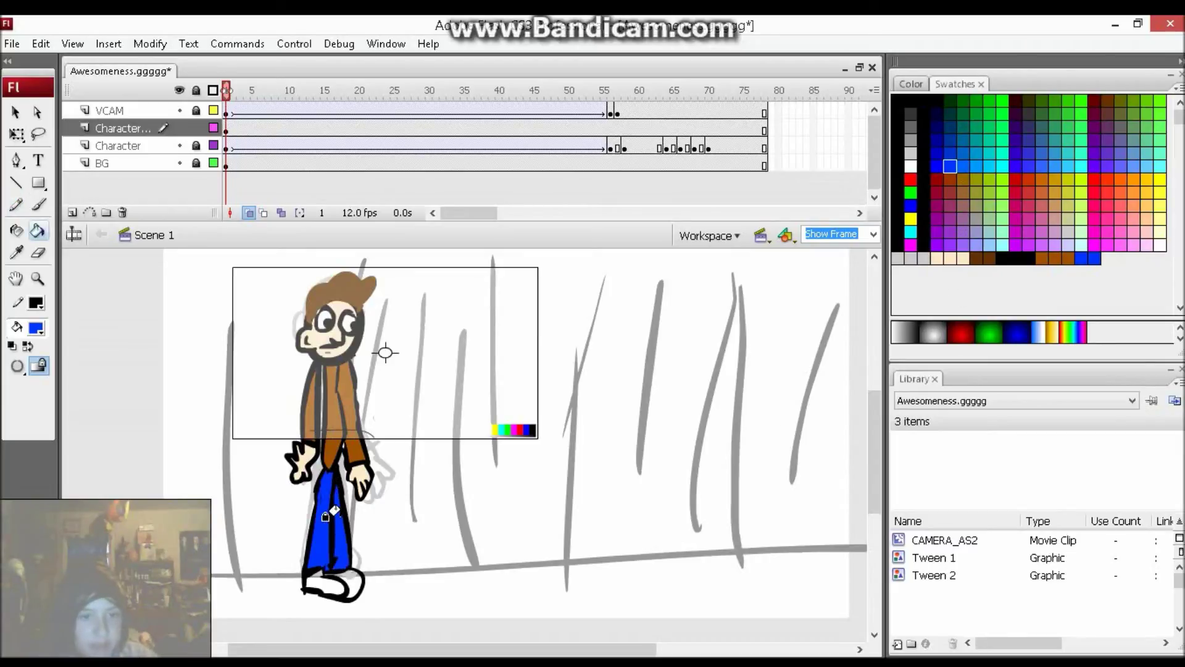
Step: Fill the area between the jacket fronts at the waist with blue and delete the thin pencil line across the lower jacket
left_click(329, 439)
key("v")
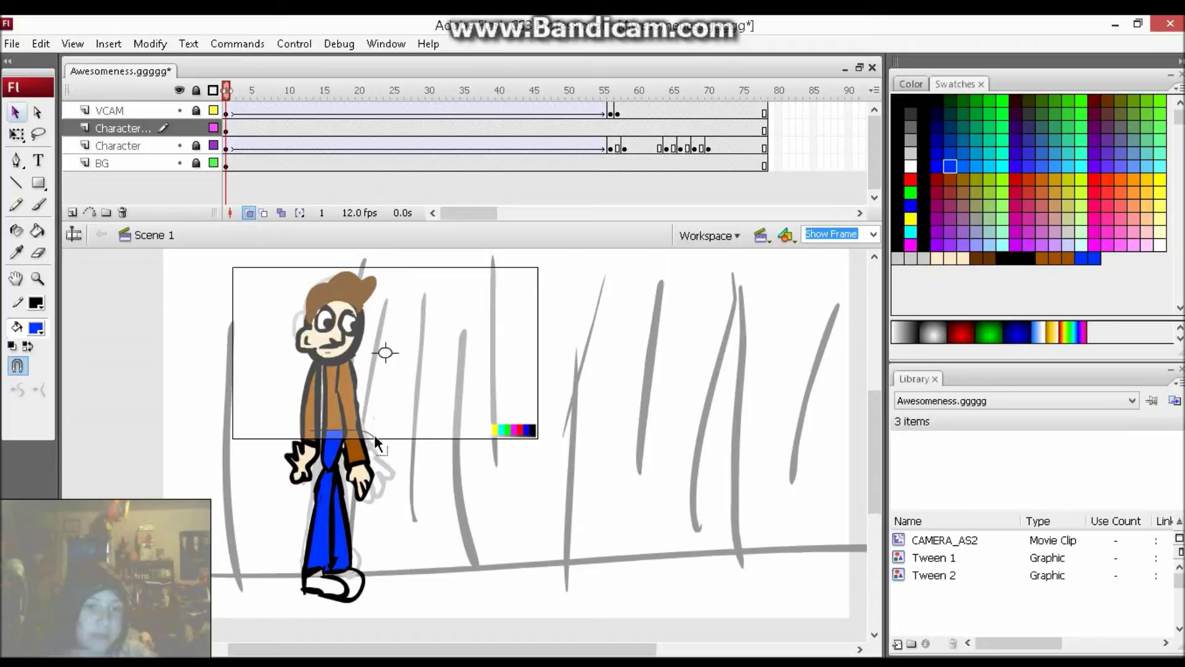
left_click(373, 435)
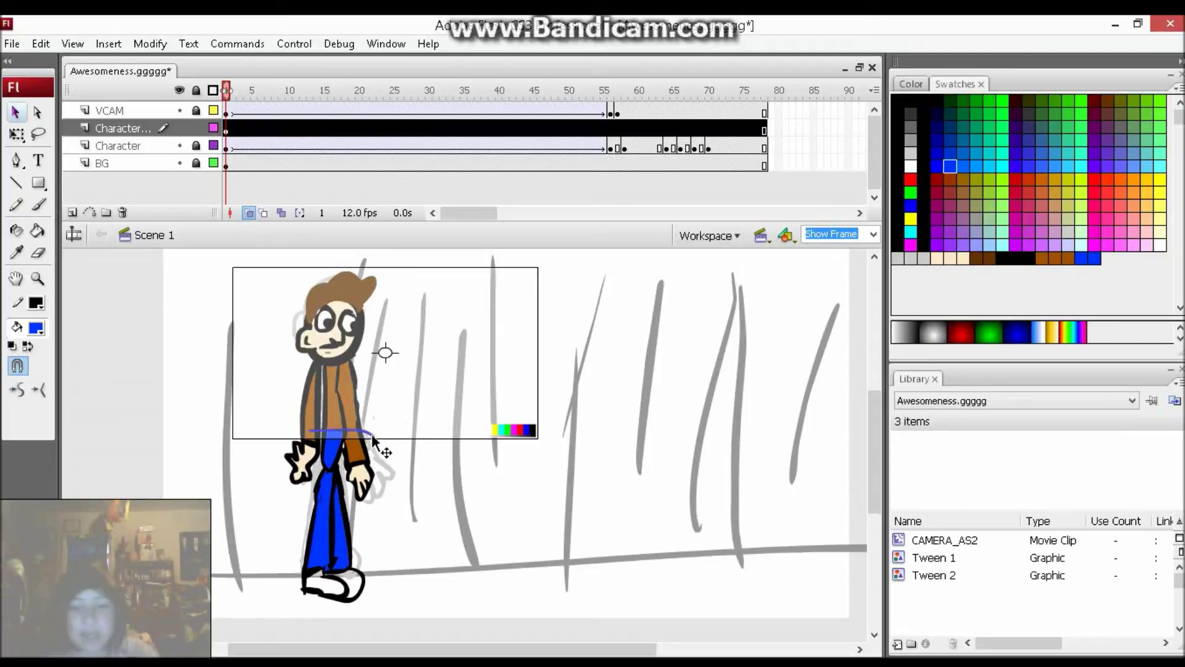
left_click(379, 426)
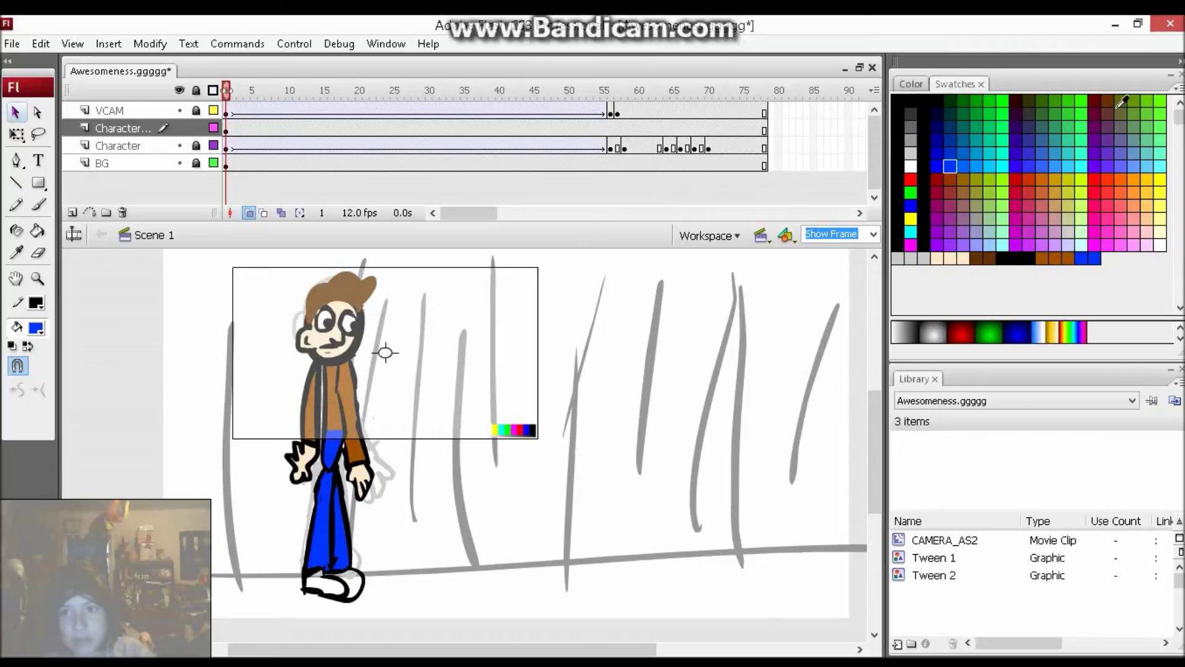
Step: Fill both of the character's shoes with black
left_click(910, 101)
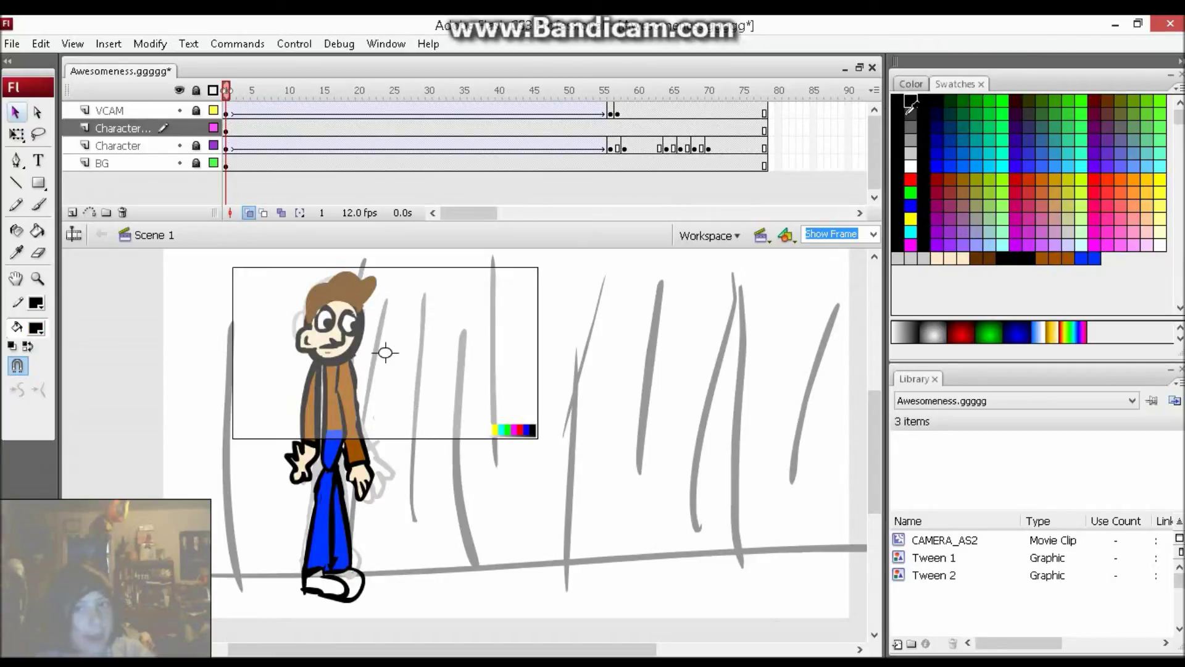
key("k")
left_click(341, 582)
left_click(318, 581)
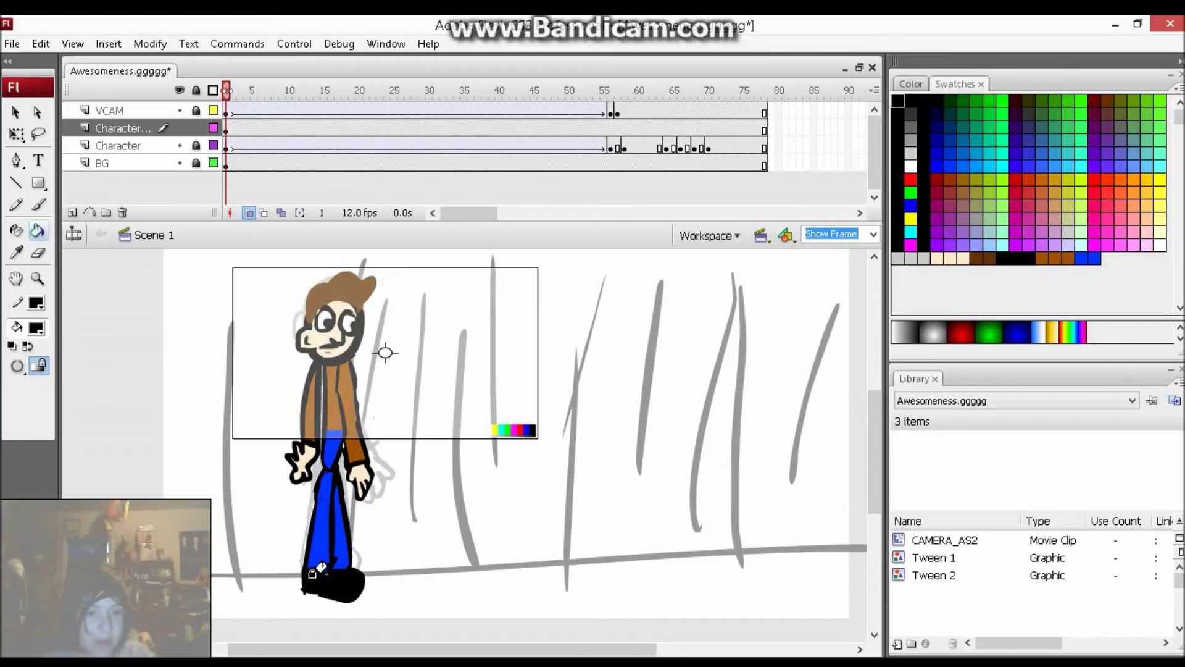
Step: Brush a curved white stroke separating the two black shoes, undoing the first try and redrawing it
key("b")
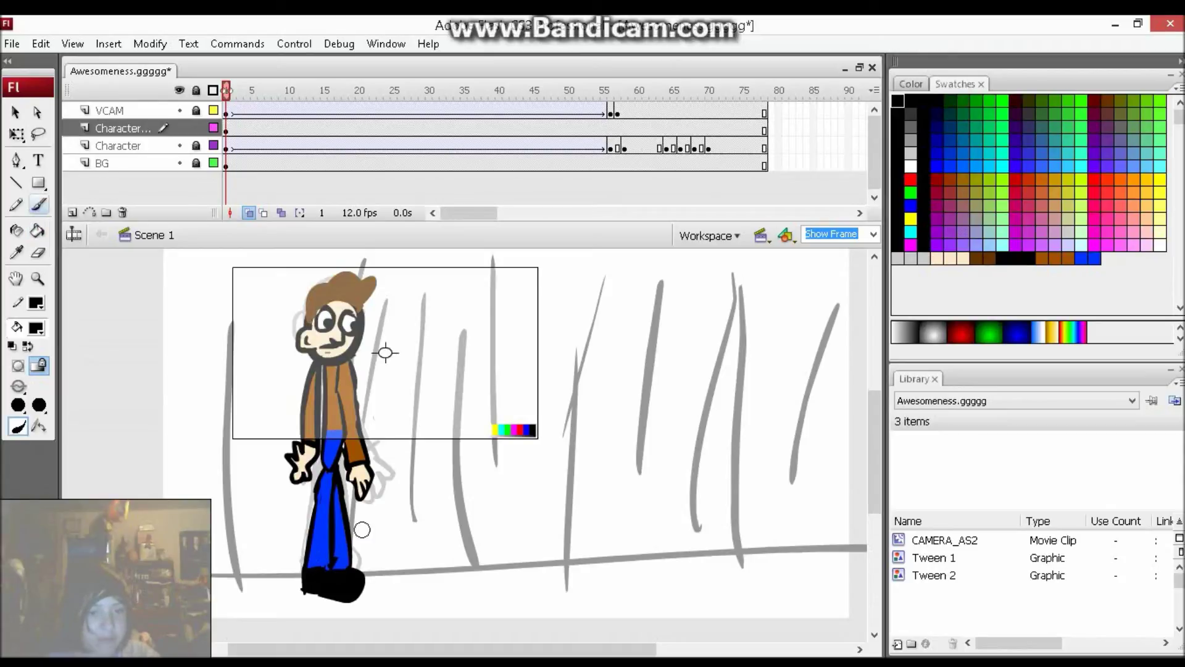
left_click(908, 166)
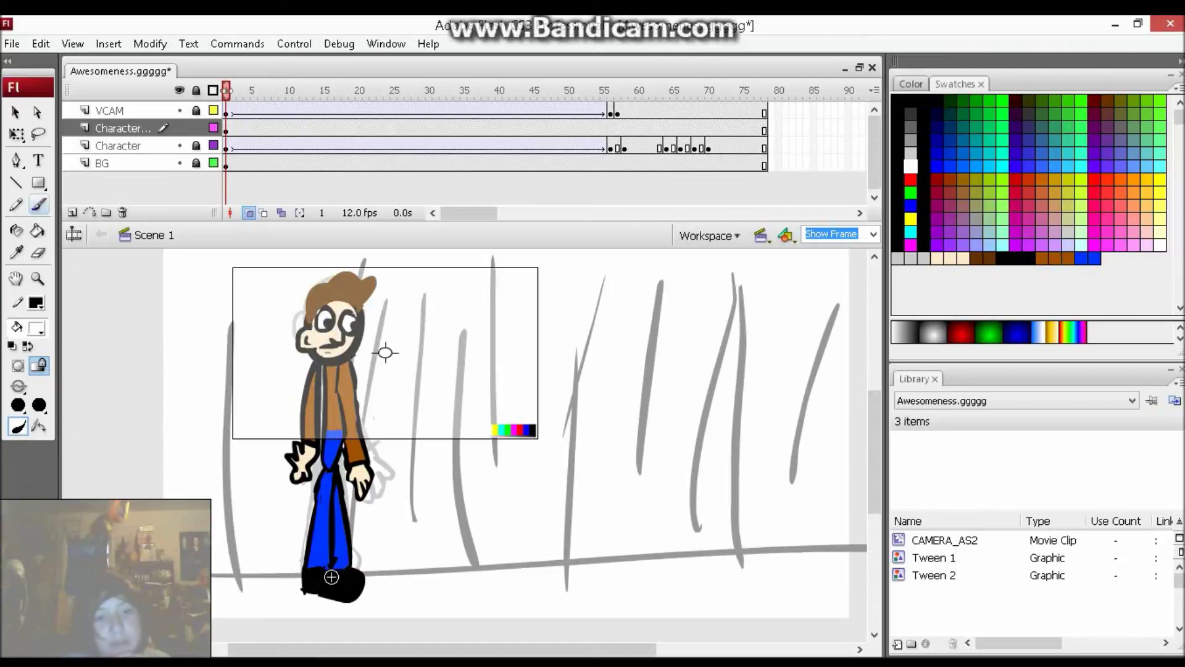
left_click_drag(334, 581, 328, 592)
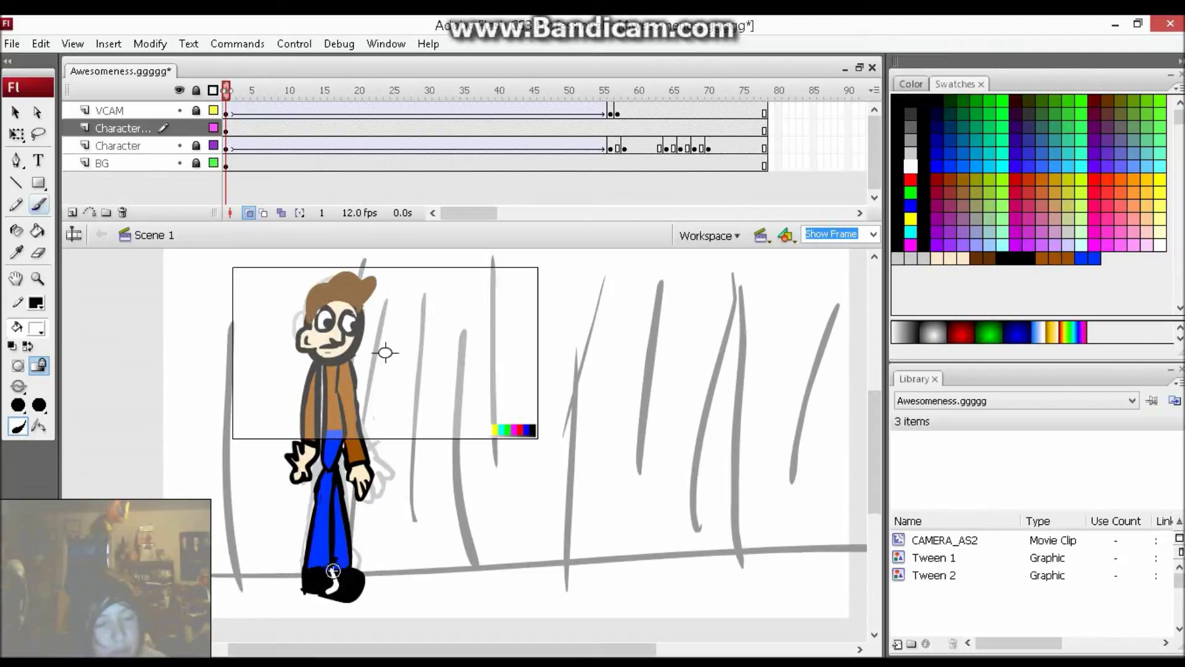
key("ctrl+z")
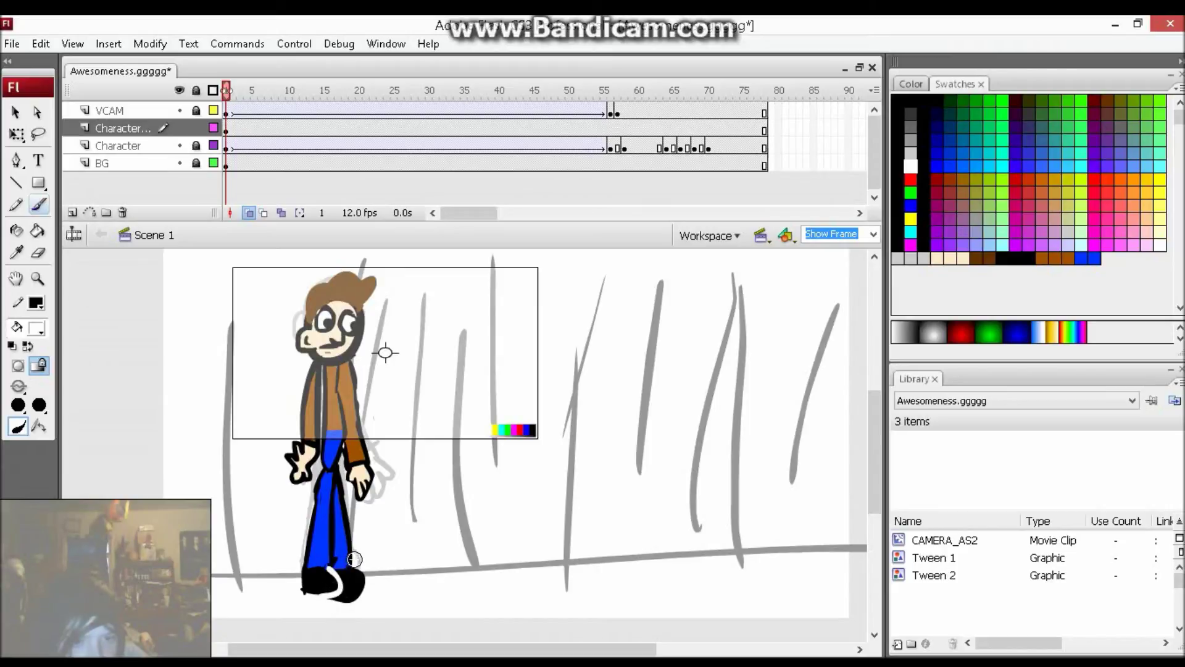
left_click_drag(331, 574, 335, 597)
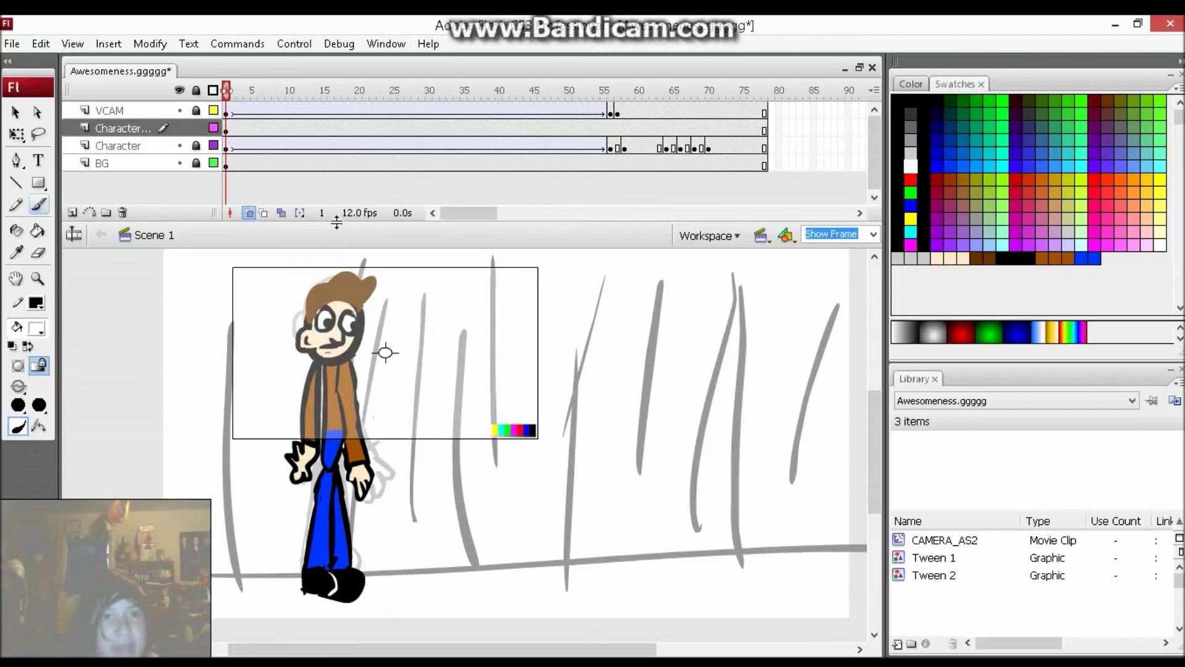
Step: Try a blank keyframe at frame 56 of the clean character layer and undo it
left_click_drag(327, 90, 358, 91)
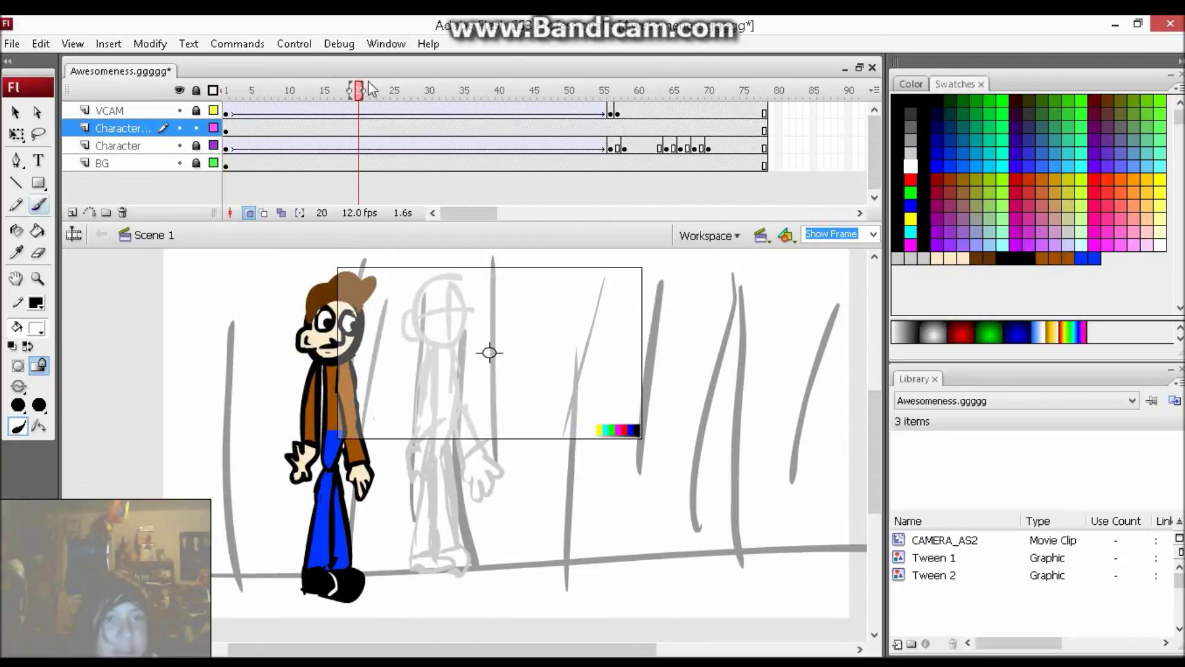
left_click_drag(357, 98, 608, 95)
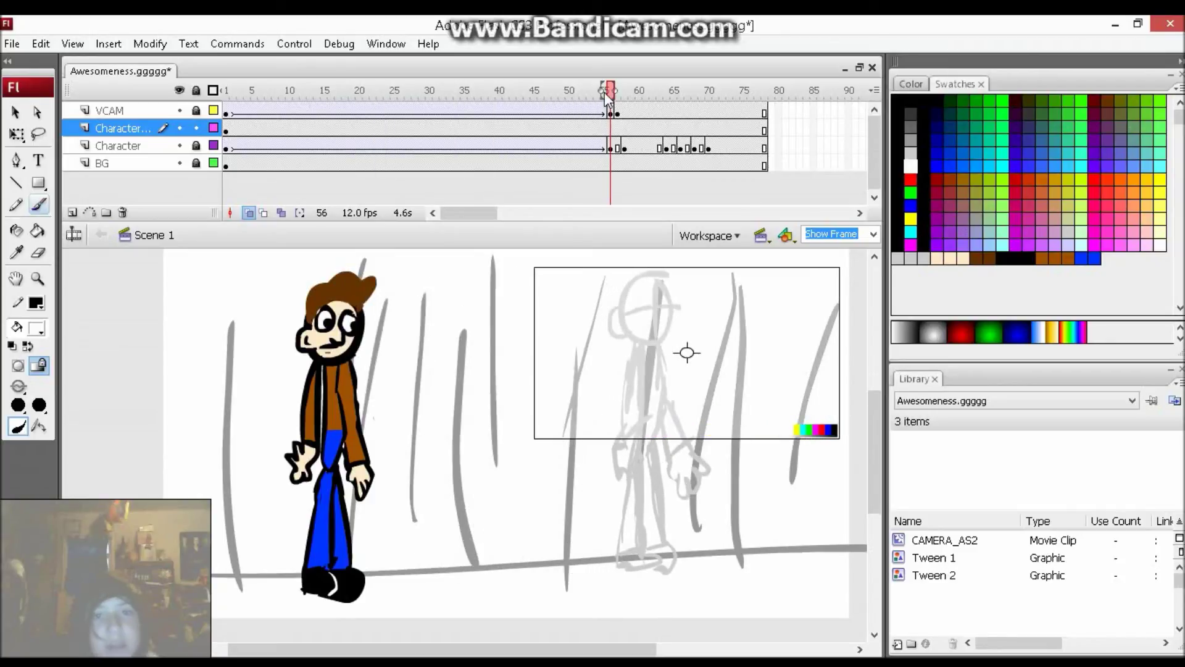
left_click(611, 128)
right_click(610, 131)
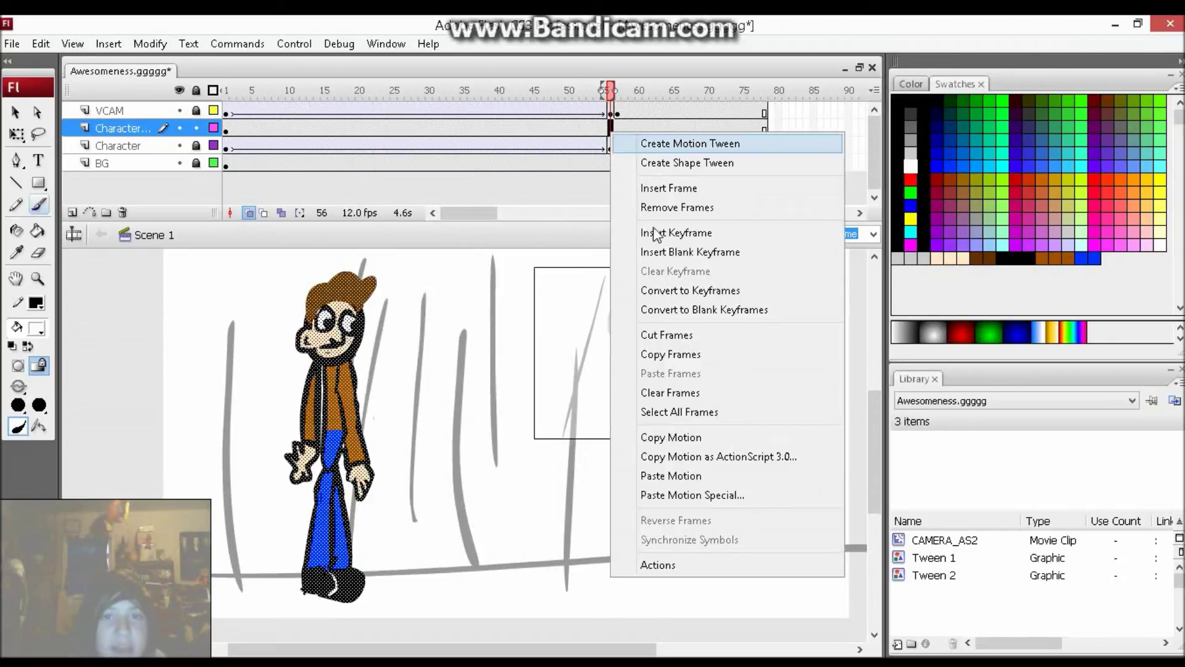
left_click(692, 253)
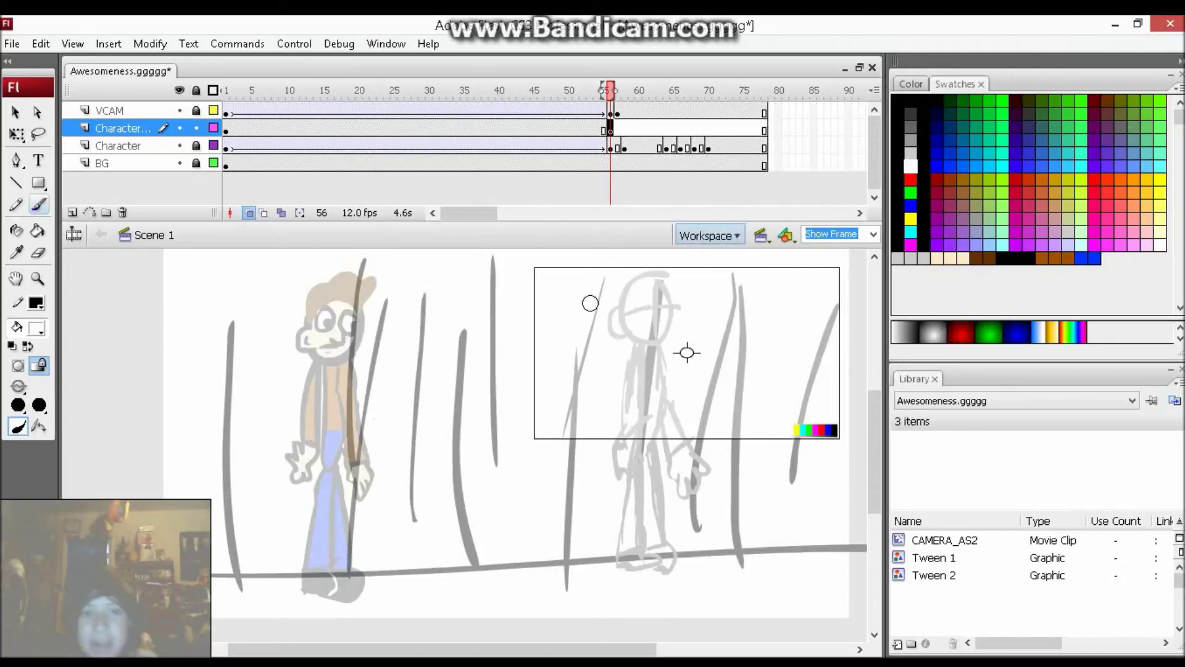
key("ctrl+z")
Step: Insert a keyframe at frame 56 of the clean character layer, move the coloured character onto the rough figure, and save the file
right_click(611, 129)
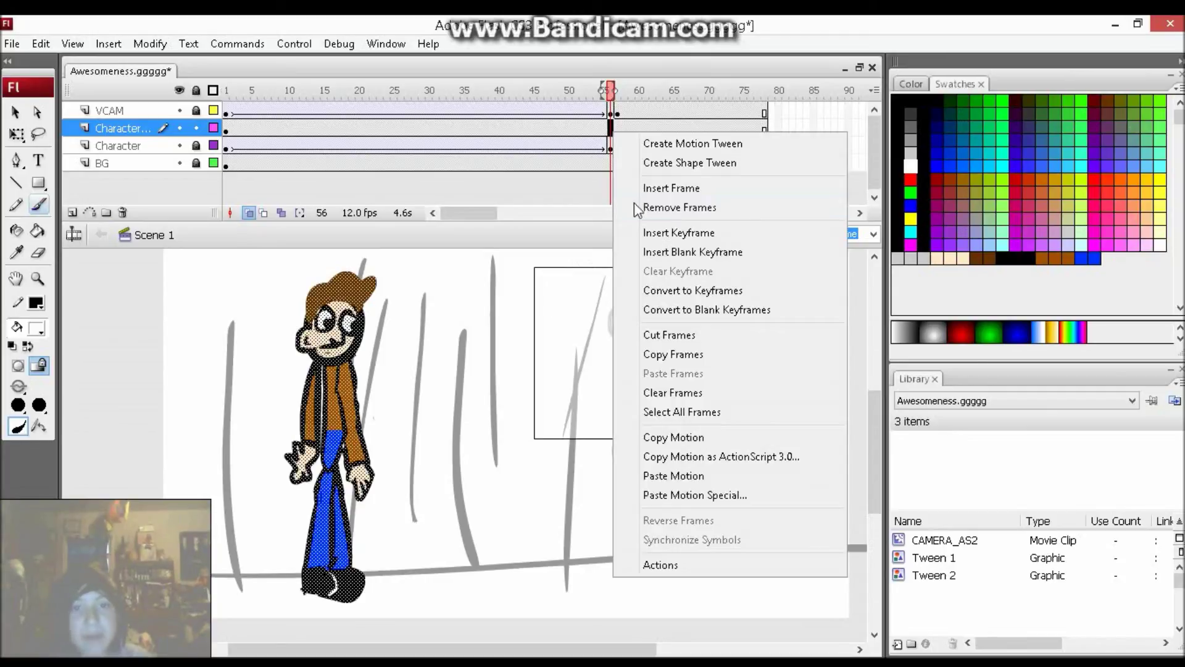
left_click(677, 232)
key("v")
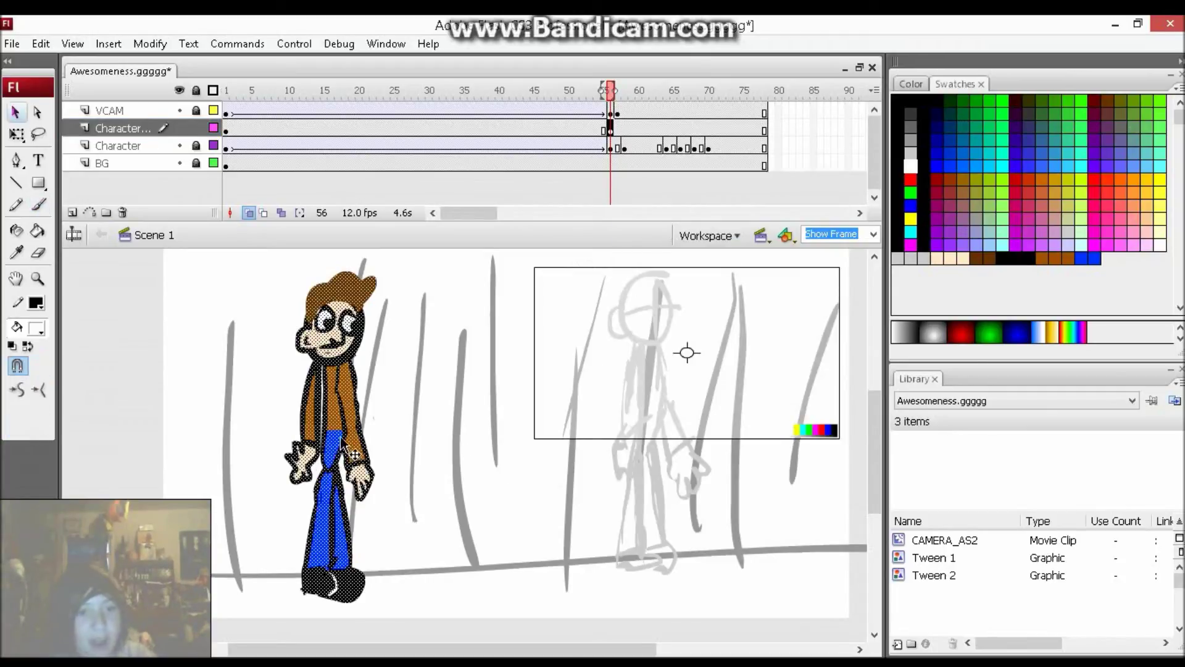
left_click_drag(340, 444, 661, 468)
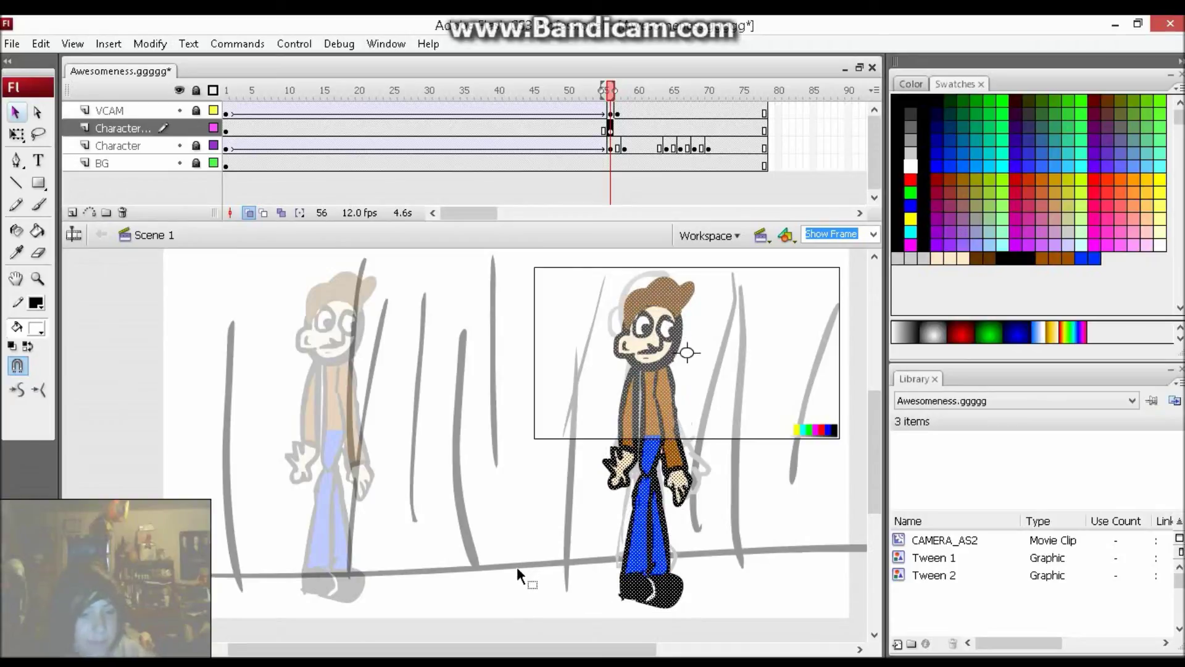
key("ctrl+s")
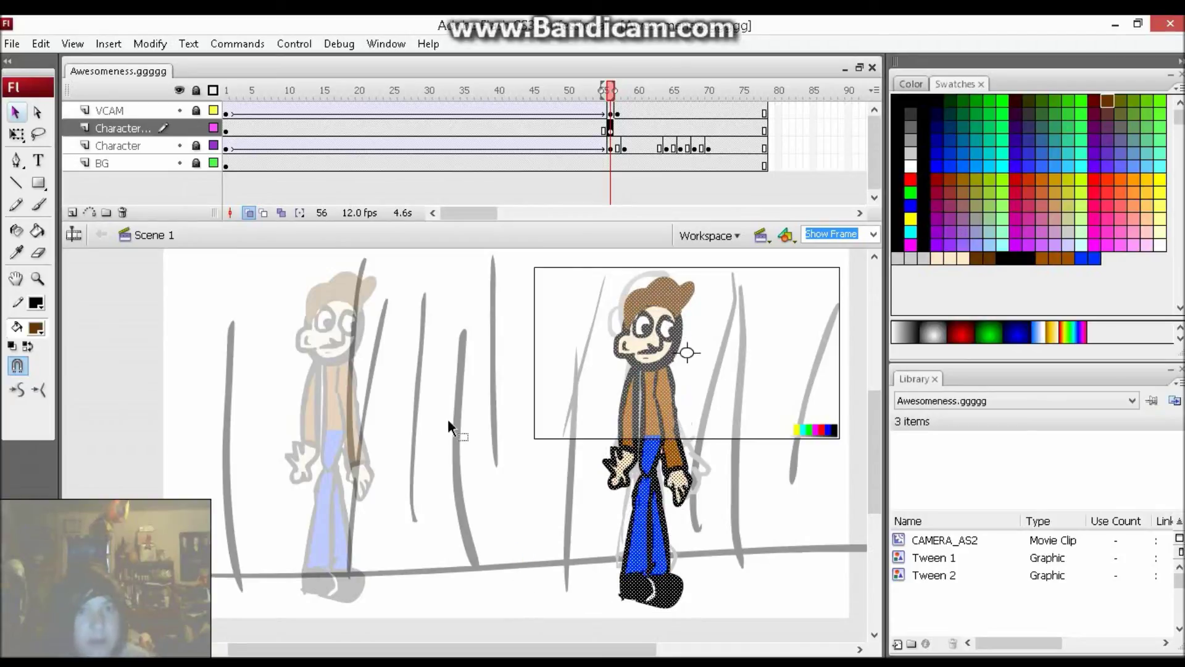
Step: Create a motion tween between frames 1 and 56 on the clean character layer and preview the movie
right_click(228, 129)
left_click(287, 141)
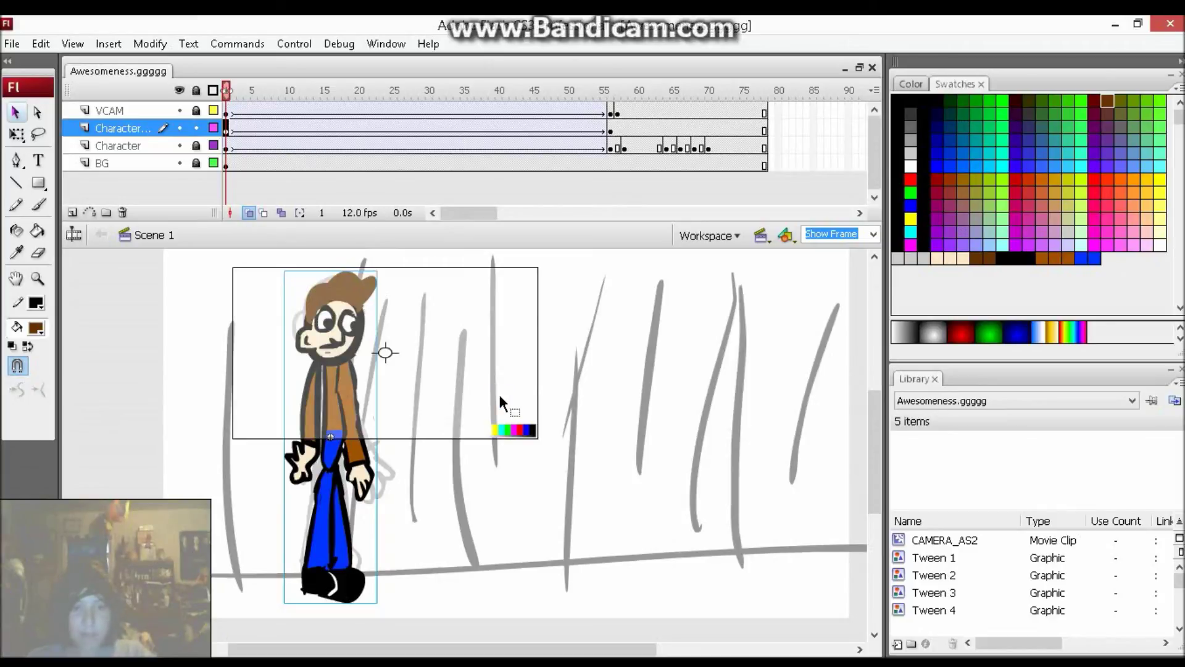
key("ctrl+Return")
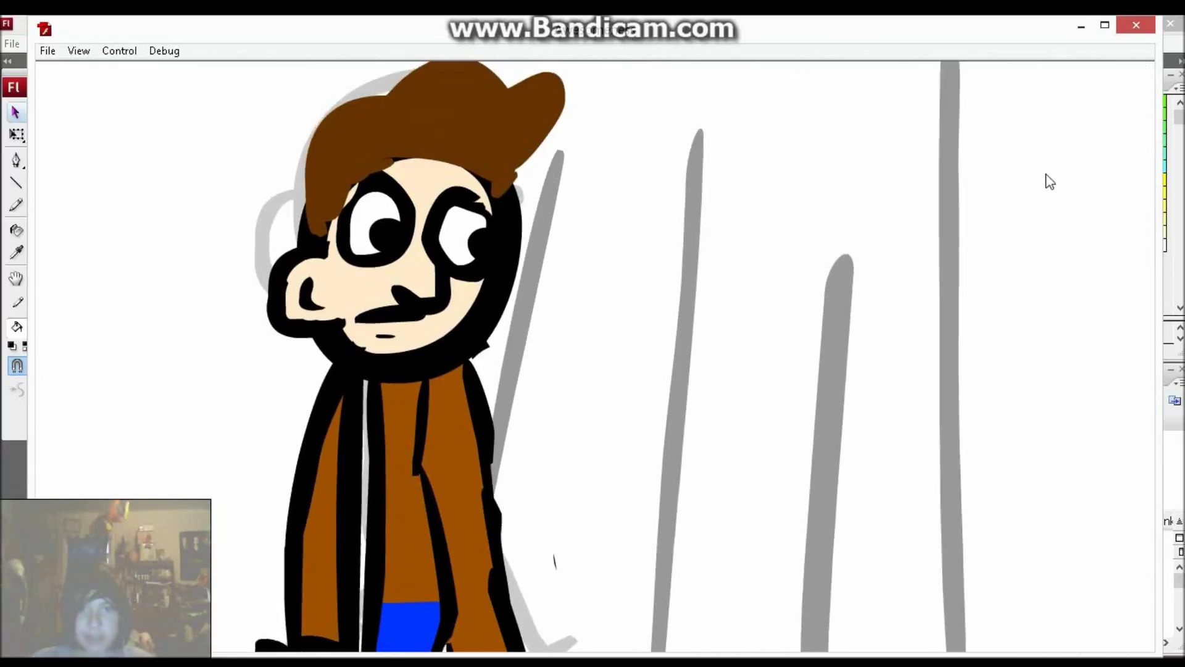
left_click(1136, 25)
Step: Open the character's graphic symbol at frame 1, erase the stray mark beside the front sleeve, and return to Scene 1
key("e")
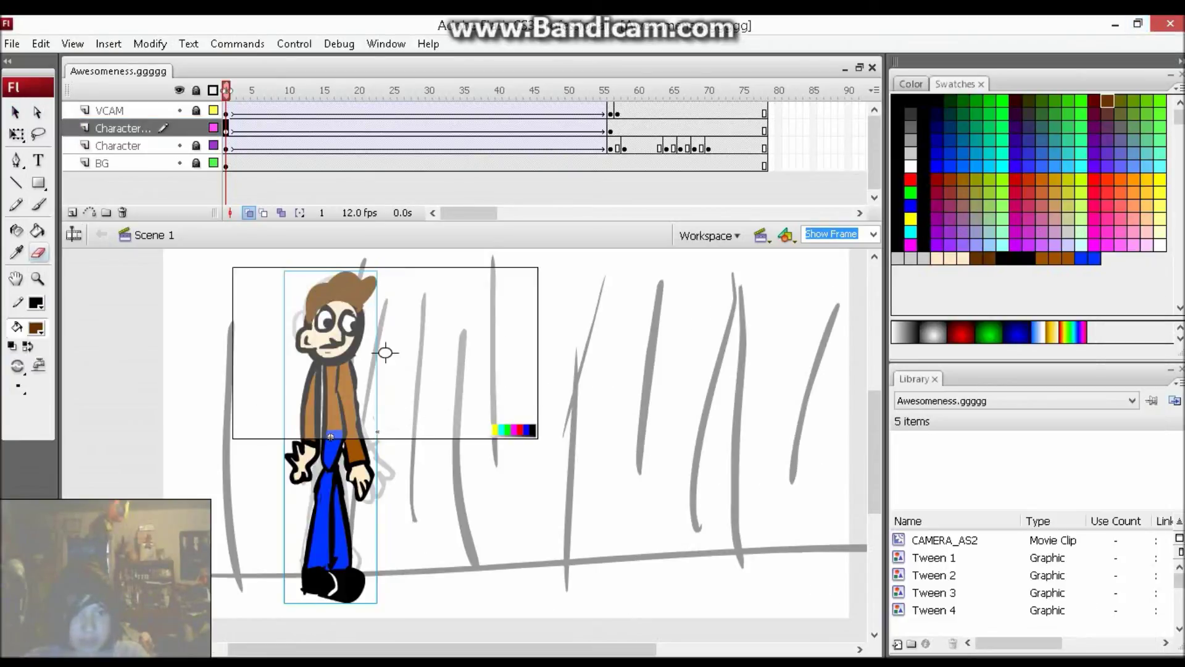
key("v")
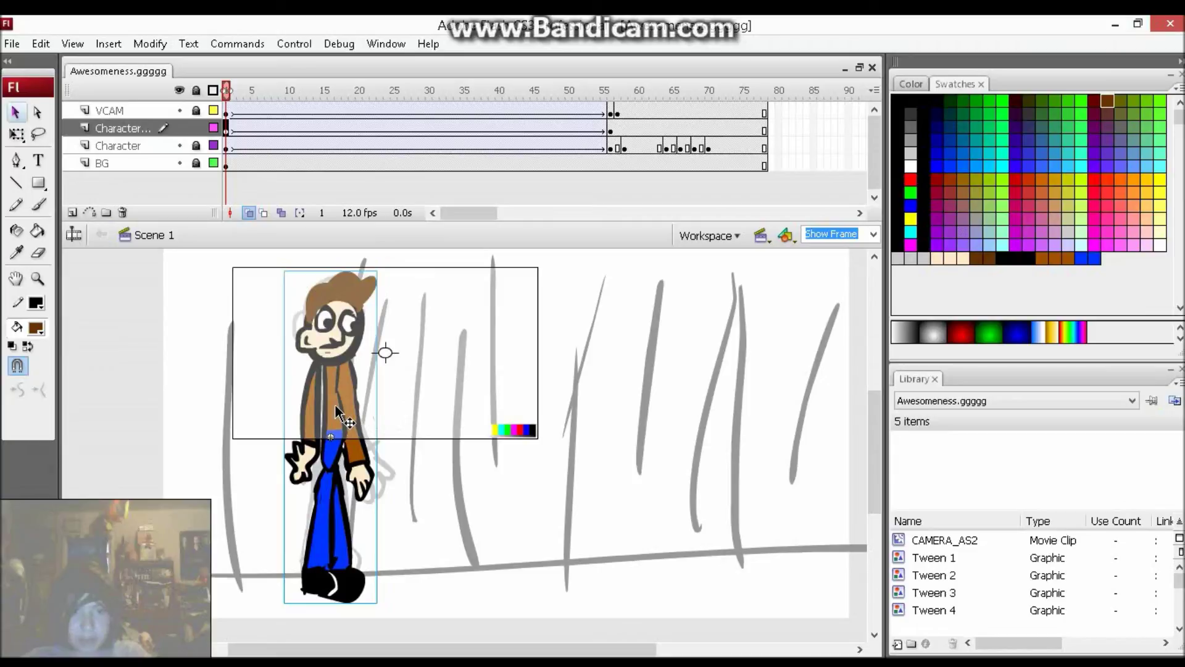
double_click(336, 408)
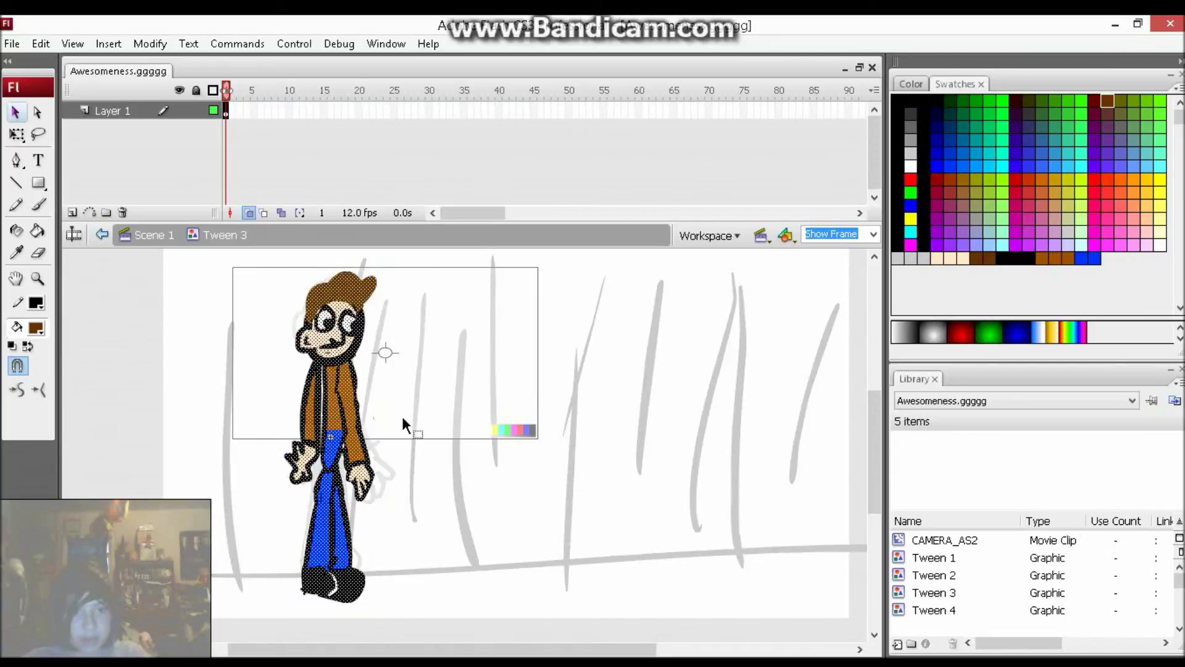
key("e")
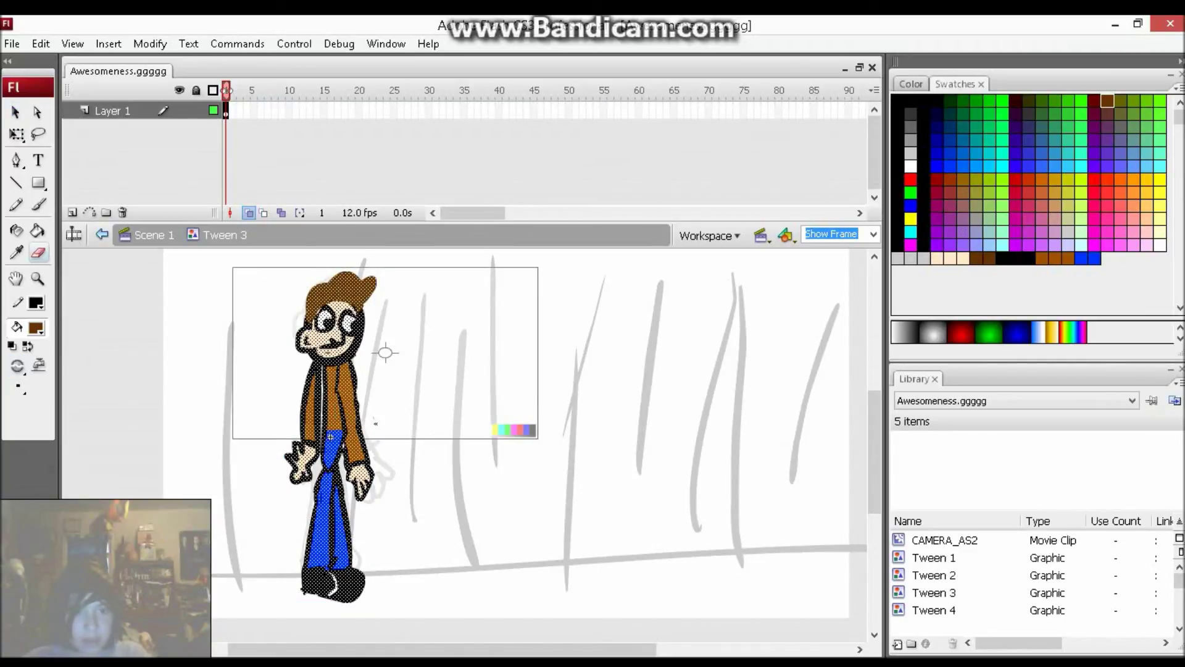
left_click(376, 424)
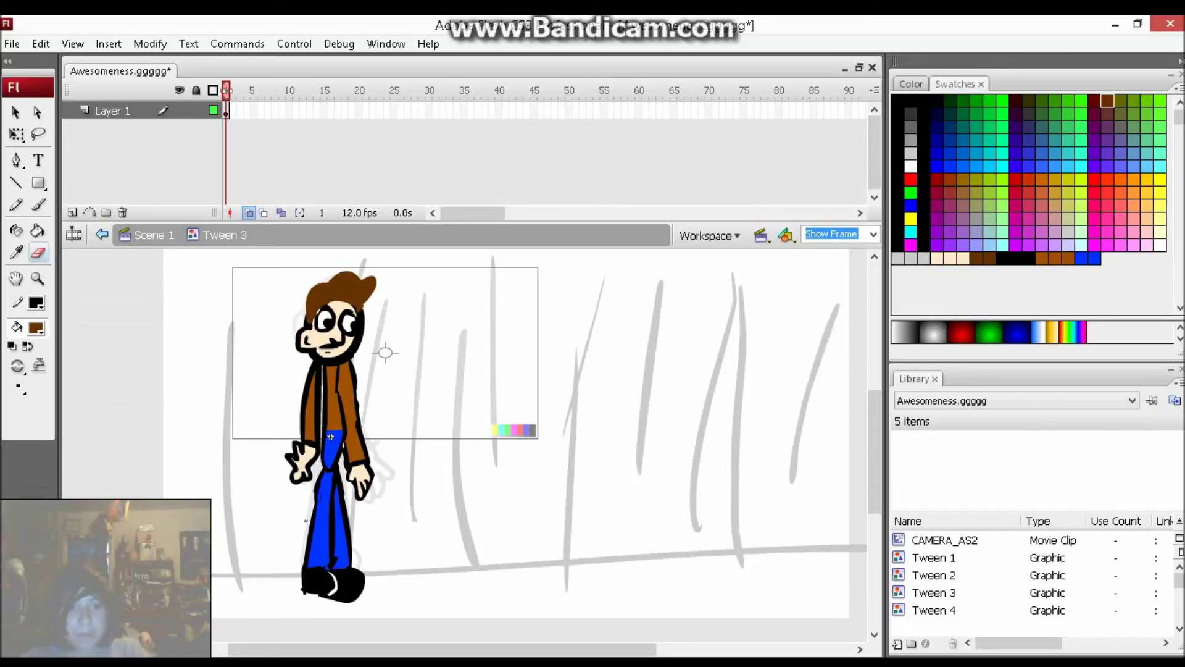
left_click(99, 235)
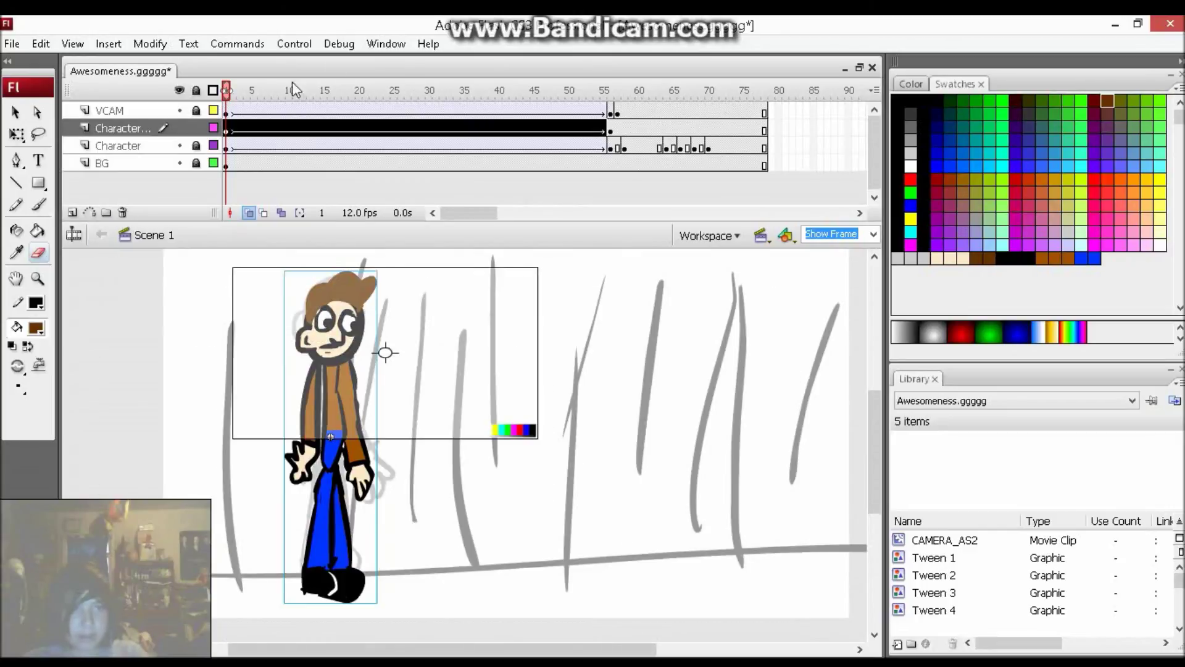
Step: Scrub through the character's walk-in tween and test the movie to check the cleaned-up symbol
left_click_drag(252, 94, 512, 92)
key("ctrl+Return")
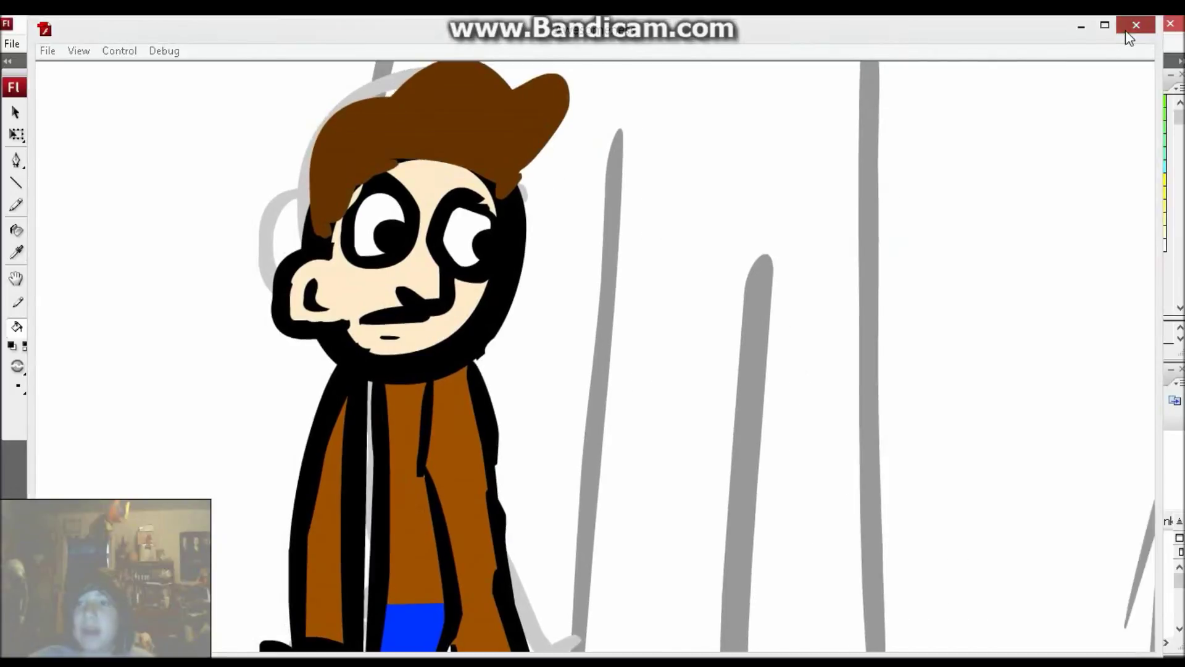
left_click(1135, 26)
Step: Try a blank keyframe at frame 58 of the clean character layer with a black brush for redrawing, and undo the keyframe
left_click(618, 128)
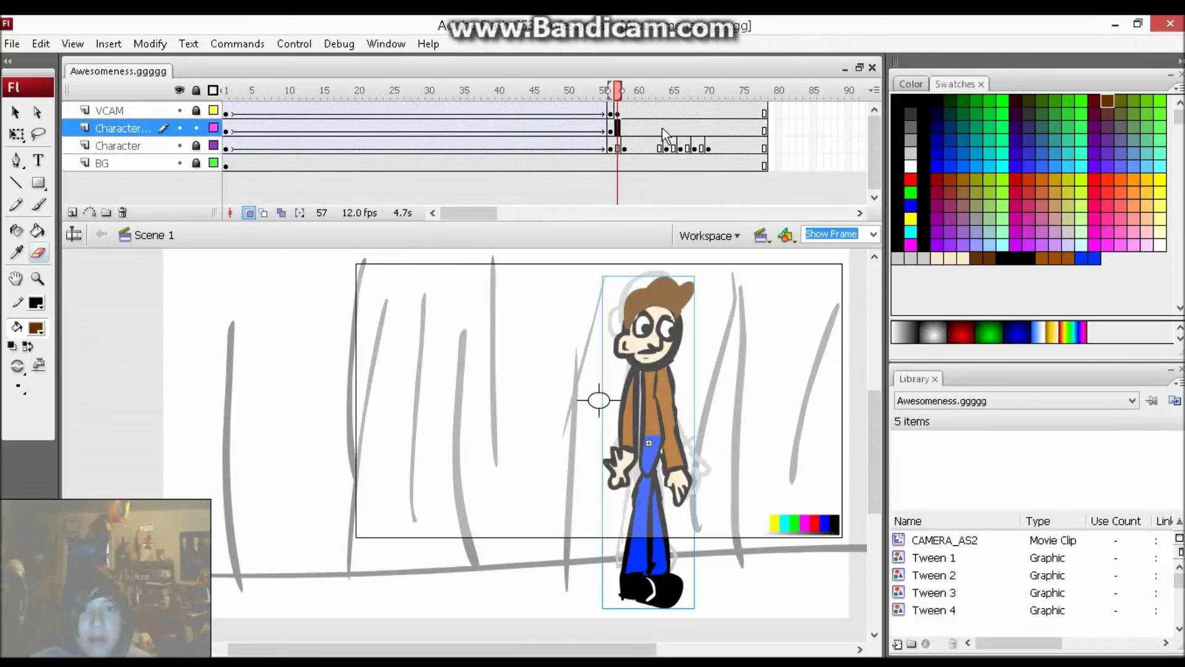
right_click(619, 128)
left_click_drag(524, 95, 621, 106)
left_click(624, 128)
right_click(624, 126)
left_click(679, 244)
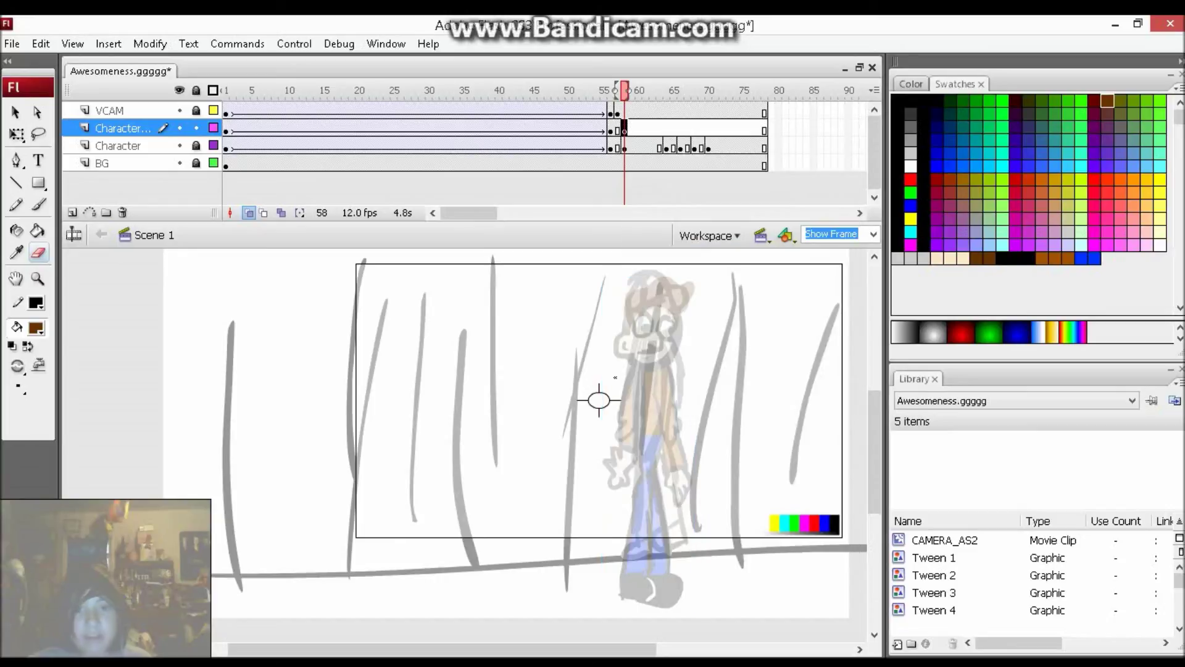
key("b")
left_click(898, 101)
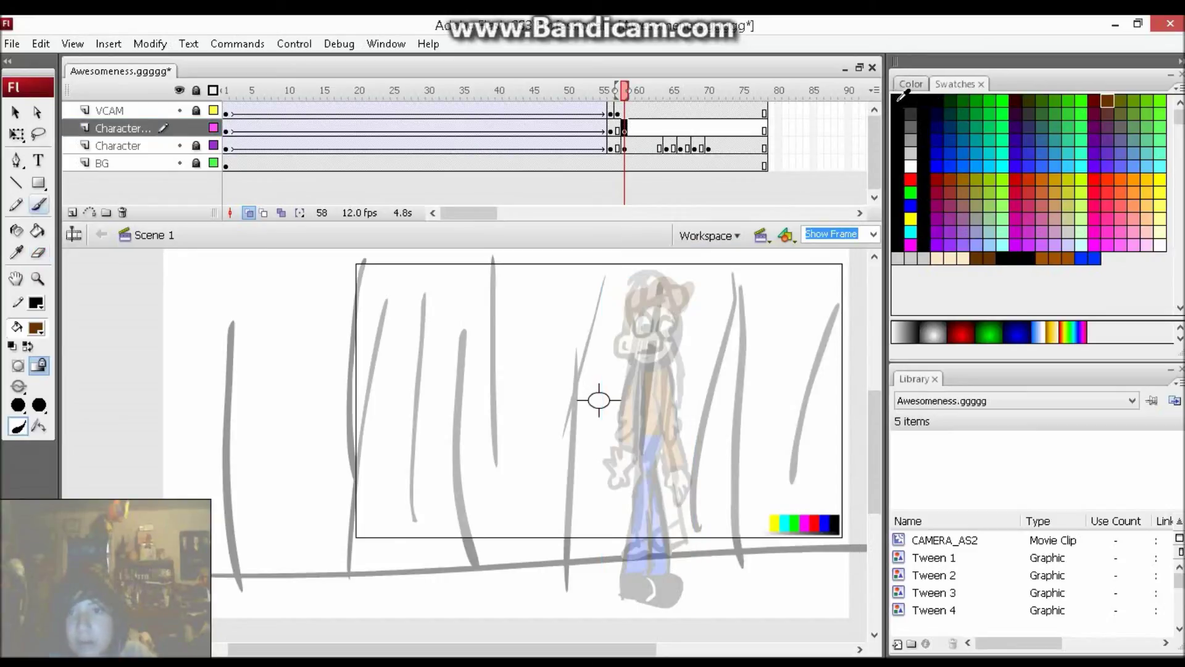
key("ctrl+shift+v")
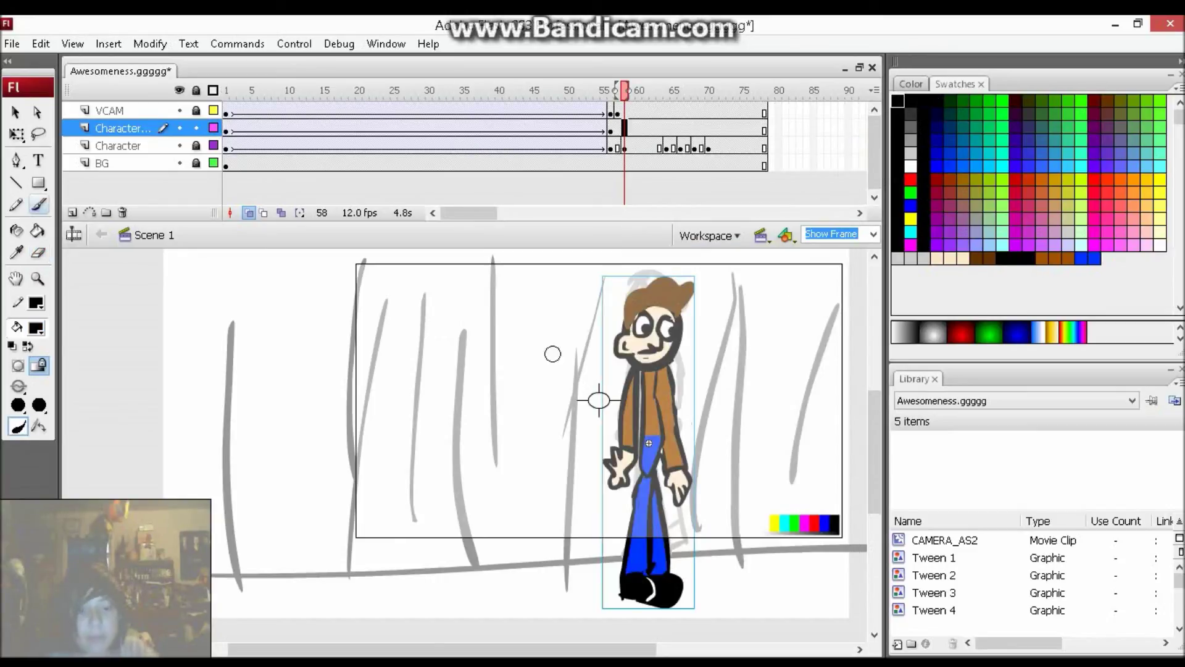
Step: Insert a keyframe at frame 58 of the clean character layer and squeeze the character narrower with Free Transform
key("v")
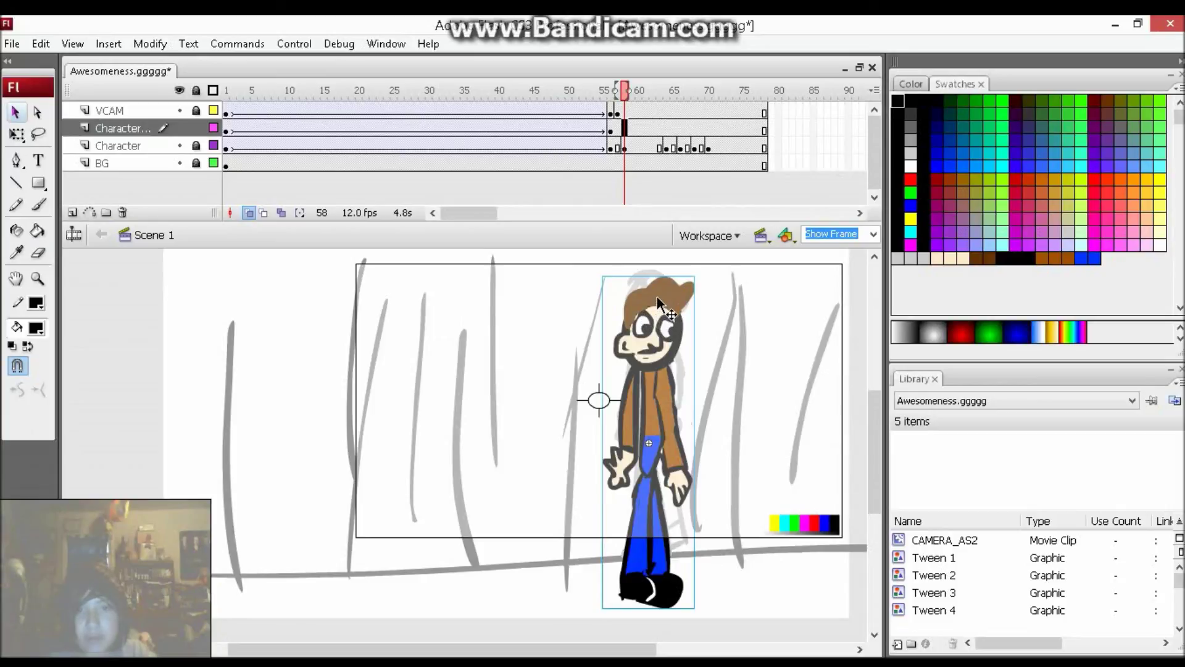
key("q")
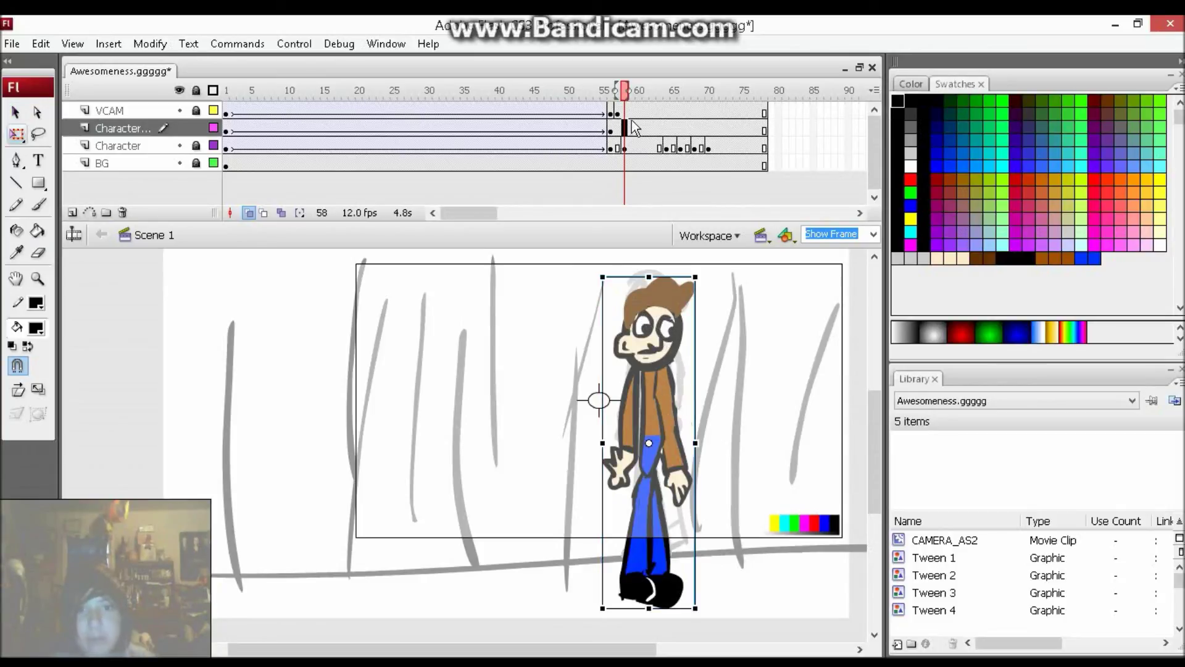
right_click(625, 128)
left_click(673, 229)
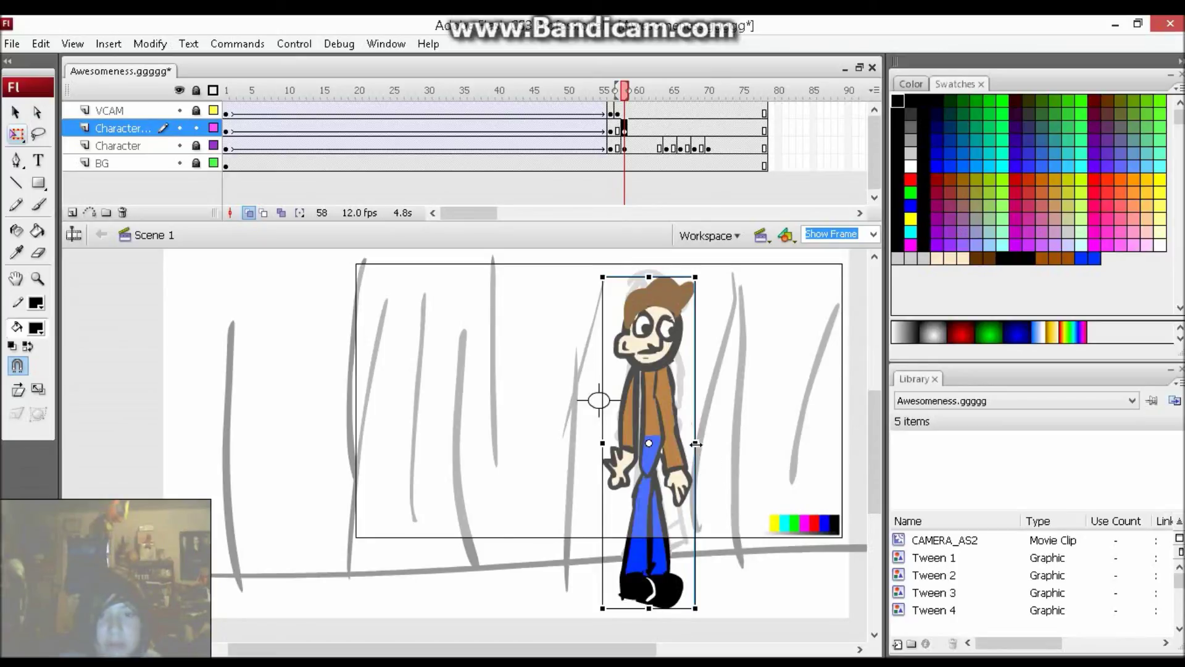
left_click_drag(696, 444, 679, 444)
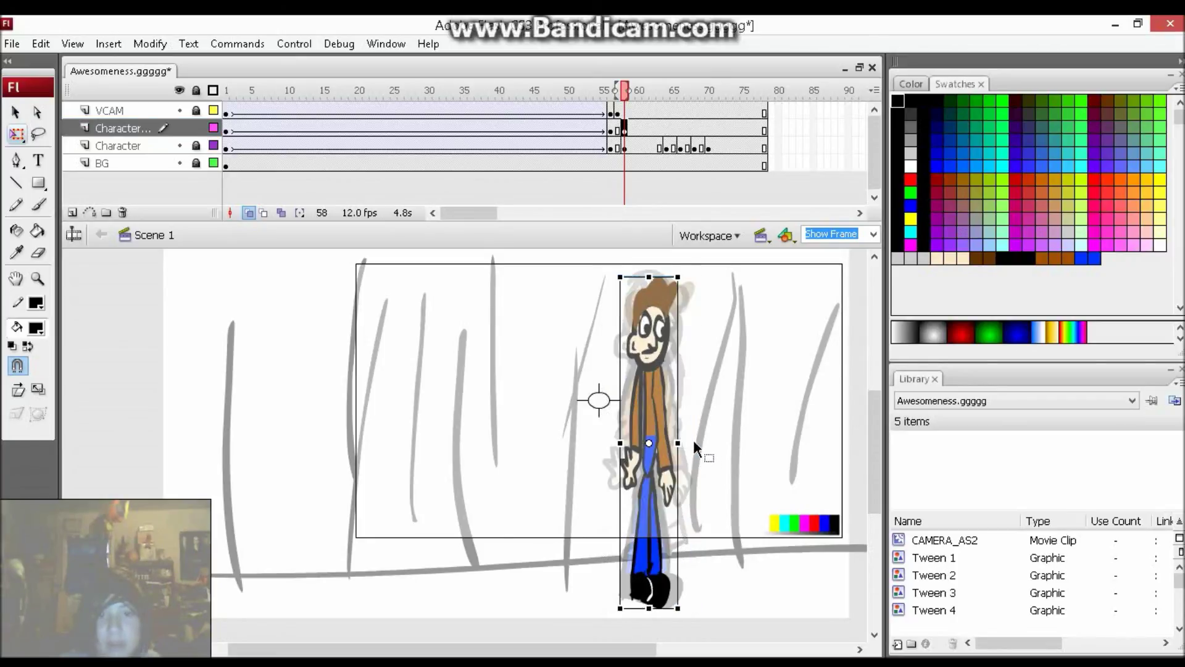
Step: Insert a keyframe at frame 59 of the clean character layer and flip the character to face the other way with Free Transform
left_click(623, 129)
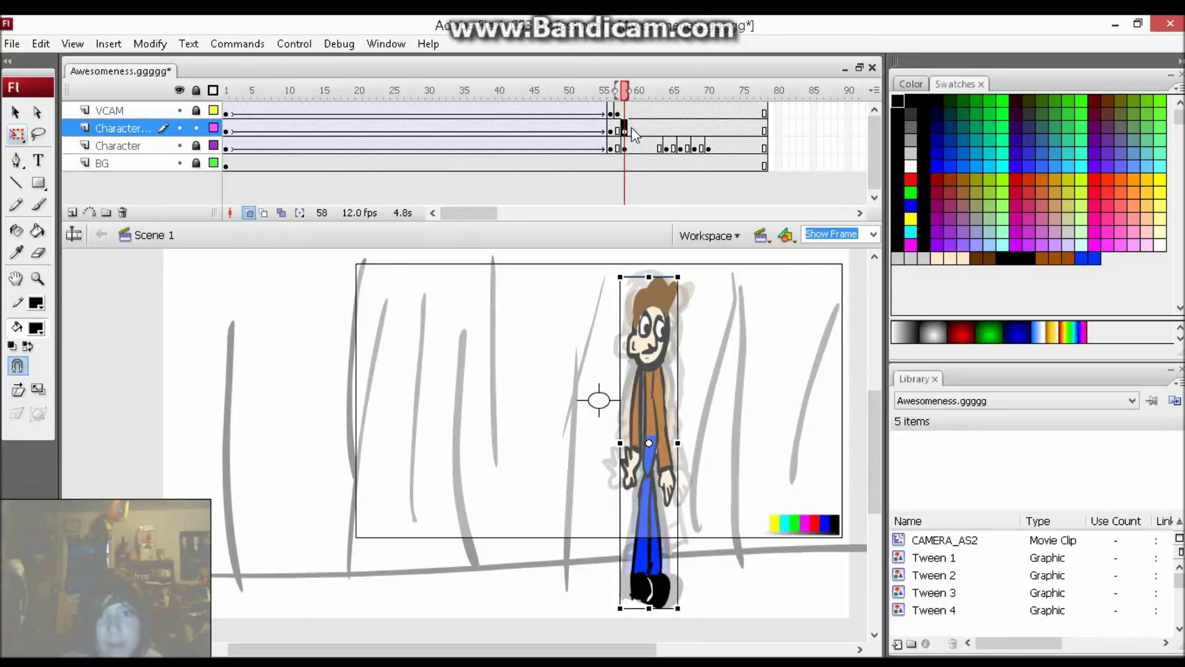
right_click(631, 129)
left_click(695, 228)
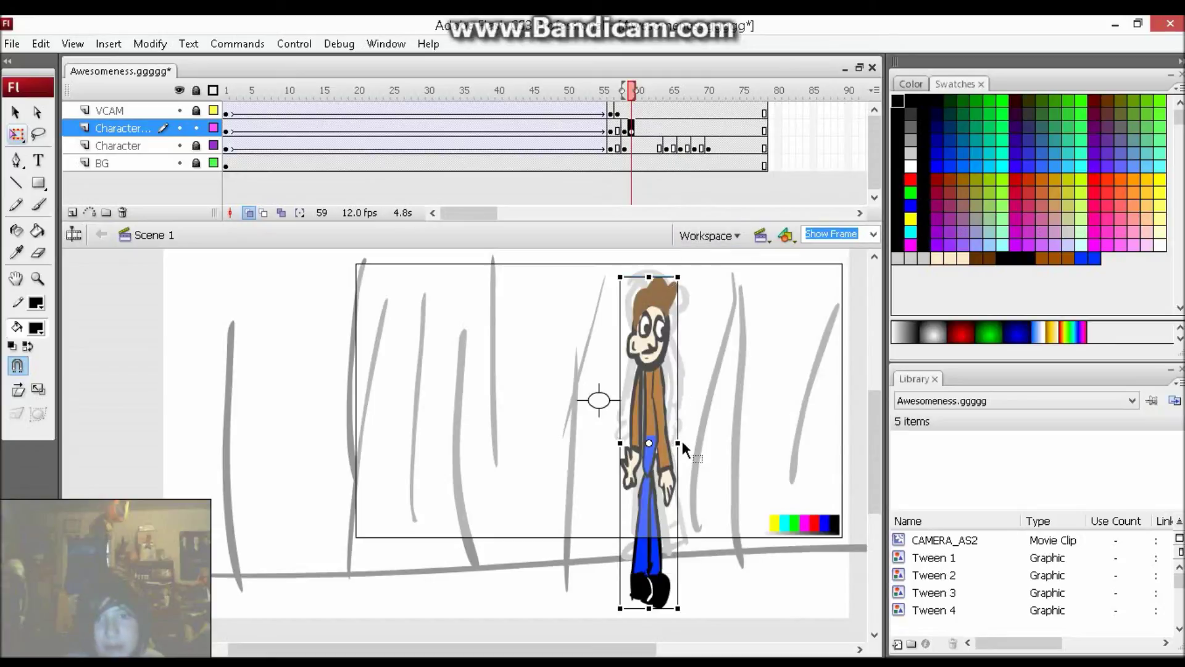
left_click_drag(680, 443, 696, 442)
Step: Play the animation from frame 51 and scrub the timeline to review the character's turn against the rough
left_click(574, 90)
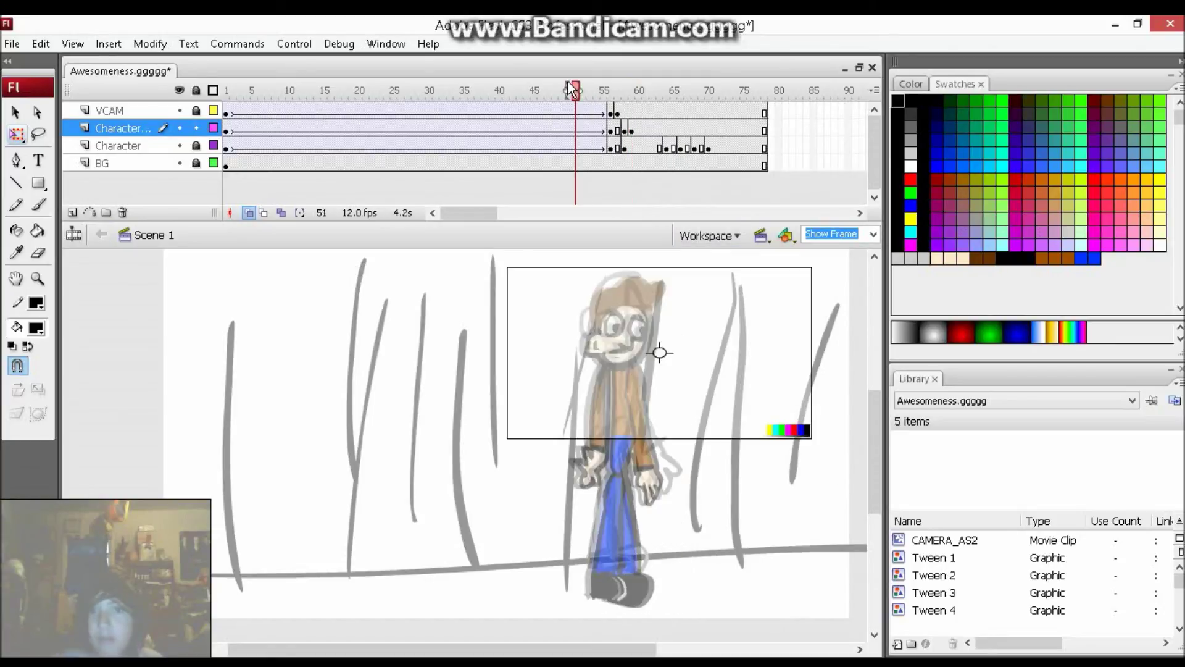
key("Return")
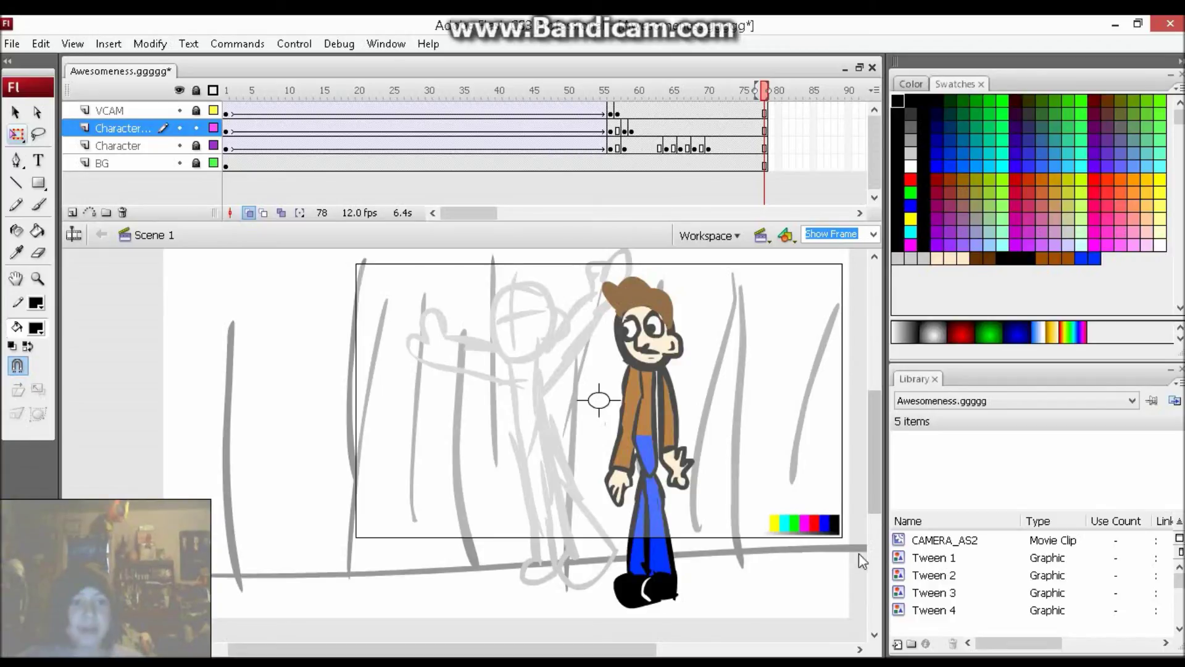
left_click(249, 214)
left_click(249, 213)
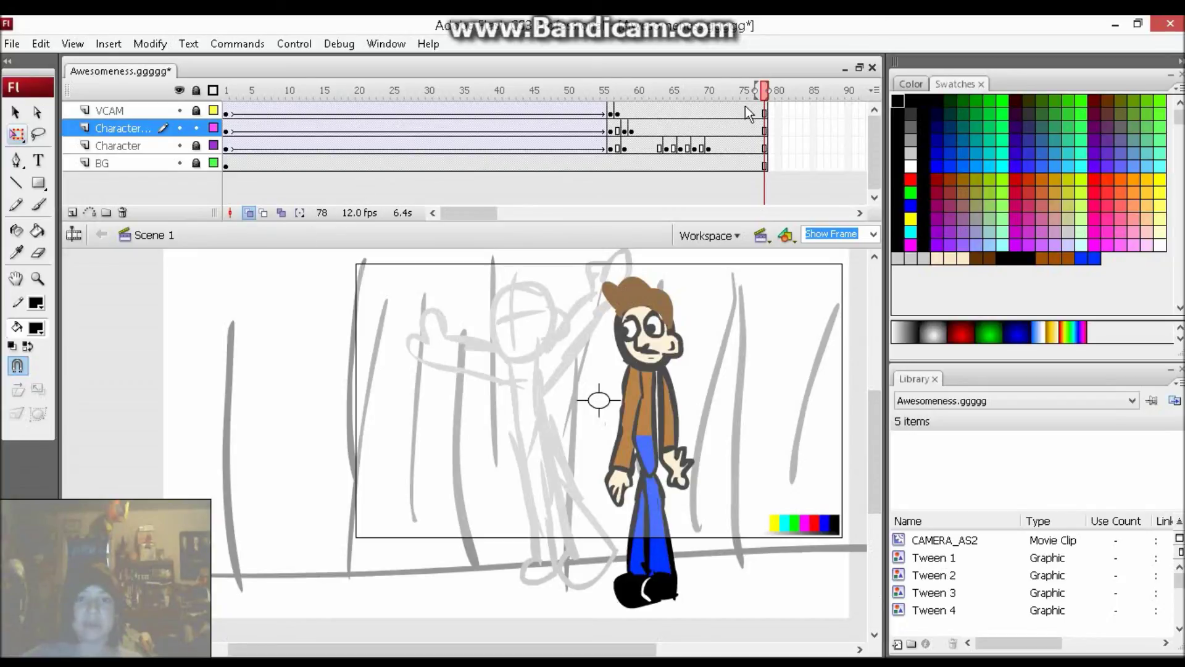
left_click_drag(746, 108, 626, 96)
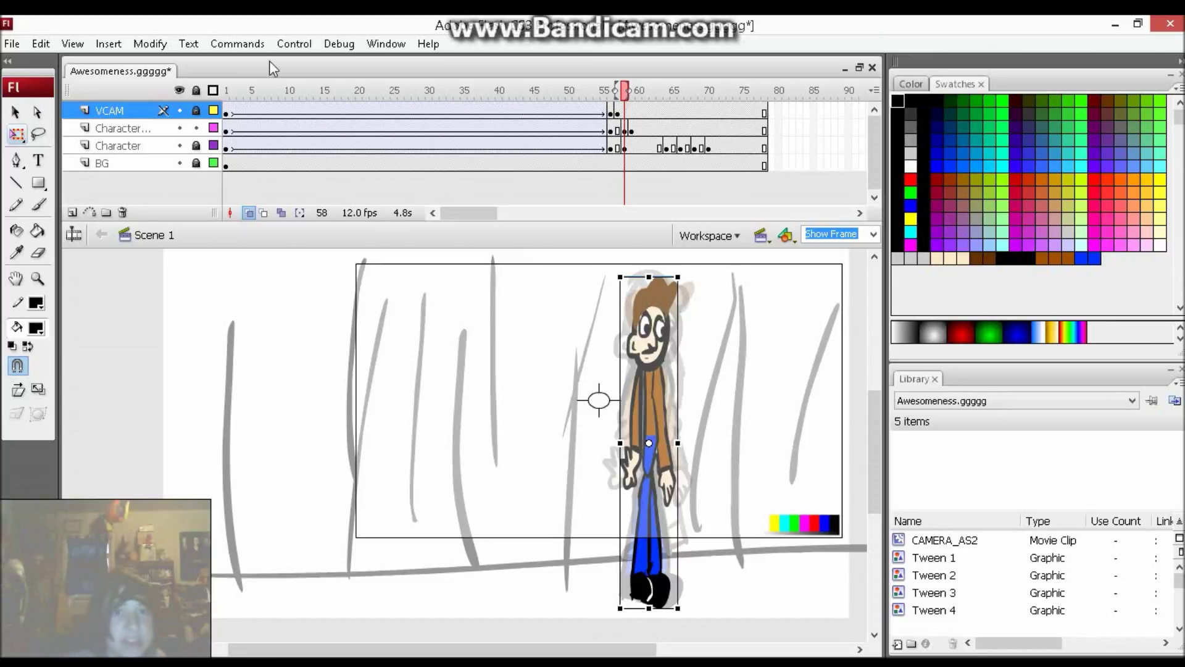
left_click_drag(340, 88, 736, 141)
mouse_move(643, 158)
left_mouse_down()
mouse_move(684, 155)
mouse_move(618, 148)
mouse_move(660, 142)
left_mouse_up()
Step: Insert a blank keyframe at frame 63 of the clean character layer and brush the character's head and face in black
left_click(660, 128)
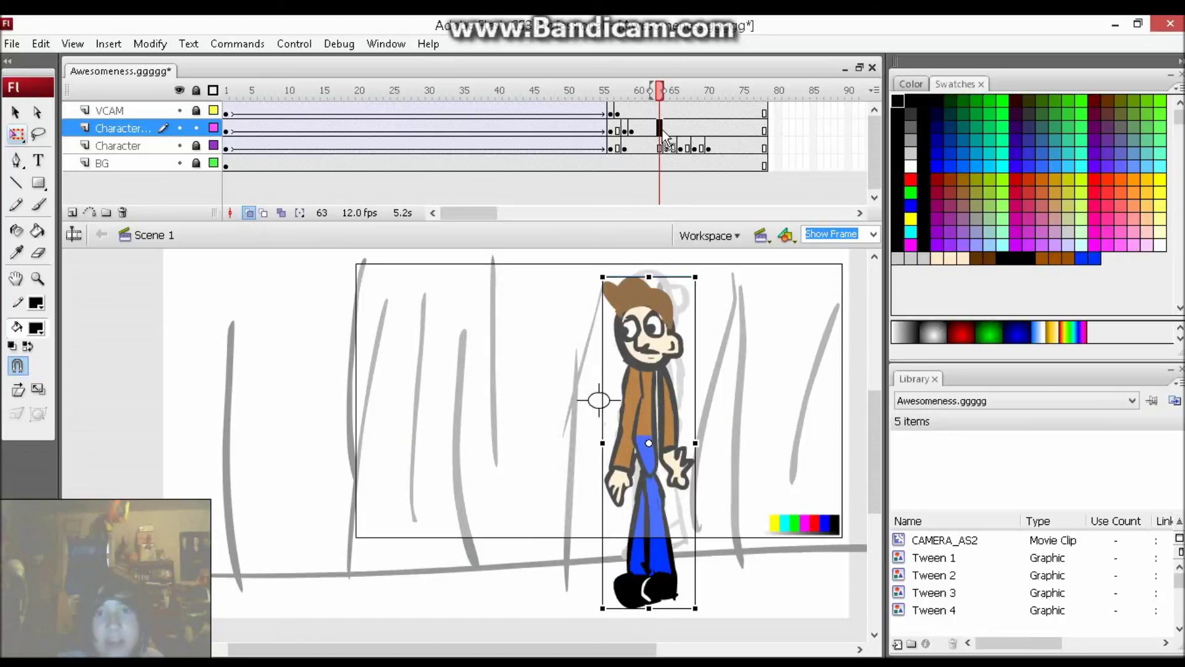
right_click(660, 130)
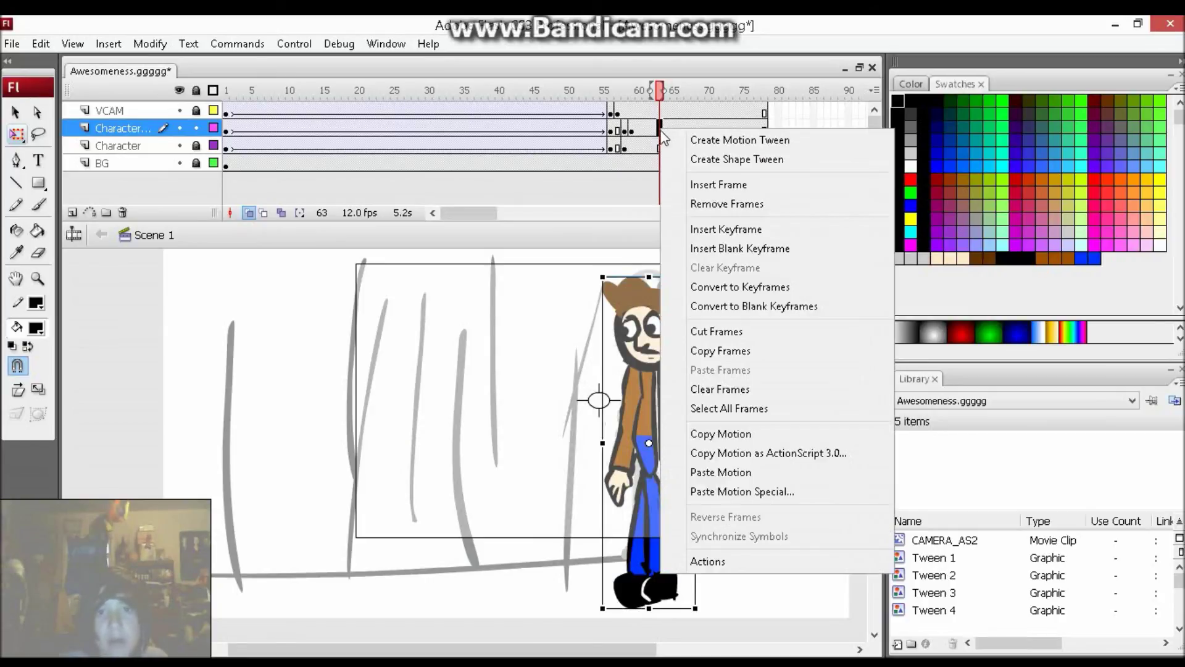
left_click(763, 247)
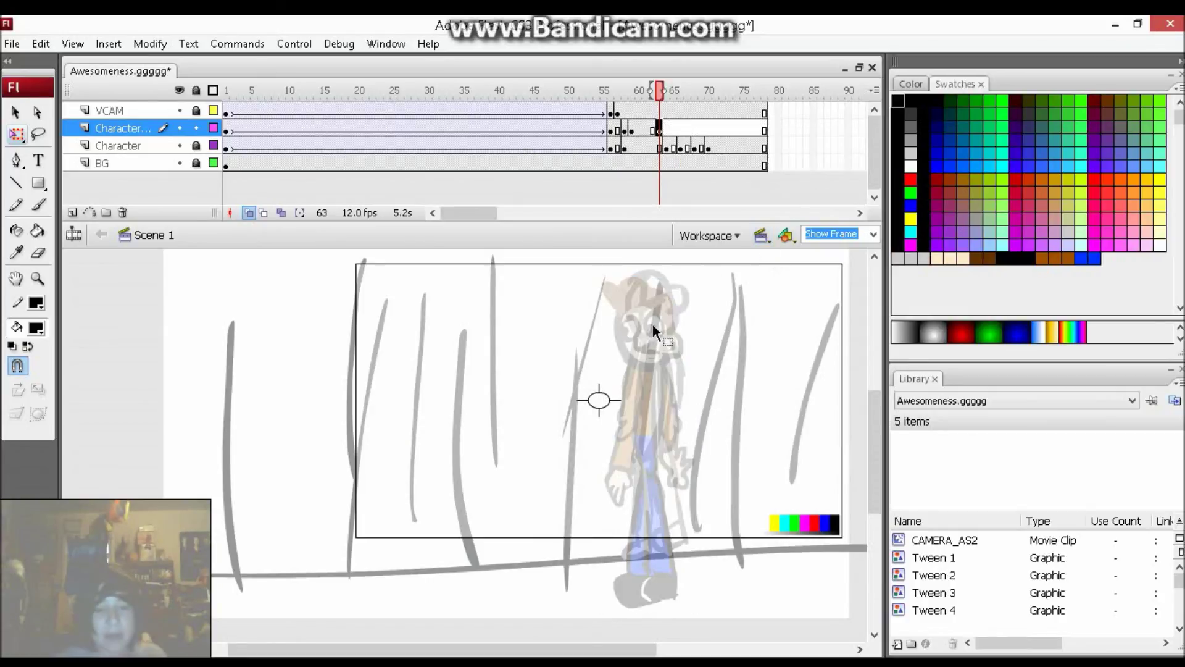
key("b")
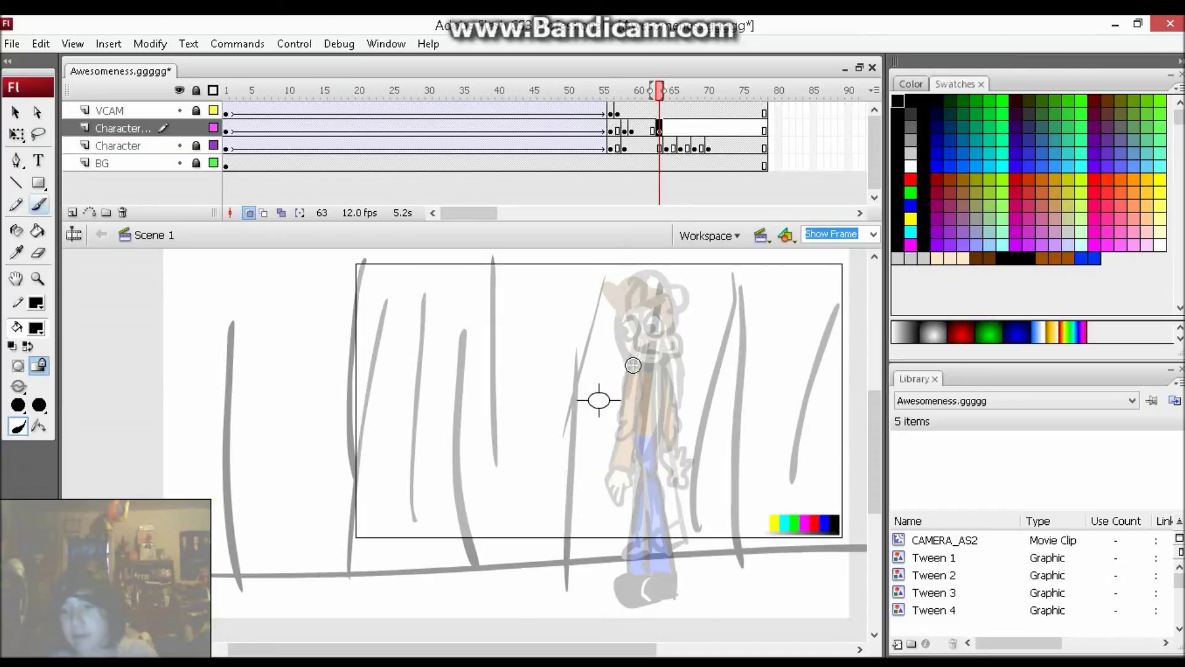
key("e")
left_click_drag(635, 297, 633, 345)
key("b")
mouse_move(587, 315)
left_mouse_down()
mouse_move(590, 337)
mouse_move(624, 316)
left_mouse_up()
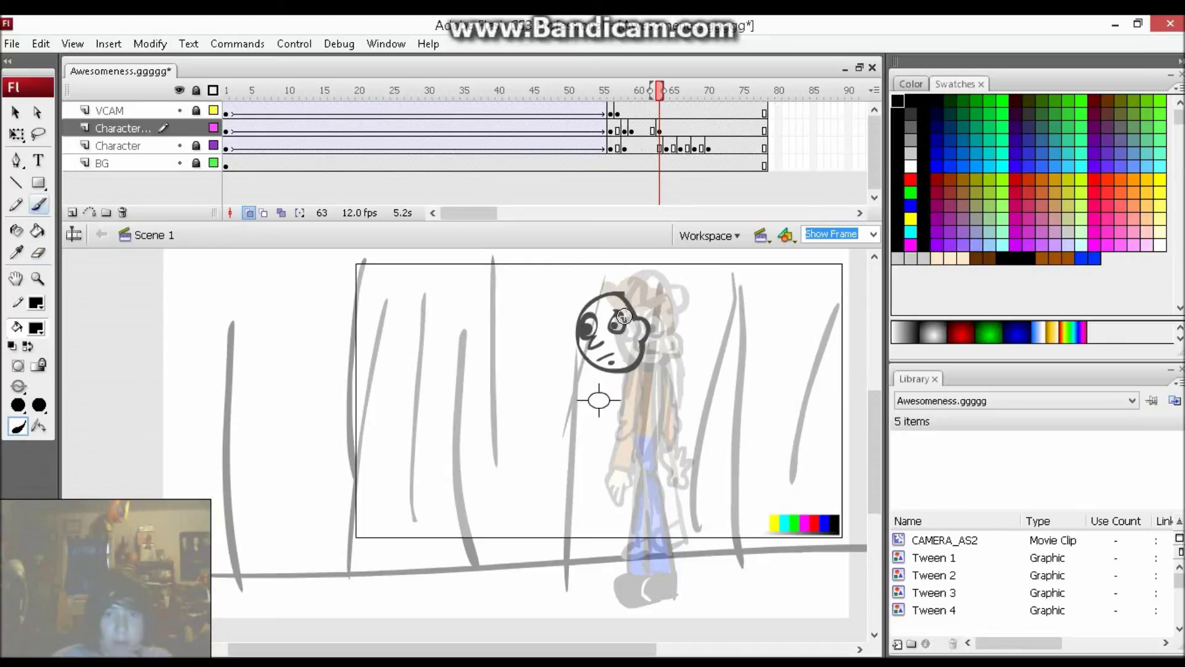
Step: Draw the character's torso, arms and bent legs below the head on frame 63
mouse_move(620, 370)
left_mouse_down()
mouse_move(642, 432)
mouse_move(574, 445)
mouse_move(611, 463)
mouse_move(654, 547)
left_mouse_up()
left_click_drag(647, 446, 695, 546)
left_click_drag(654, 436, 698, 518)
Step: Add keyframes at frames 64 and 65 of the clean character layer and tilt the leaning pose forward with Free Transform
key("F7")
key("ctrl+z")
key("F6")
key("q")
left_click_drag(706, 282, 658, 275)
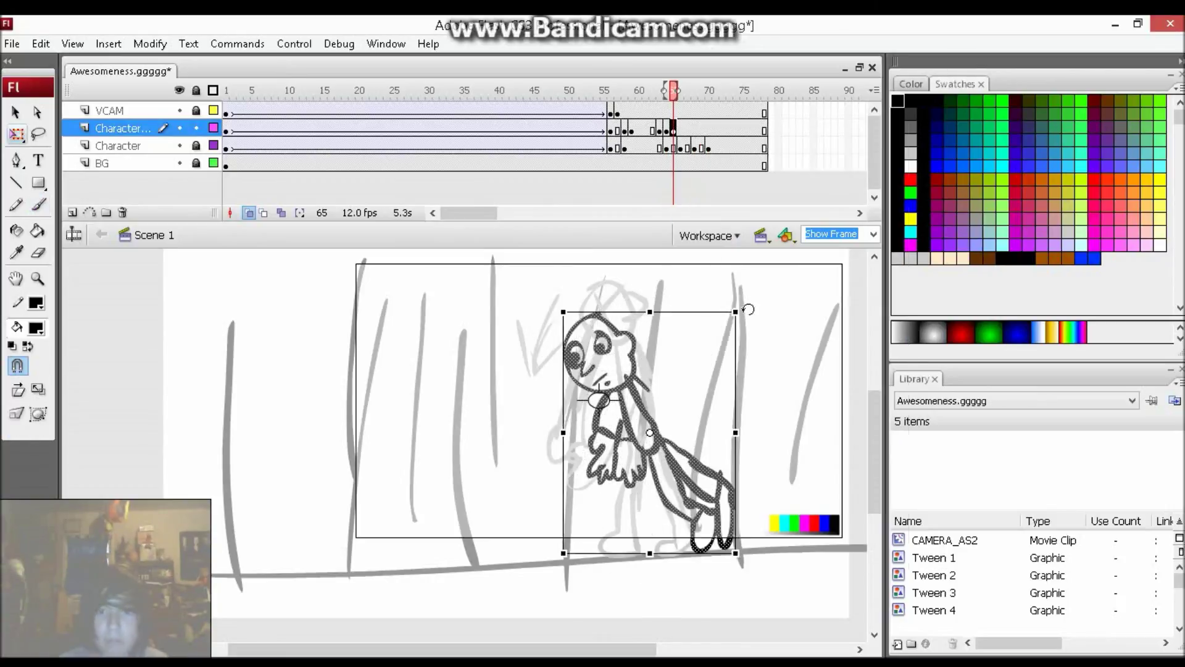
Step: Insert a blank keyframe at frame 66 and draw the character diving onto its hands with its legs in the air
key("F7")
key("b")
mouse_move(583, 386)
left_mouse_down()
mouse_move(587, 454)
mouse_move(666, 408)
mouse_move(660, 361)
left_mouse_up()
mouse_move(654, 410)
left_mouse_down()
mouse_move(691, 432)
mouse_move(685, 460)
left_mouse_up()
key("ctrl+a")
mouse_move(596, 465)
left_mouse_down()
mouse_move(557, 574)
mouse_move(518, 567)
left_mouse_up()
Step: Insert keyframes at frames 67, 68 and 69 and rotate the handstand pose progressively with Free Transform
left_click(688, 129)
key("F6")
key("q")
left_click(695, 130)
key("F6")
left_click_drag(700, 352, 626, 326)
left_click(702, 129)
key("F6")
Step: Paste the copied standing character at frame 70 and move it left to the rough's landing spot
right_click(709, 130)
left_click(760, 372)
left_click_drag(638, 437, 491, 436)
Step: Fill the character's face and hands with the light skin tone on frames 63 to 69 using the Paint Bucket
left_click(660, 129)
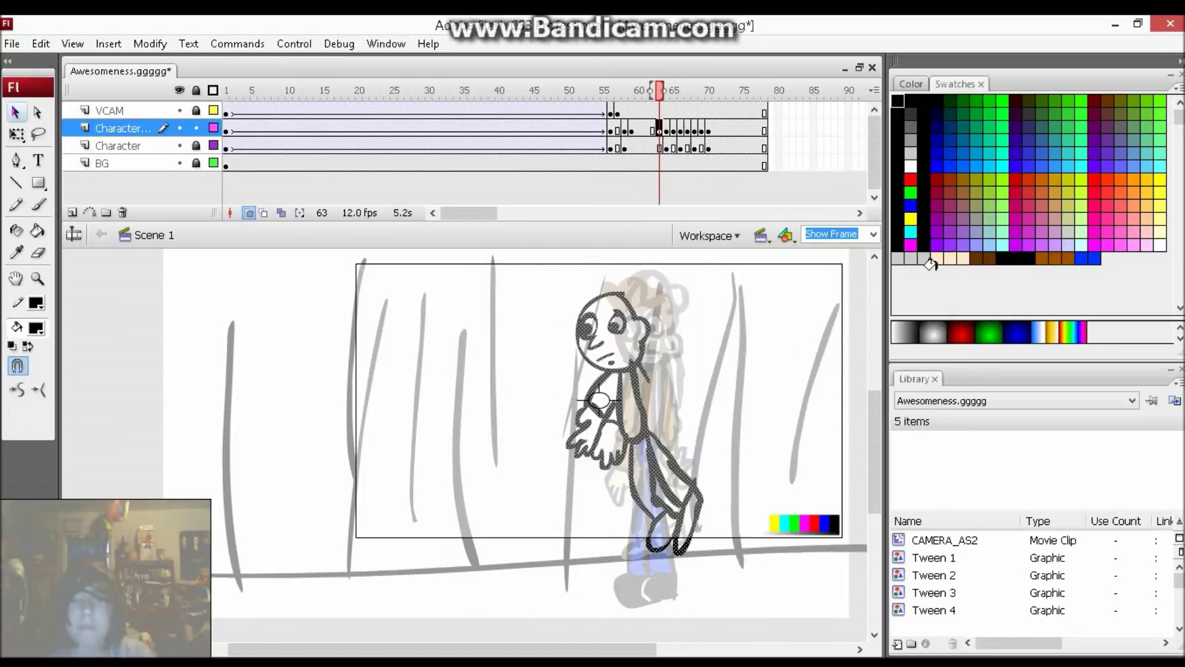
left_click(963, 258)
key("k")
key("period")
key("period")
key("period")
key("period")
key("period")
left_click(585, 582)
key("period")
key("period")
Step: Fill the character's trousers with blue, working back from frame 69 to frame 63
left_click(1081, 258)
key("comma")
key("comma")
key("comma")
key("comma")
key("comma")
key("comma")
left_click(678, 500)
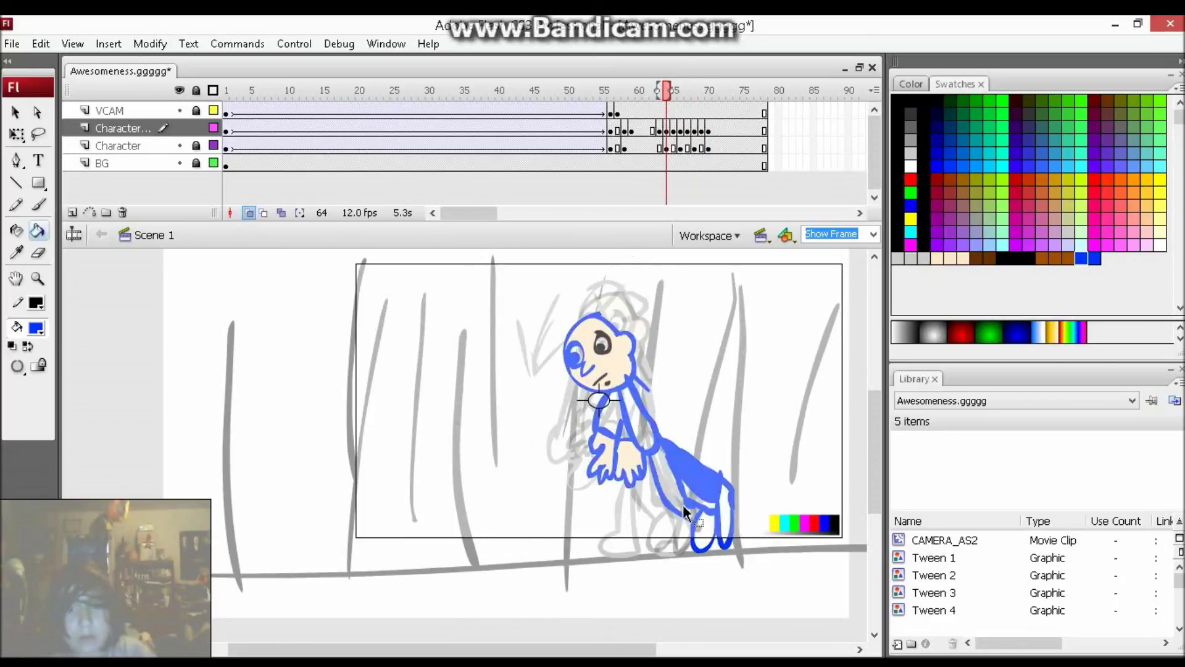
key("comma")
left_click(642, 499)
key("comma")
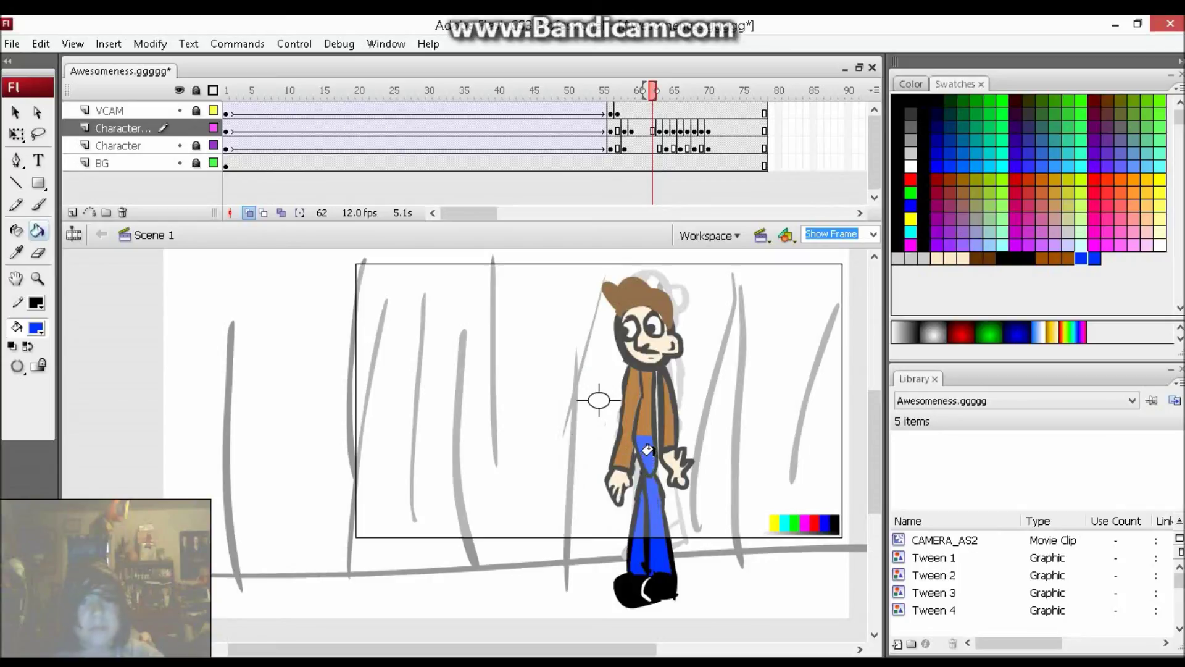
Step: Fill the character's shirt and sleeves with brown on frame 63
key("period")
key("period")
key("comma")
left_click(1055, 259)
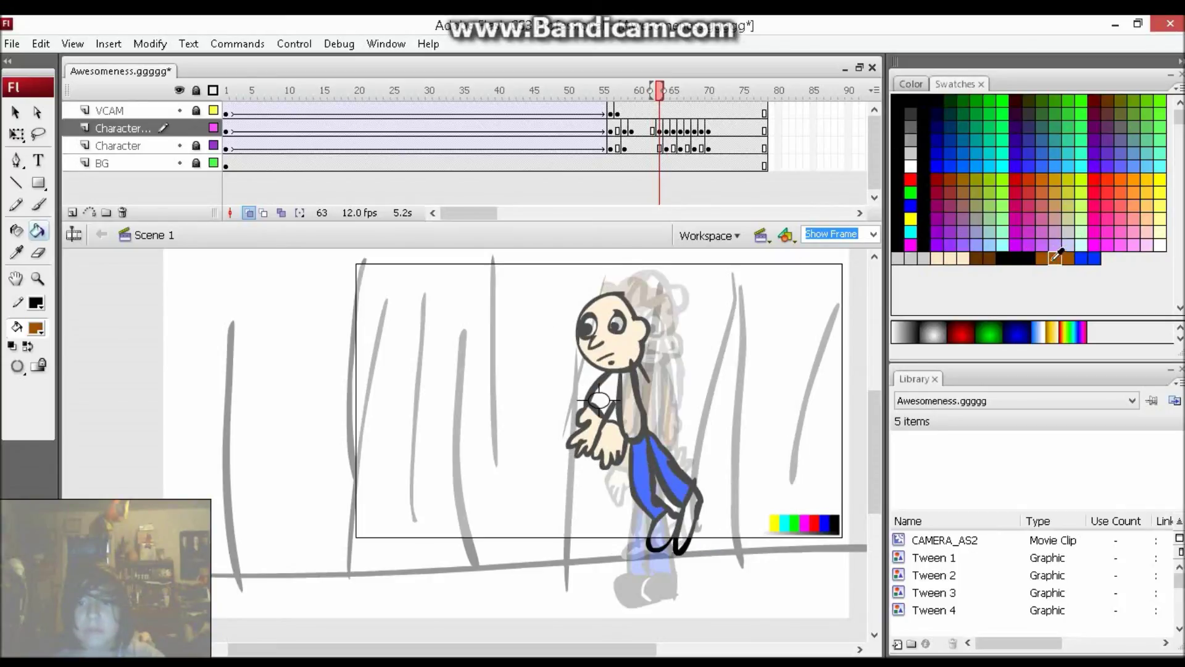
left_click(629, 402)
left_click(605, 395)
left_click(610, 413)
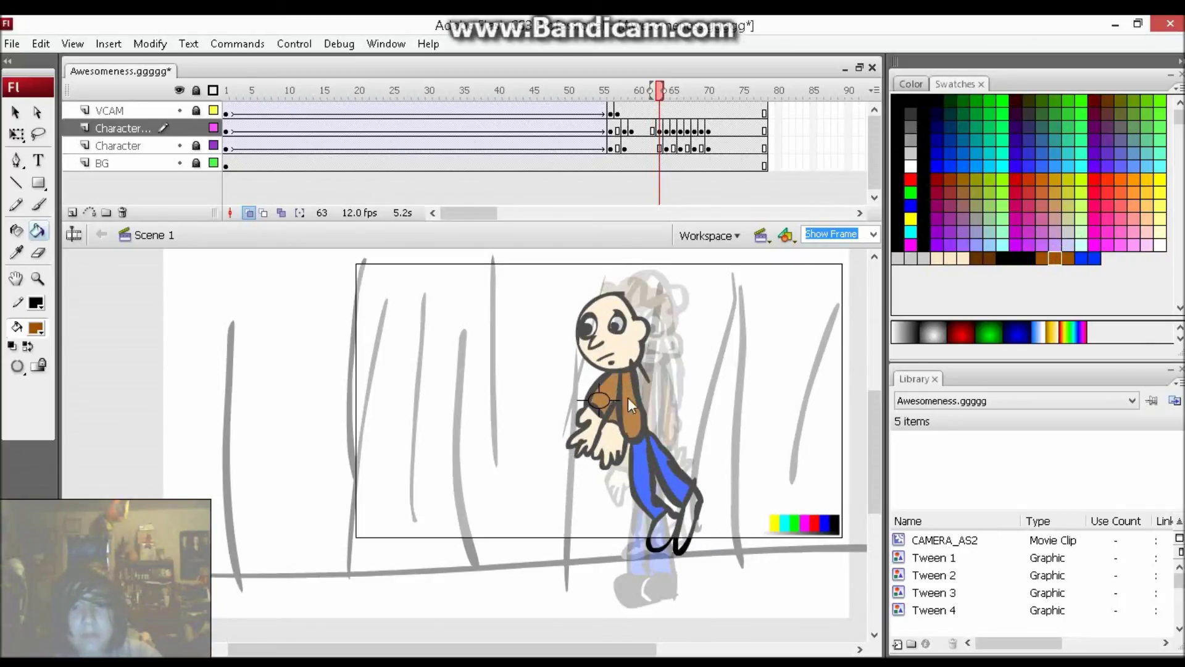
Step: Fill the character's shirt and sleeves with brown on frames 64, 65 and 66
key("period")
left_click(613, 417)
left_click(630, 426)
key("period")
left_click(627, 441)
left_click(614, 436)
key("period")
key("comma")
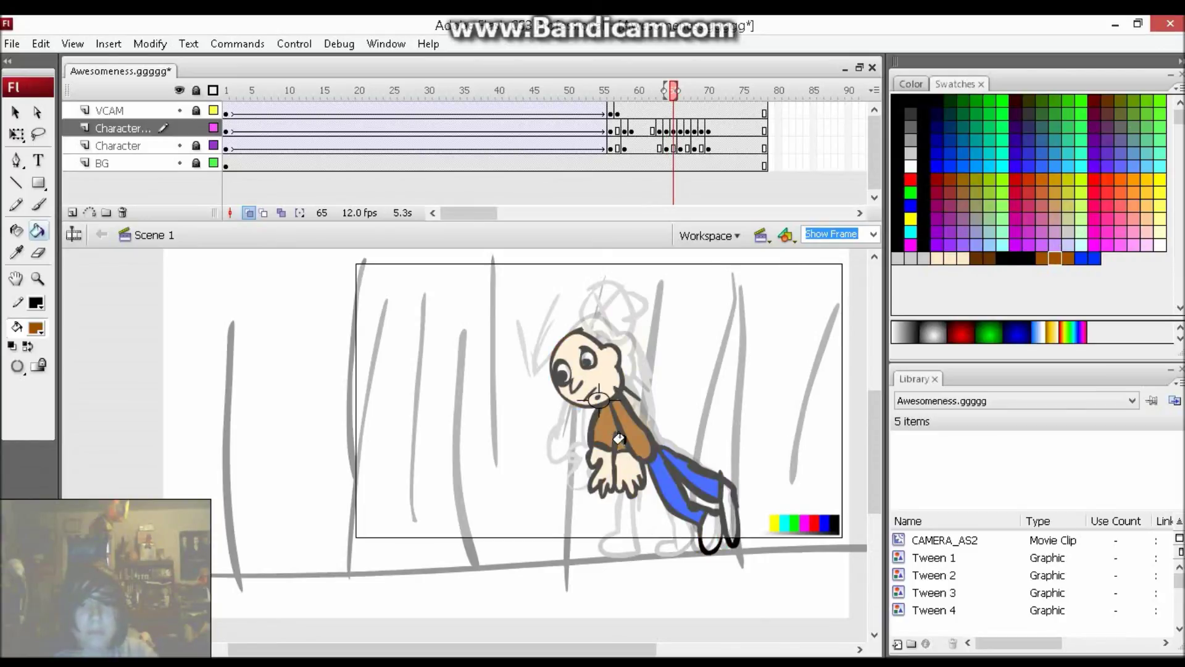
key("period")
left_click(625, 429)
left_click(596, 487)
Step: Fill the torso and both sleeves of the handstand pose with brown on frames 67 and 68
key("period")
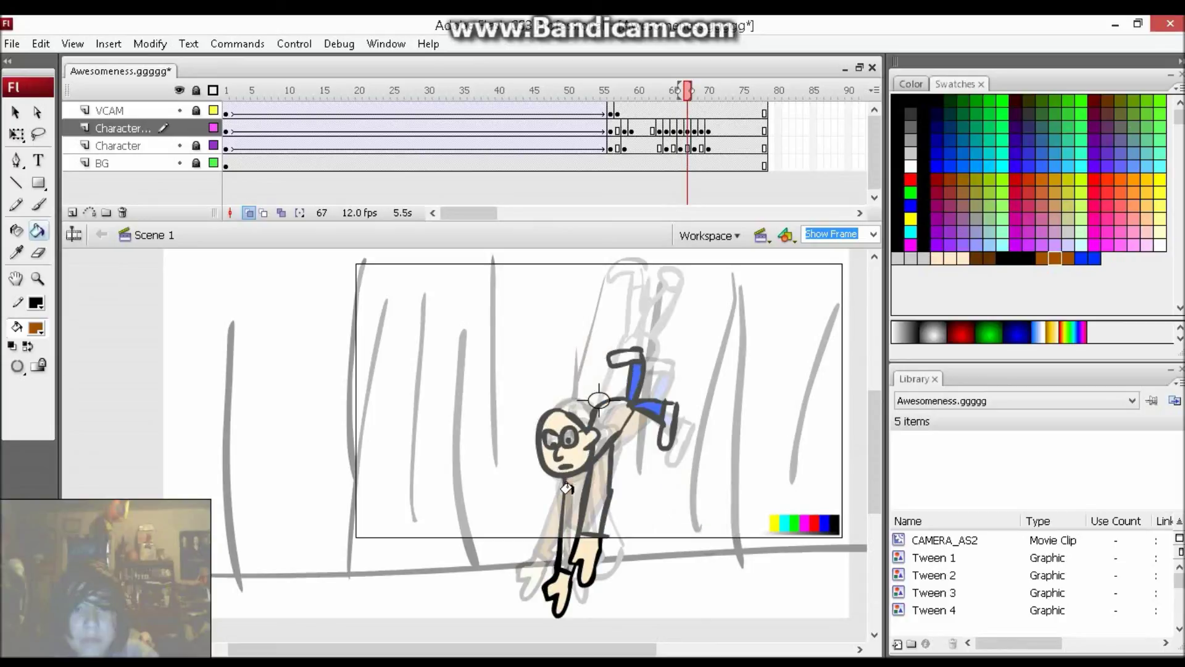
left_click(601, 425)
left_click(593, 478)
left_click(571, 491)
key("period")
left_click(589, 485)
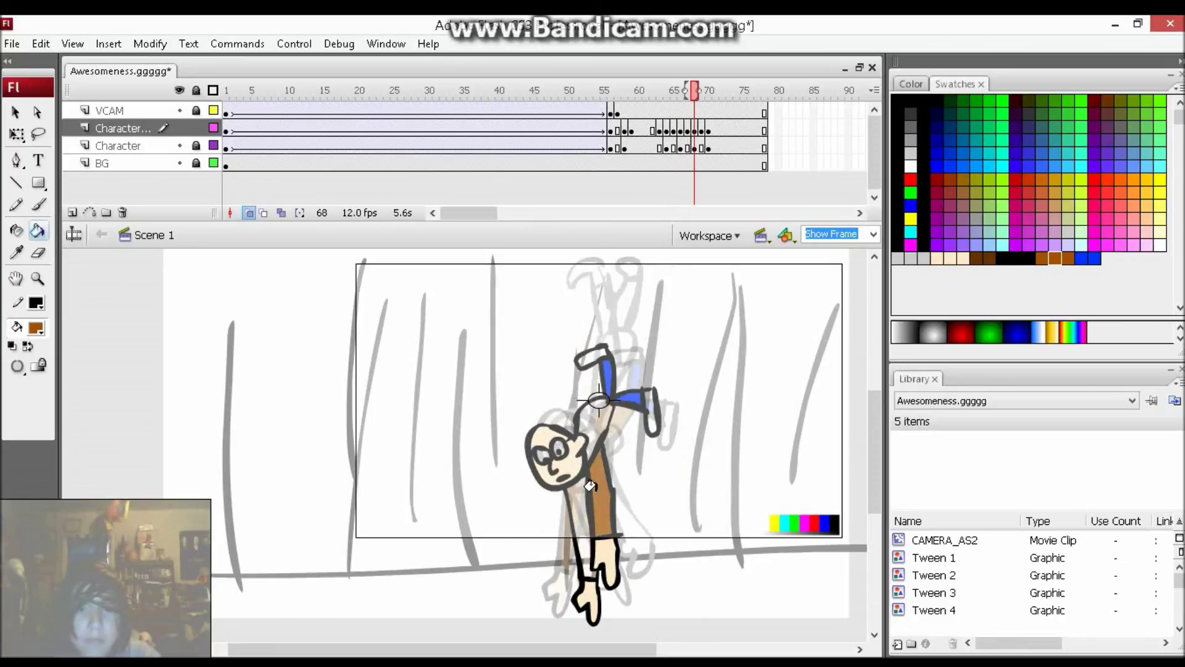
key("period")
key("comma")
left_click(579, 489)
left_click(600, 405)
Step: Fill the torso and sleeves of the handstand pose with brown on frame 69
key("period")
key("comma")
key("period")
key("period")
key("comma")
left_click(578, 422)
left_click(593, 465)
Step: Return to frame 63 and fill both of the character's shoes with black
key("period")
key("comma")
key("comma")
key("comma")
key("comma")
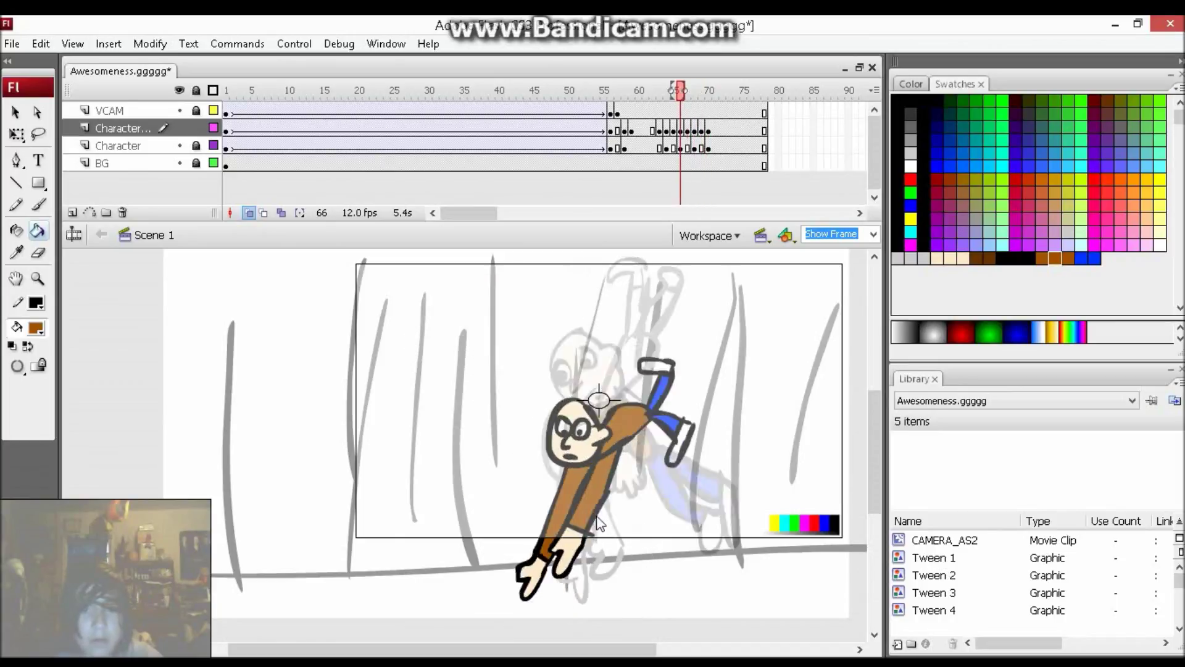
key("comma")
key("comma")
left_click(897, 101)
key("comma")
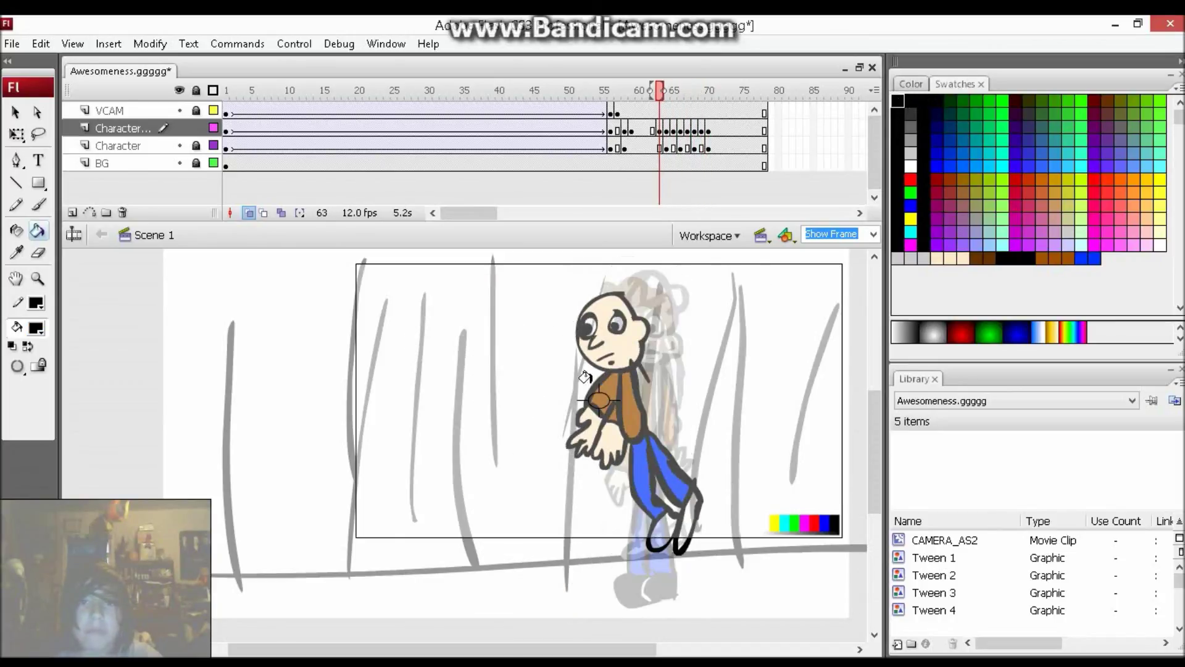
left_click(686, 519)
left_click(665, 532)
Step: Fill the character's shoes with black on frames 64, 65 and 66
key("period")
left_click(723, 503)
left_click(703, 534)
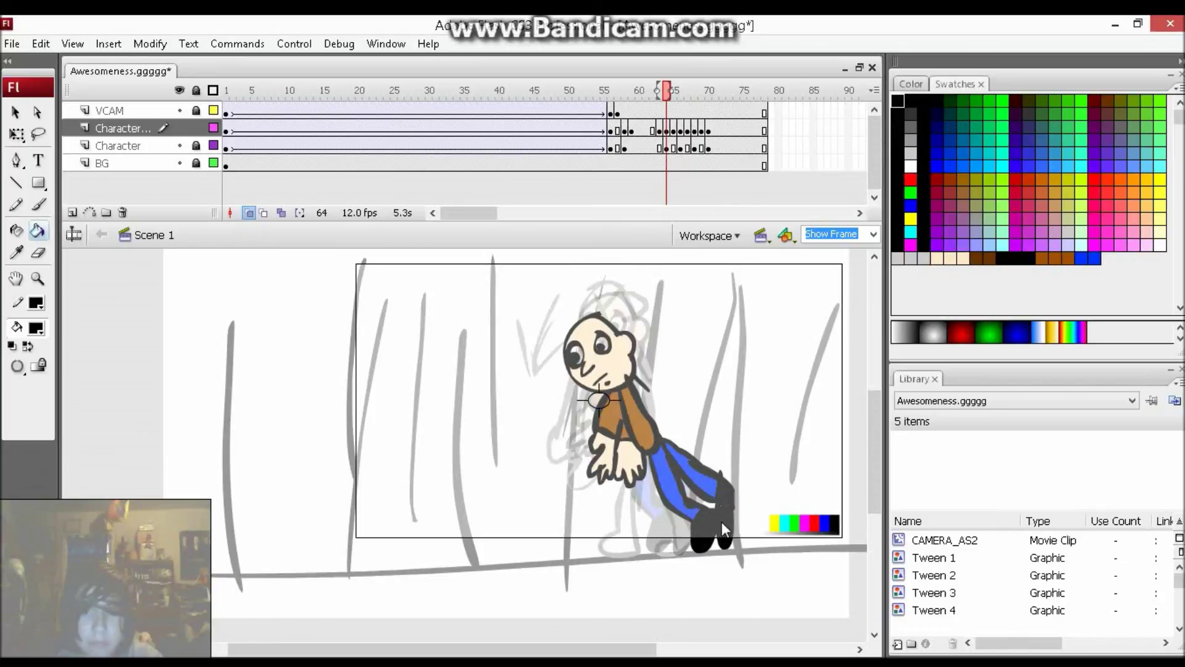
left_click(728, 507)
key("period")
key("period")
left_click(677, 433)
left_click(655, 364)
Step: Fill the raised shoes of the handstand pose with black on frames 67, 68 and 69
key("period")
left_click(624, 351)
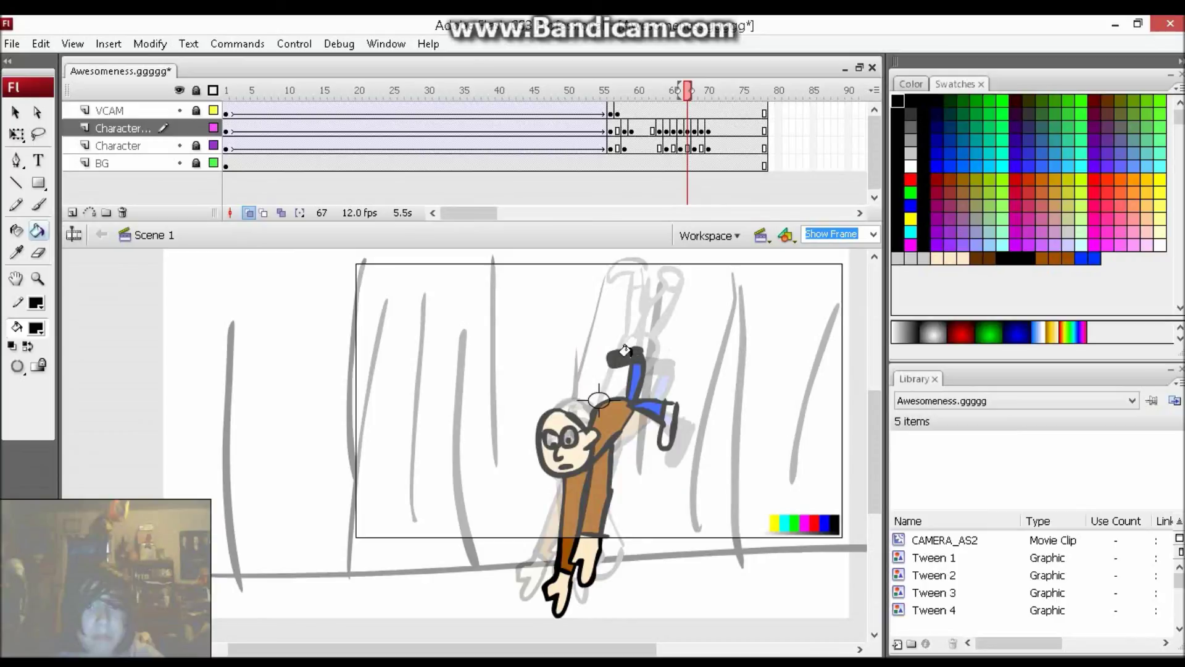
left_click(667, 423)
key("period")
left_click(647, 411)
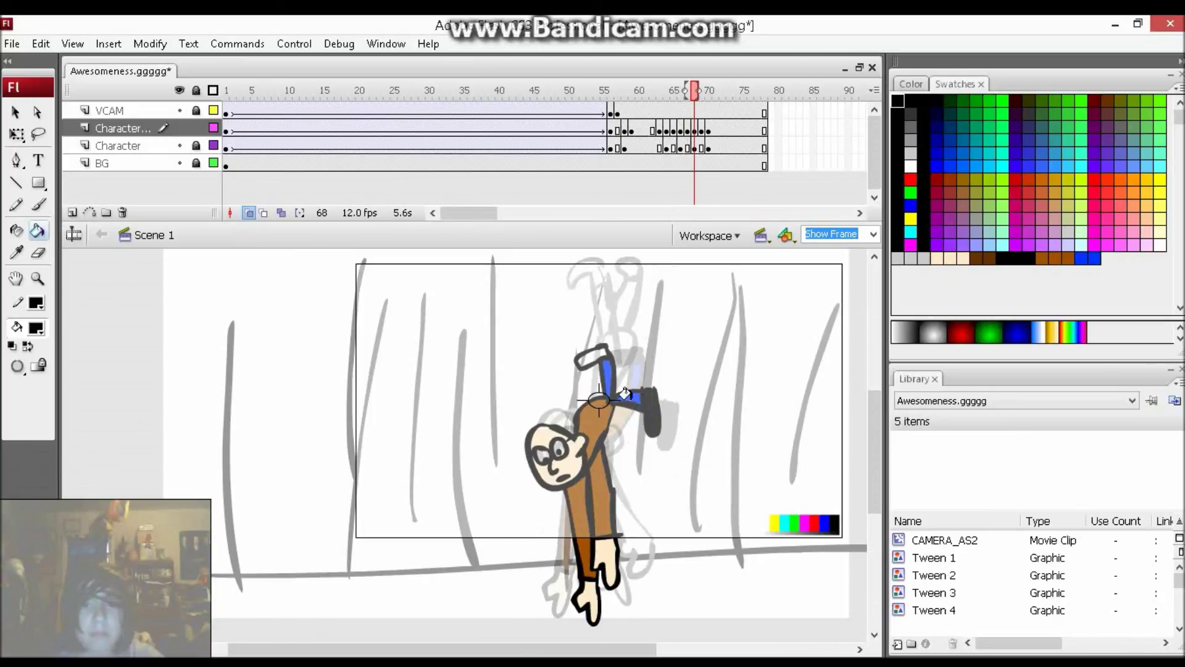
left_click(592, 353)
key("period")
left_click(619, 393)
left_click(559, 359)
Step: Step past frame 70 and back to frame 63 to check the coloured handspring poses
key("period")
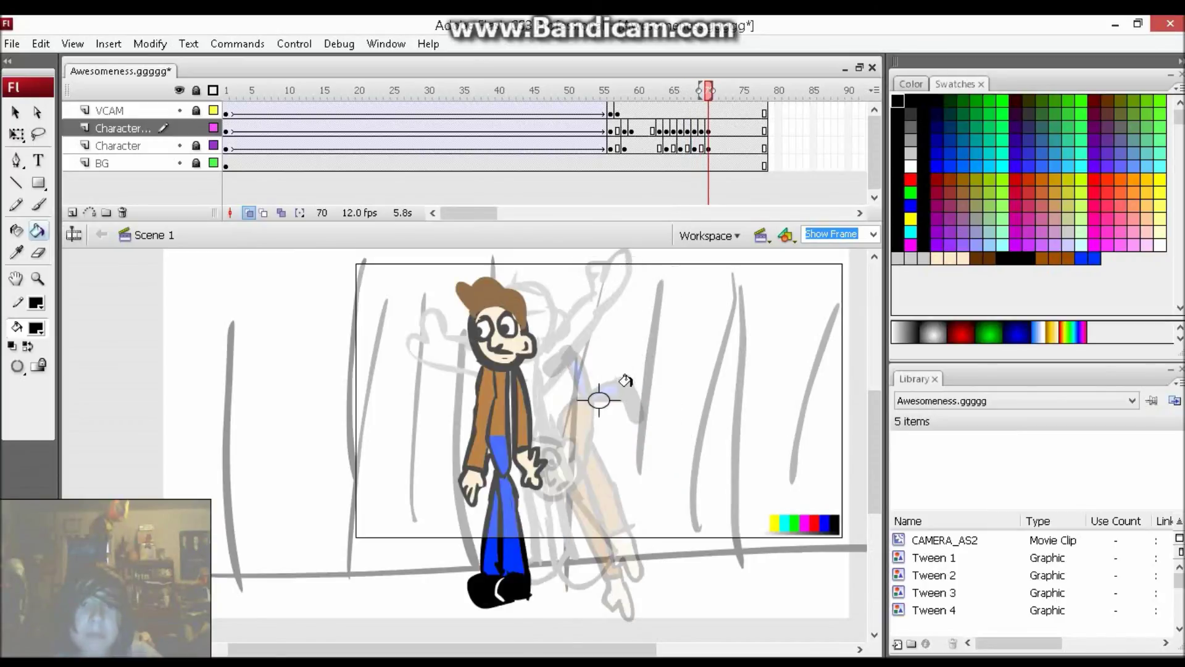
key("period")
key("comma")
key("comma")
key("comma")
key("comma")
key("comma")
key("comma")
key("comma")
key("comma")
key("period")
key("comma")
Step: Try to fill the character's eye with white on frame 64, and undo the fill
left_click(910, 165)
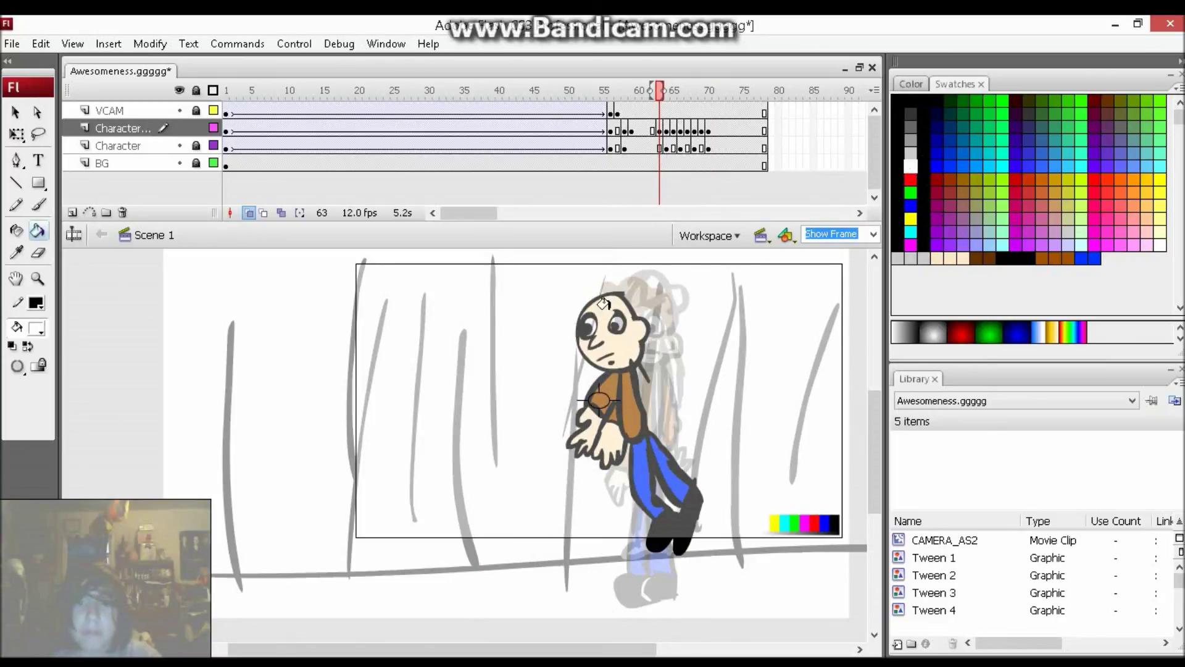
key("comma")
key("period")
key("period")
left_click(576, 344)
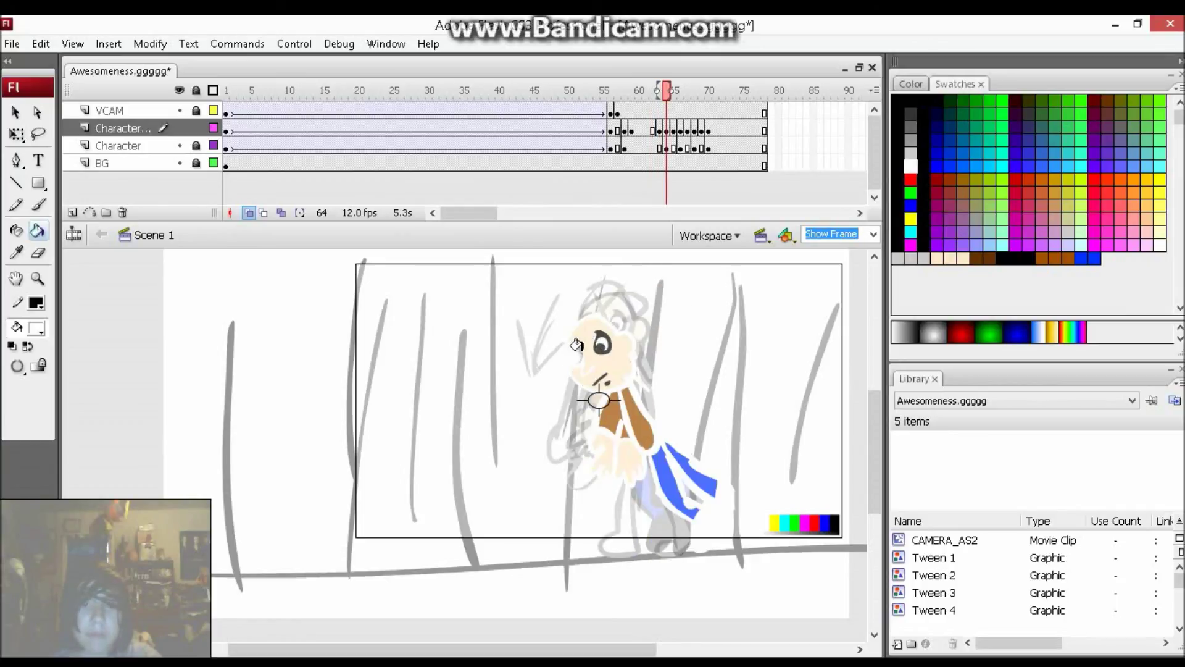
key("ctrl+z")
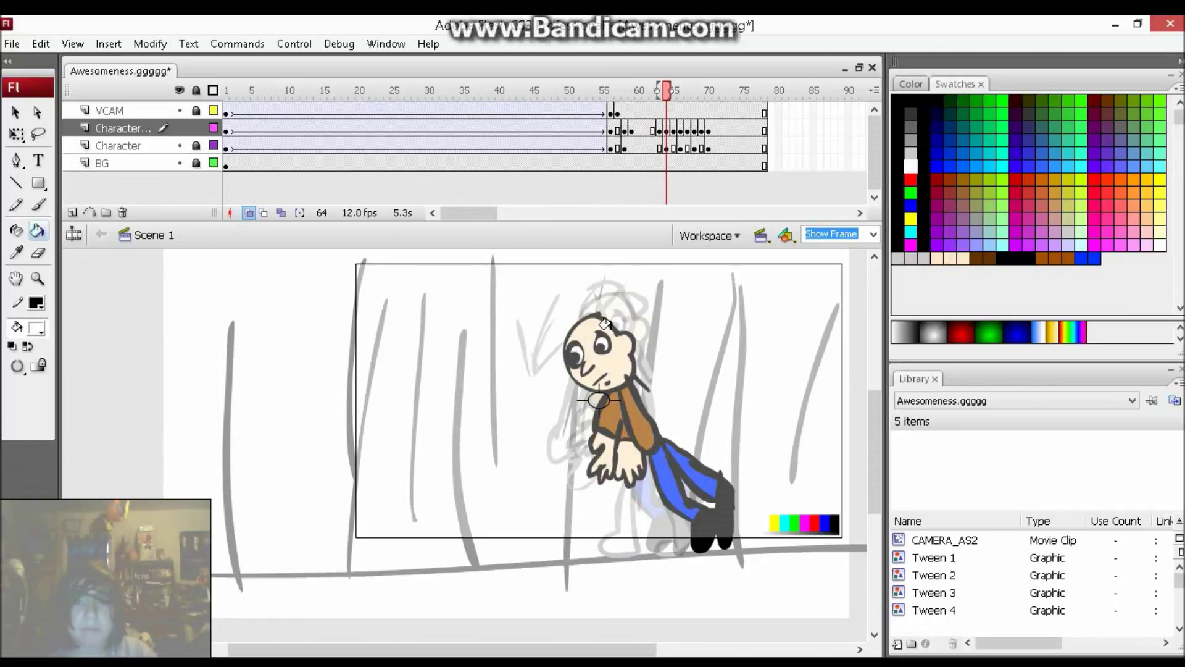
Step: Step through frames 63 to 66 to examine the eyes of the coloured poses
key("comma")
key("period")
key("period")
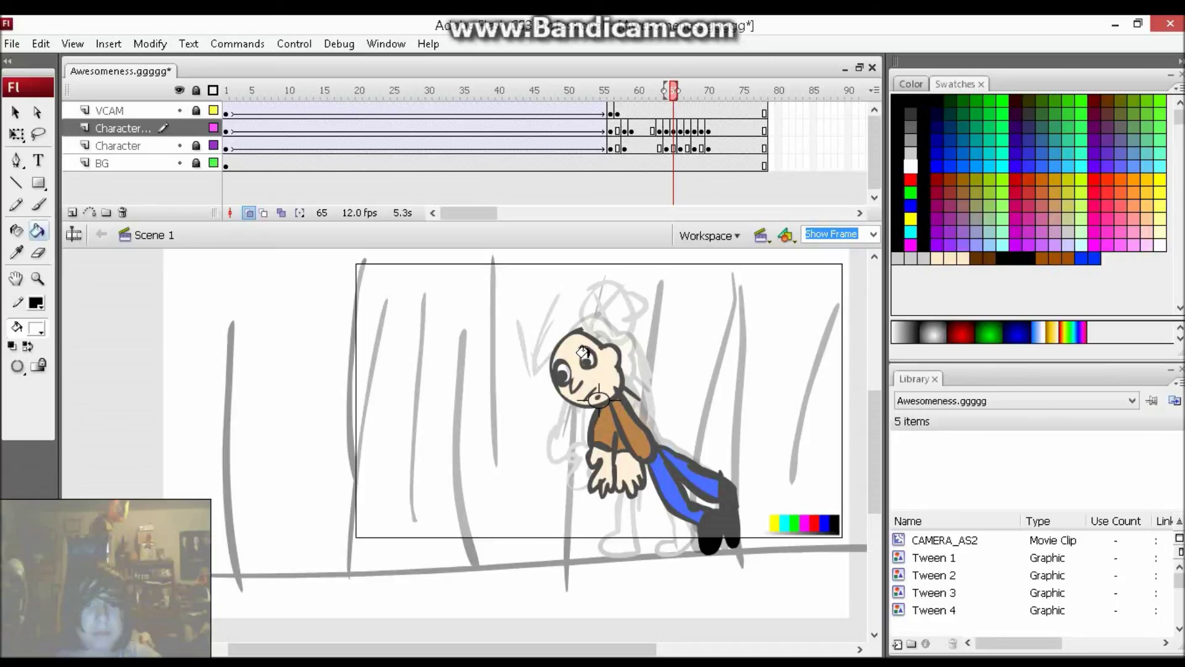
key("period")
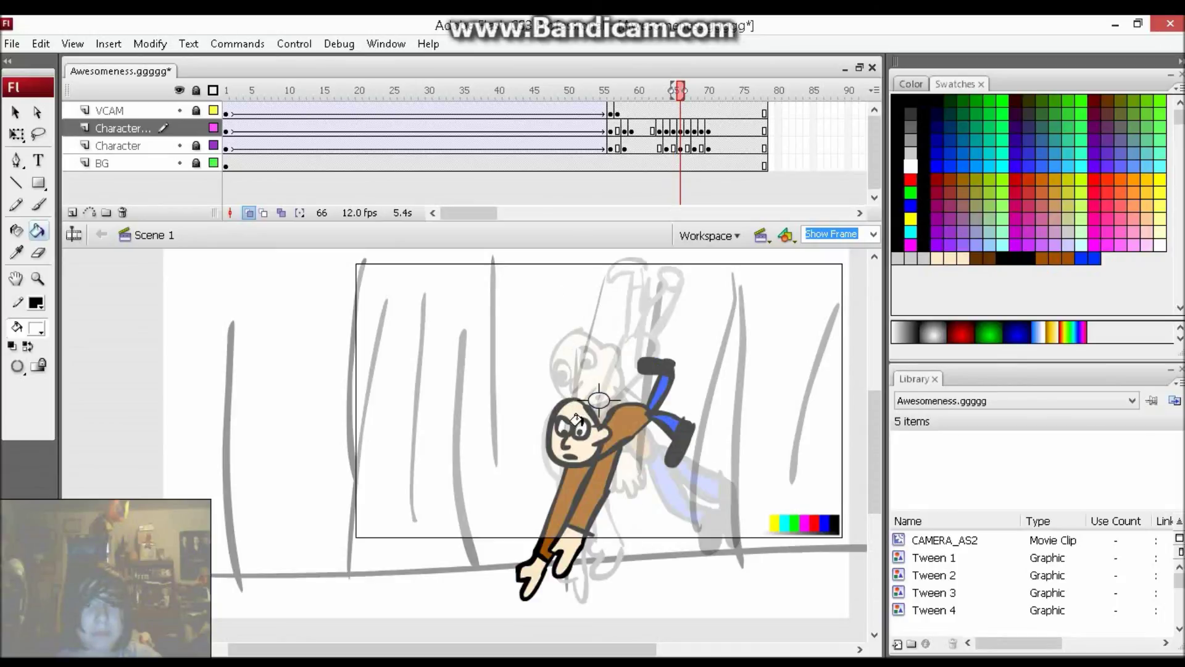
key("comma")
key("comma")
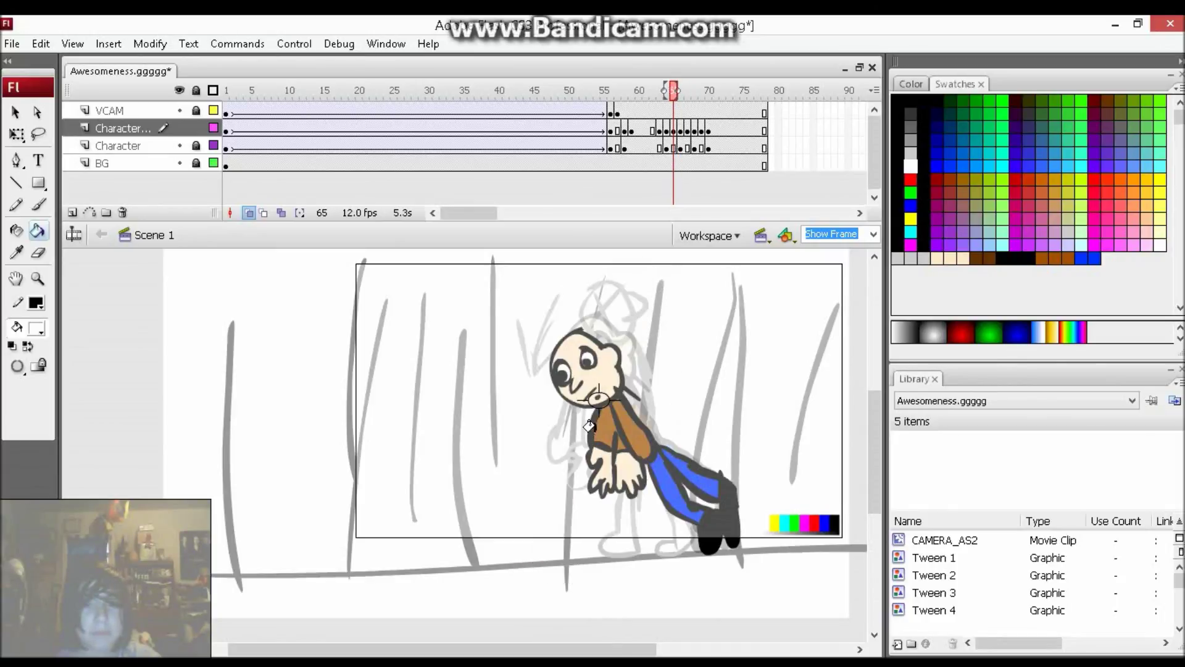
Step: Step back and forth through the handspring frames around 63 to 68 to check the coloured poses
key("period")
key("period")
key("comma")
key("comma")
key("comma")
key("comma")
key("period")
key("period")
key("period")
key("period")
key("period")
key("period")
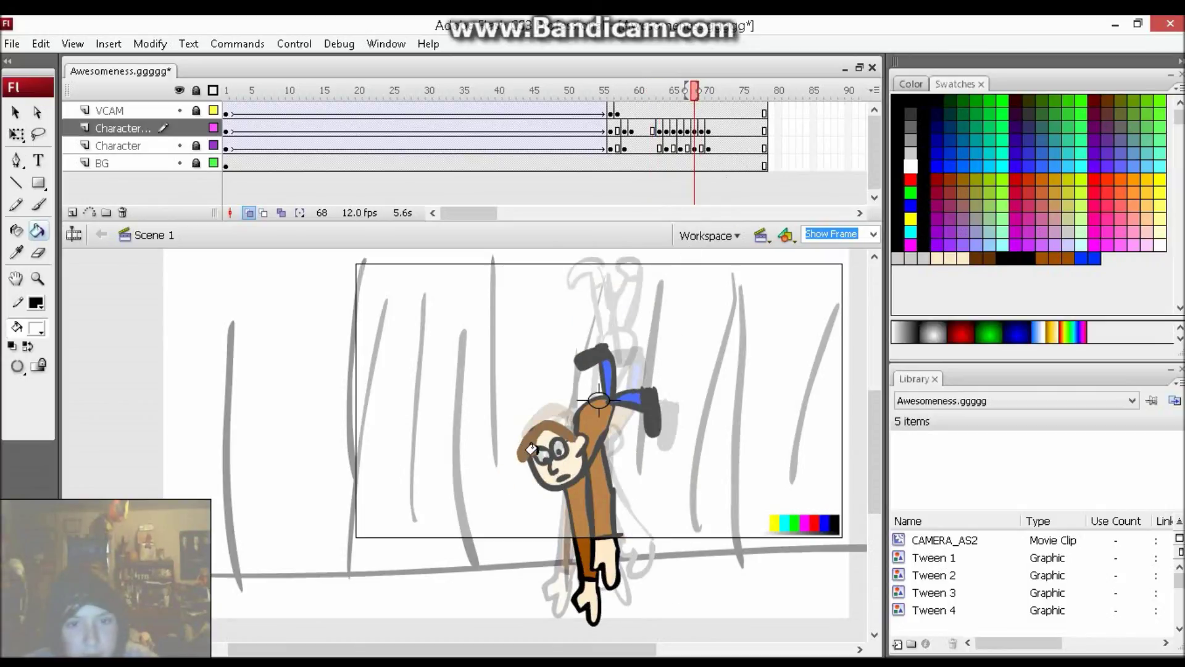
key("comma")
key("period")
key("comma")
key("comma")
key("comma")
key("comma")
key("comma")
key("comma")
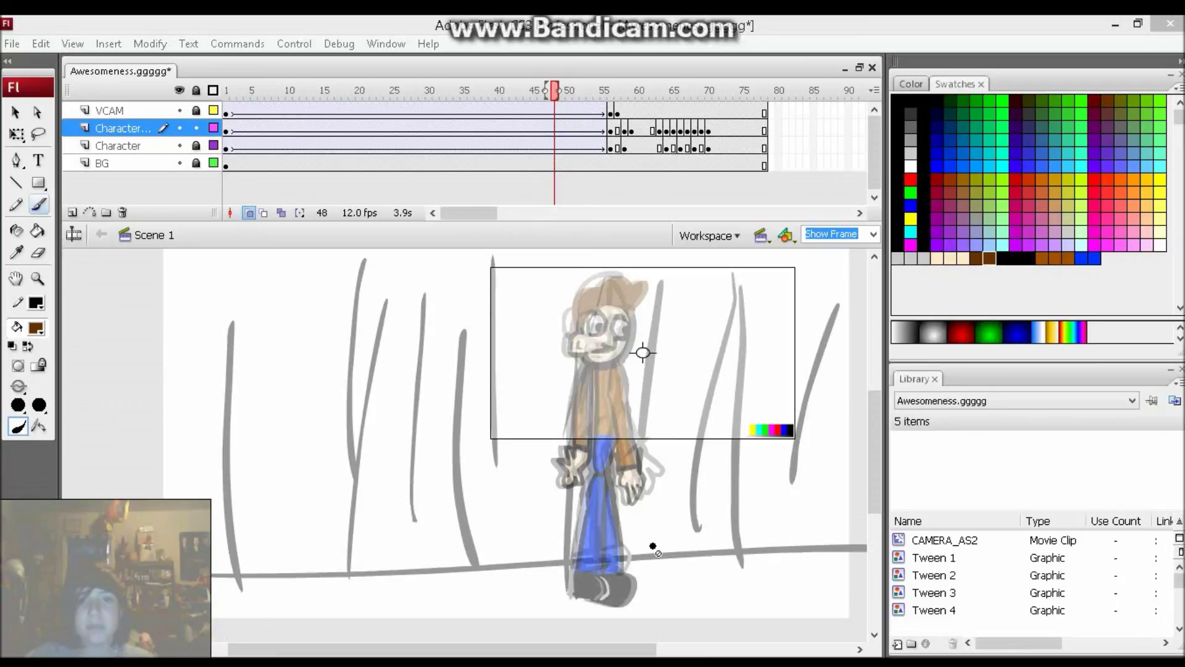
Step: Play the whole animation on the timeline and scrub through the walk and handspring to review the motion
left_click(479, 89)
key("Return")
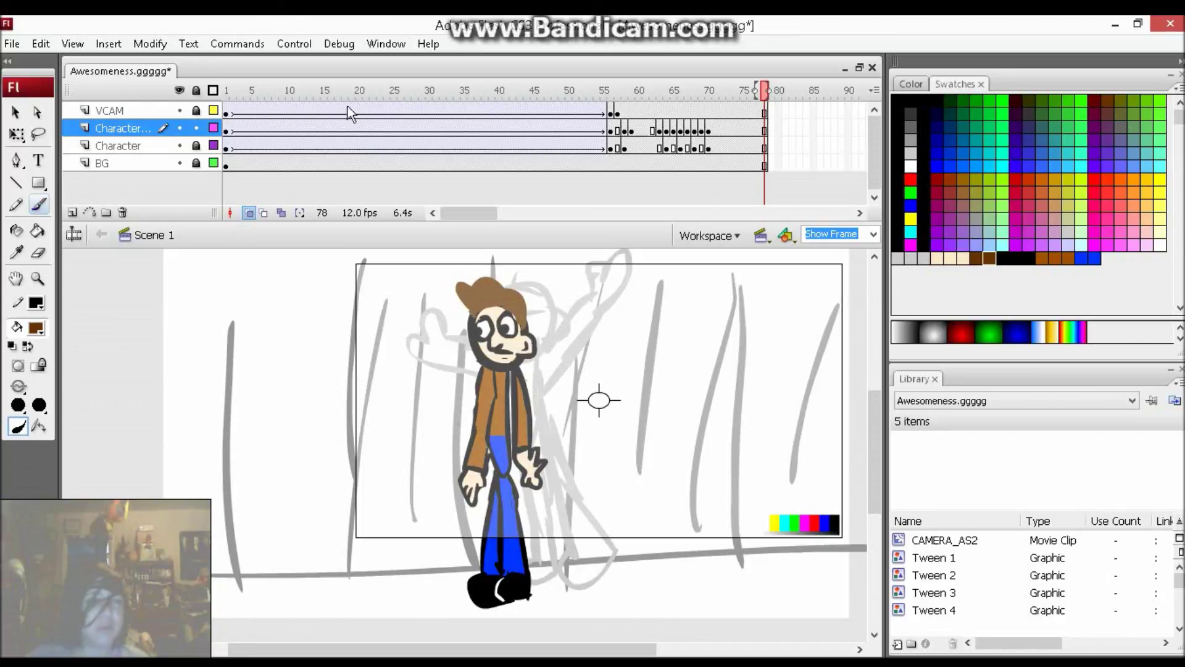
mouse_move(401, 99)
left_mouse_down()
mouse_move(709, 97)
mouse_move(728, 111)
mouse_move(701, 111)
mouse_move(704, 121)
mouse_move(715, 118)
mouse_move(627, 101)
left_mouse_up()
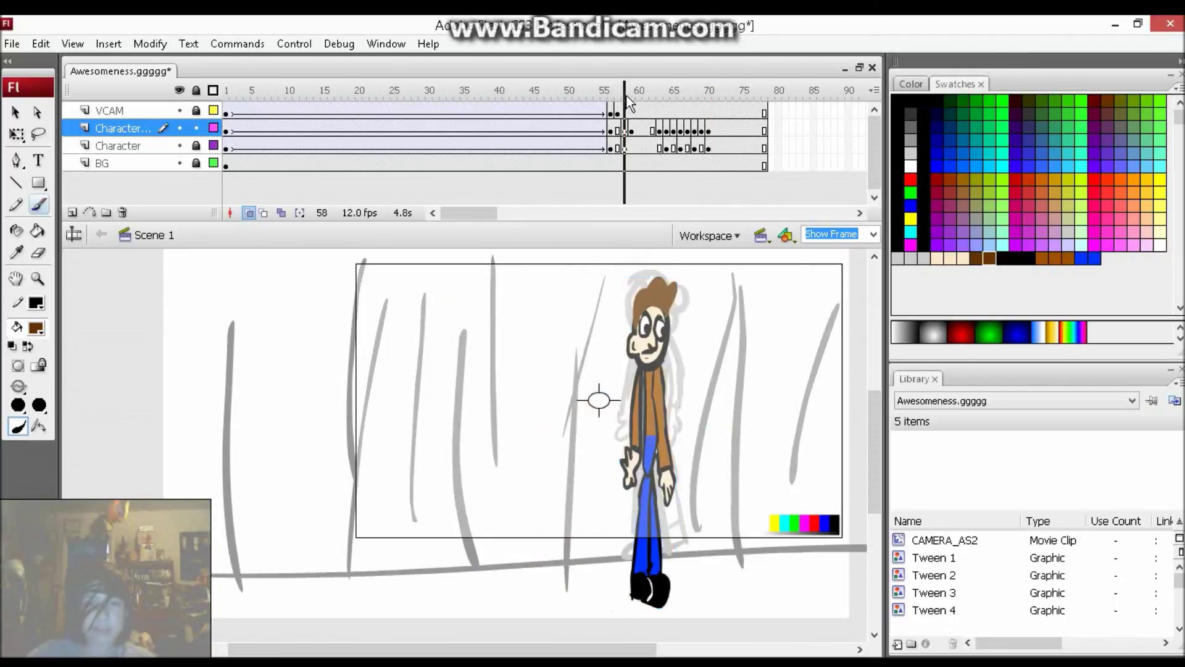
key("Return")
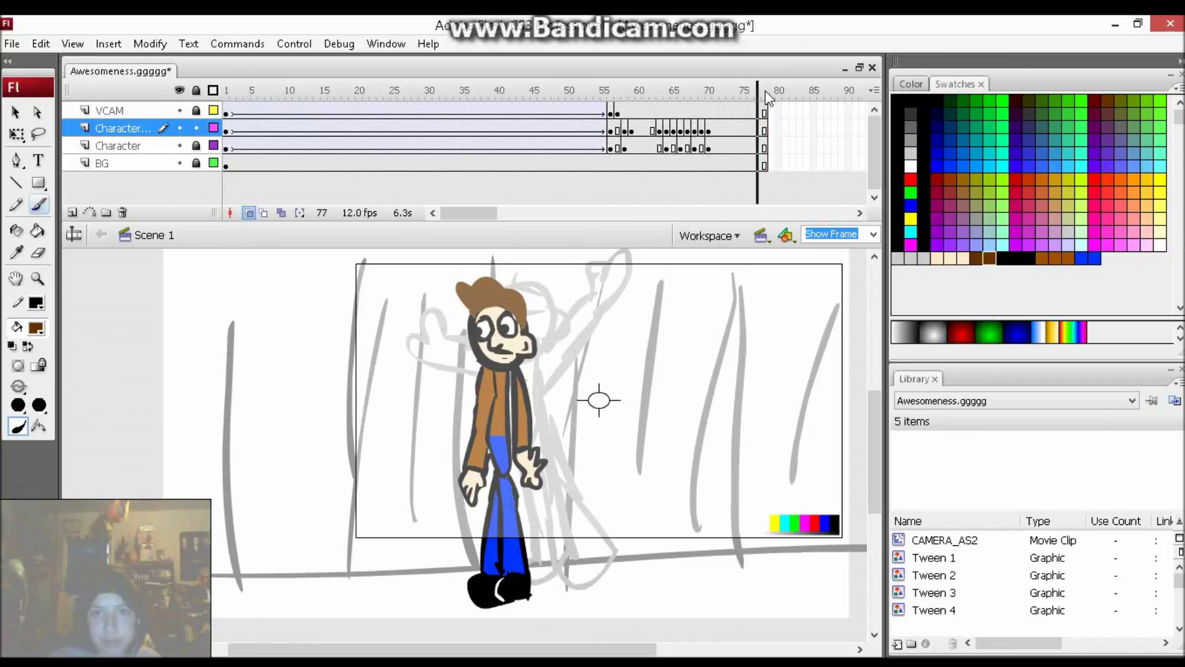
Step: Scrub back through the timeline to frame 21 and replay the handspring from there
left_click_drag(729, 96, 711, 127)
left_click_drag(637, 122, 824, 179)
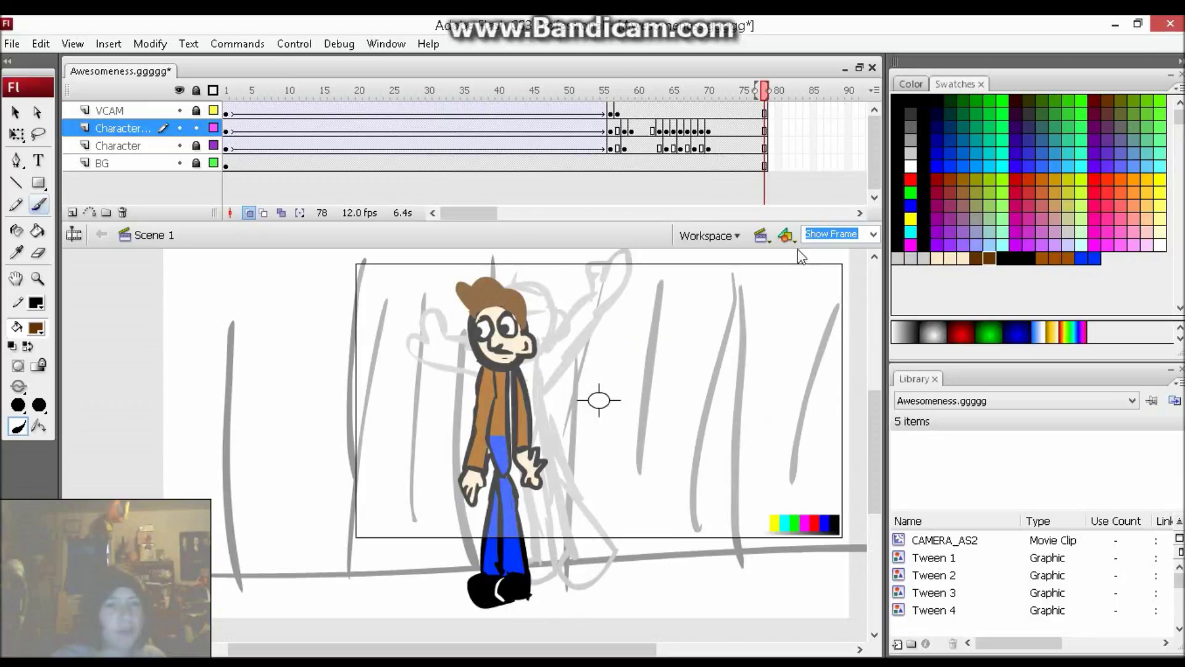
left_click_drag(738, 94, 610, 185)
left_click_drag(736, 196, 164, 175)
left_click_drag(270, 179, 3, 266)
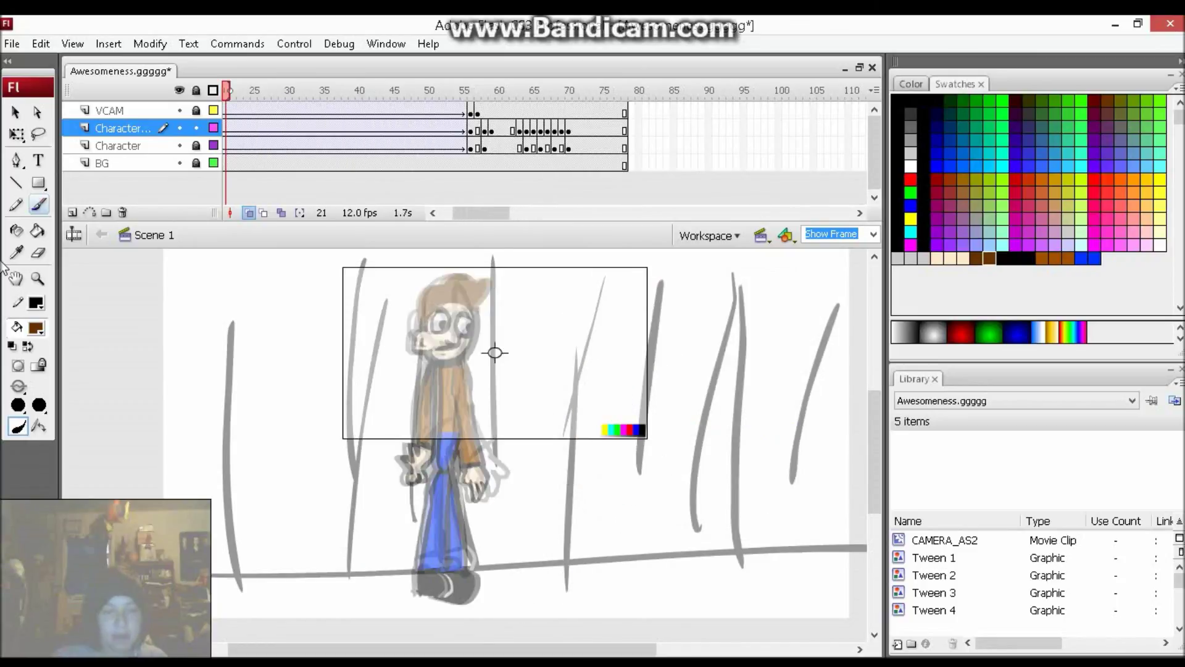
key("Return")
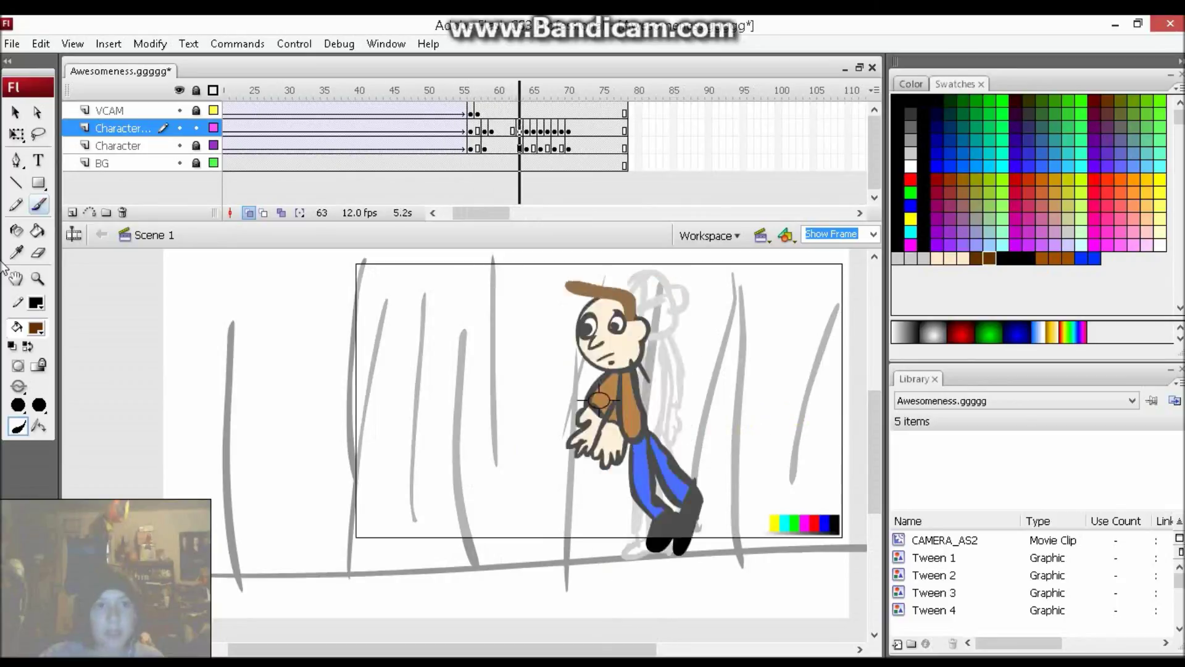
Step: Delete the rough Character layer and the sketched BG layer, keeping the VCAM and clean character layers
left_click(116, 147)
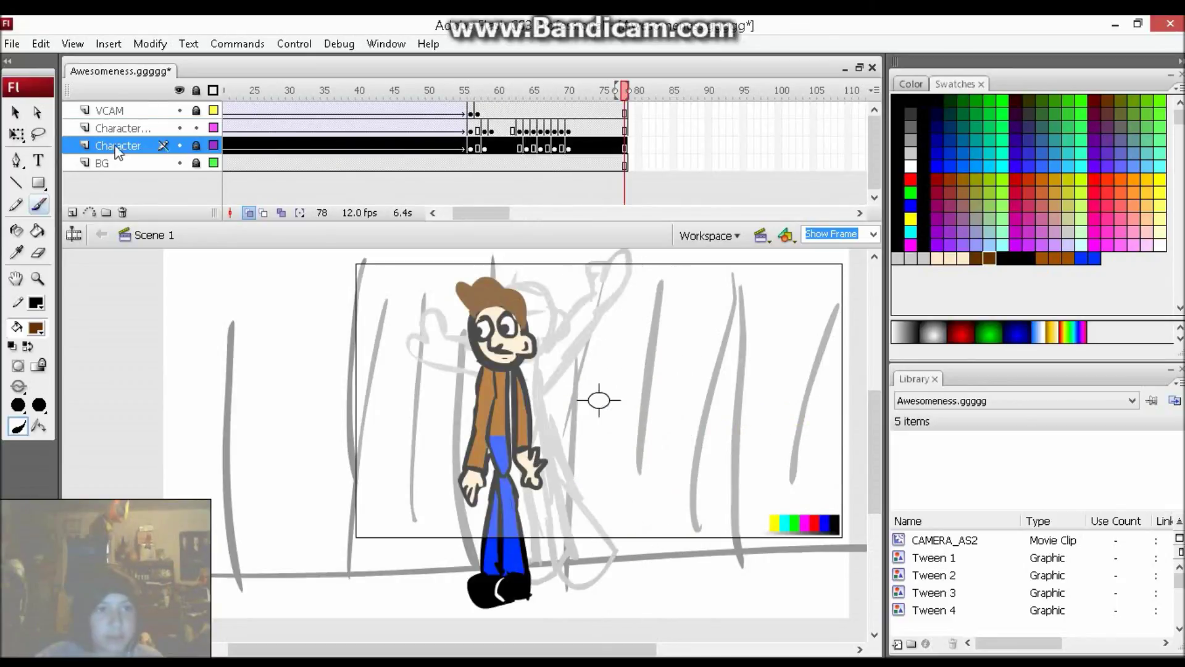
left_click(122, 214)
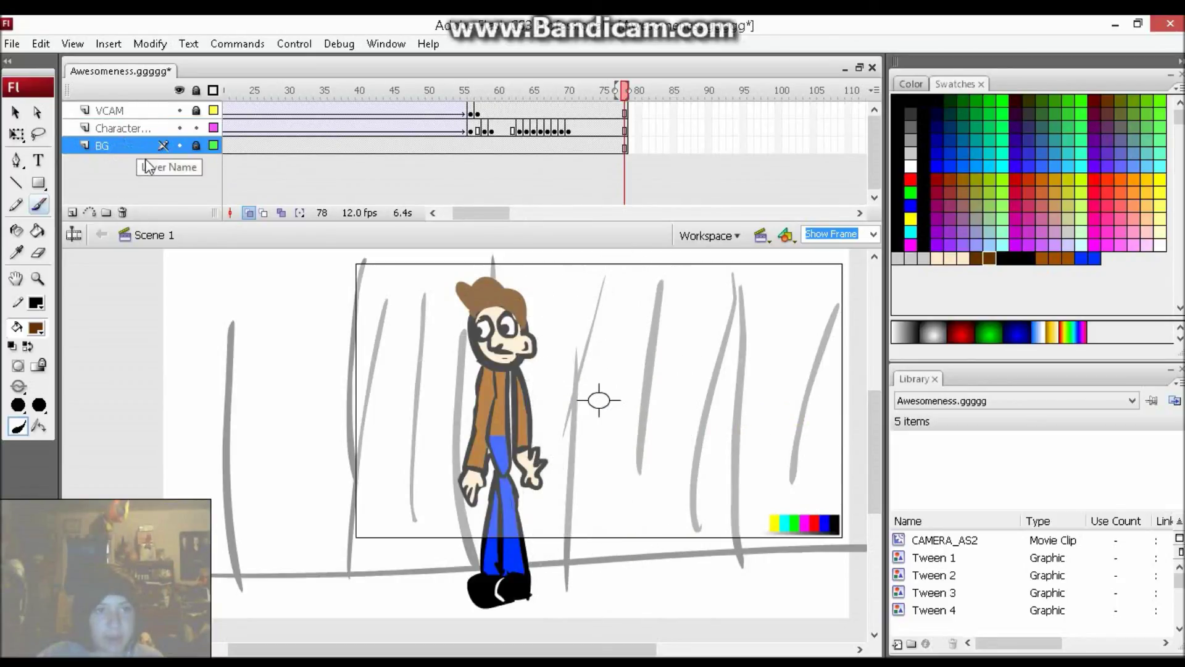
left_click(123, 213)
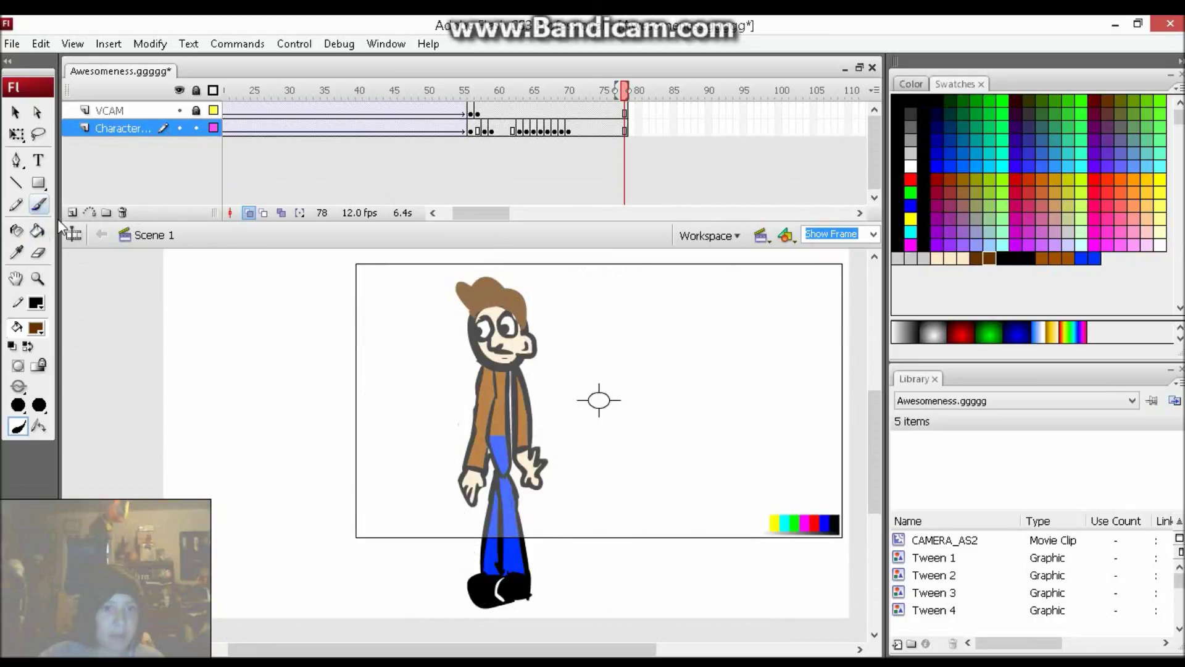
Step: Add a new layer, move it beneath the clean character layer and rename it BG
left_click(73, 213)
left_click_drag(128, 137, 130, 155)
double_click(130, 148)
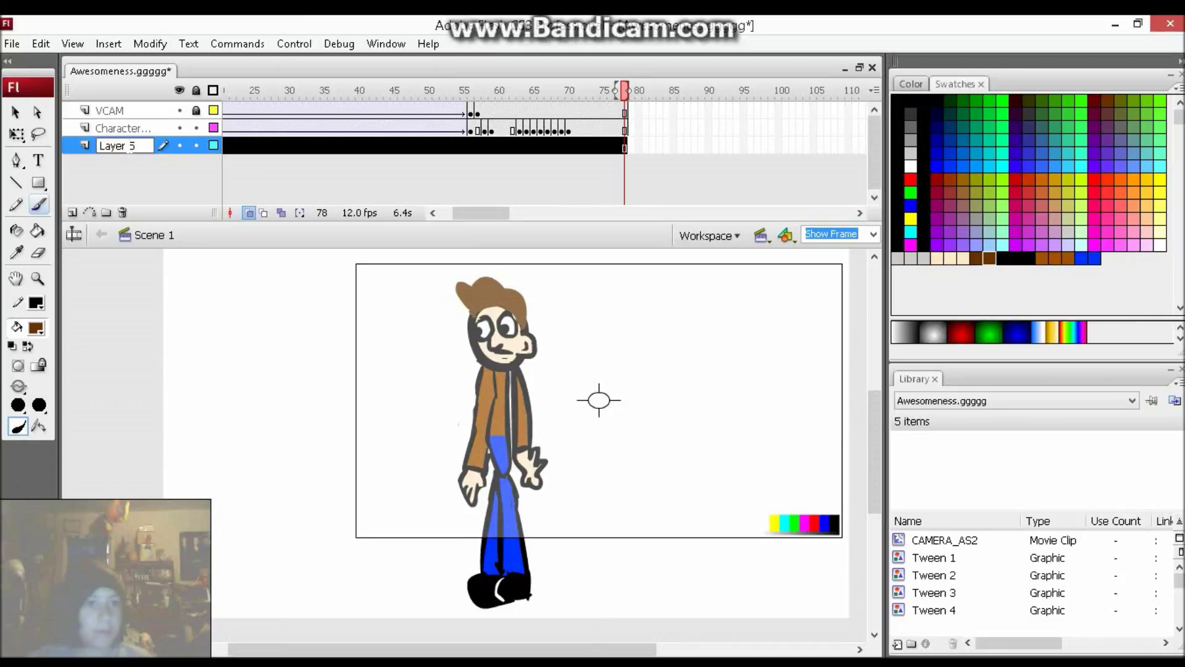
key("shift+Home")
key("BackSpace")
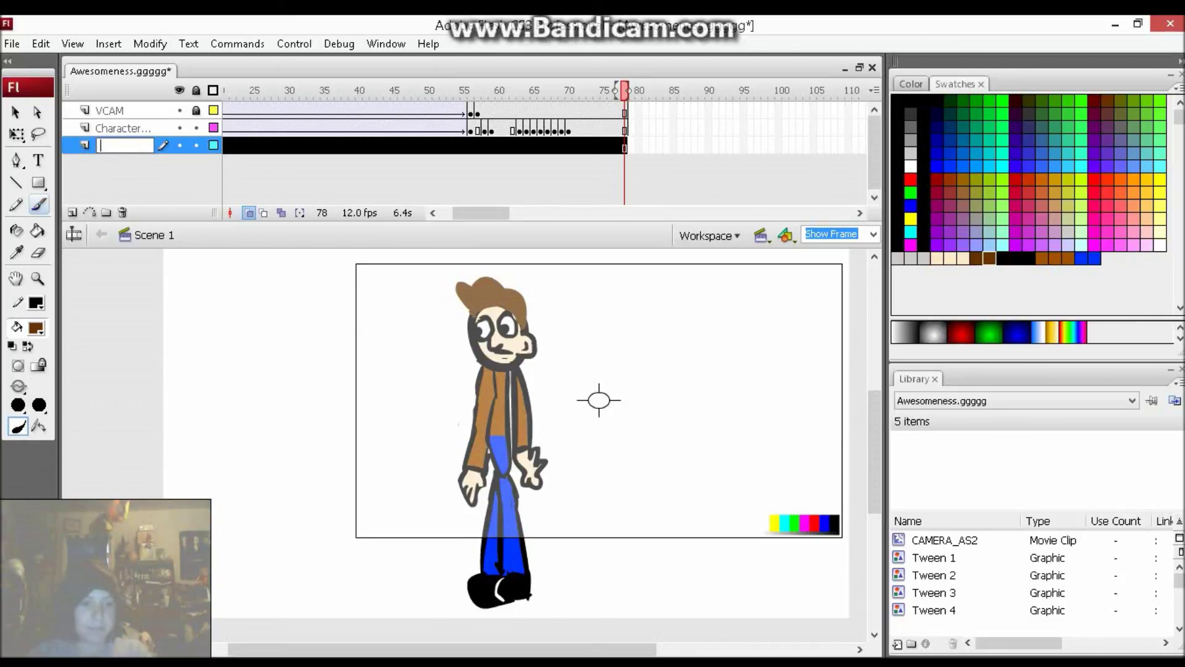
type("BG")
left_click(79, 163)
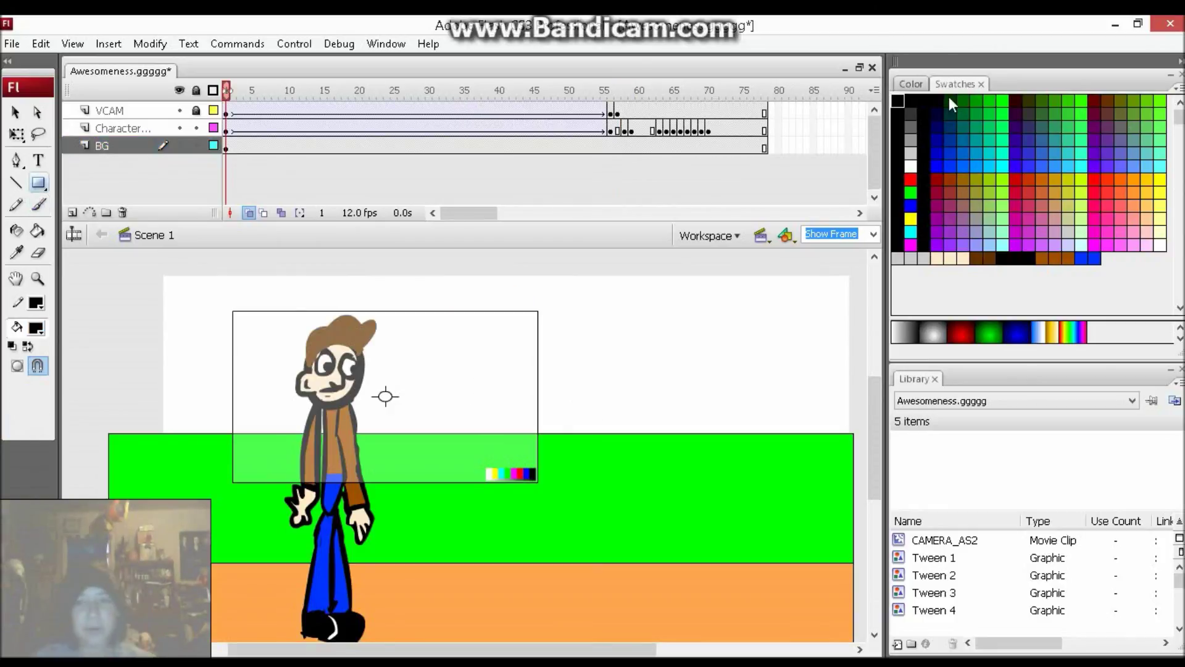
Step: Play the animation over the green and orange background on the timeline and as a test movie, and close the preview
left_click(38, 205)
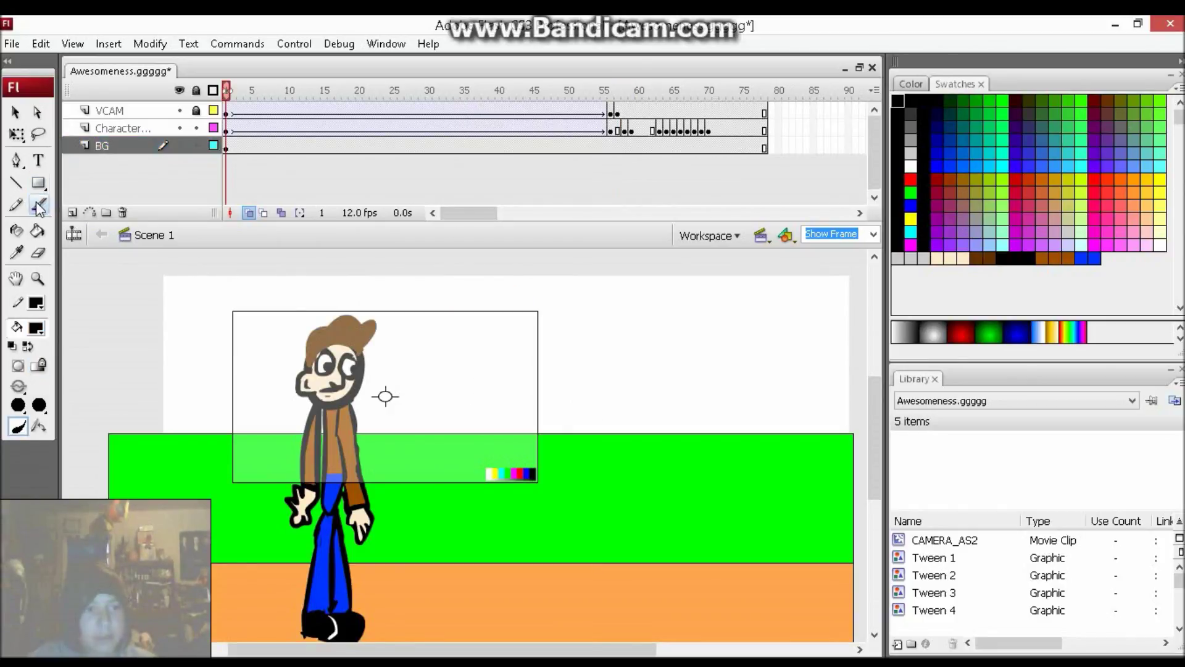
key("Return")
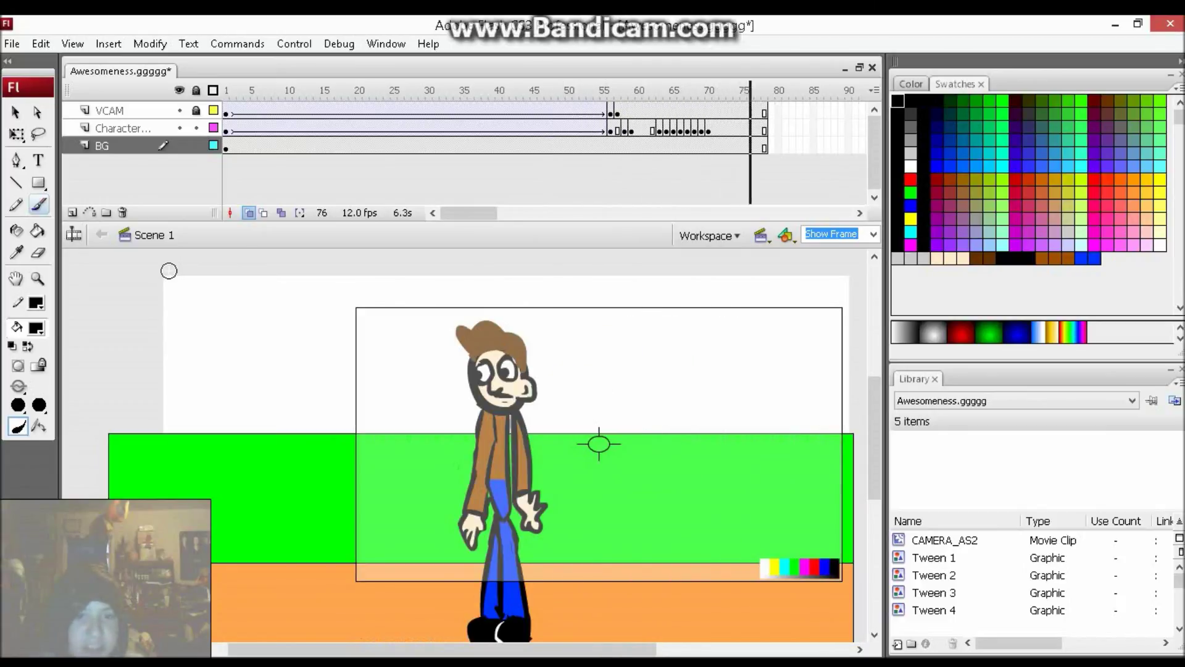
key("Return")
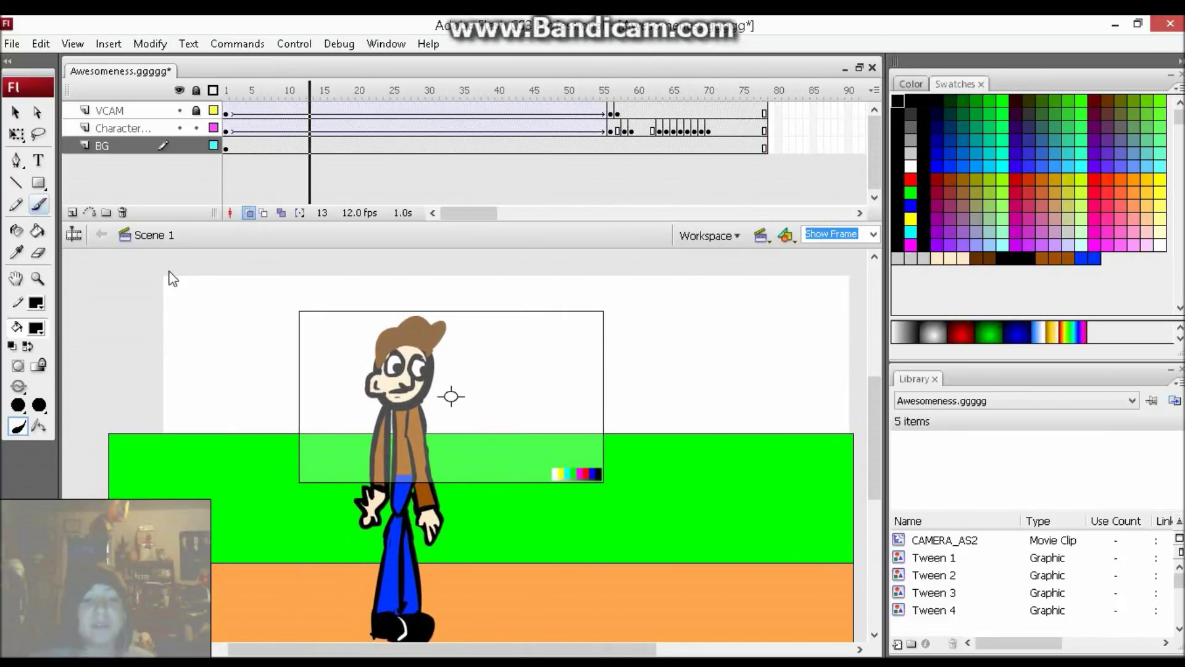
key("Return")
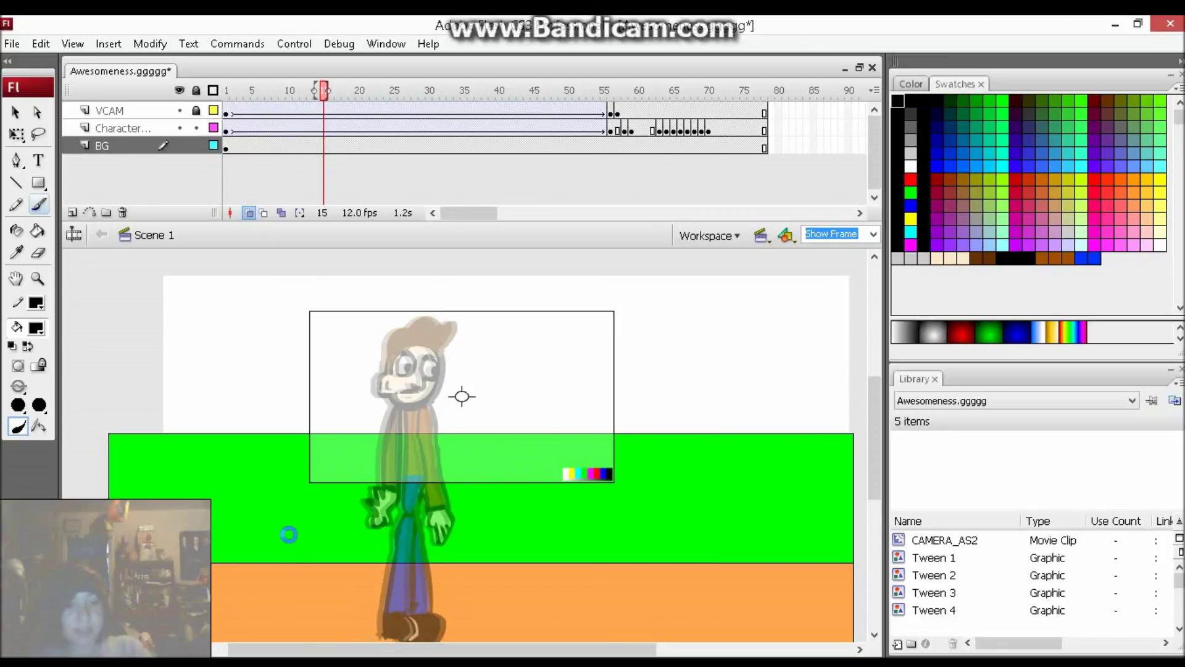
key("ctrl+Return")
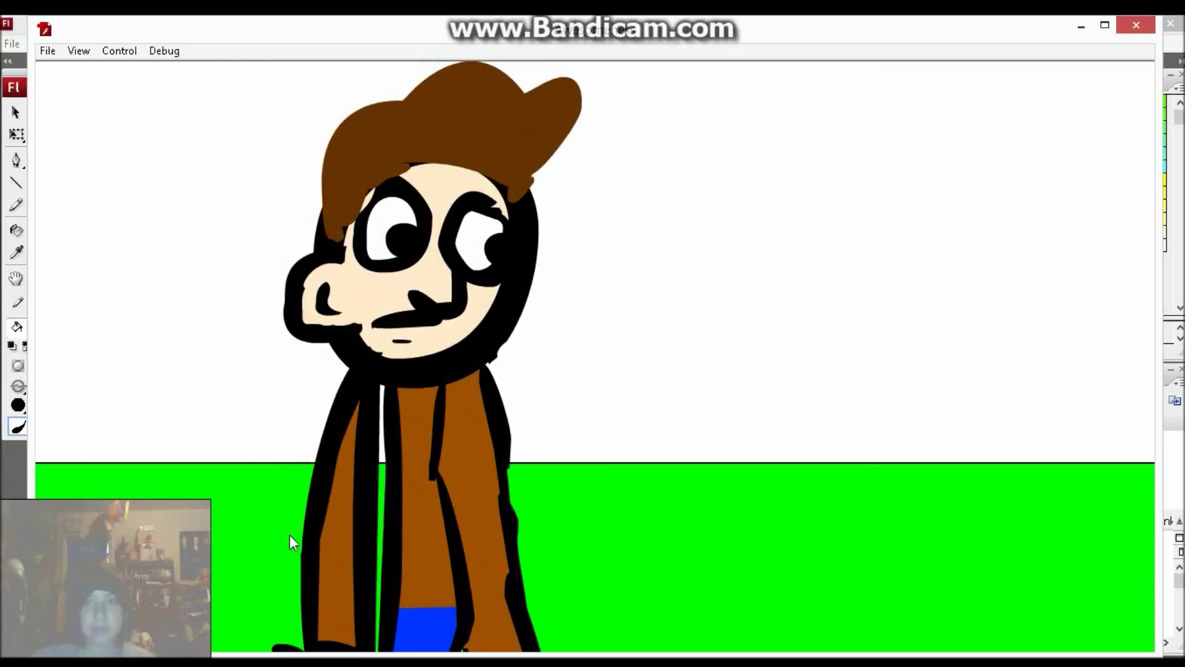
left_click(1137, 25)
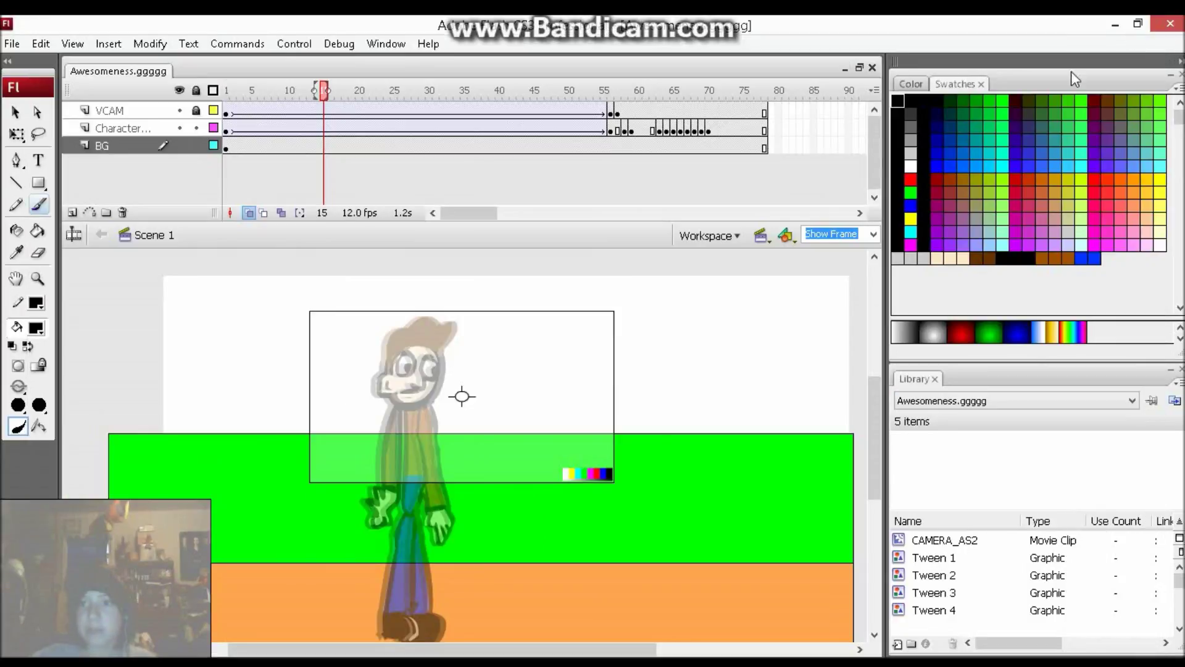